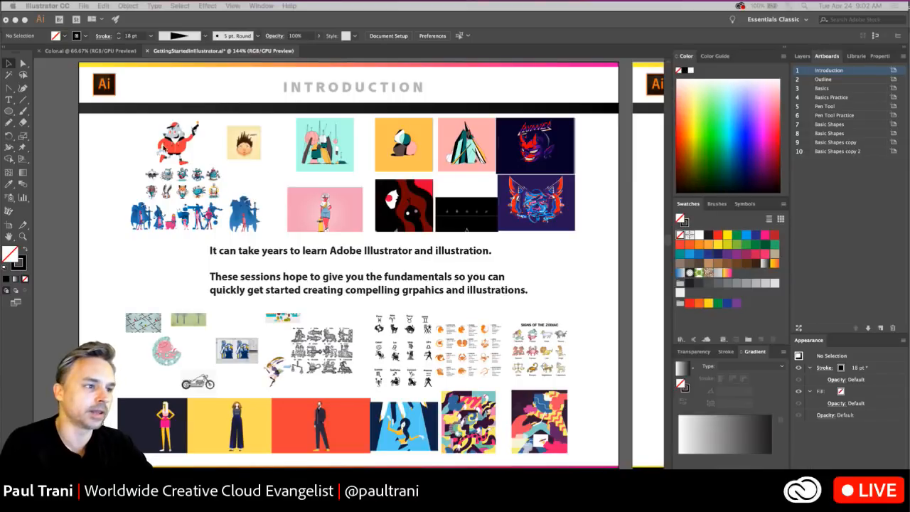
- Go to the Illustrator Basics artboard and switch the toolbar to a single column
click(59, 246)
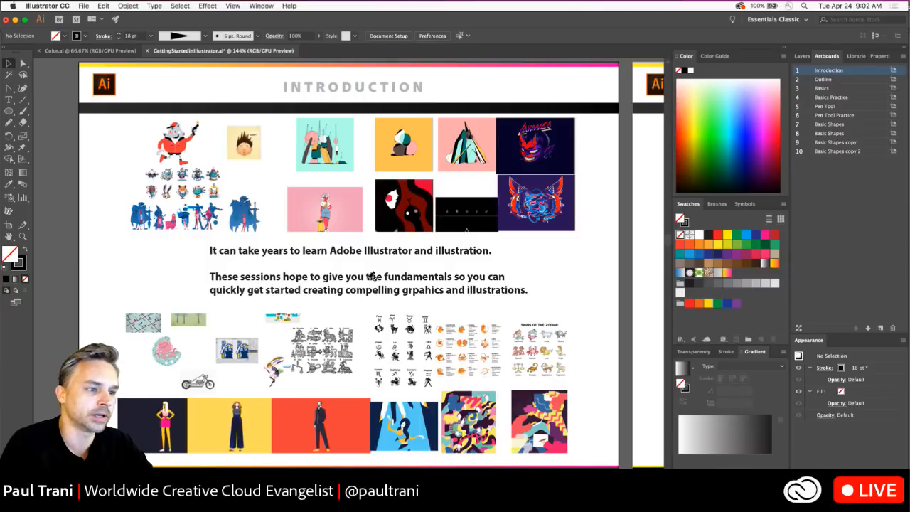
scroll(355, 386, down, 10)
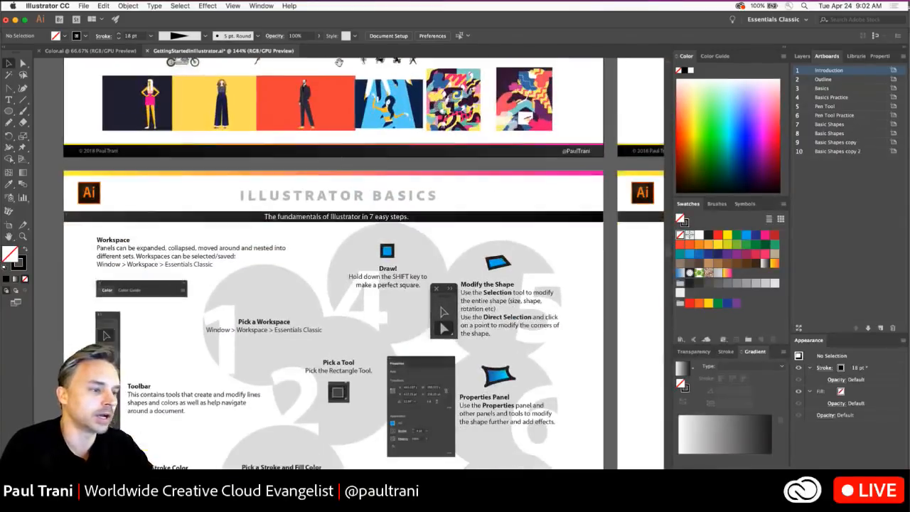
scroll(334, 224, down, 1)
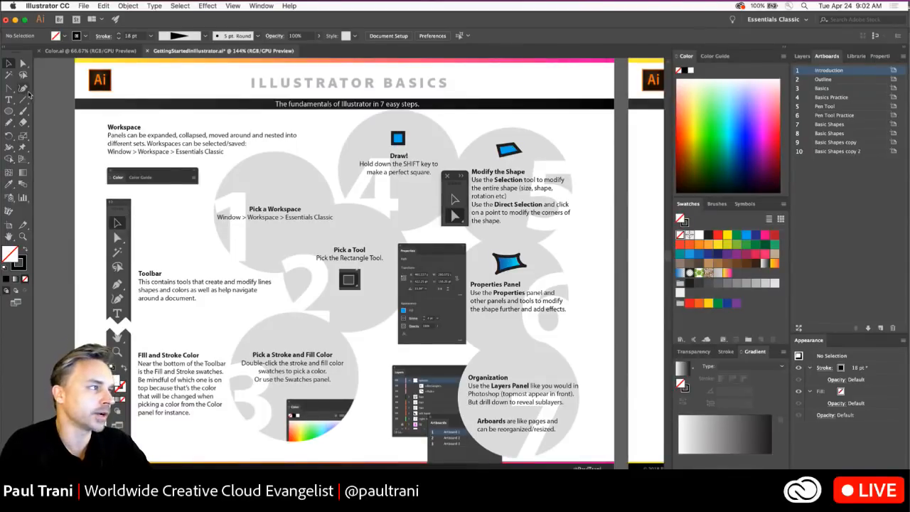
click(5, 52)
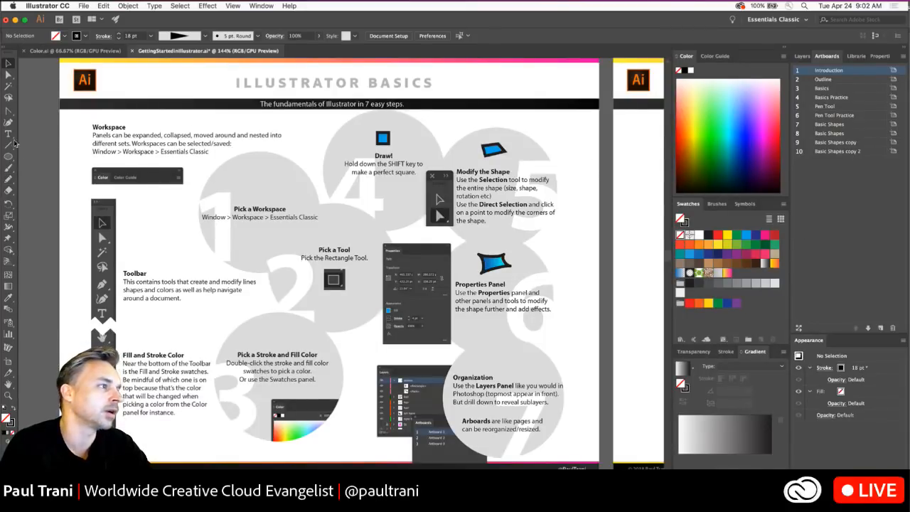
- Add a new layer directly above the Text layer
click(802, 56)
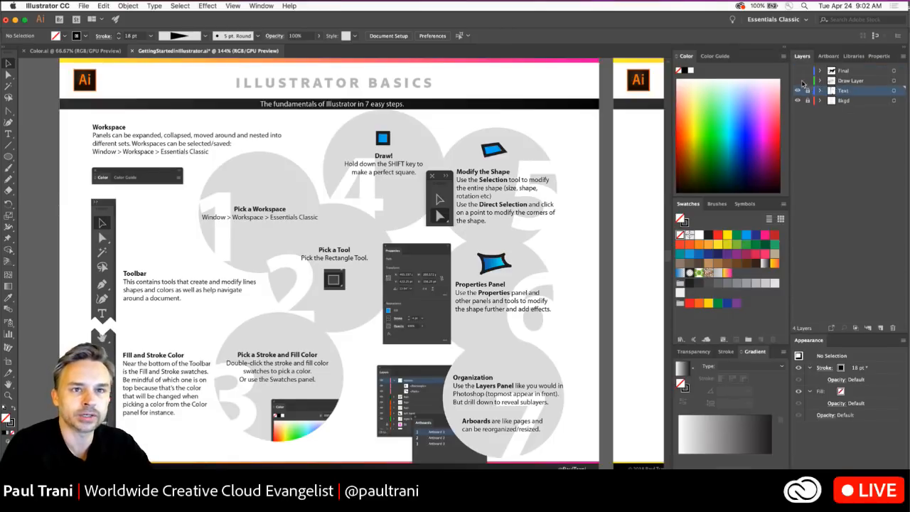
click(881, 327)
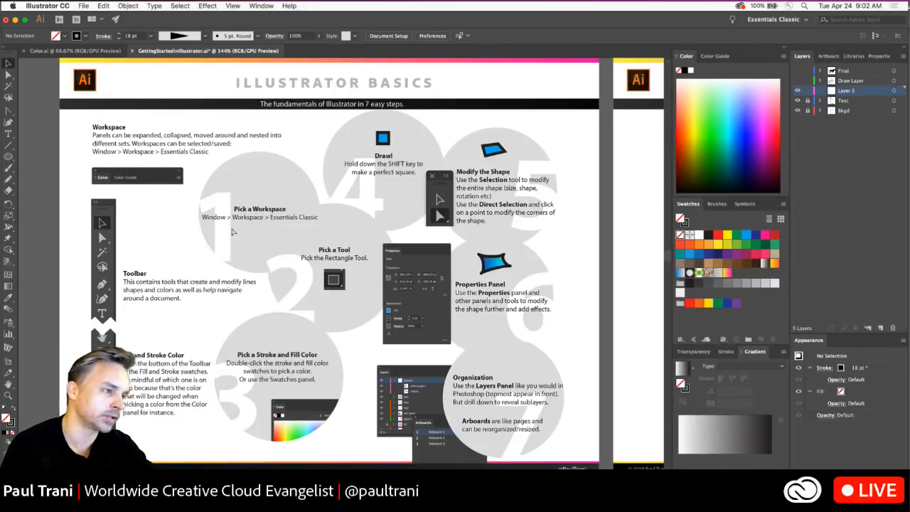
- Examine the instructions for picking a workspace, a tool, and a stroke and fill color on the Illustrator Basics page
key(super+equal)
key(super+equal)
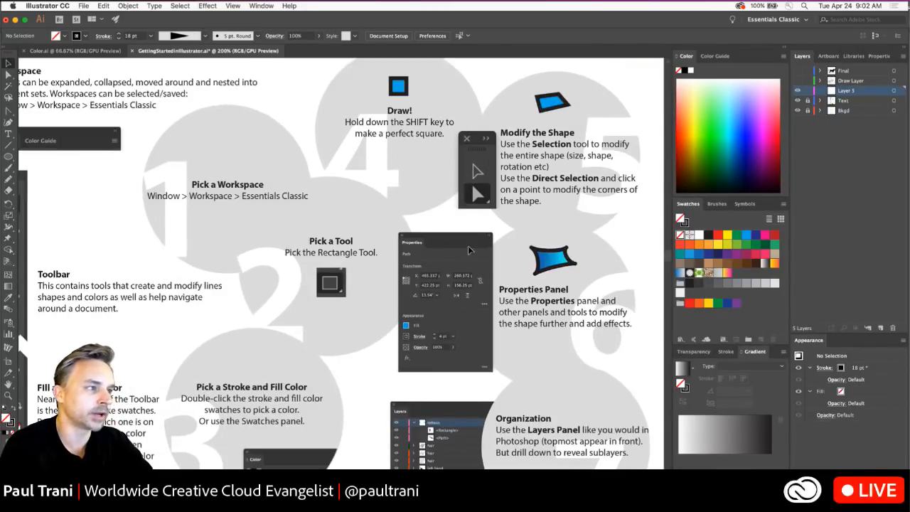
scroll(344, 214, down, 2)
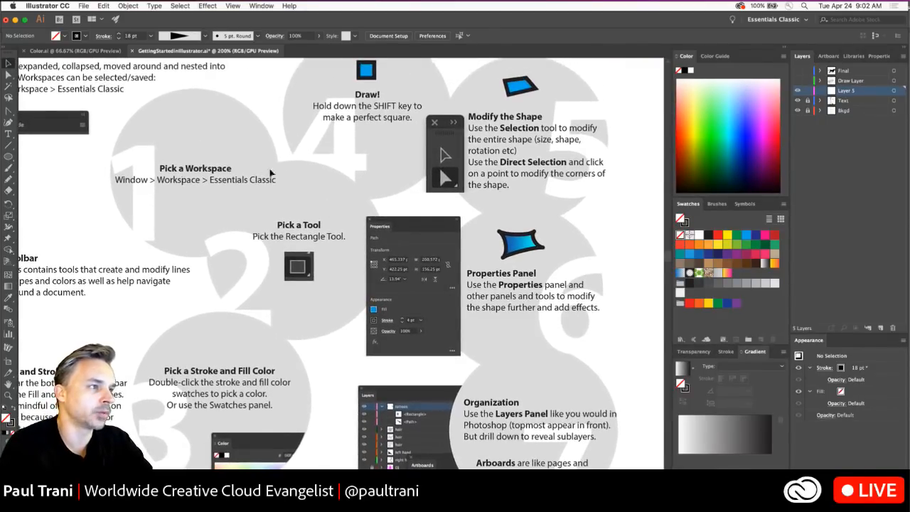
scroll(262, 245, left, 2)
scroll(262, 246, down, 1)
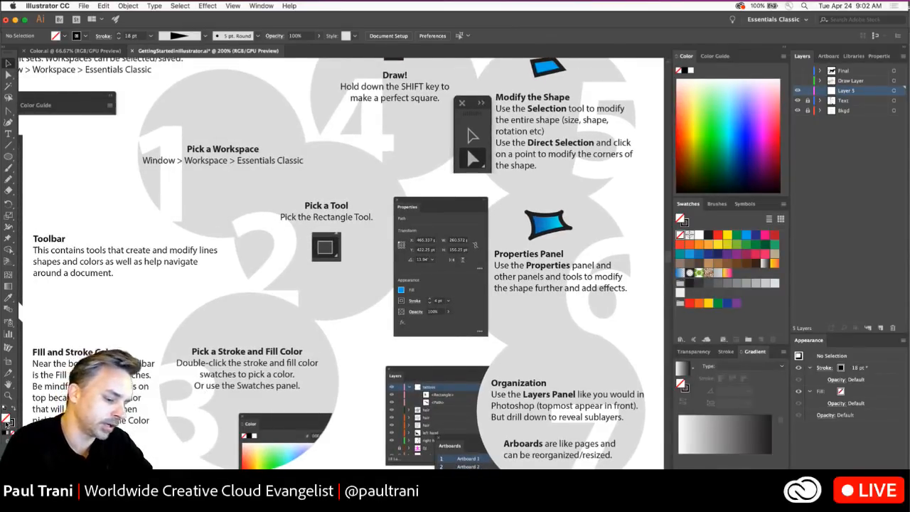
scroll(5, 422, up, 4)
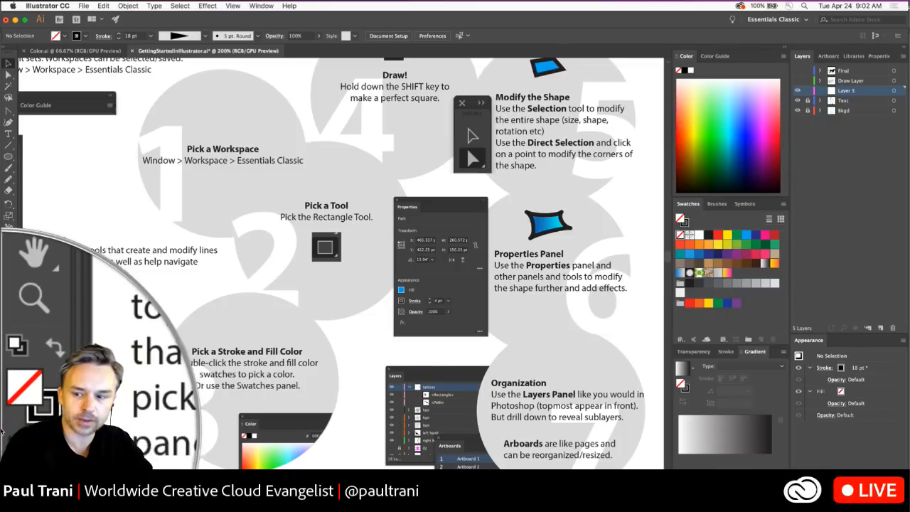
scroll(2, 431, down, 4)
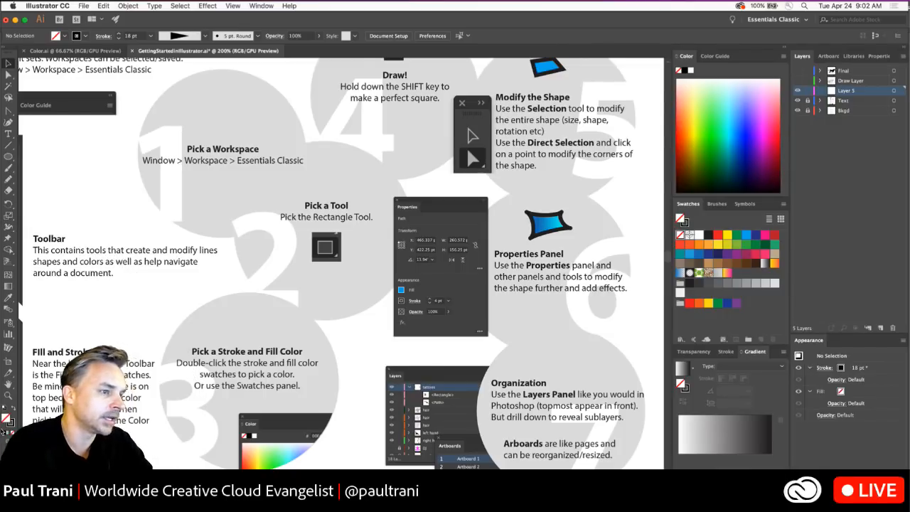
scroll(365, 203, up, 3)
scroll(366, 203, right, 3)
scroll(291, 132, down, 2)
scroll(291, 132, left, 3)
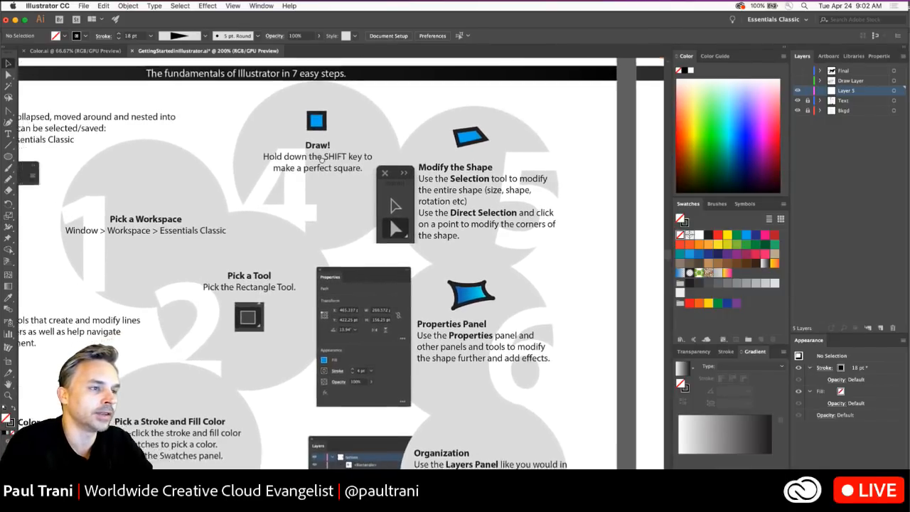
- Examine the Modify the Shape, Properties Panel and Organization instructions on the Illustrator Basics page
scroll(452, 185, up, 4)
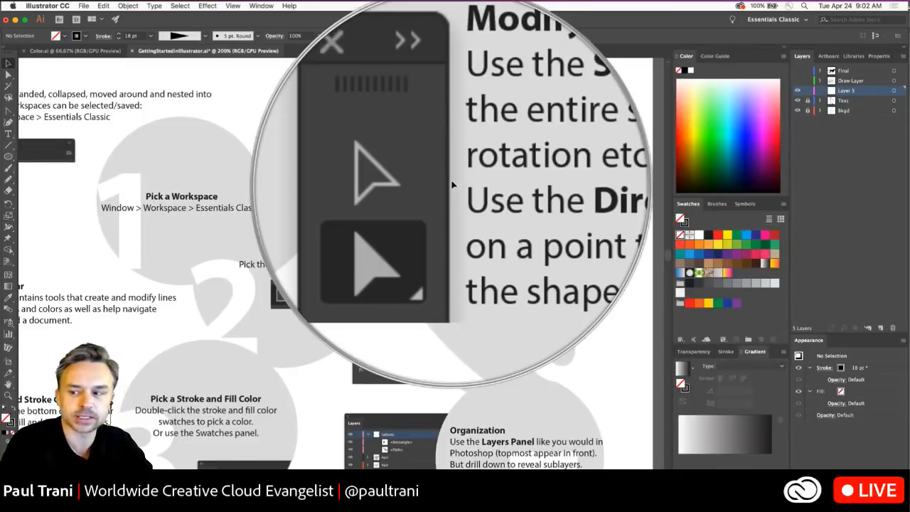
scroll(452, 184, down, 4)
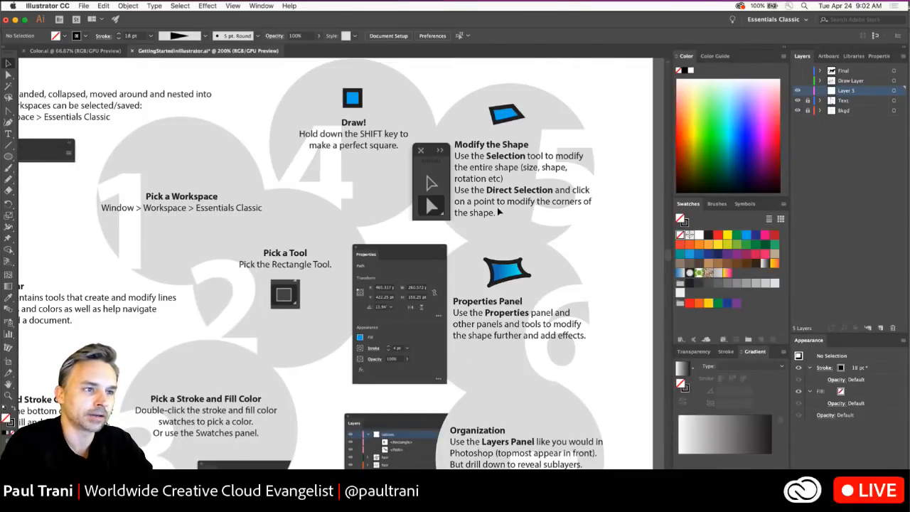
scroll(473, 182, up, 4)
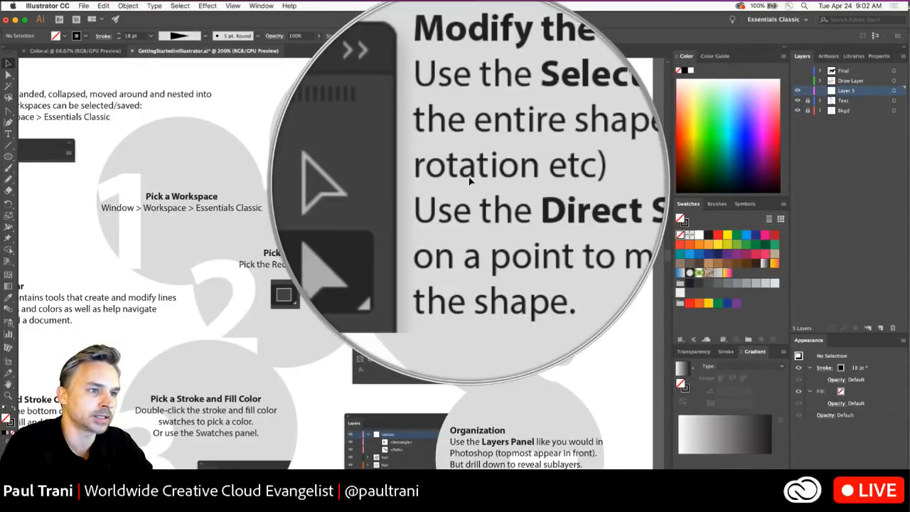
scroll(524, 183, down, 4)
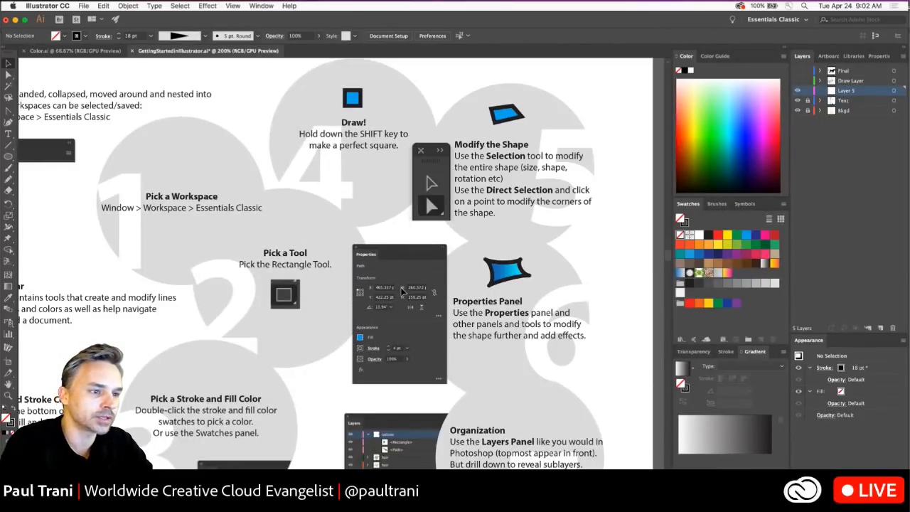
scroll(400, 289, up, 4)
scroll(400, 289, down, 4)
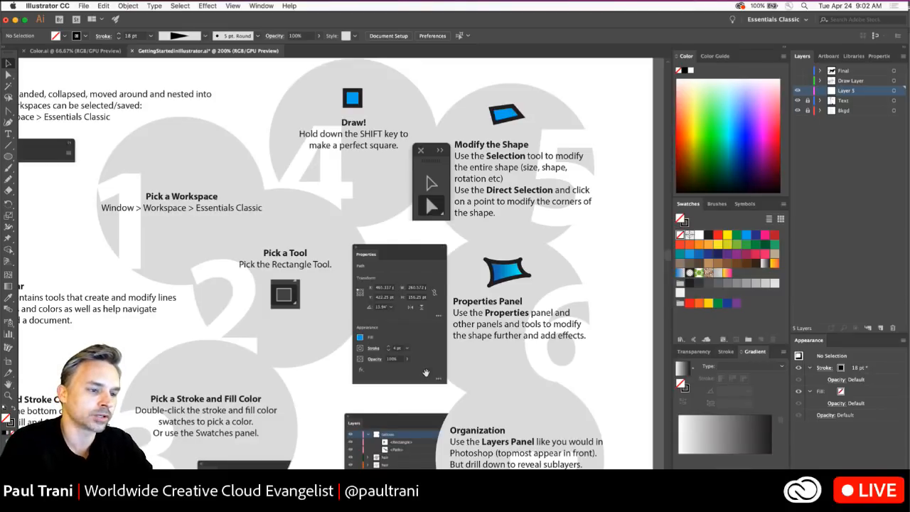
scroll(430, 271, down, 3)
scroll(430, 271, up, 1)
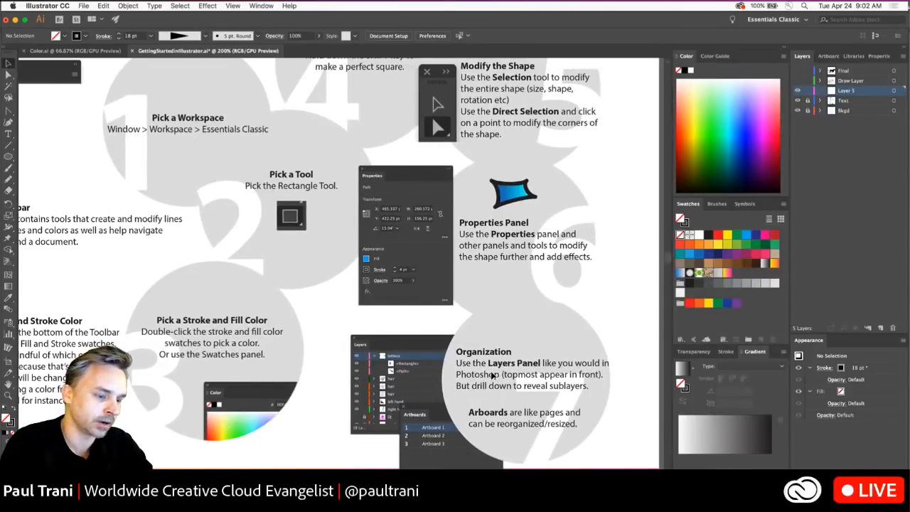
scroll(492, 375, up, 3)
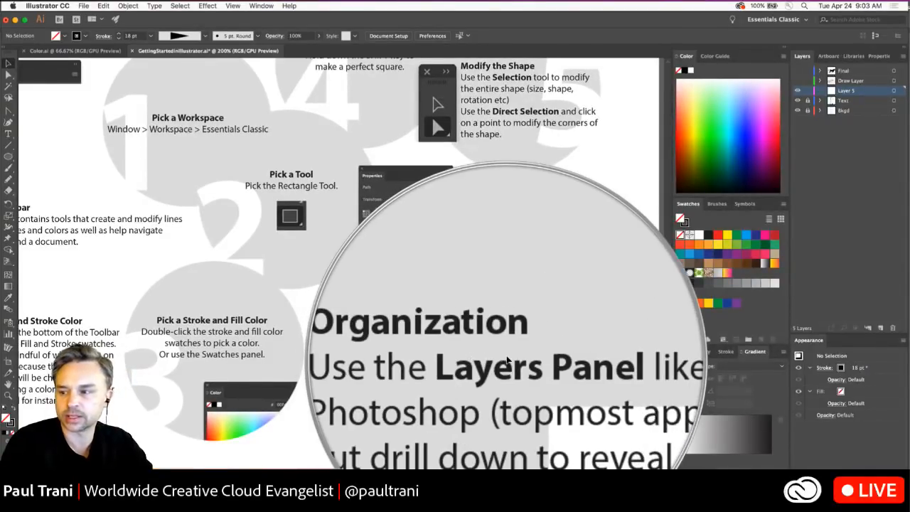
key(Escape)
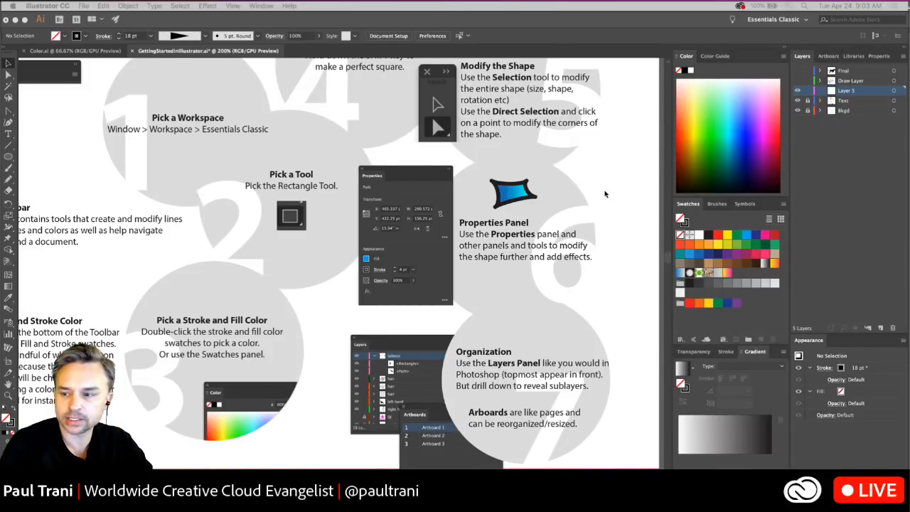
- Unlock the Text layer and delete the Pucker & Bloat example from the Practice Illustrator Basics artboard
click(465, 263)
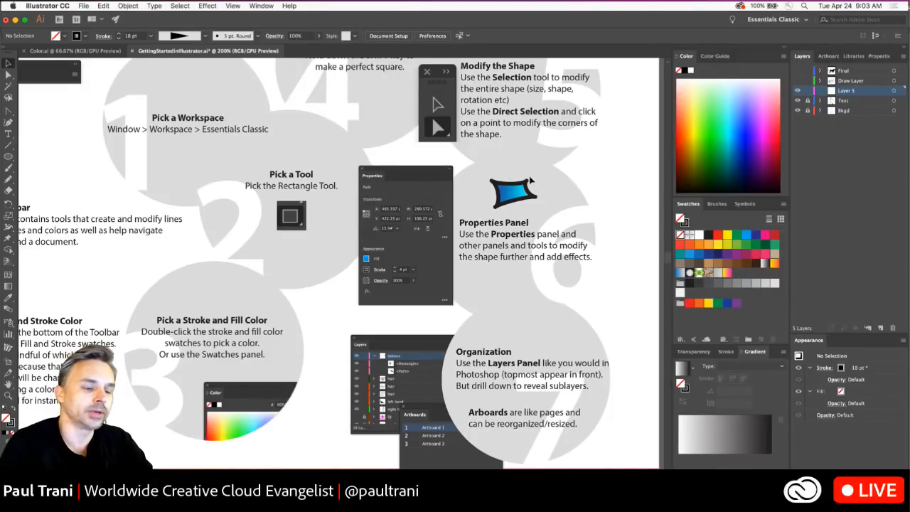
drag(546, 202, 260, 241)
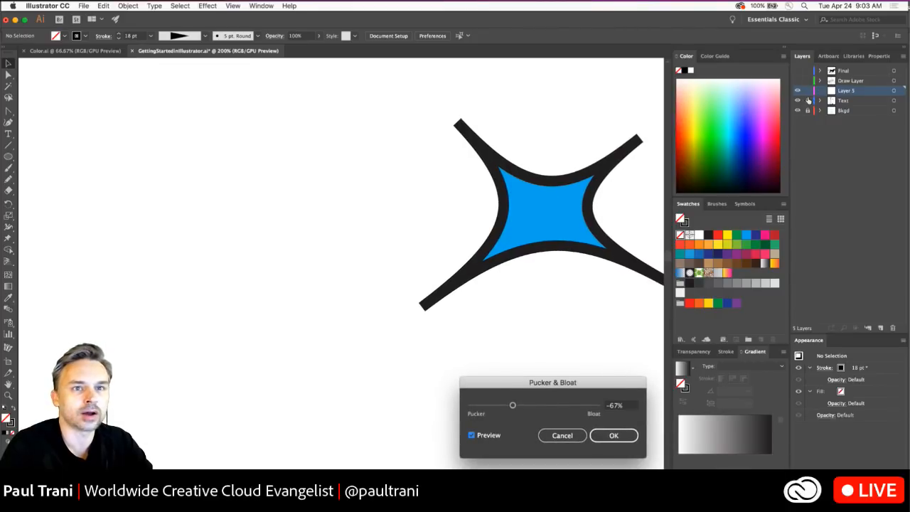
click(494, 195)
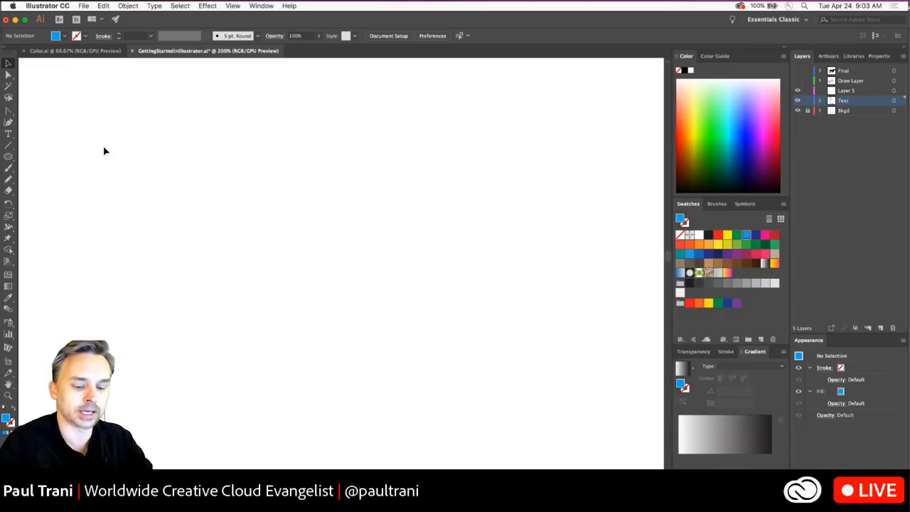
key(super+0)
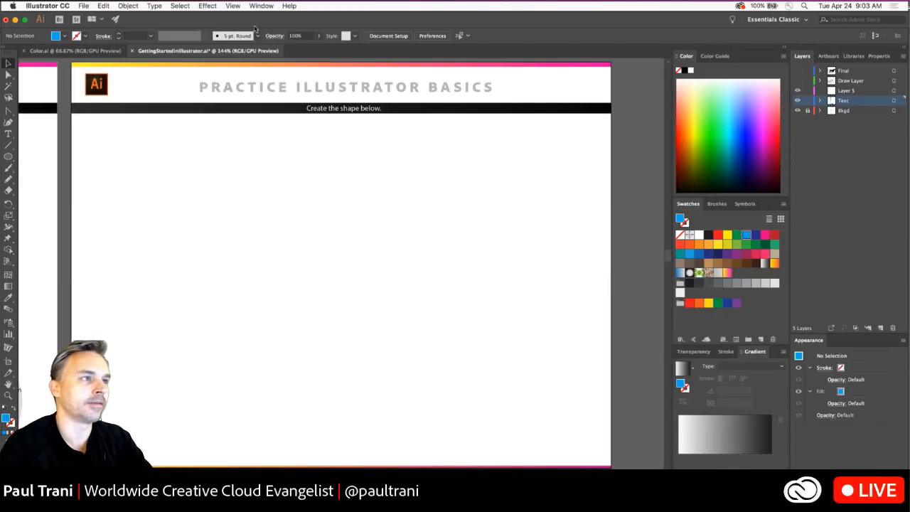
- Choose Essentials Classic as the workspace
click(260, 5)
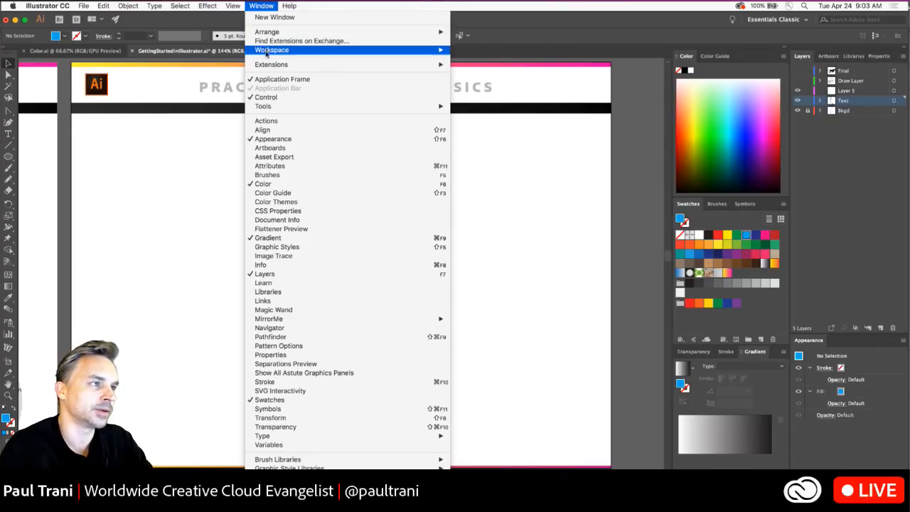
mouse_move(359, 49)
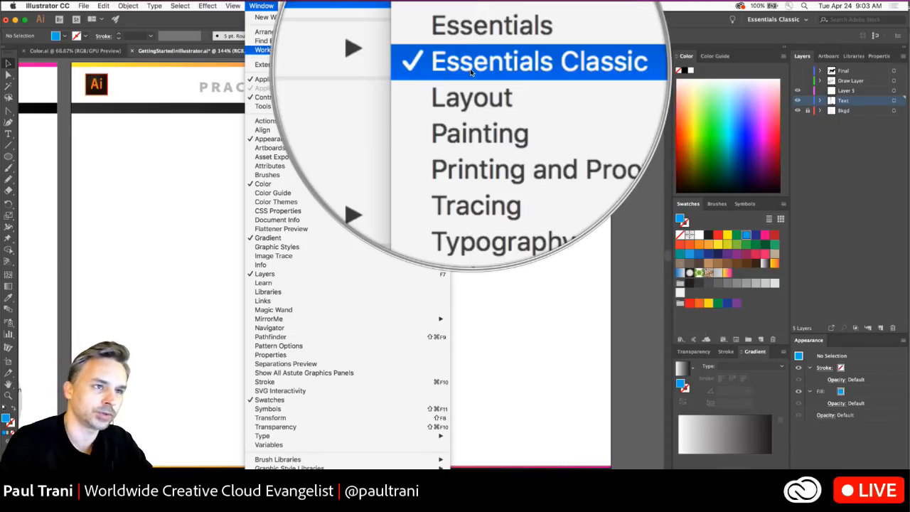
click(455, 67)
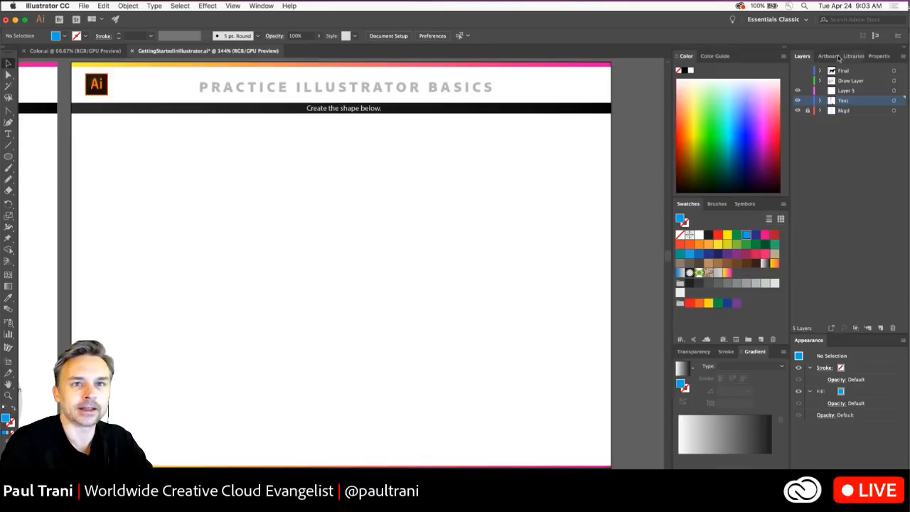
- Dock the Properties panel in its own column beside the Color panel group and collapse that group to icons
drag(884, 57, 669, 86)
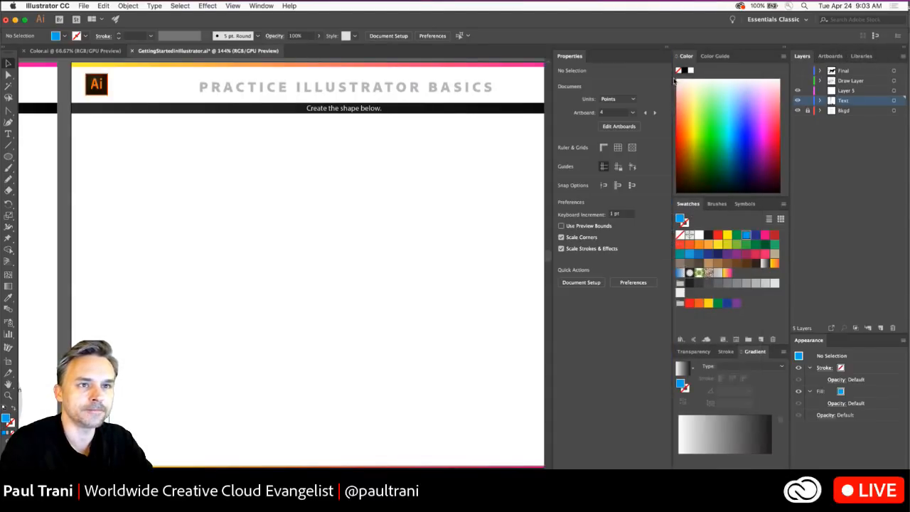
click(785, 50)
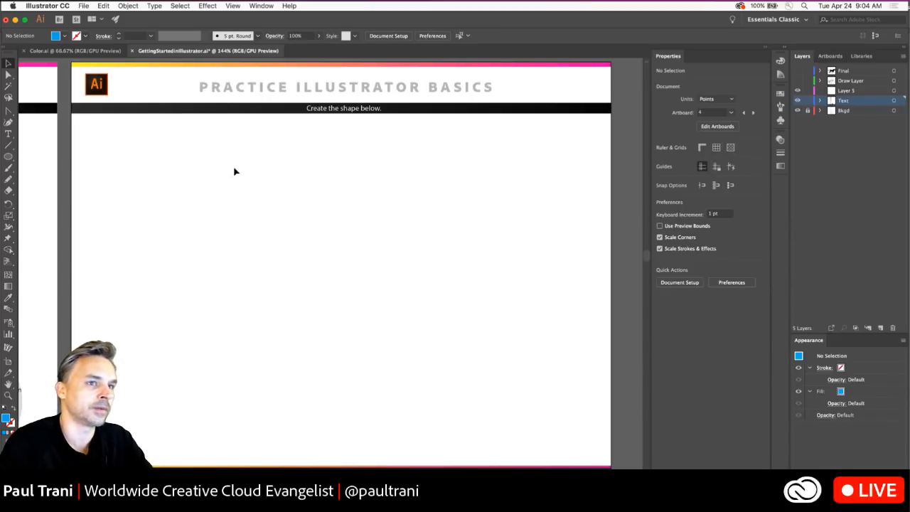
- Draw a circle about 279 pt in diameter with the default white fill and black stroke on the practice artboard
click(7, 156)
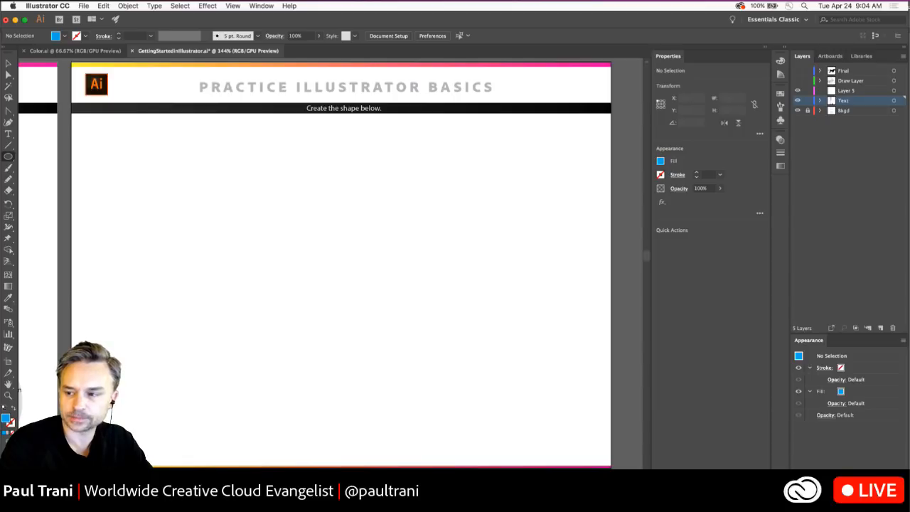
click(2, 408)
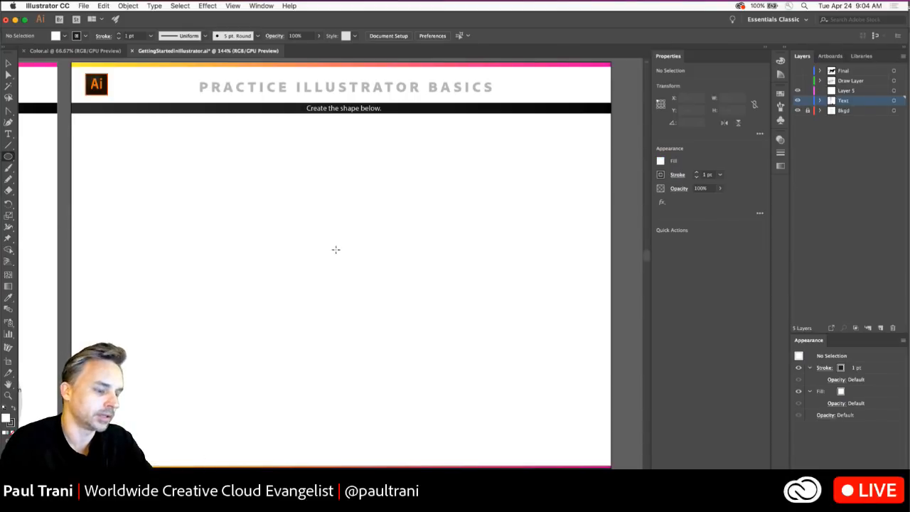
drag(352, 243, 446, 337)
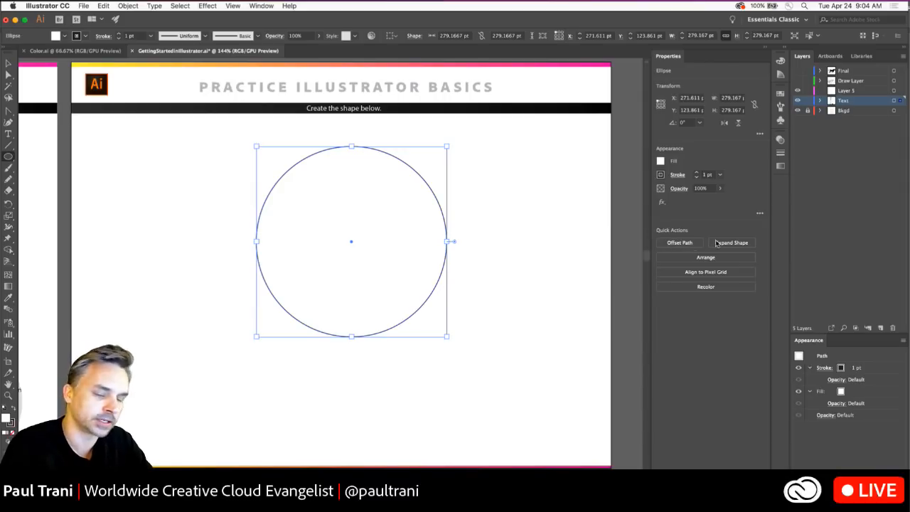
key(alt+super+8)
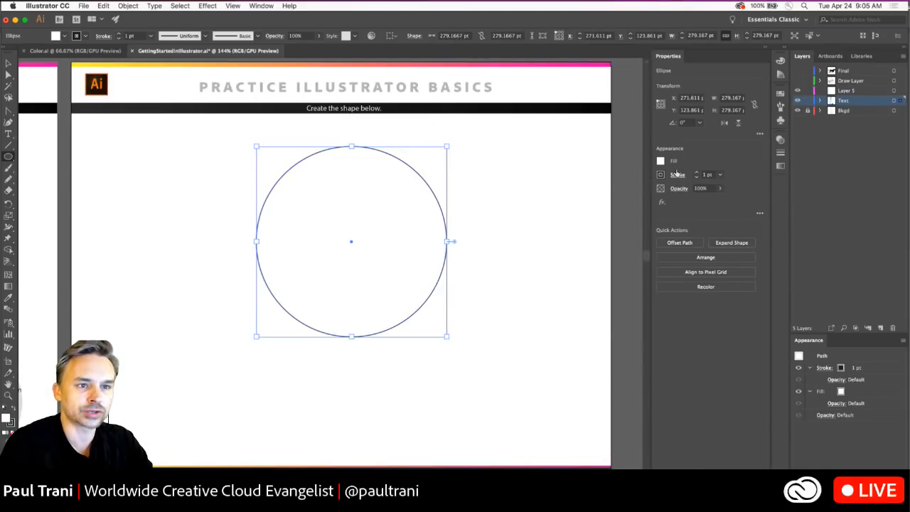
- Increase the circle's stroke weight to 24 pt
click(677, 173)
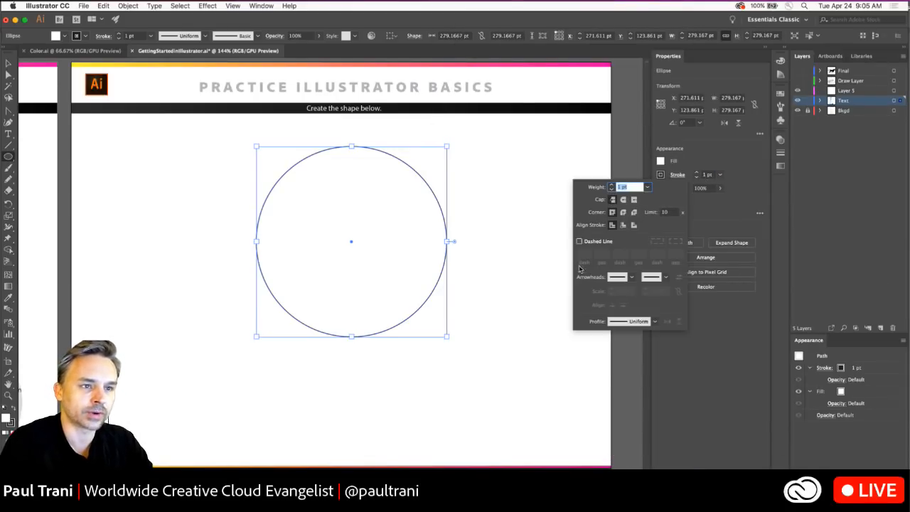
click(611, 185)
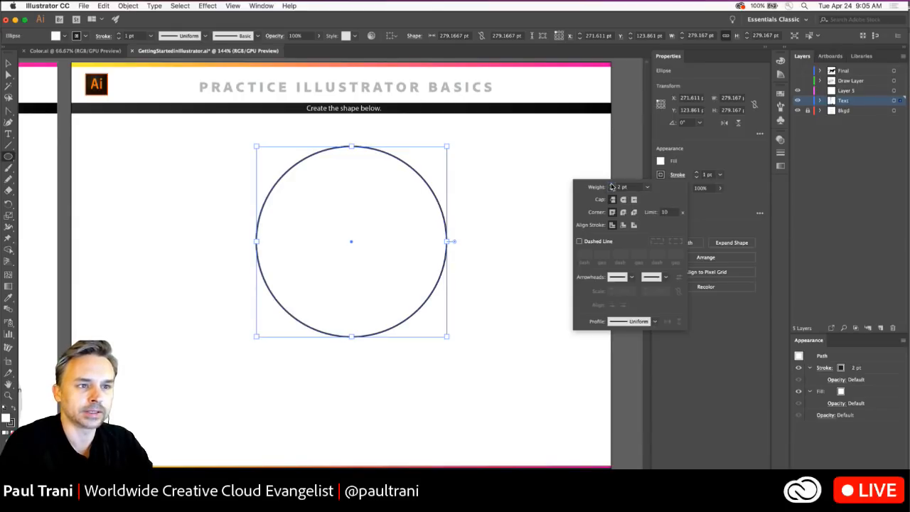
click(611, 185)
click(611, 185)
click(611, 185)
click(611, 186)
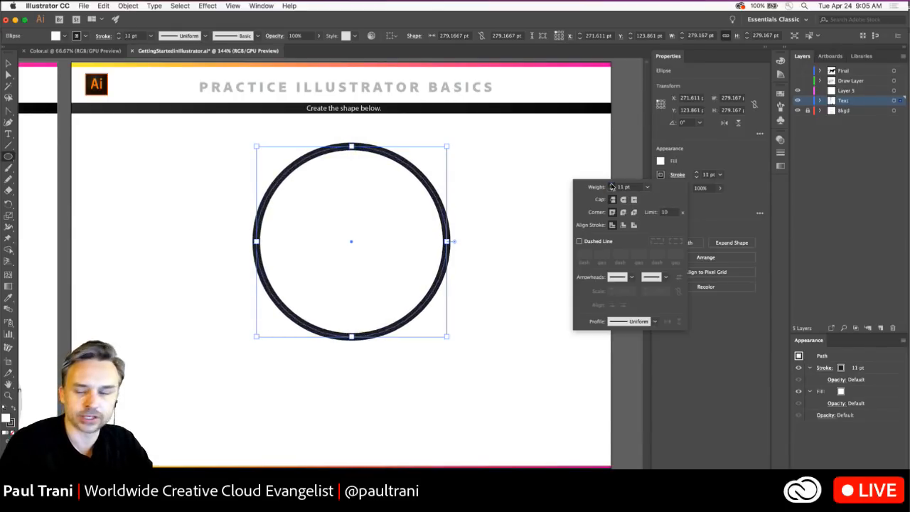
click(611, 186)
click(611, 185)
click(611, 185)
click(611, 185)
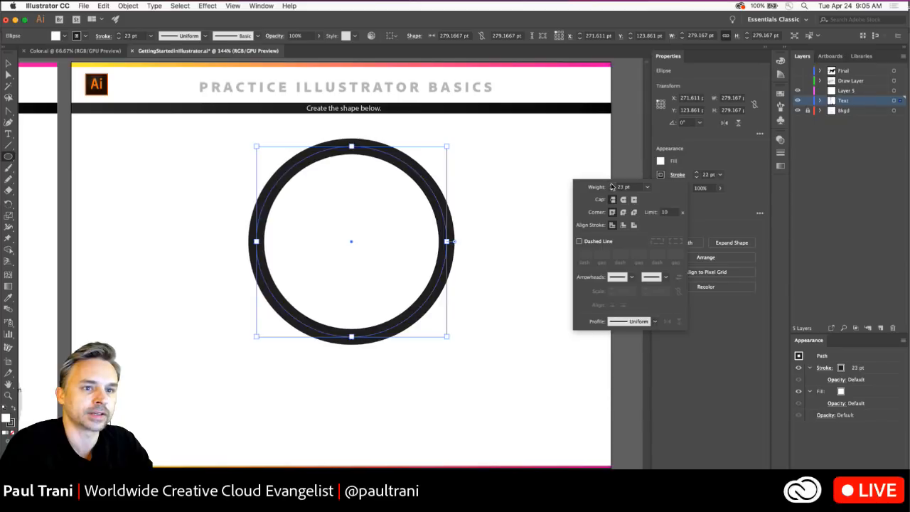
click(611, 185)
- Give the circle a red stroke and an orange fill from the swatches
click(660, 175)
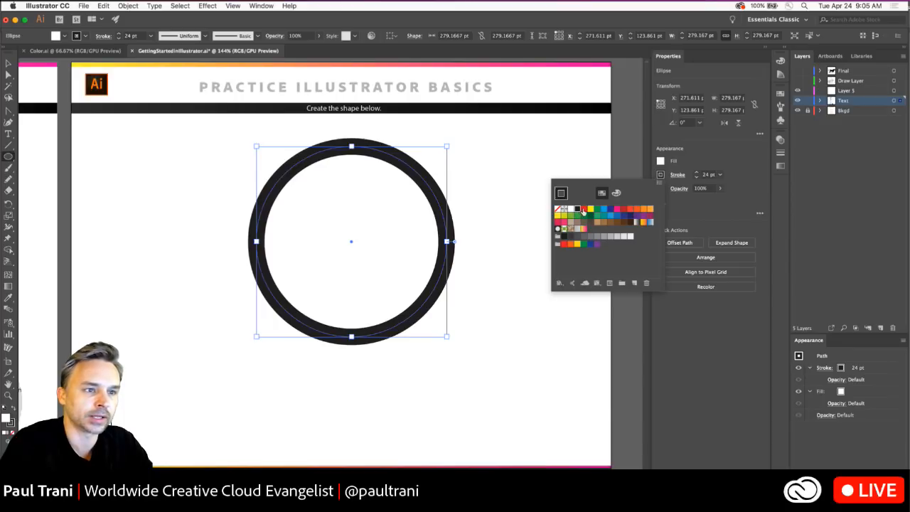
click(583, 207)
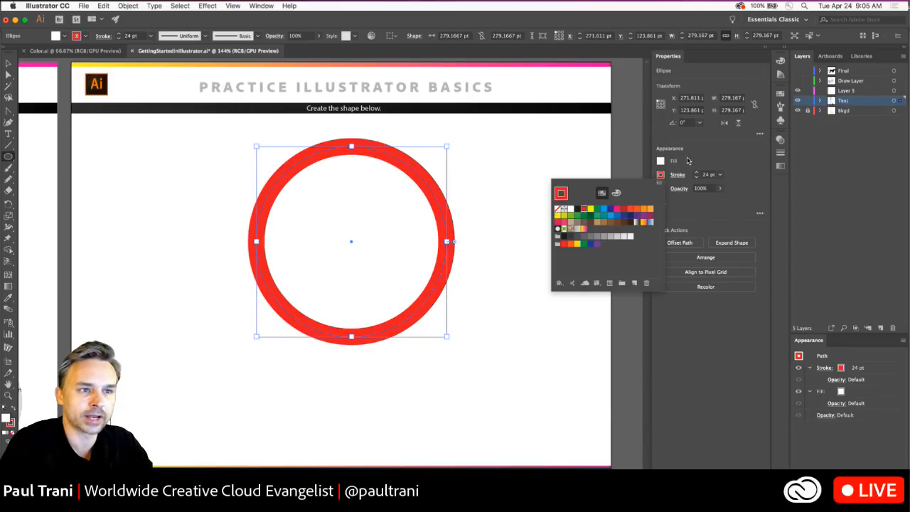
click(661, 163)
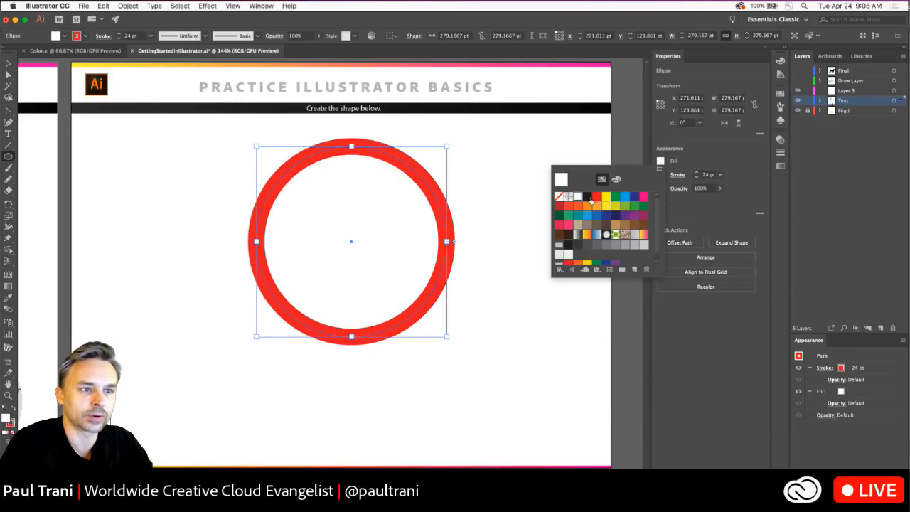
click(570, 205)
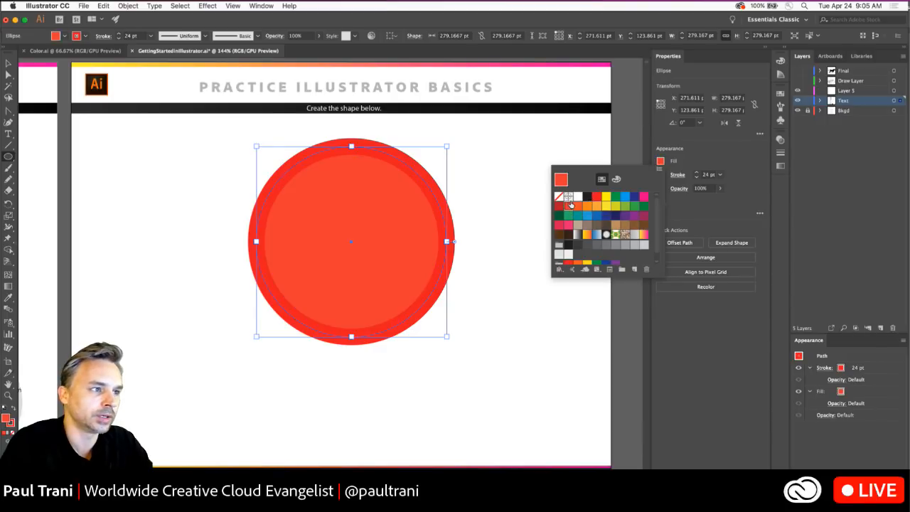
click(577, 206)
click(587, 206)
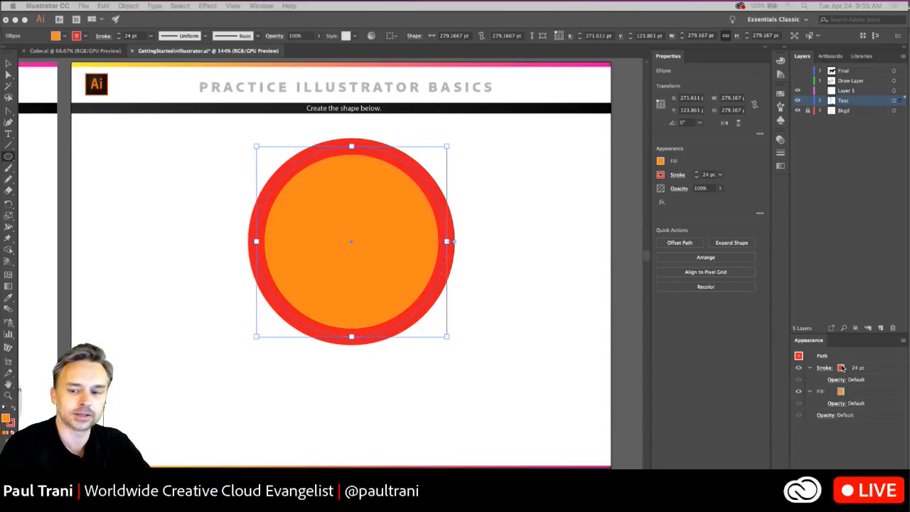
- Reshape the circle into an irregular blob by moving its four anchor points individually with the Direct Selection tool
click(250, 232)
drag(204, 209, 211, 199)
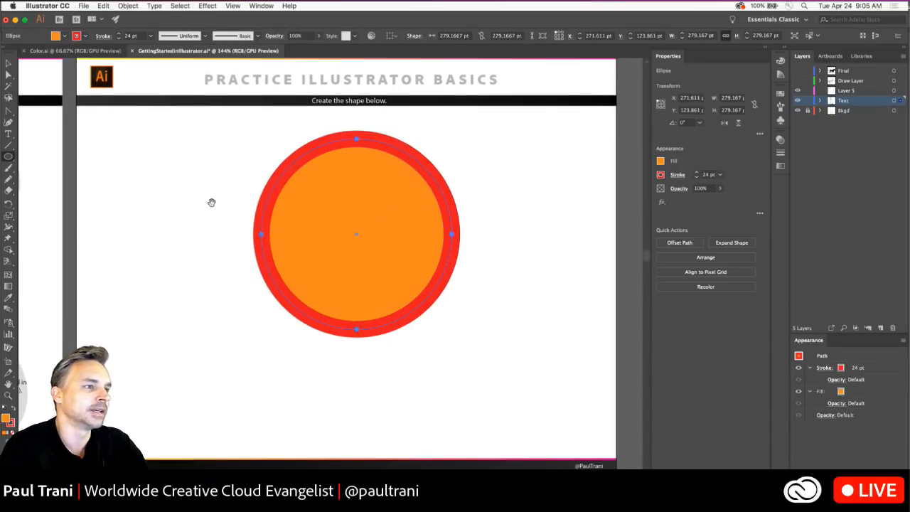
click(340, 202)
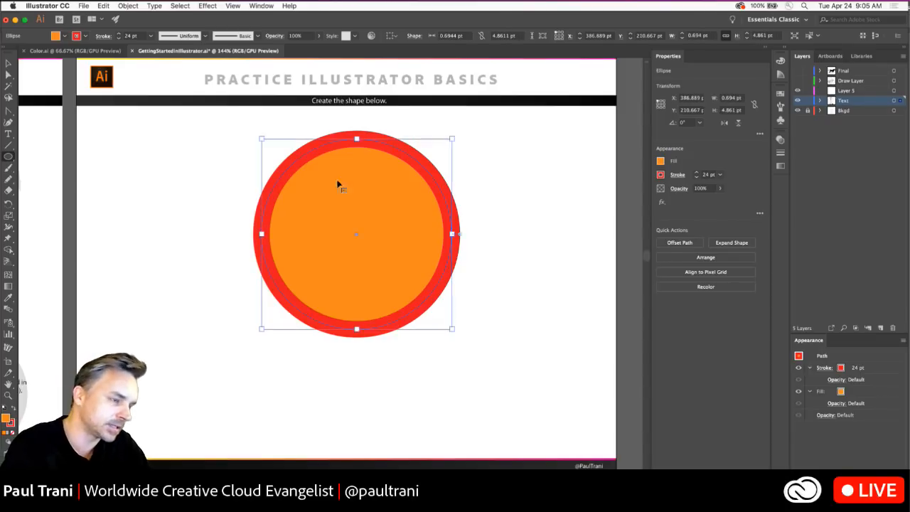
click(9, 74)
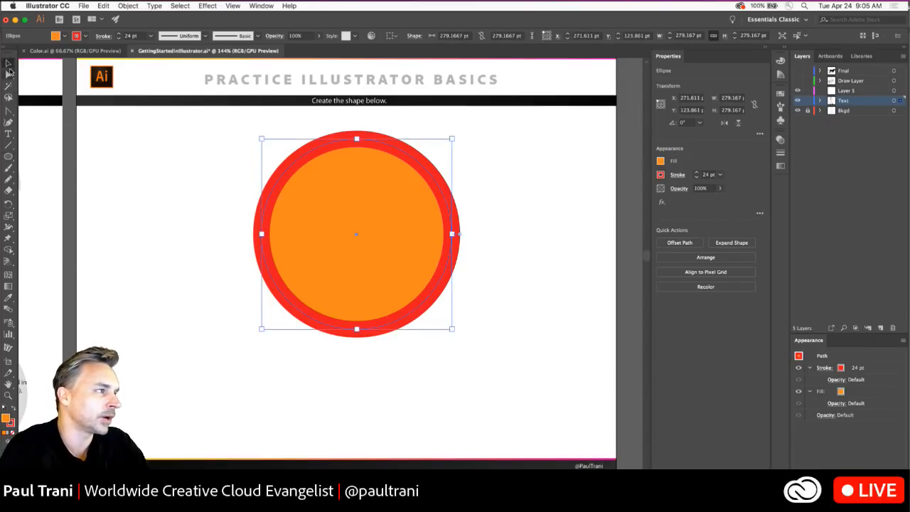
click(357, 329)
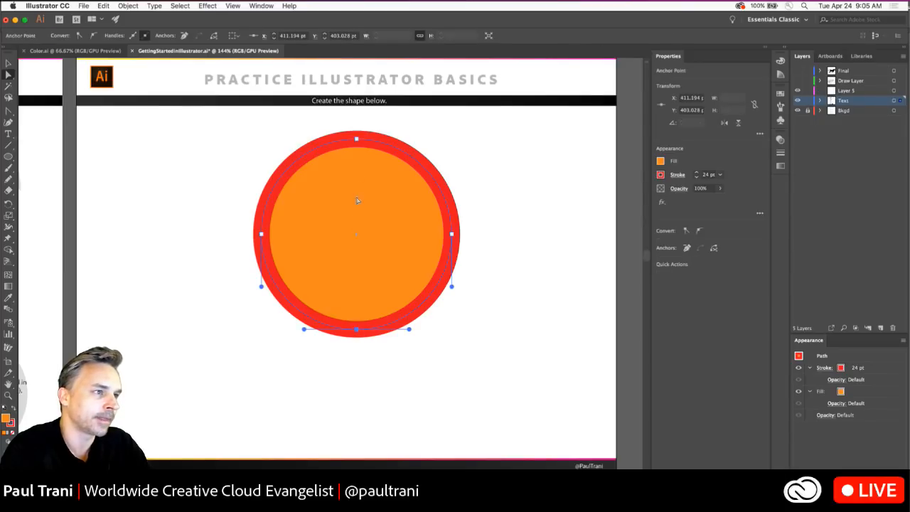
click(357, 139)
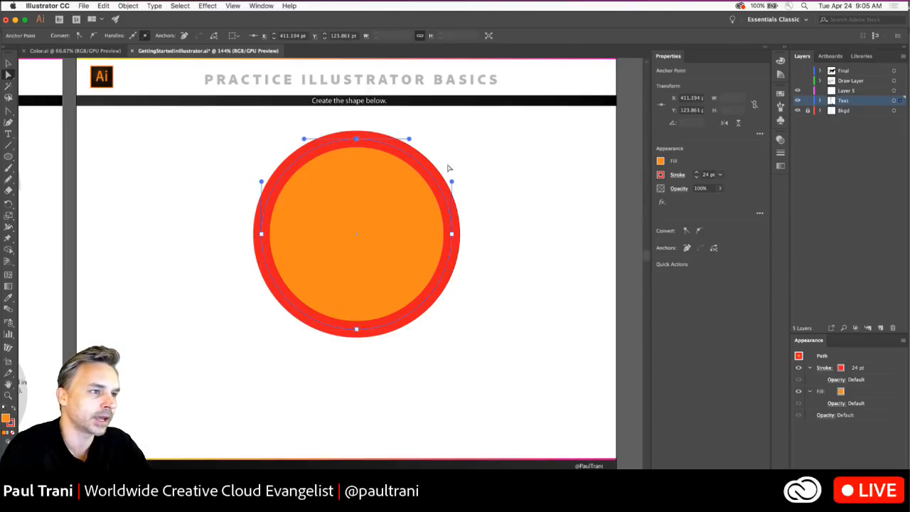
drag(357, 135, 357, 191)
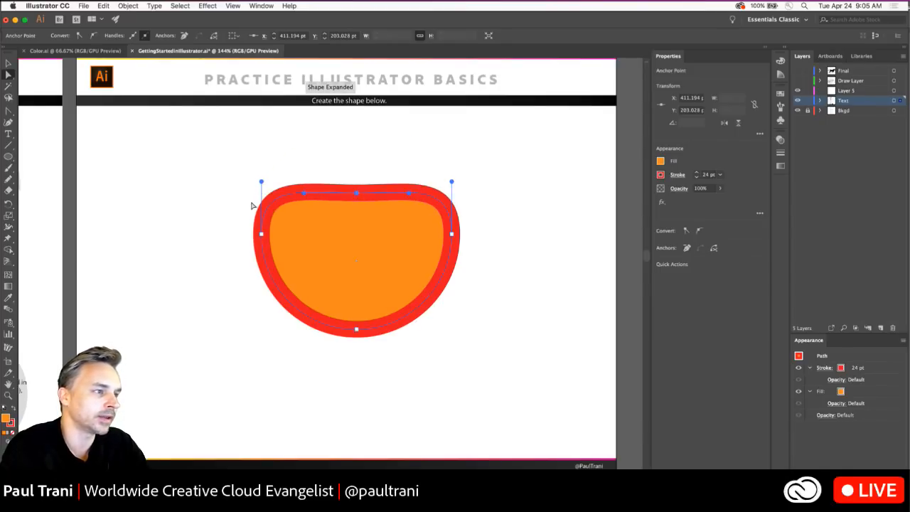
drag(459, 232, 499, 252)
drag(357, 327, 333, 361)
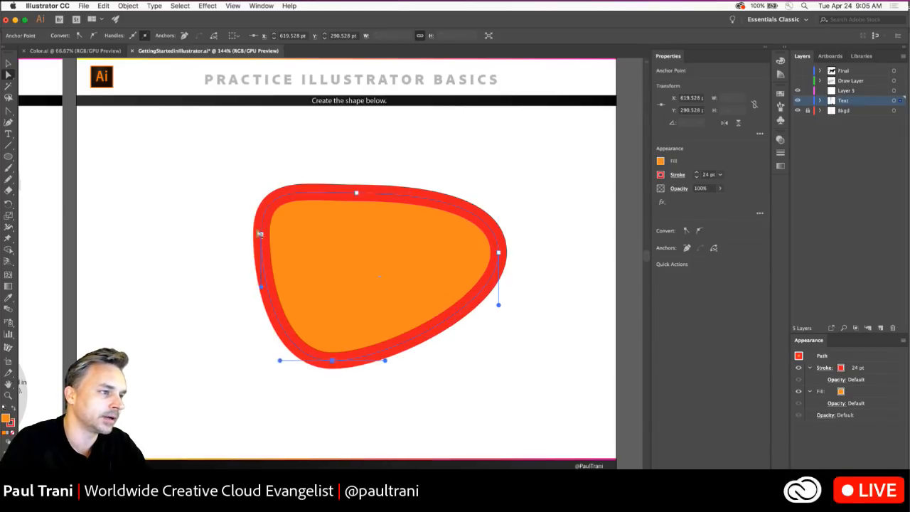
drag(260, 234, 218, 227)
- Delete the whole reshaped circle and draw a rectangle about 283 pt wide and 231 pt high in its place
key(Delete)
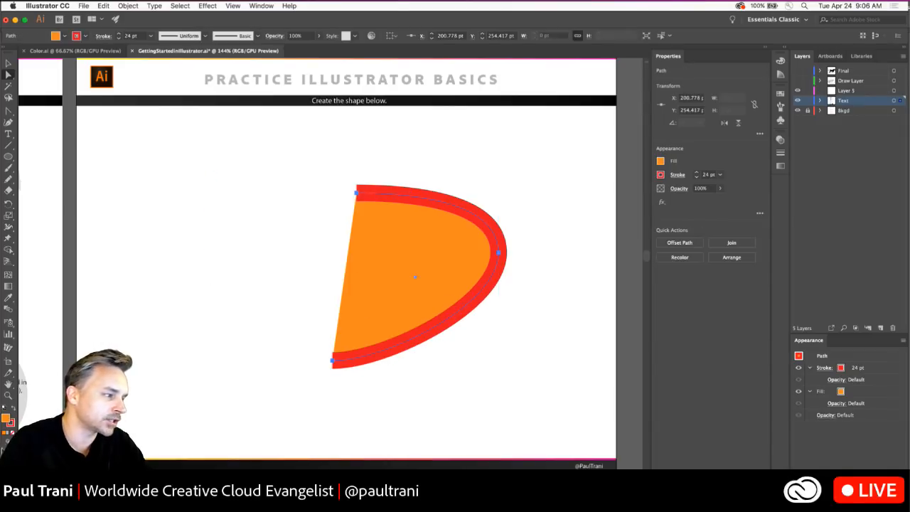
key(Delete)
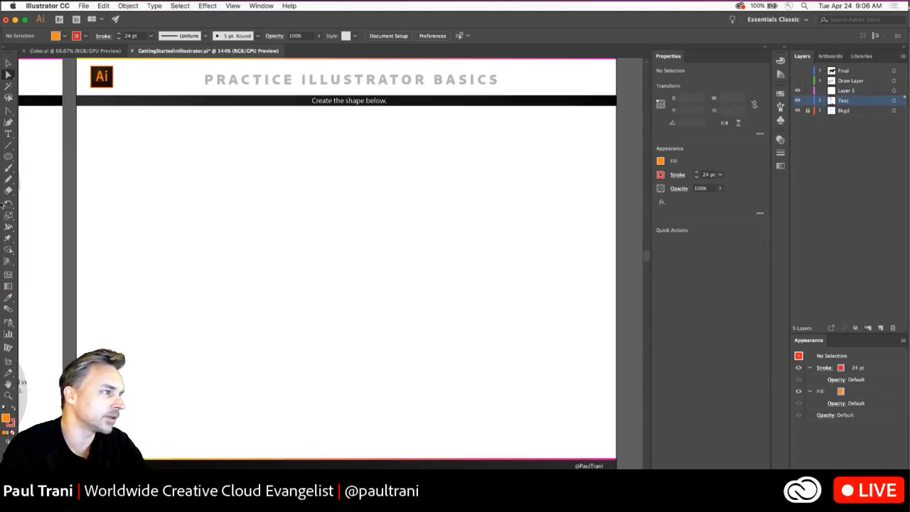
click(7, 157)
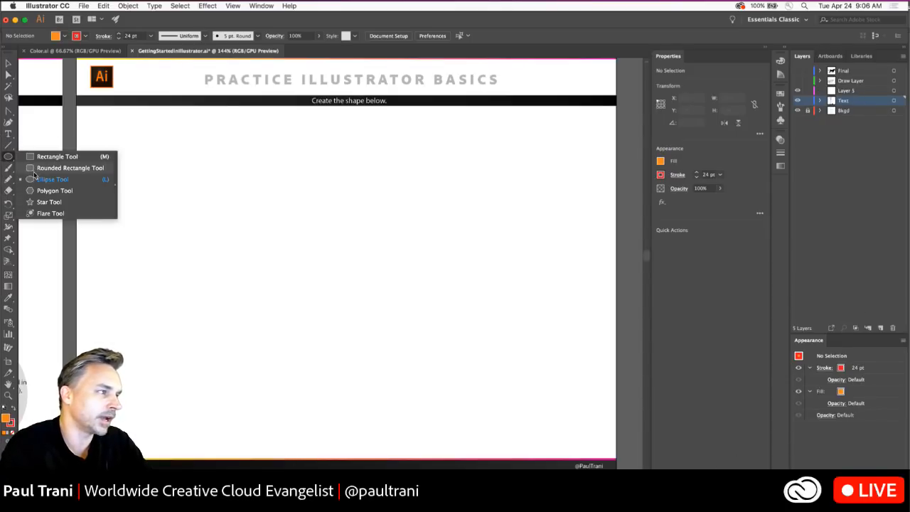
click(34, 156)
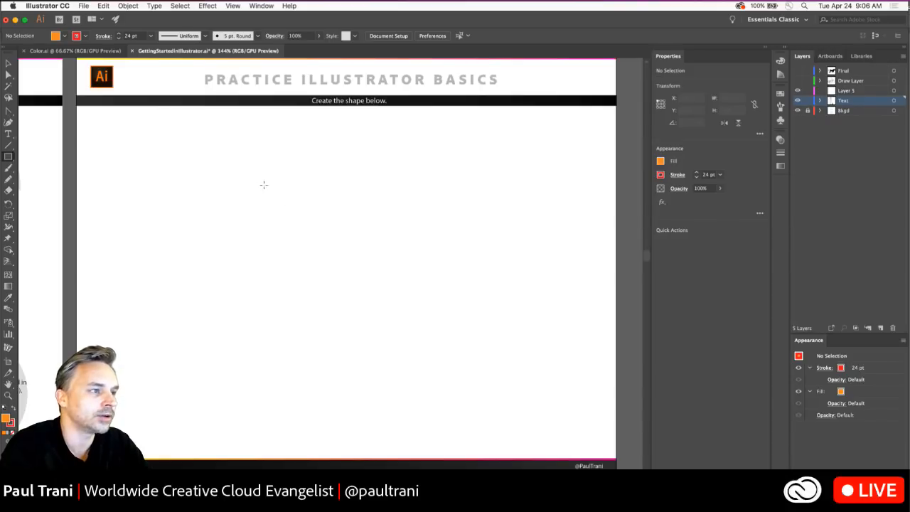
mouse_move(264, 183)
mouse_down()
mouse_move(456, 325)
mouse_move(458, 341)
mouse_up()
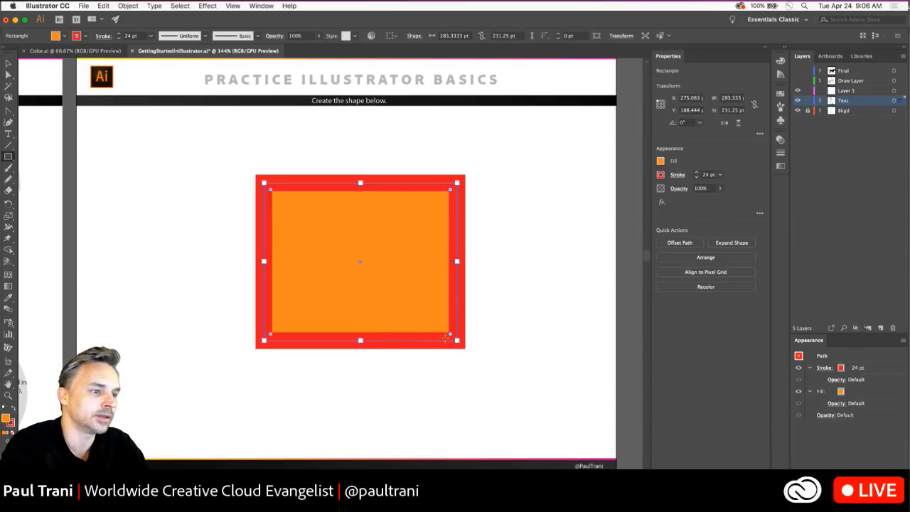
- Select only the rectangle's two lower anchor points with the Direct Selection tool, reselect the whole shape, and deselect it
click(8, 74)
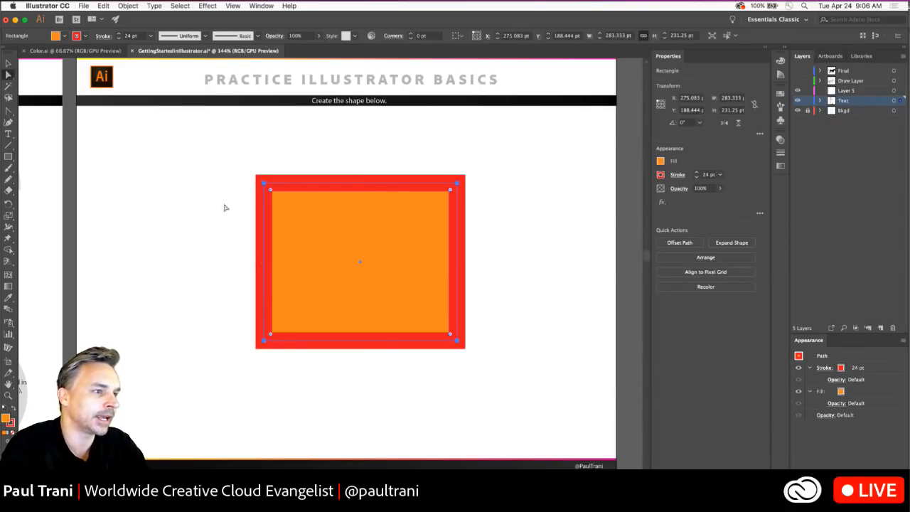
drag(212, 294, 613, 416)
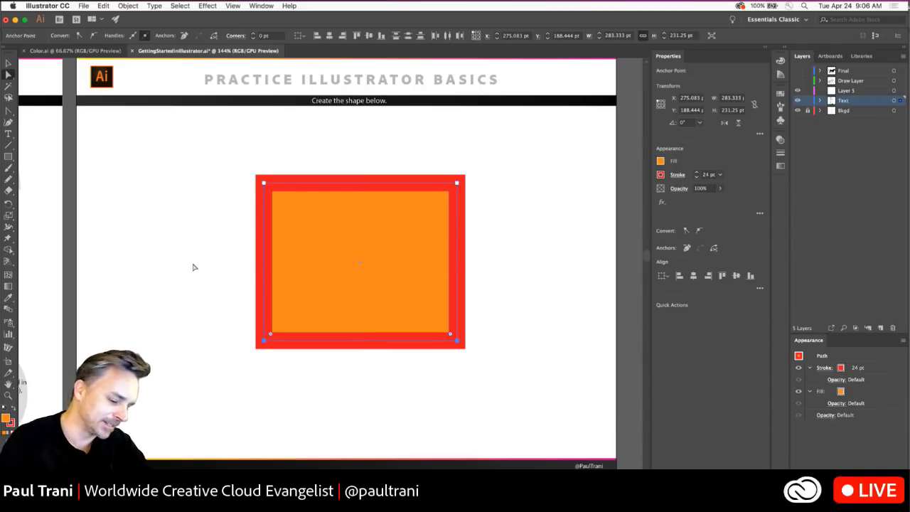
scroll(193, 268, down, 3)
scroll(171, 260, up, 3)
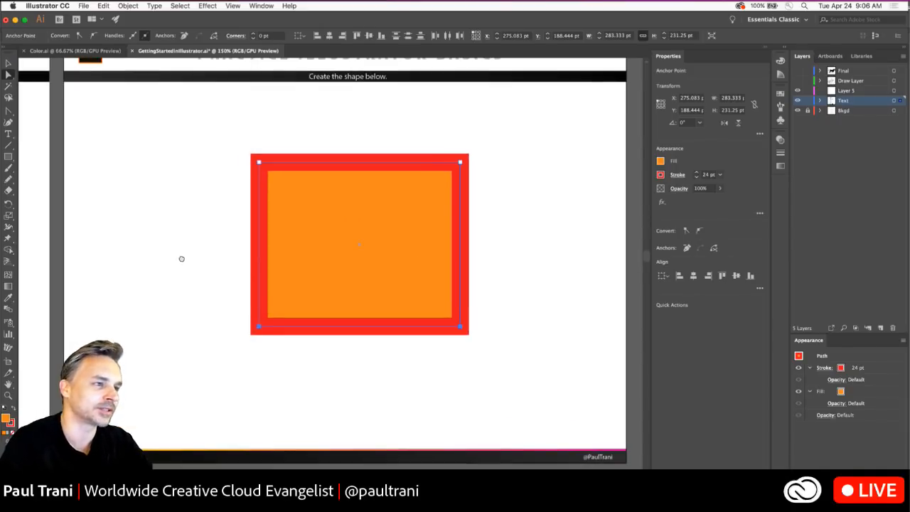
click(302, 202)
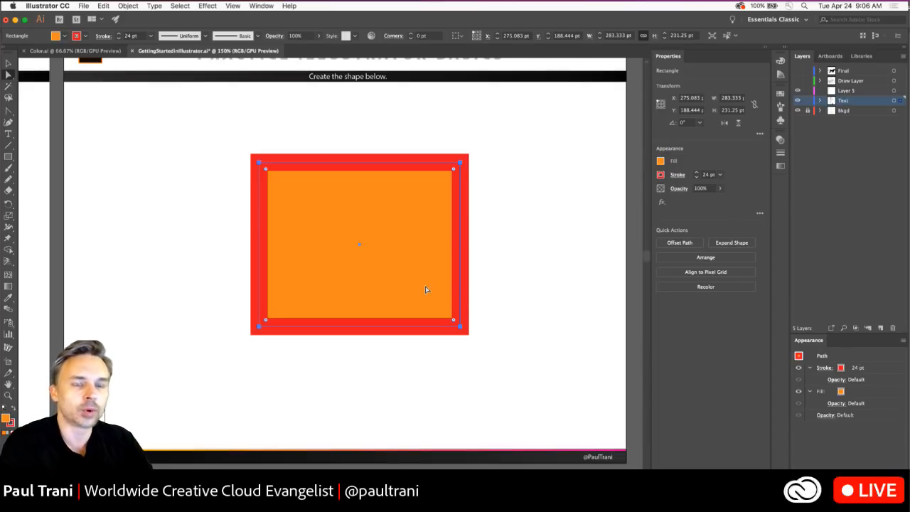
click(215, 193)
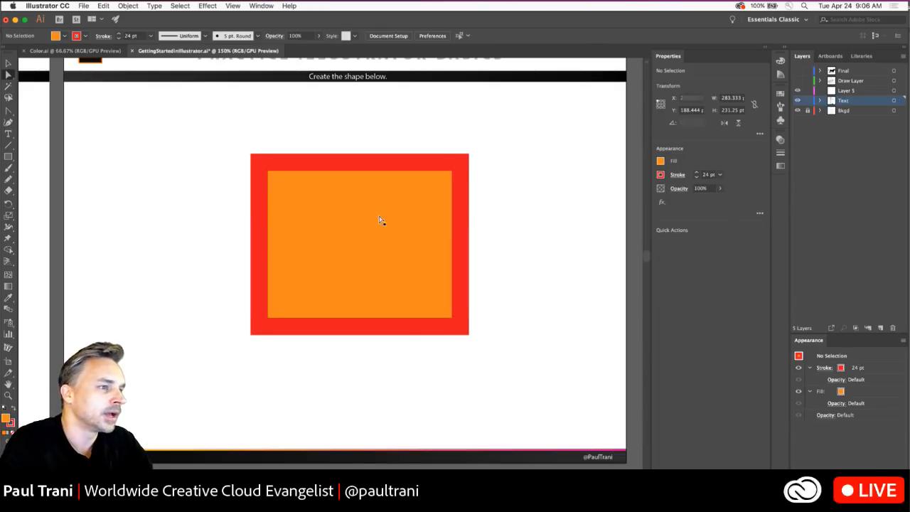
- Round all four corners of the rectangle to a radius of about 106 pt using its live corners
click(380, 221)
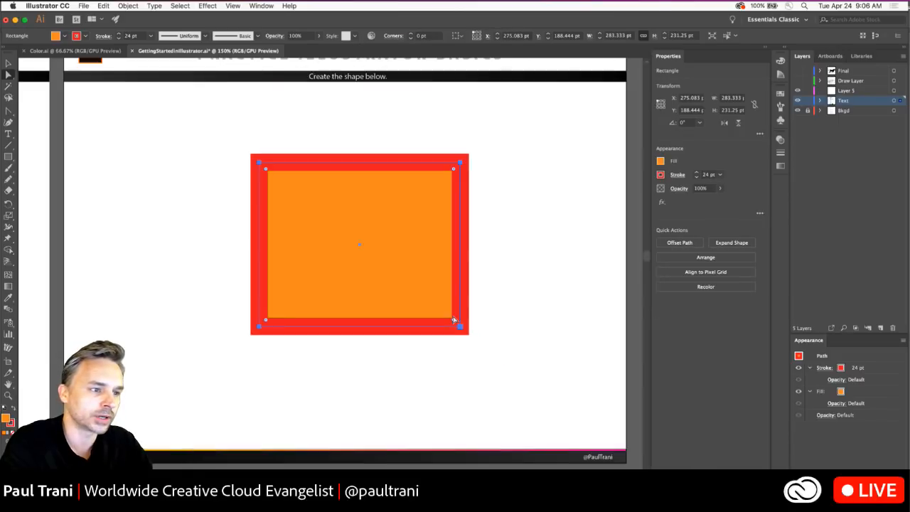
drag(452, 316, 424, 276)
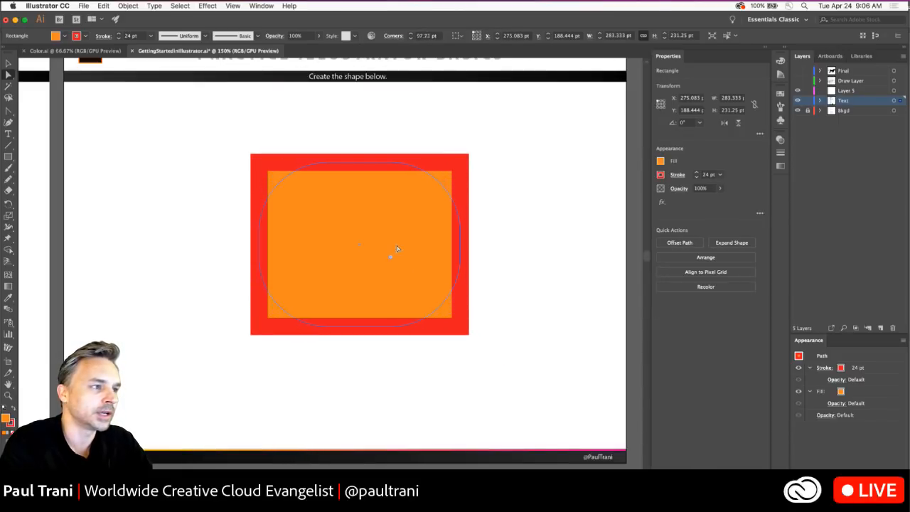
drag(398, 249, 393, 241)
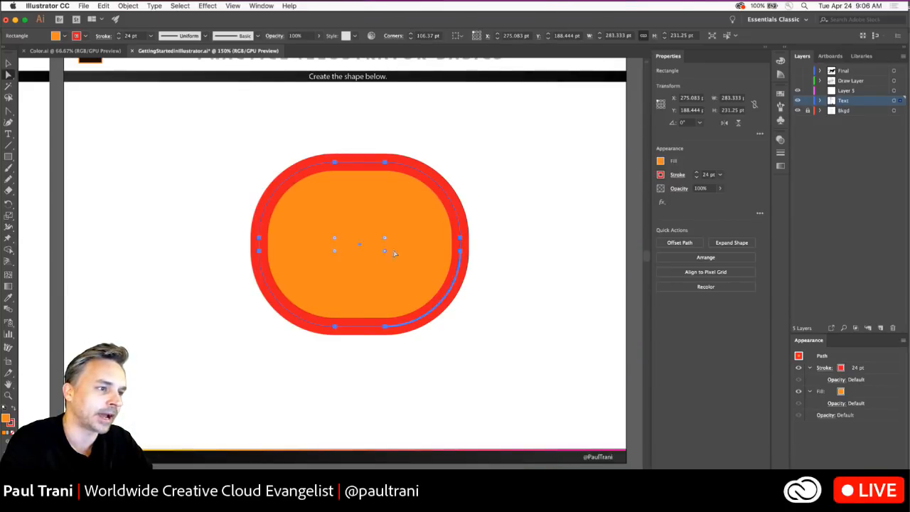
- Square off the lower-right corner to a 0 pt radius, and undo both that change and the rounding of all corners
drag(395, 254, 517, 356)
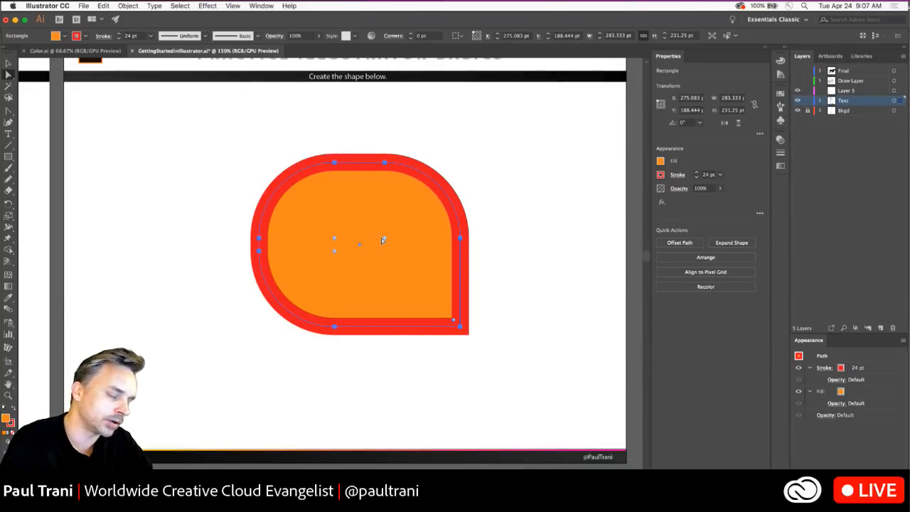
key(ctrl+z)
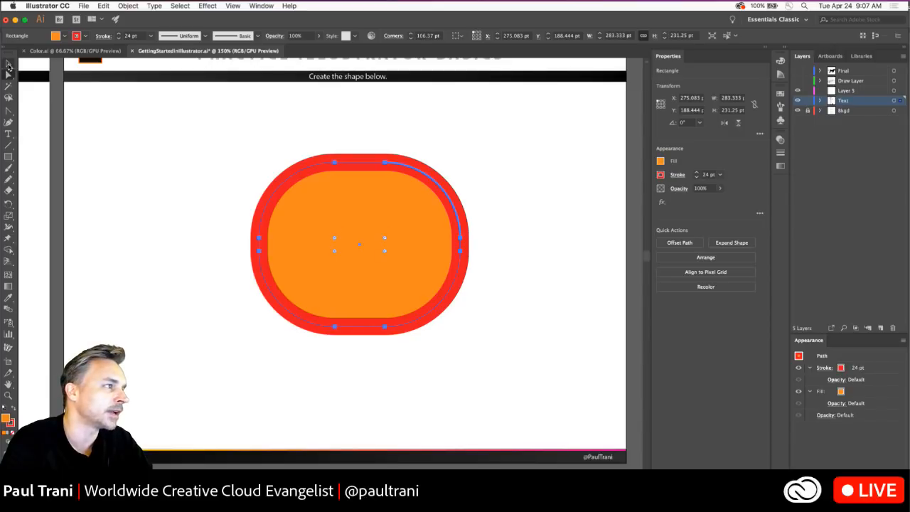
click(8, 65)
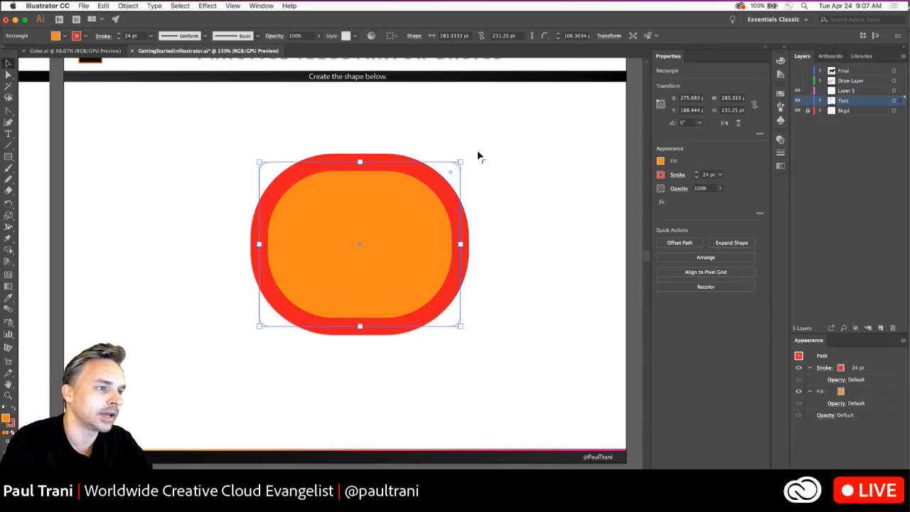
key(ctrl+z)
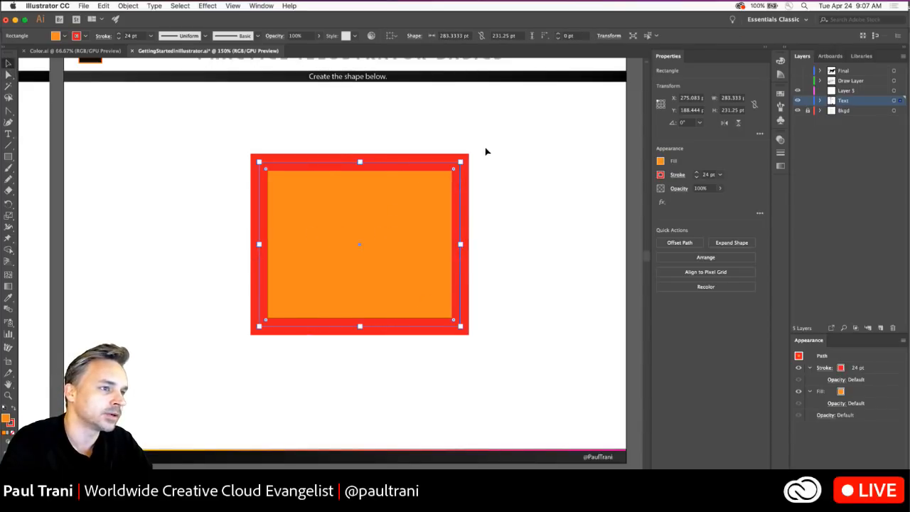
- Move the rectangle's lower-right anchor point outward to about X 736 pt, Y 522 pt with the Direct Selection tool
click(9, 76)
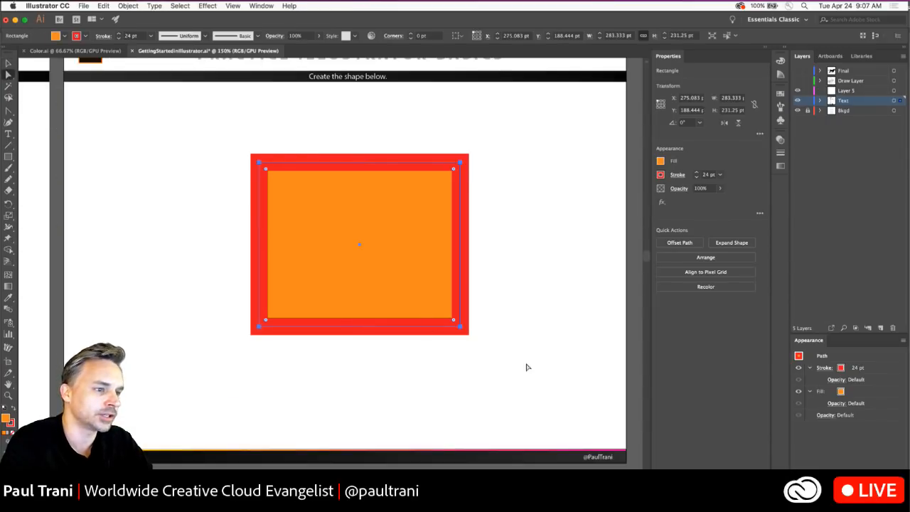
drag(505, 352, 402, 283)
drag(460, 326, 587, 399)
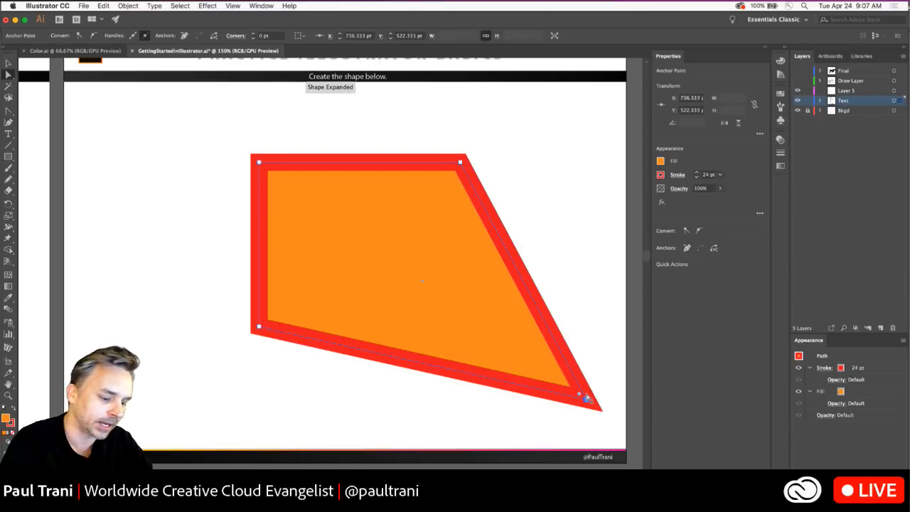
- Undo the corner point's move, select the rectangle's two lower anchor points, and round those corners to a radius of about 129 pt
key(super+z)
drag(531, 370, 183, 289)
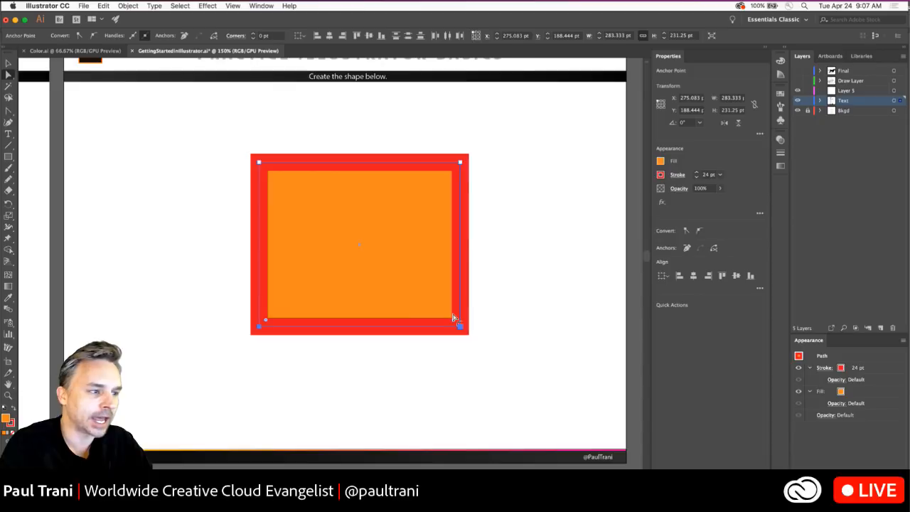
click(334, 321)
key(super+equal)
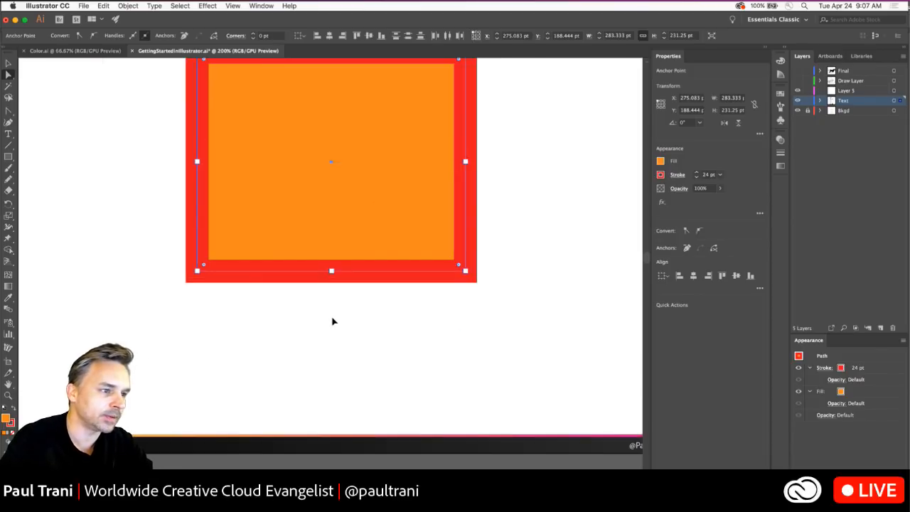
key(super+z)
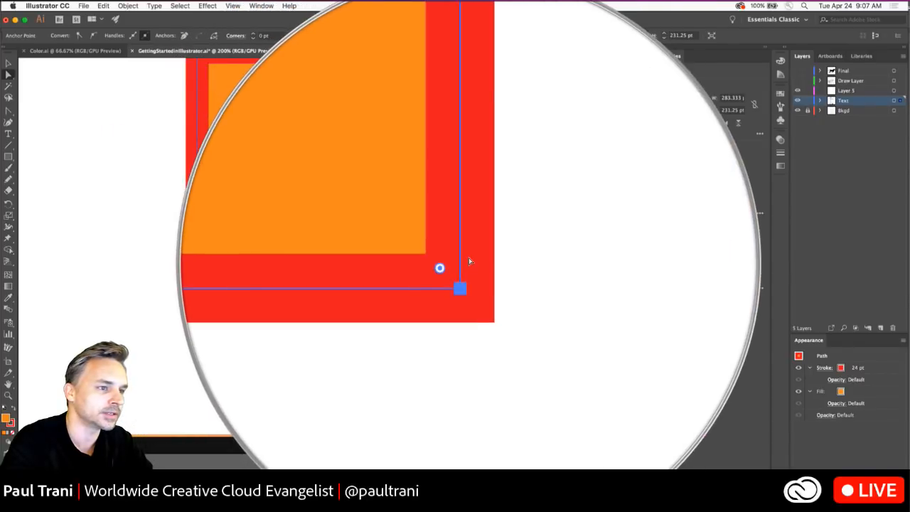
drag(457, 261, 439, 251)
key(space)
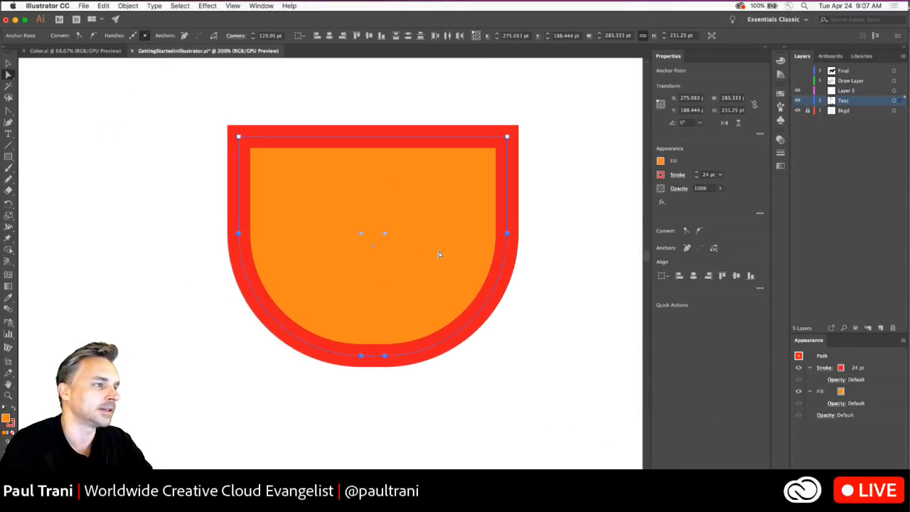
- Draw a circle about 54 pt in diameter in the upper-left part of the rounded shape with the Ellipse tool
click(8, 157)
click(8, 157)
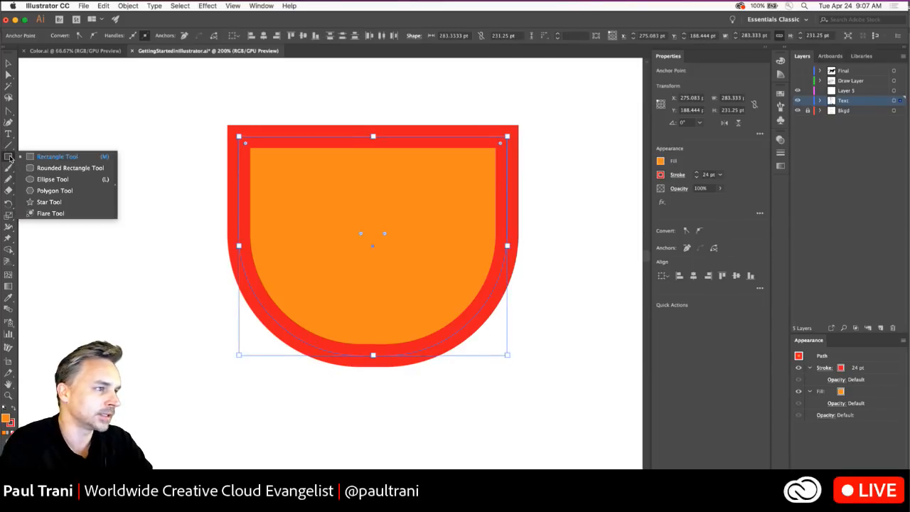
click(45, 179)
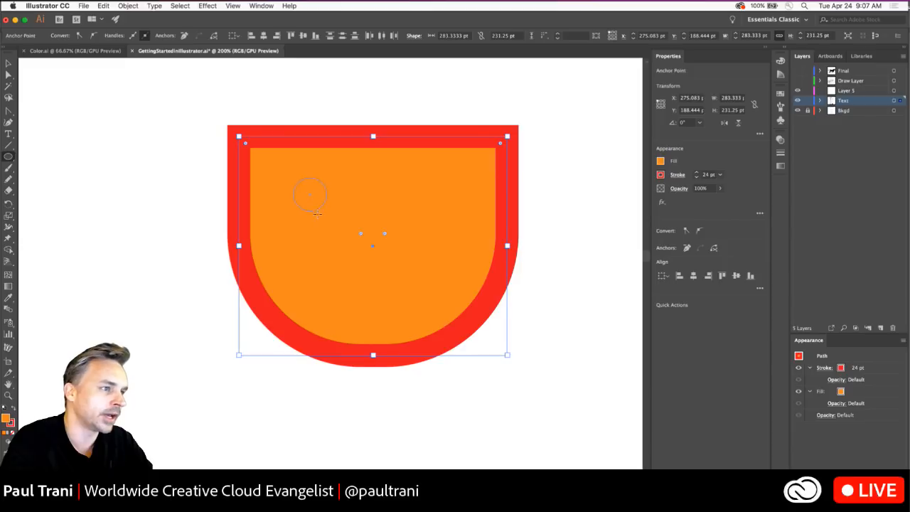
drag(317, 213, 336, 219)
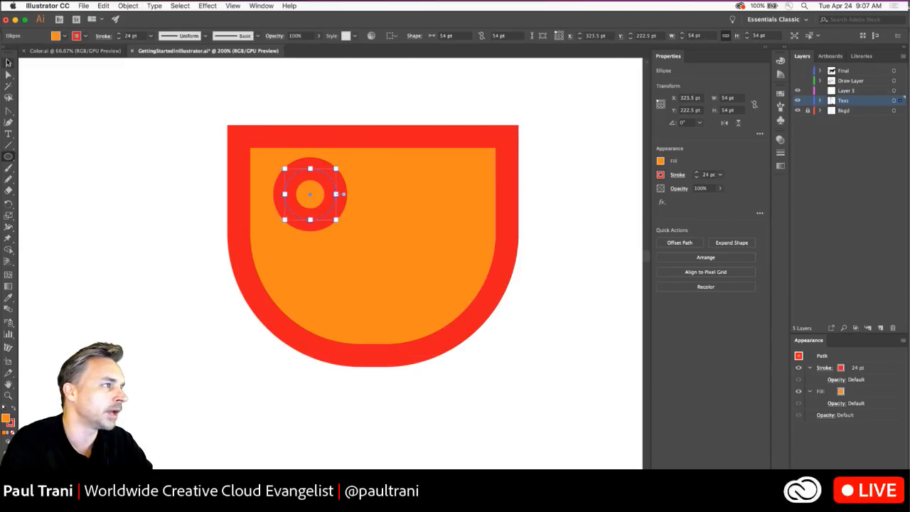
- Duplicate the circle straight across to the right side of the shape, at about X 448.5 pt
click(8, 63)
click(426, 193)
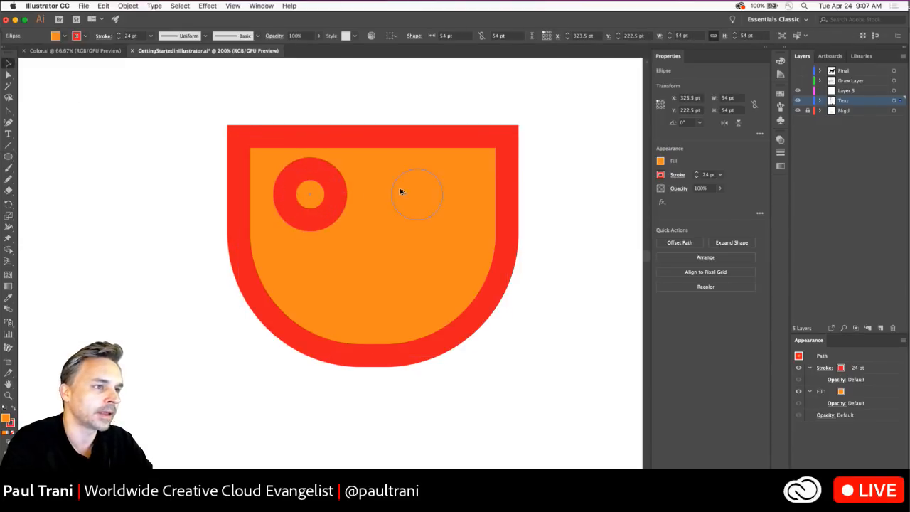
drag(400, 191, 410, 191)
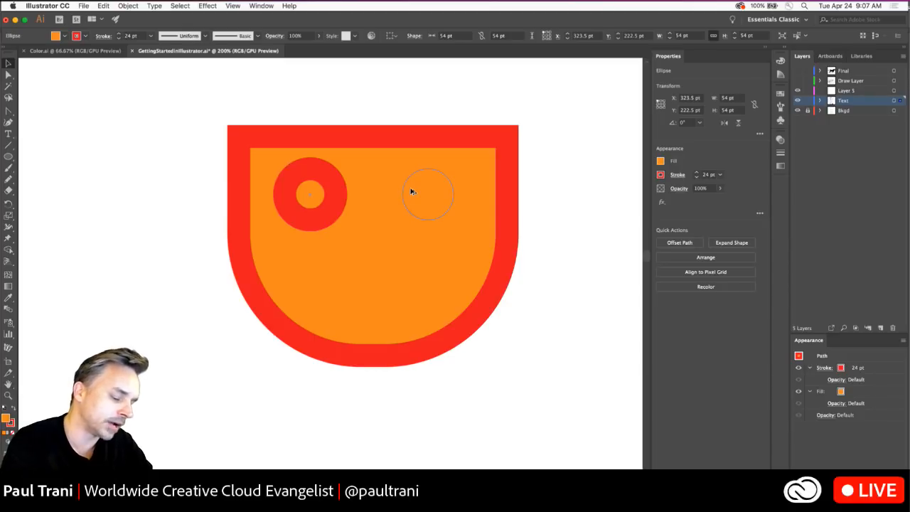
drag(411, 192, 410, 187)
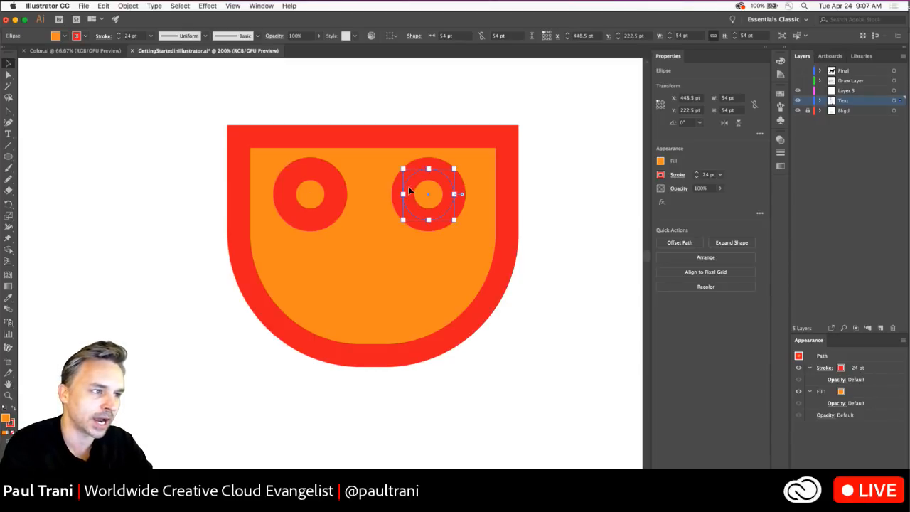
- Select both circles and detach the Tools panel so that it floats beside the shape
click(334, 194)
shift+click(403, 194)
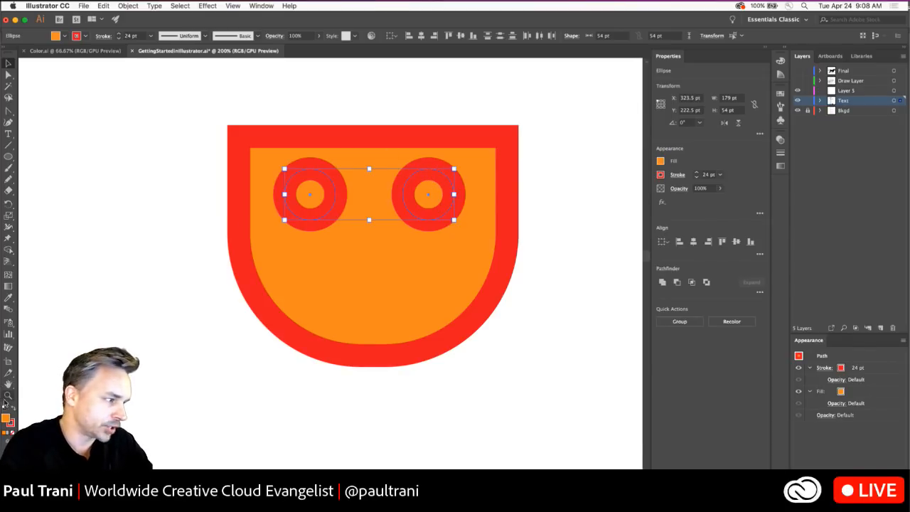
drag(3, 48, 192, 69)
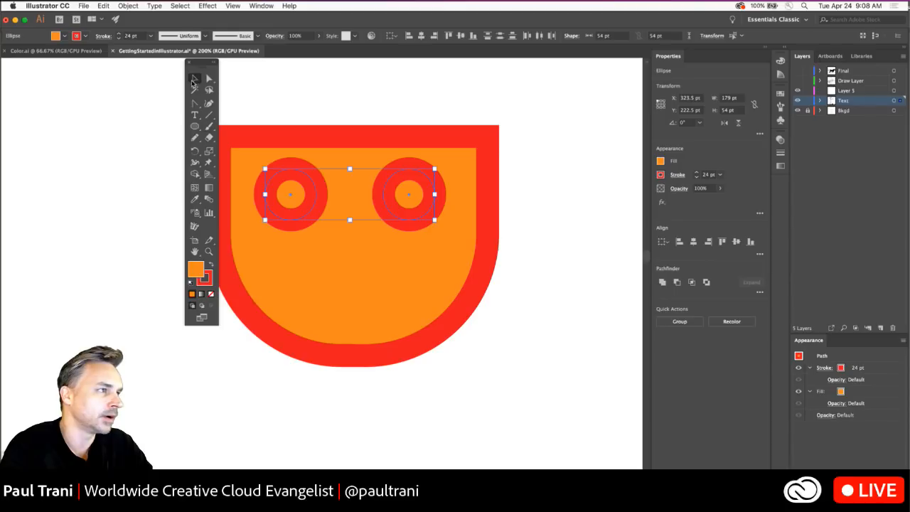
drag(206, 63, 192, 62)
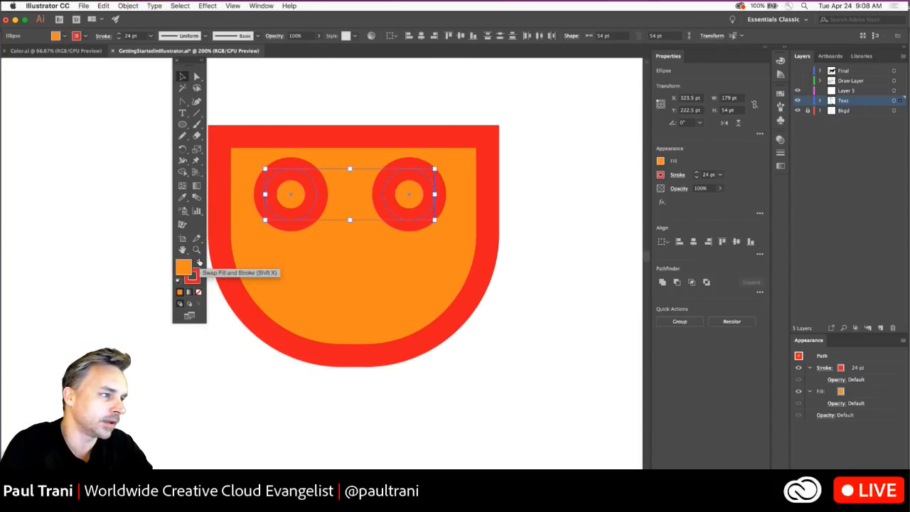
- Swap the fill and stroke of both circles, ending with a red fill and an orange stroke
click(198, 262)
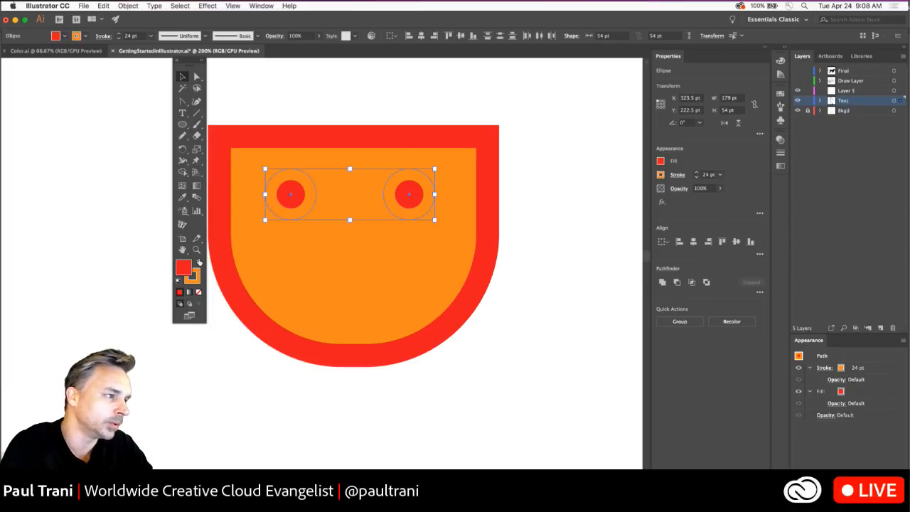
click(198, 262)
click(199, 263)
click(198, 263)
click(198, 262)
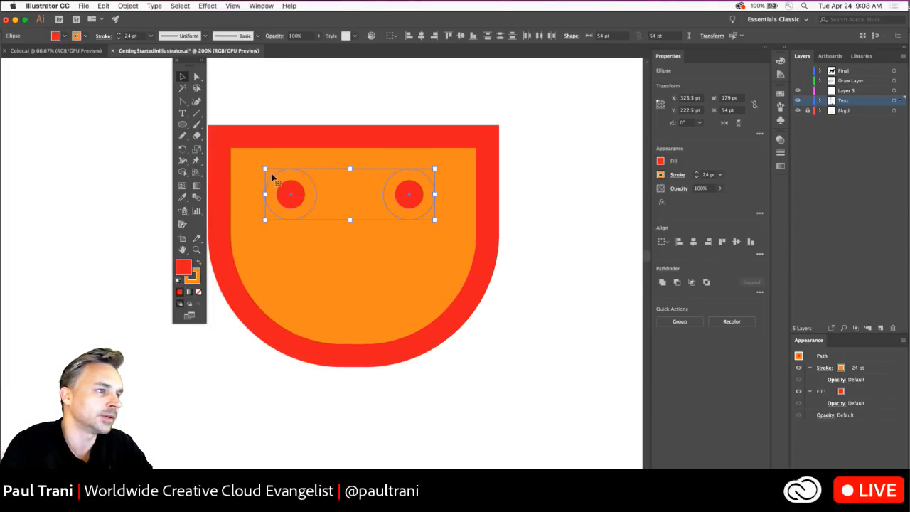
- Move both circles above the rounded shape to about Y 104 pt, and swap their fill and stroke back and forth, ending with a red fill
drag(290, 187, 290, 85)
drag(290, 151, 302, 245)
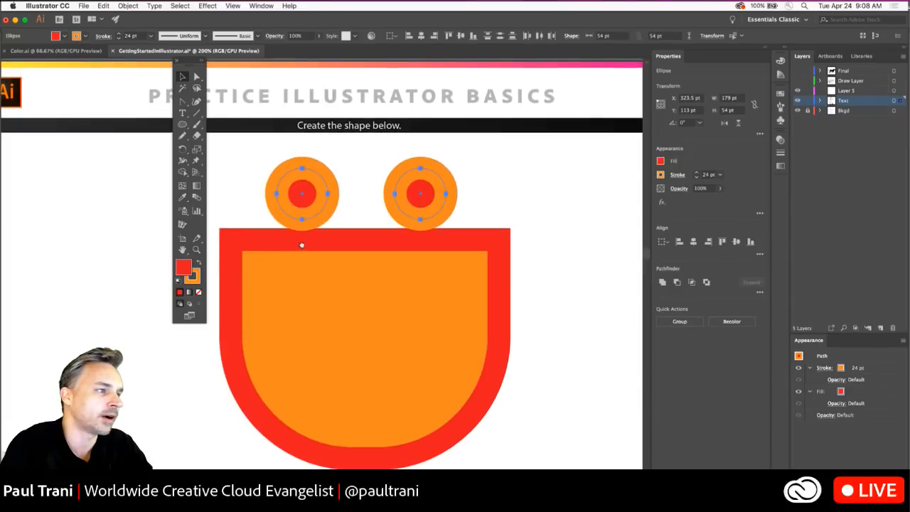
click(198, 263)
click(198, 262)
click(199, 262)
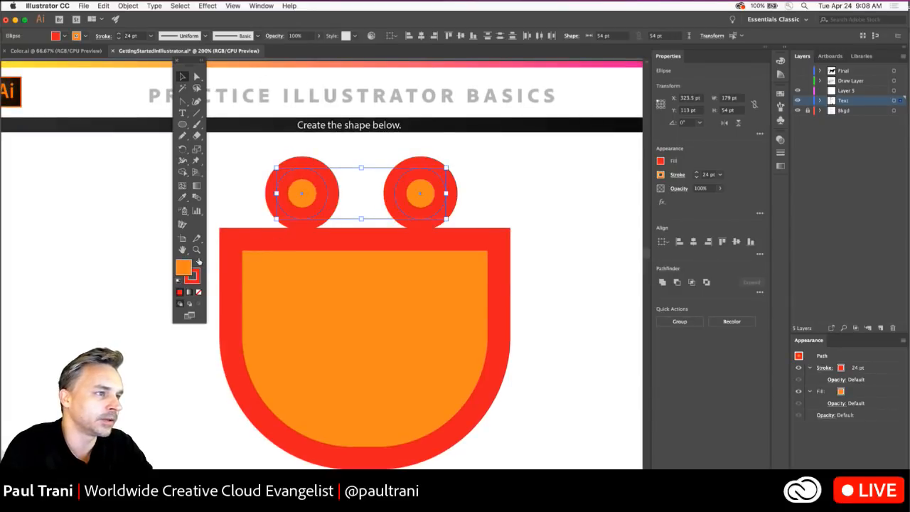
click(199, 262)
click(198, 263)
click(198, 262)
click(199, 263)
click(198, 263)
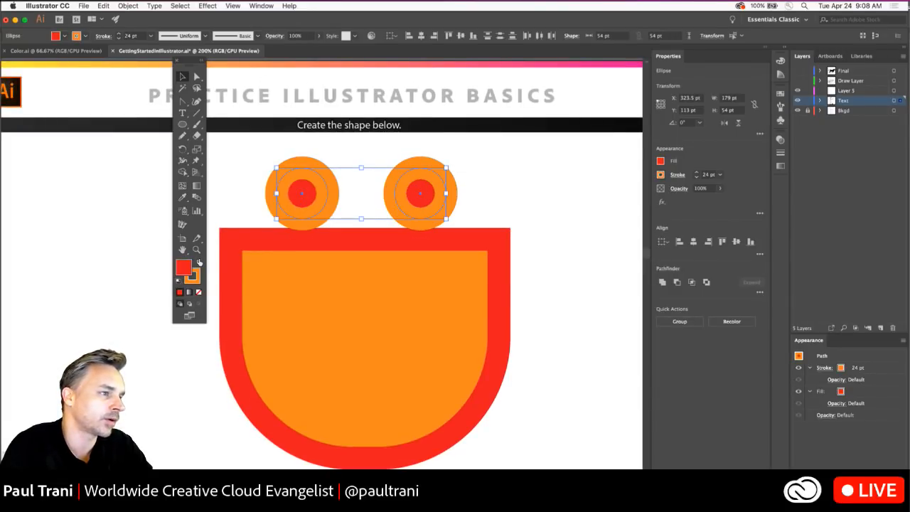
click(198, 262)
mouse_move(301, 180)
mouse_down()
mouse_move(302, 288)
mouse_move(300, 181)
mouse_up()
click(198, 262)
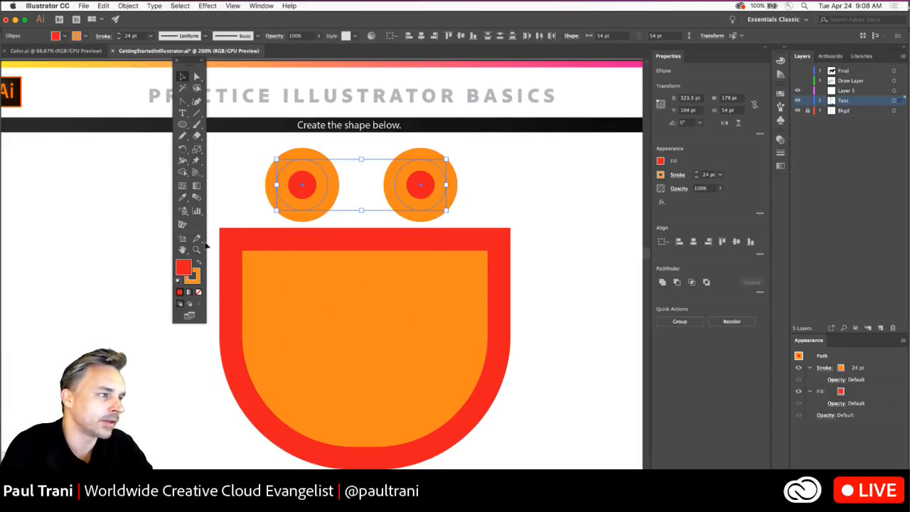
- Make the stroke of both circles active and set it to None
click(193, 276)
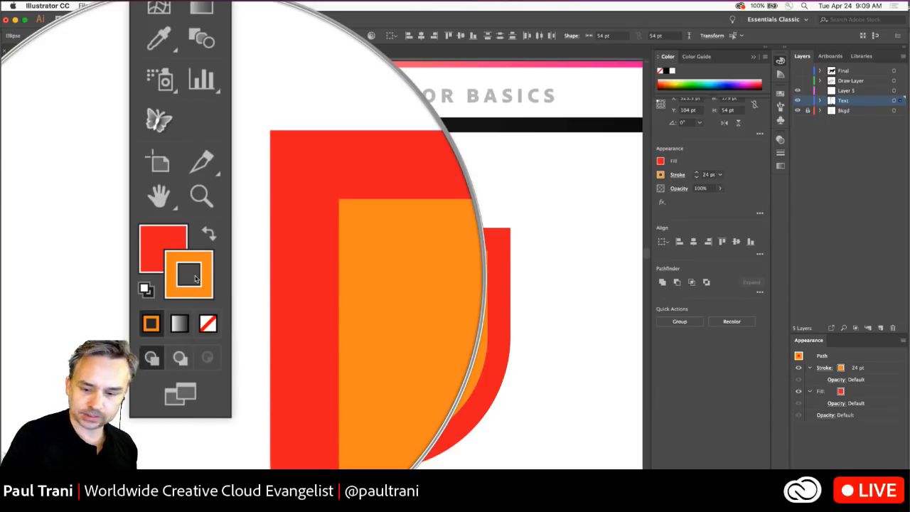
key(XF86AudioRaiseVolume)
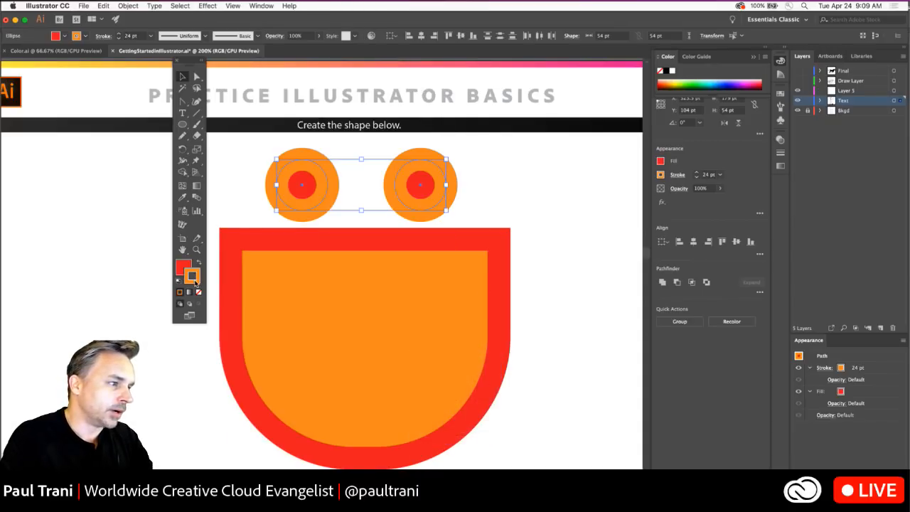
click(200, 292)
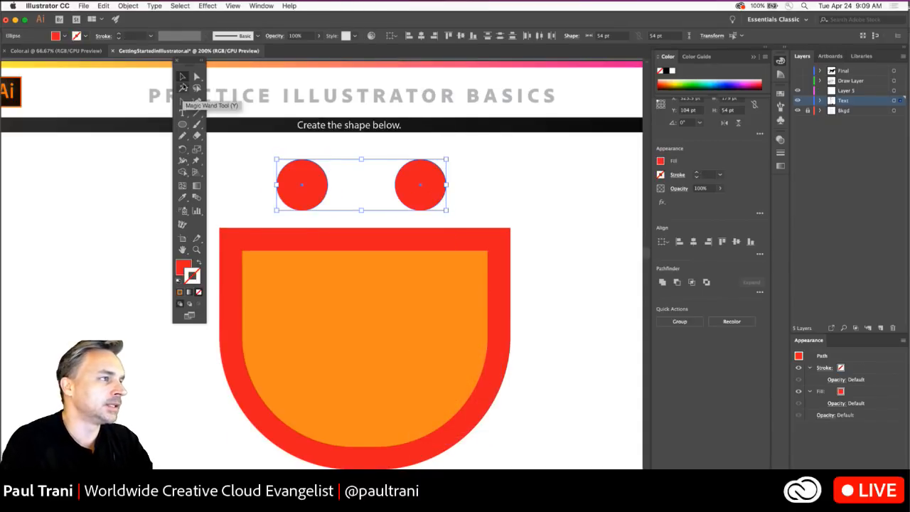
- Move both circles back inside the shape to about Y 228.5 pt, shift the right one inward to X 441 pt, and deselect
drag(309, 179, 318, 291)
click(299, 189)
click(416, 302)
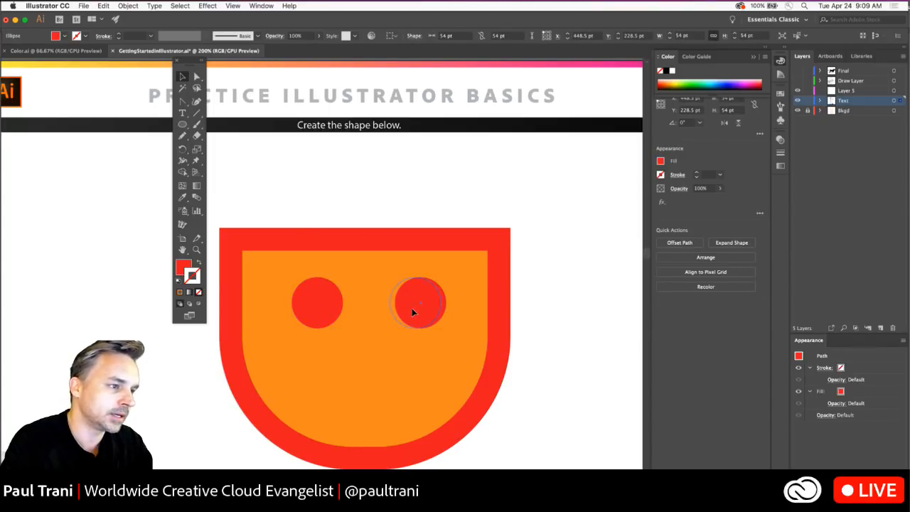
drag(412, 308, 406, 308)
click(375, 179)
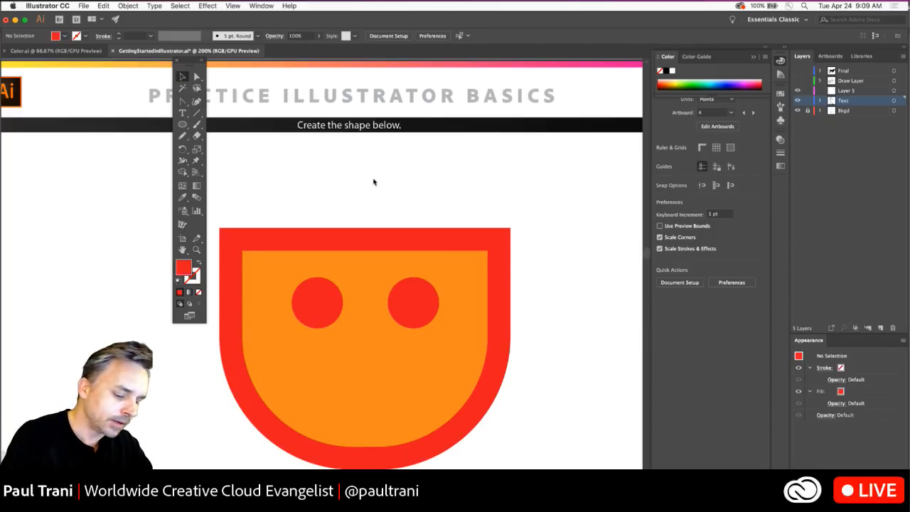
- With nothing selected, swap the default fill and stroke repeatedly, ending with no fill and an active red stroke
key(shift+x)
key(shift+x)
key(shift+x)
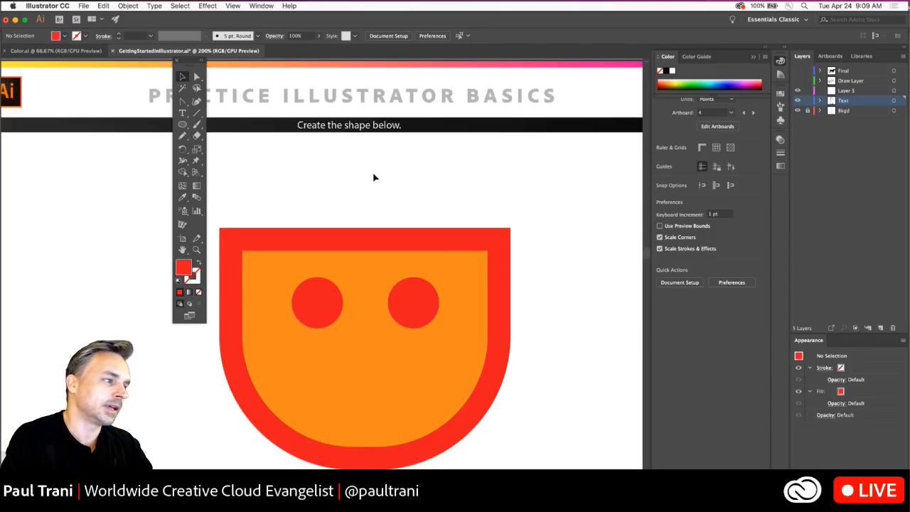
key(x)
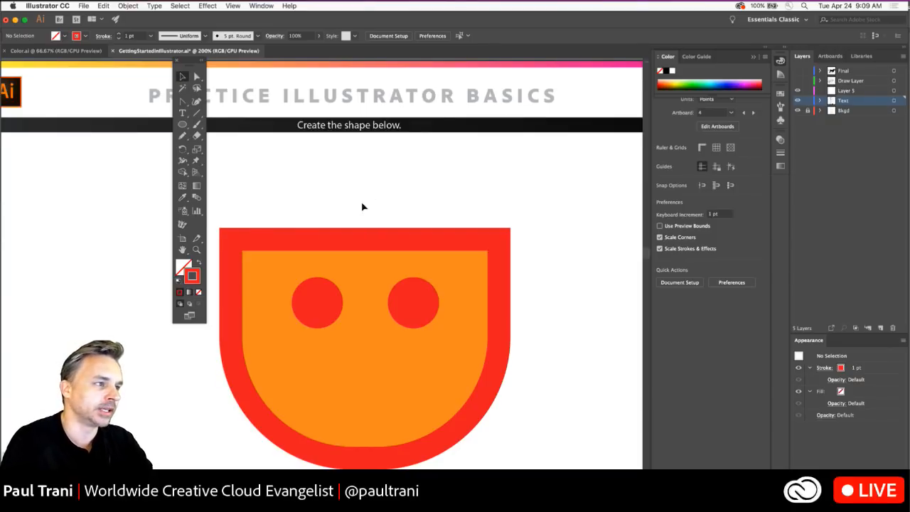
- Reposition the floating Tools panel clear of the shape, select each circle in turn, and clear the selection
drag(189, 64, 158, 140)
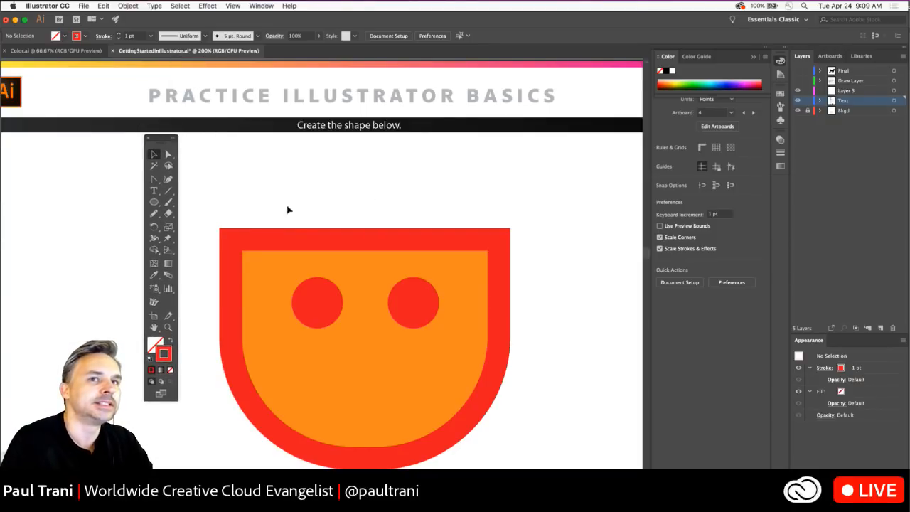
scroll(306, 142, down, 5)
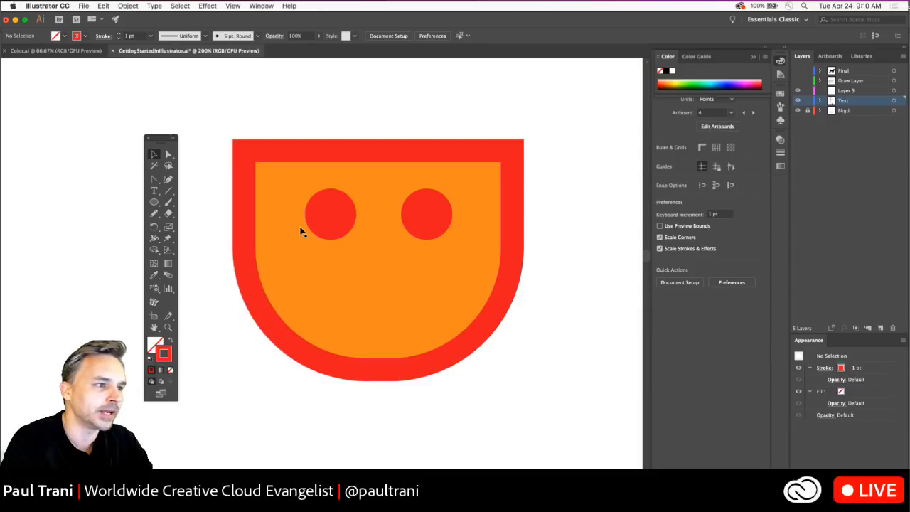
click(411, 205)
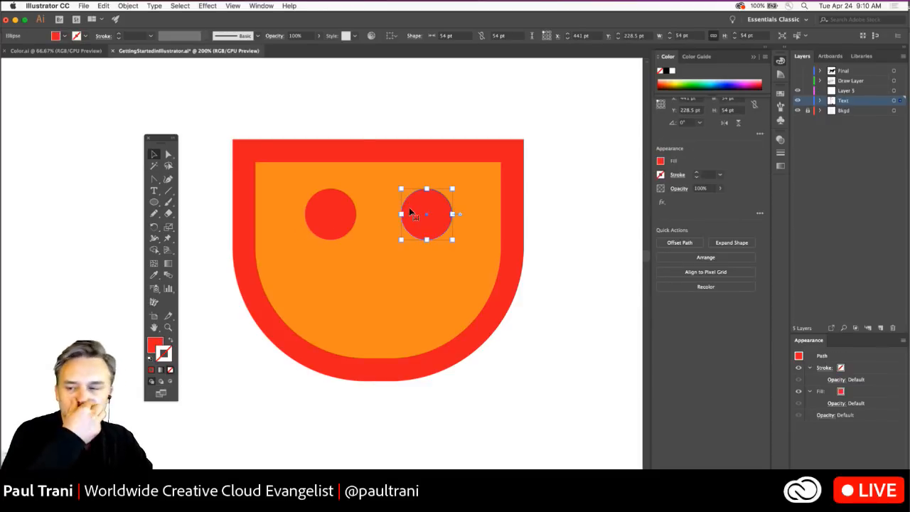
click(337, 198)
click(364, 102)
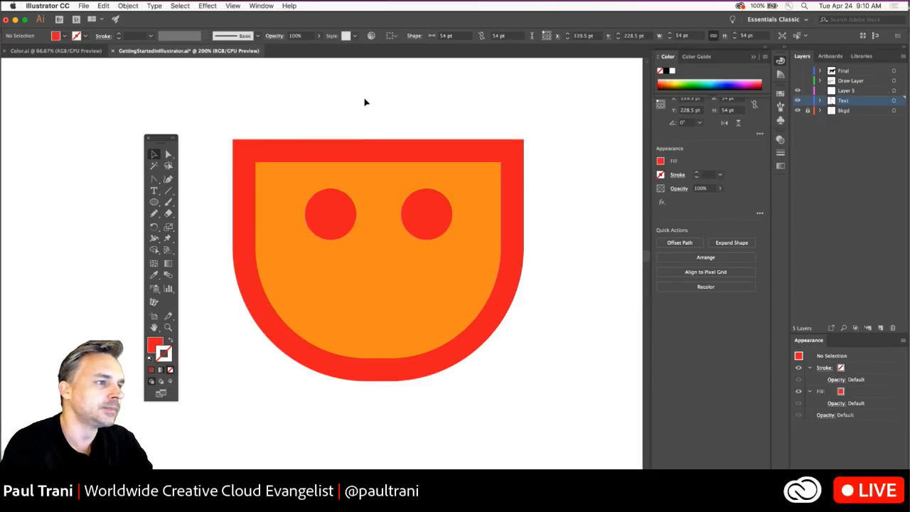
- Draw an open three-point smile curve about 117 pt wide below the circles with the Pen tool, and swap its red fill to the stroke
click(153, 178)
click(187, 180)
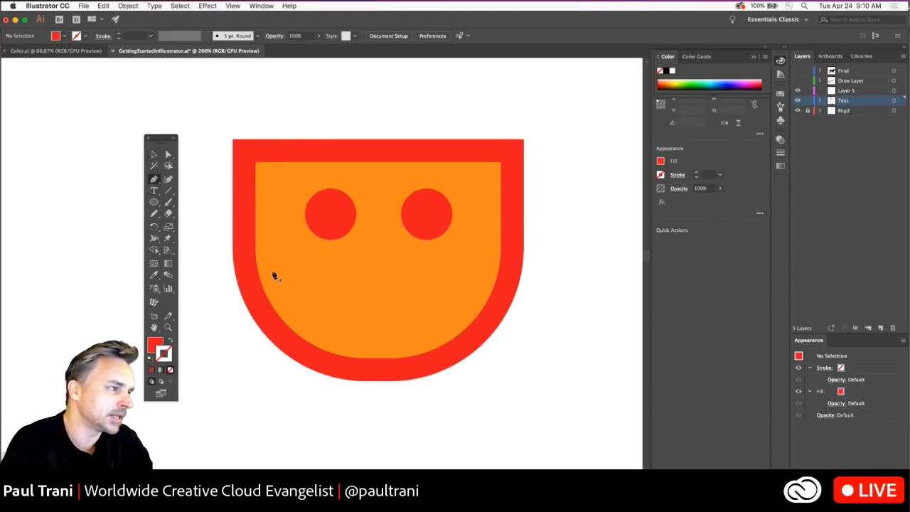
click(319, 279)
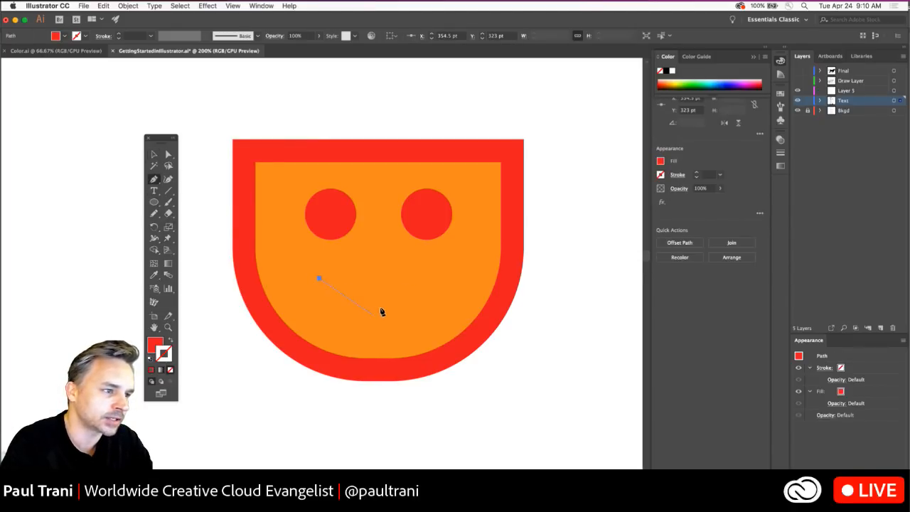
drag(372, 311, 405, 311)
drag(429, 283, 436, 280)
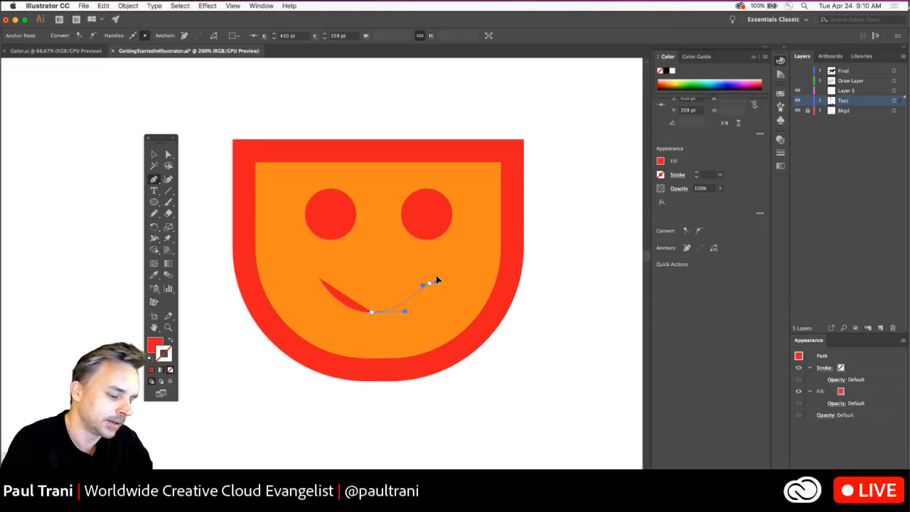
click(428, 282)
click(428, 282)
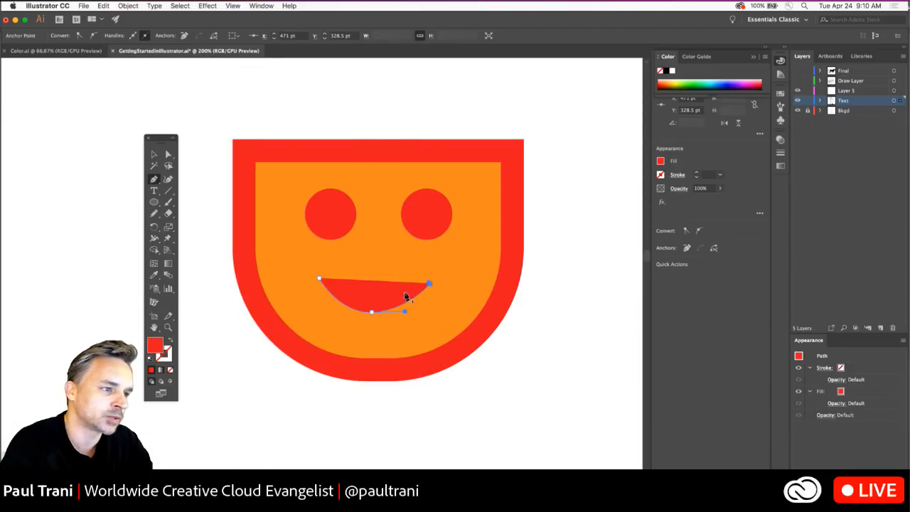
click(170, 340)
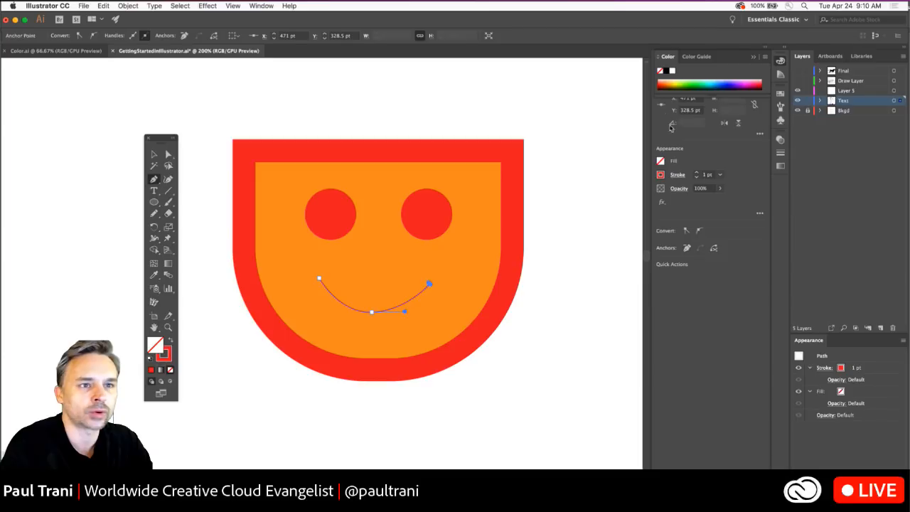
- Increase the smile curve's stroke weight to 18 pt
click(695, 173)
click(694, 172)
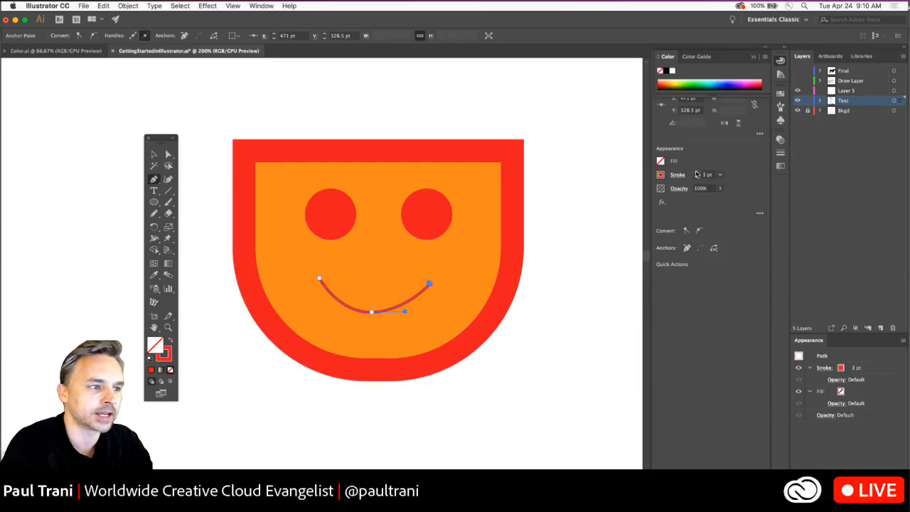
click(694, 173)
click(694, 172)
click(694, 173)
click(694, 173)
click(697, 174)
click(697, 174)
click(697, 174)
click(697, 175)
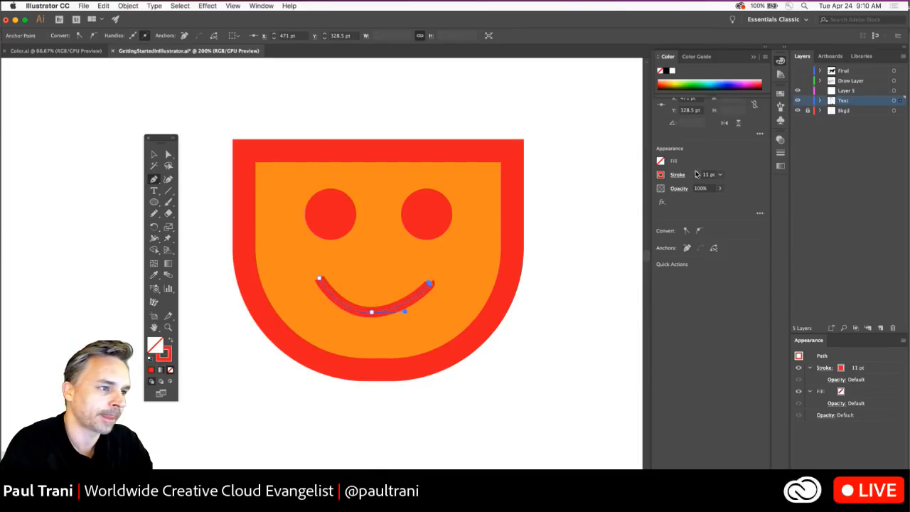
click(697, 174)
click(697, 174)
click(697, 174)
click(697, 174)
click(698, 174)
click(697, 175)
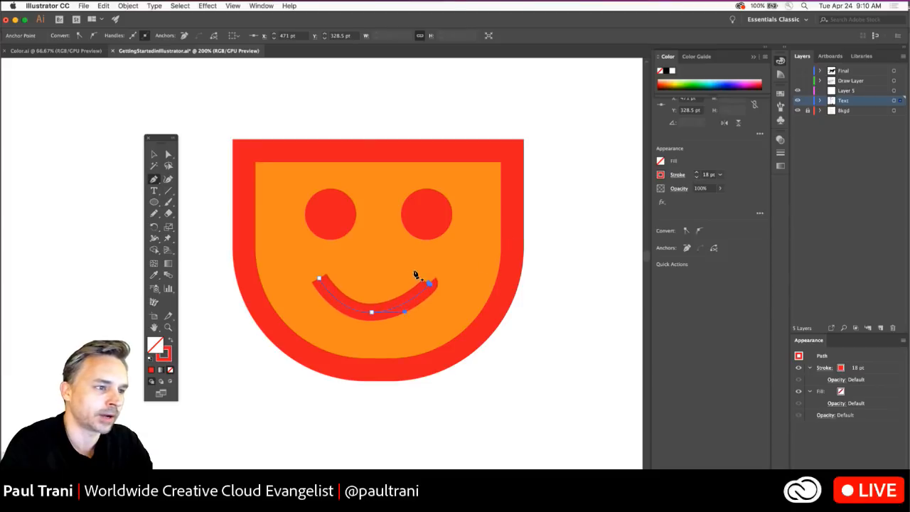
click(697, 174)
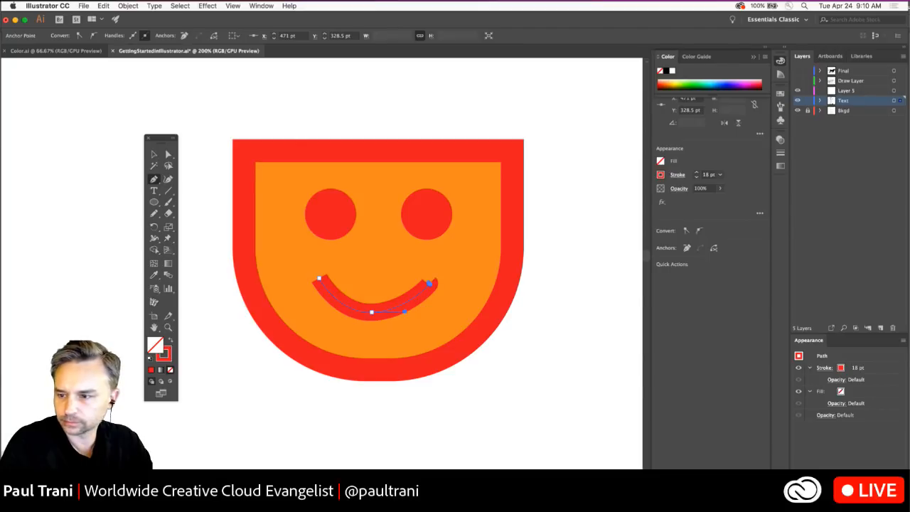
- Reshape the smile by moving its right end anchor to X 472 pt, Y 324 pt and its middle anchor to X 409 pt, Y 361 pt
key(super+Tab)
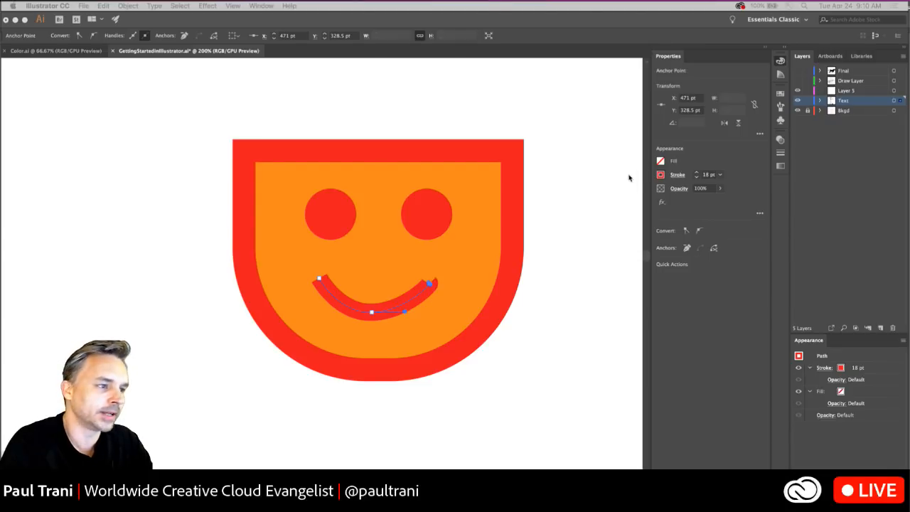
click(340, 92)
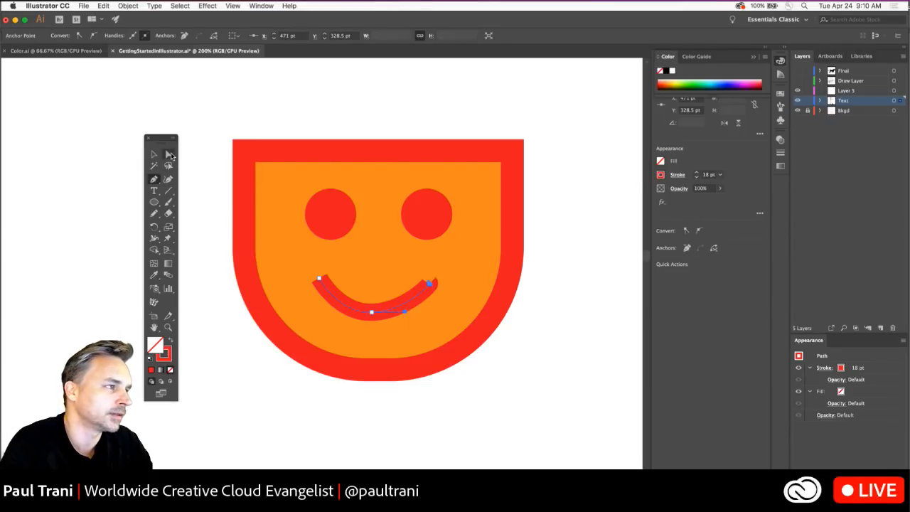
click(430, 284)
click(430, 283)
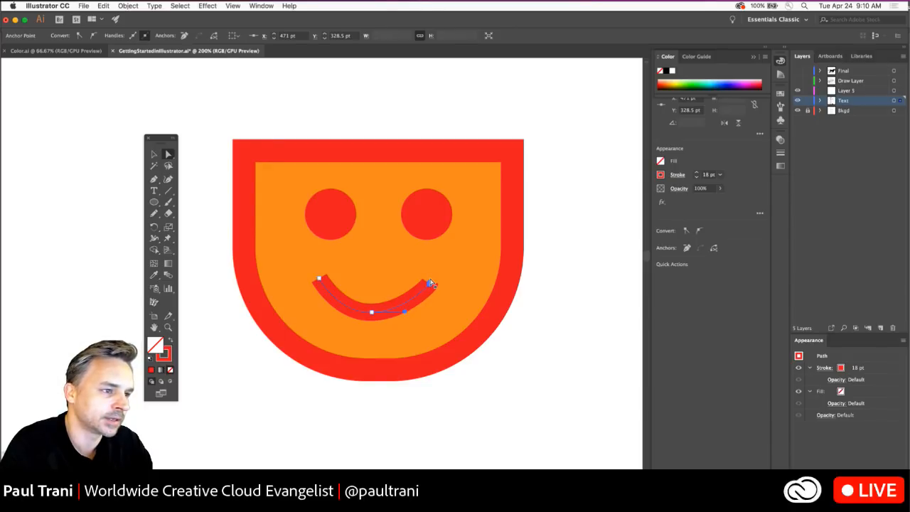
drag(430, 283, 429, 280)
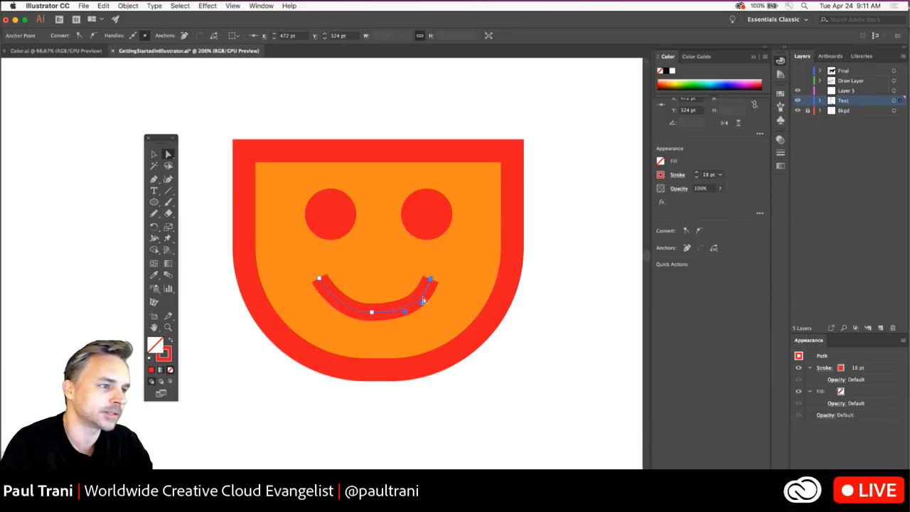
click(371, 312)
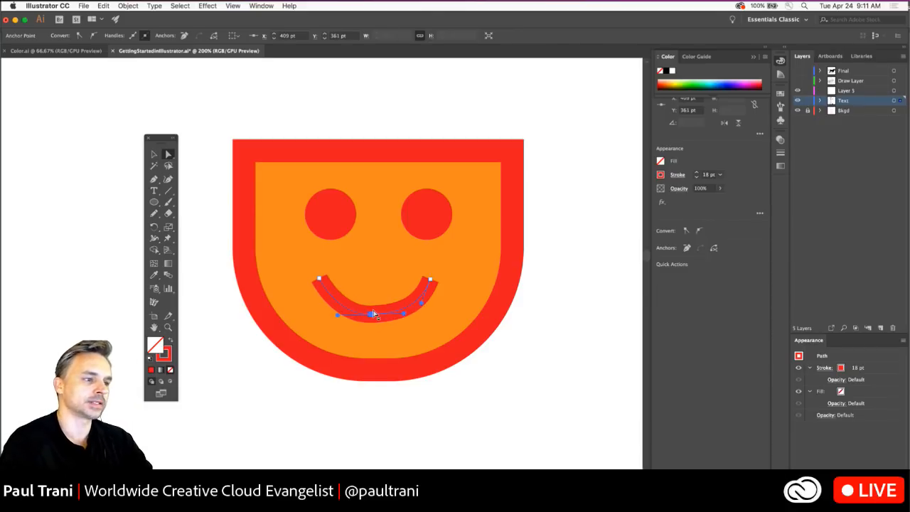
scroll(343, 244, down, 2)
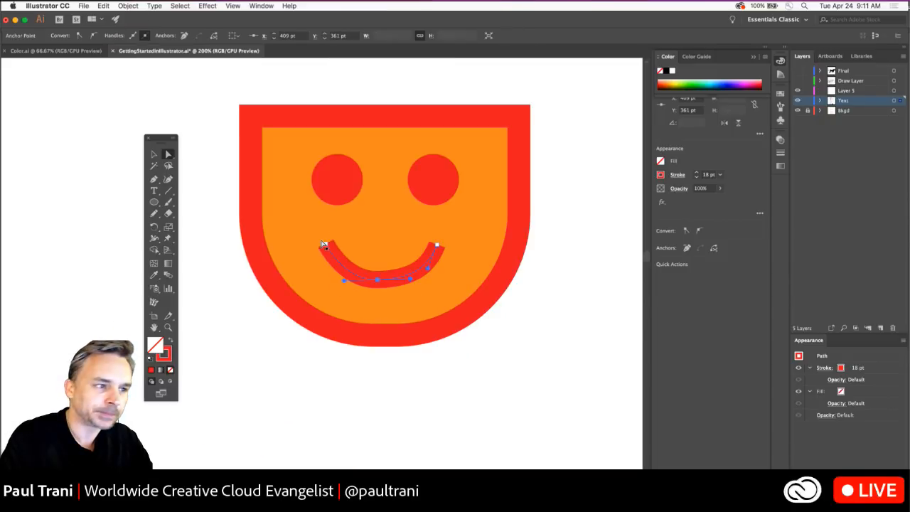
- Select the whole smile path, give its stroke a Round Cap, and leave the path selected
key(v)
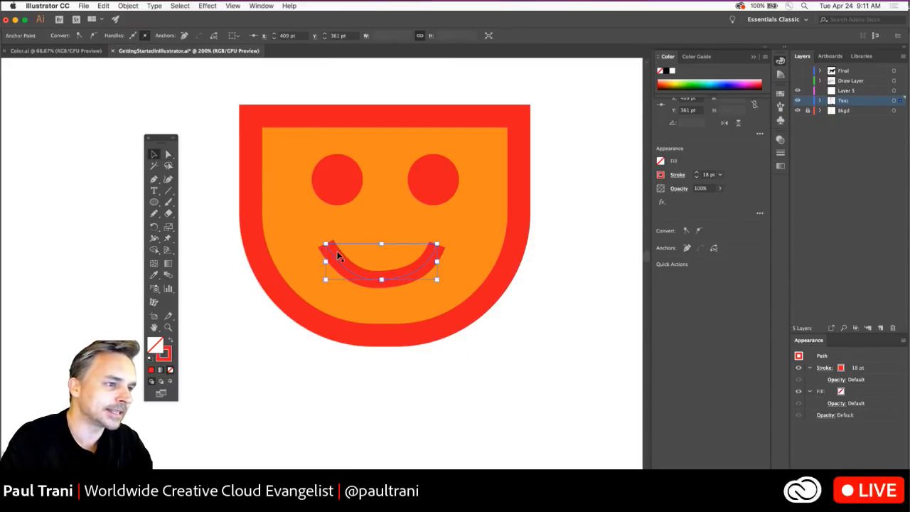
click(752, 57)
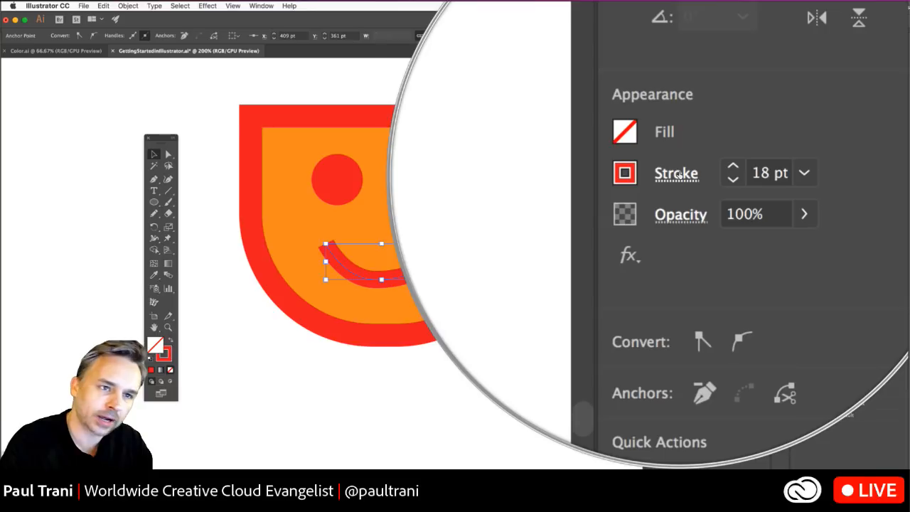
click(676, 174)
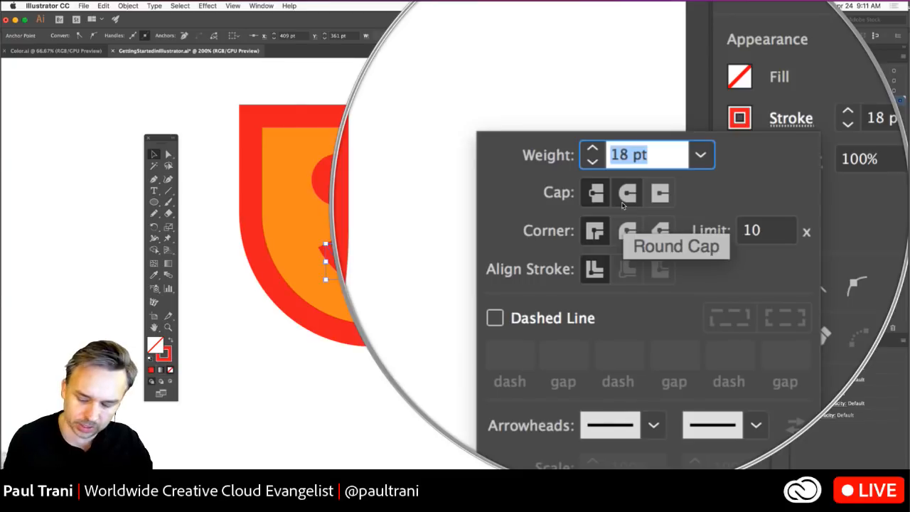
click(626, 194)
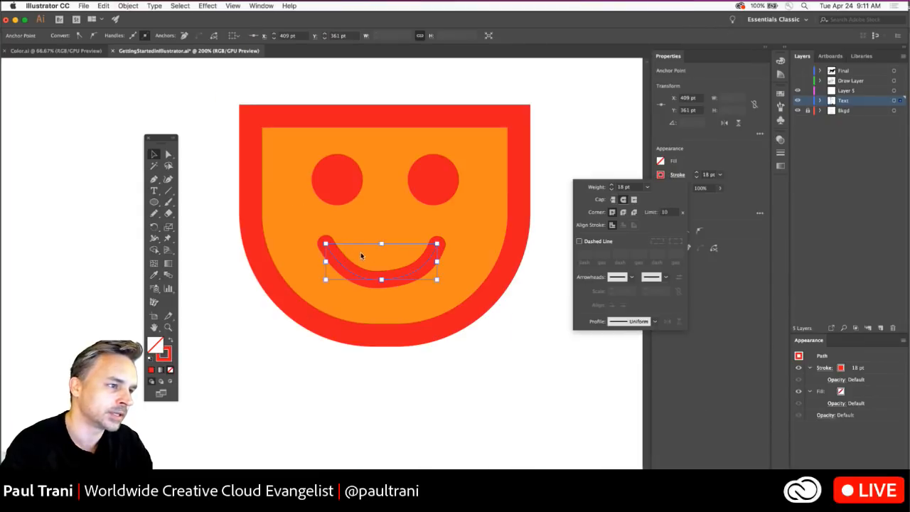
key(Escape)
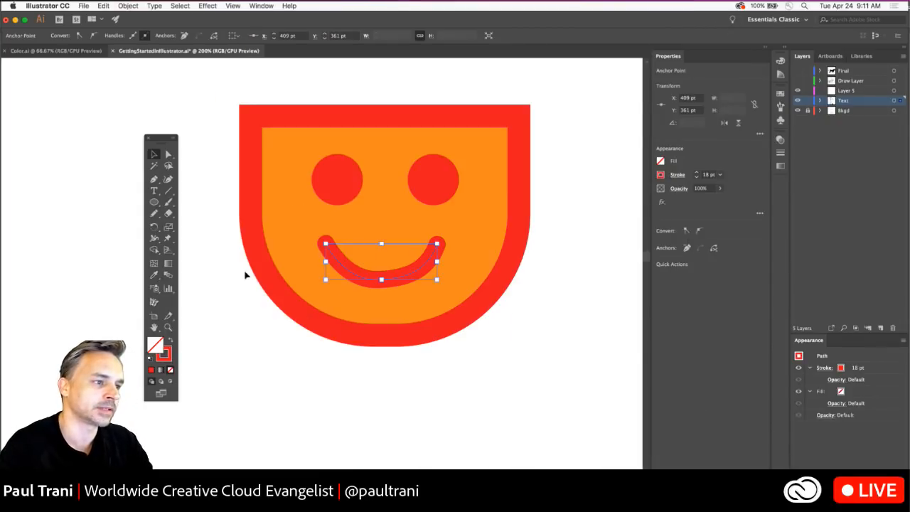
click(268, 364)
click(367, 271)
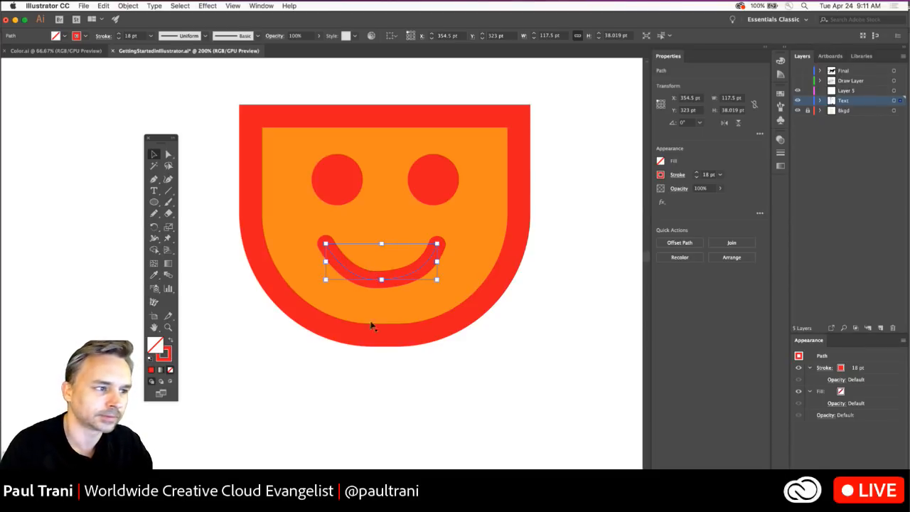
click(352, 360)
click(360, 271)
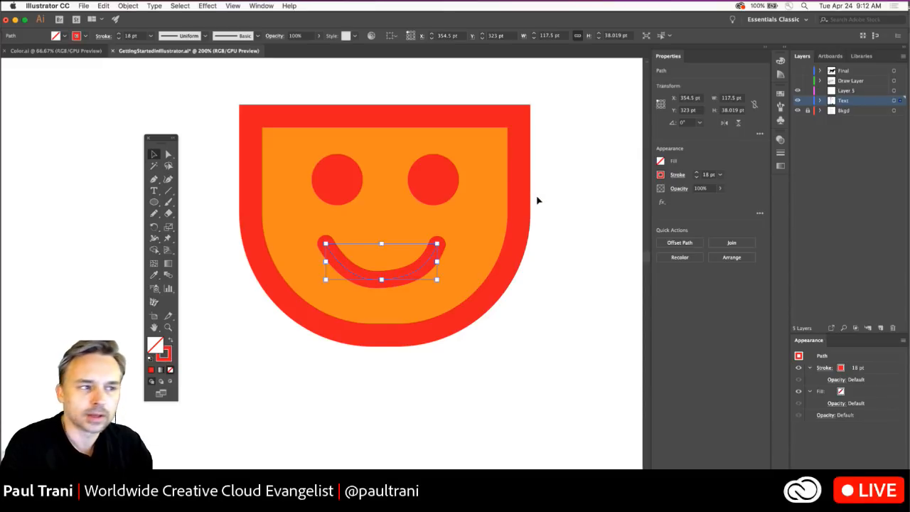
- Expand the collapsed panel dock and delete the smile path below the eyes
click(785, 48)
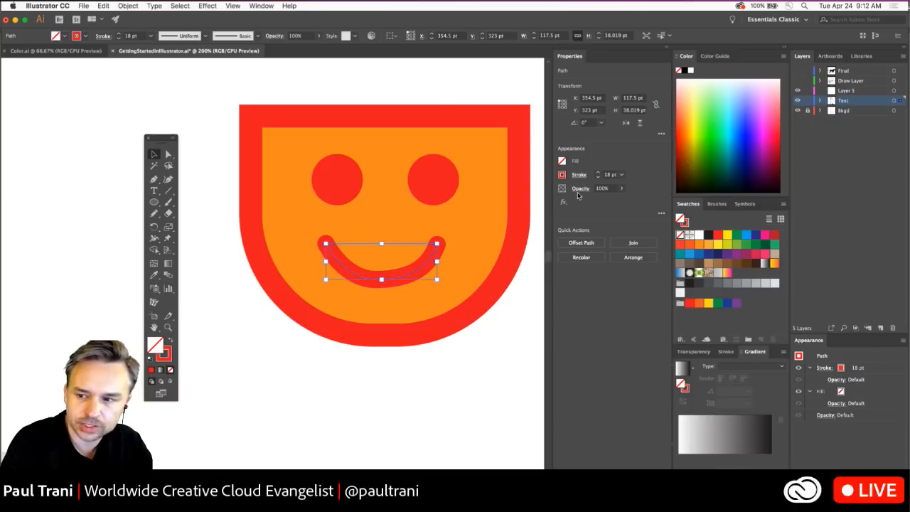
key(super+equal)
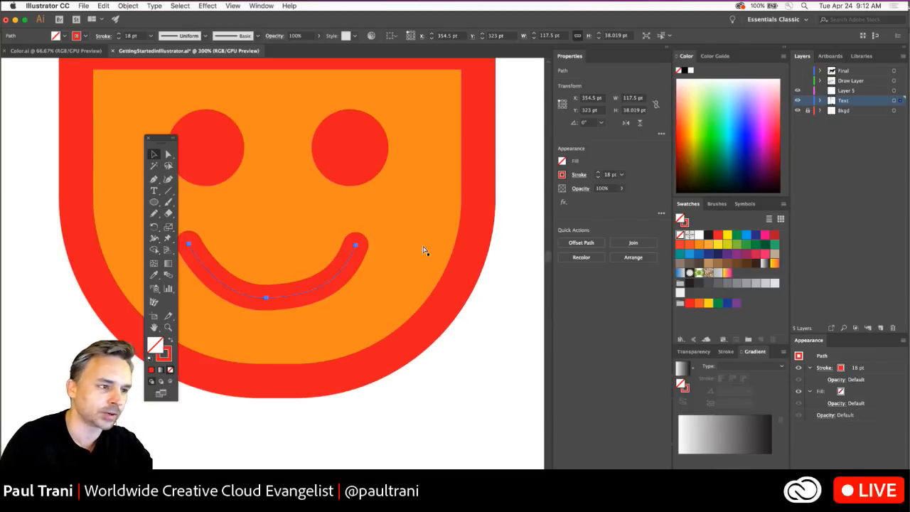
scroll(349, 195, left, 3)
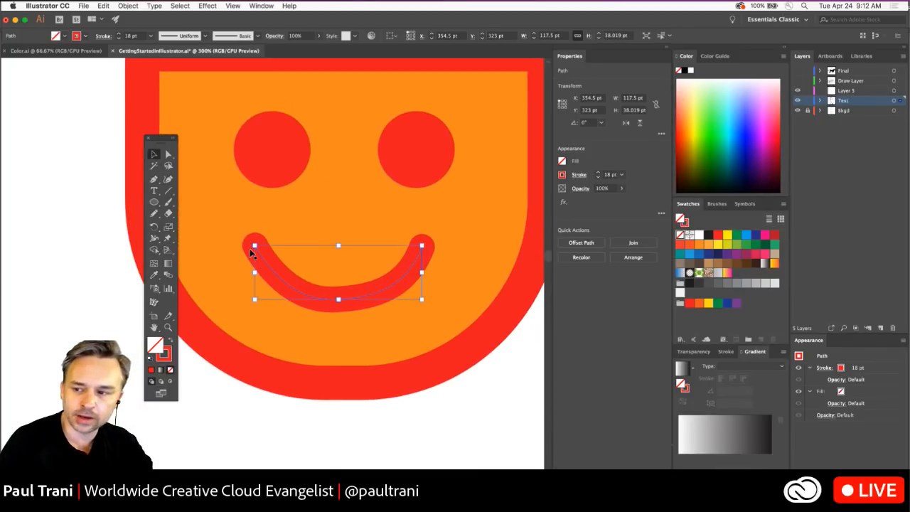
key(Delete)
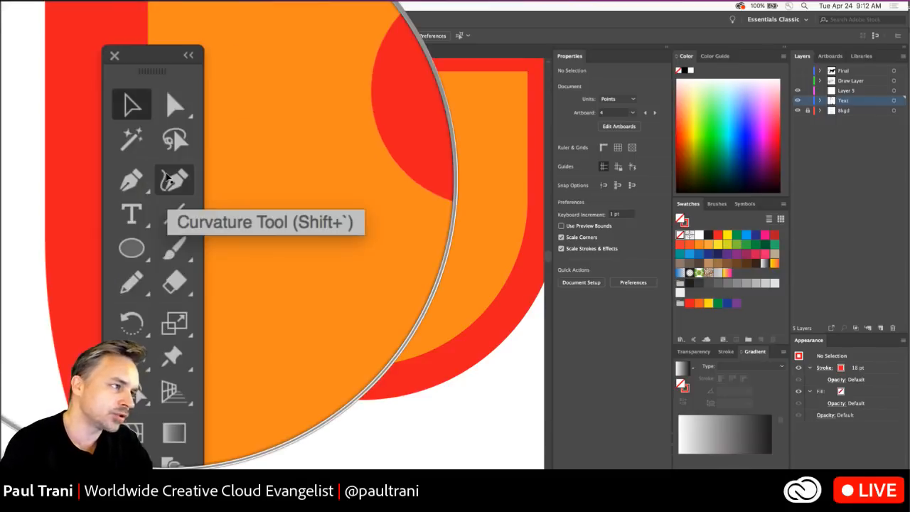
- Draw a new three-point smile about 125 pt wide and 38 pt high below the eyes with the Curvature tool
click(170, 180)
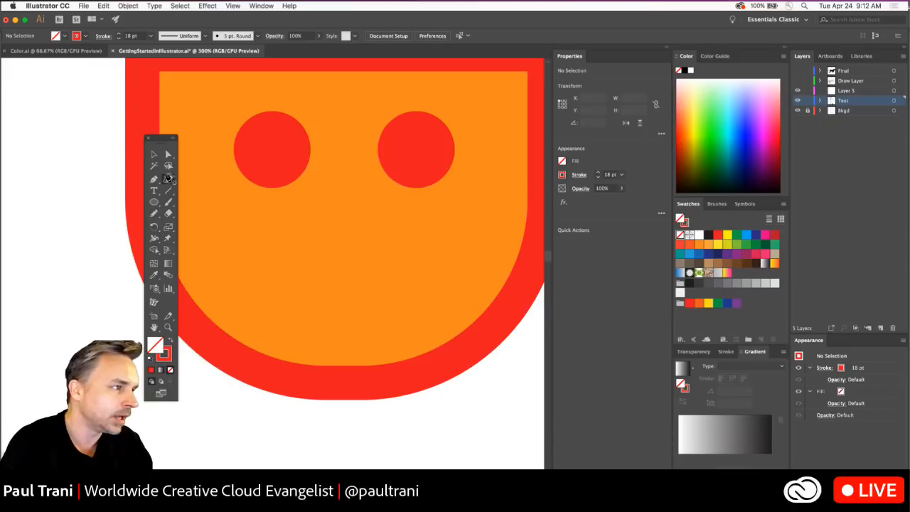
click(258, 240)
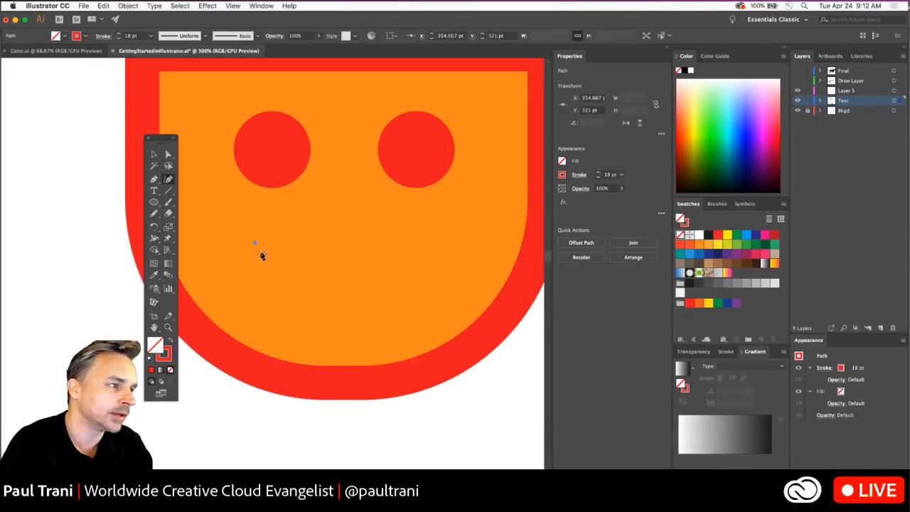
click(348, 294)
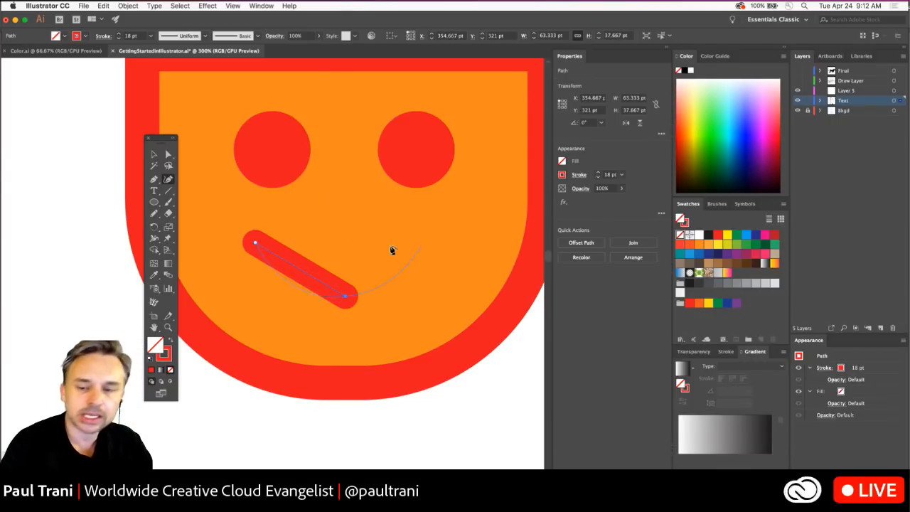
click(433, 243)
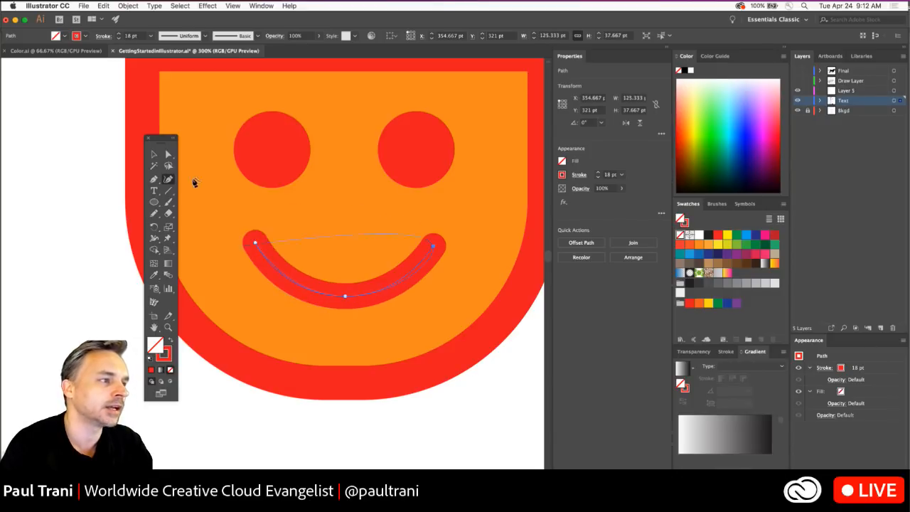
click(153, 155)
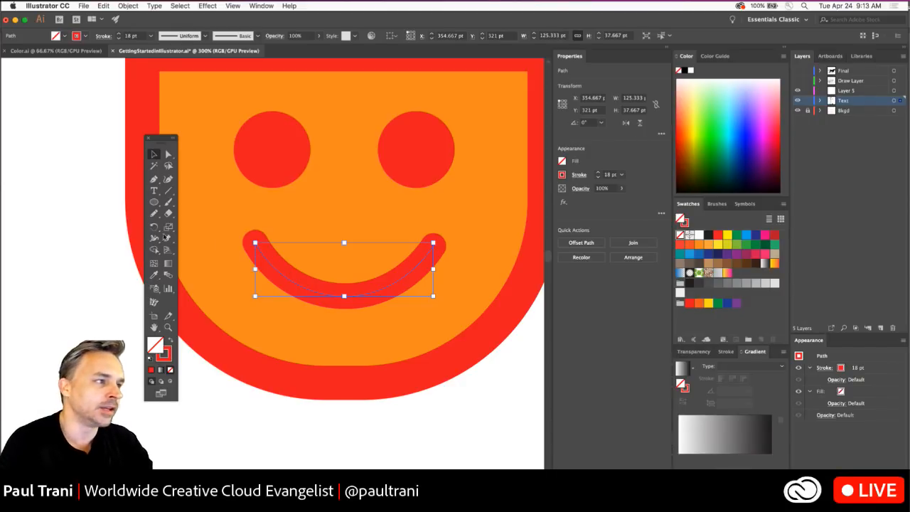
- Draw a short curved cheek line about 28 pt wide and 31 pt high across the smile's right end with the Pen tool
click(154, 179)
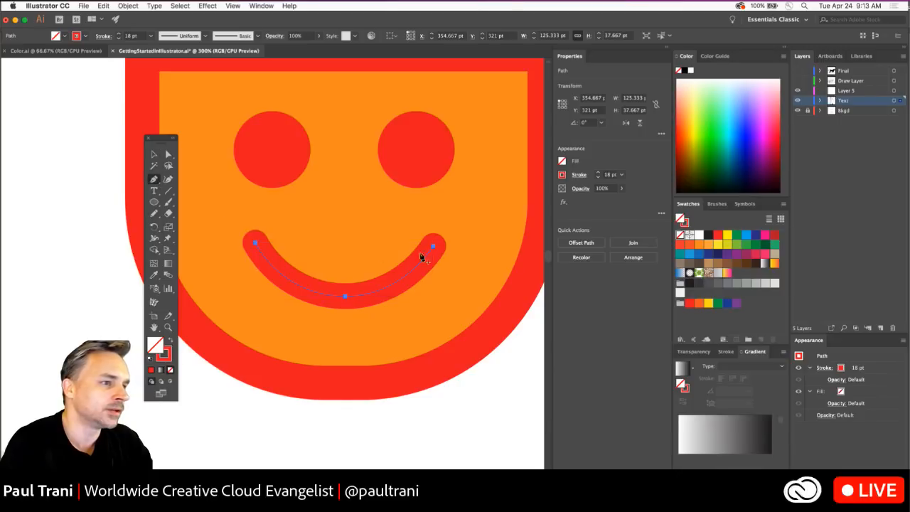
click(421, 216)
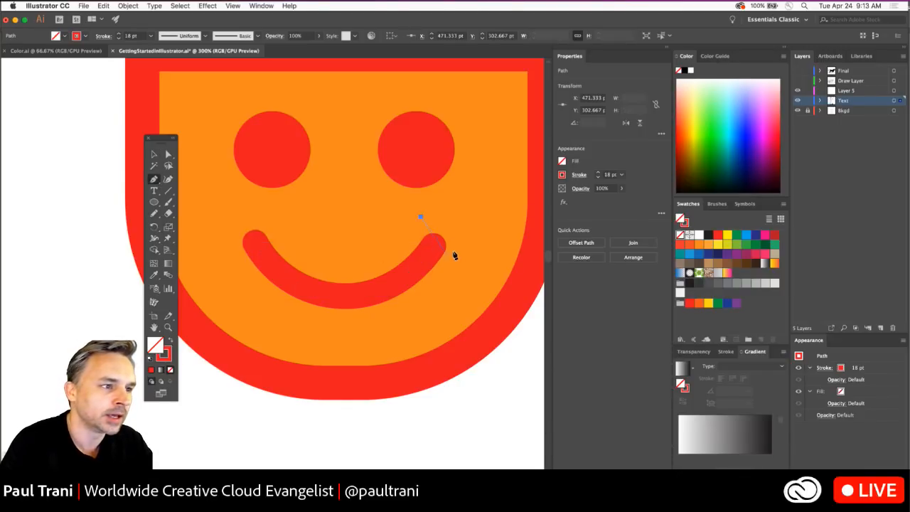
drag(461, 260, 493, 267)
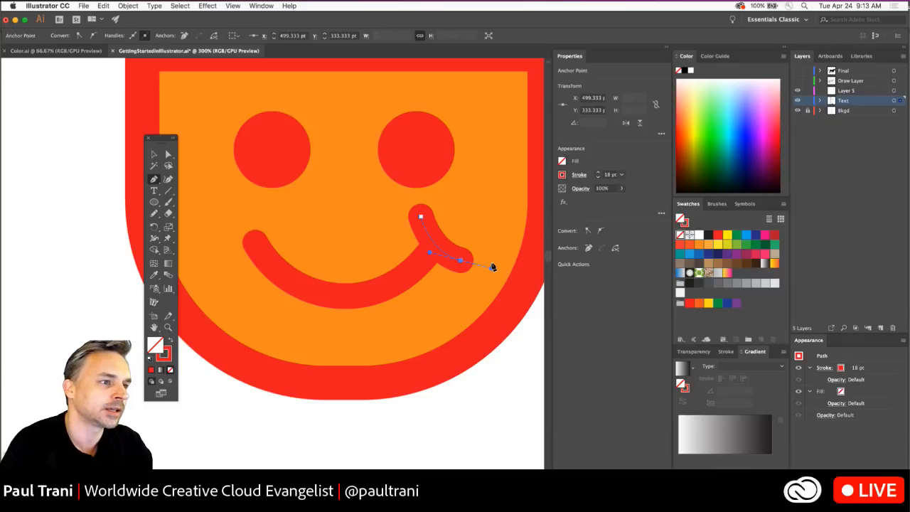
click(155, 155)
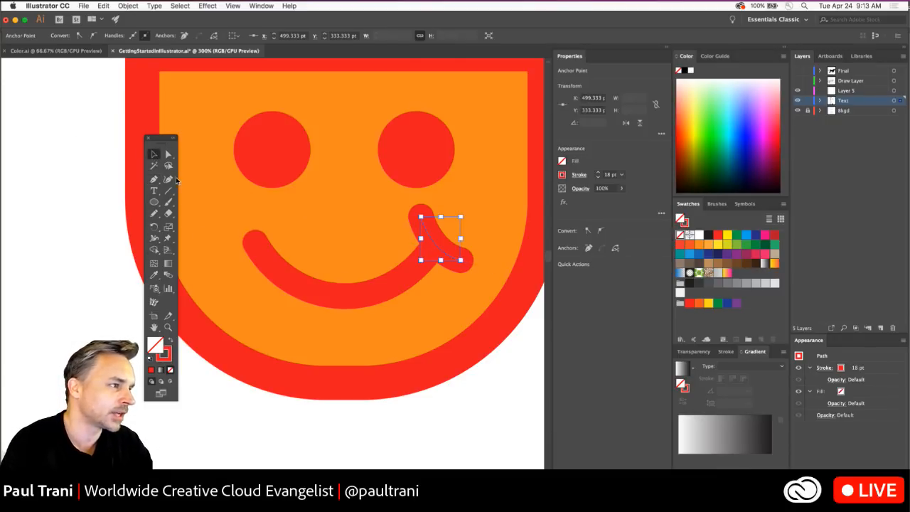
- Try drawing a cheek line across the smile's left end with the Curvature tool, and undo its second point
click(169, 180)
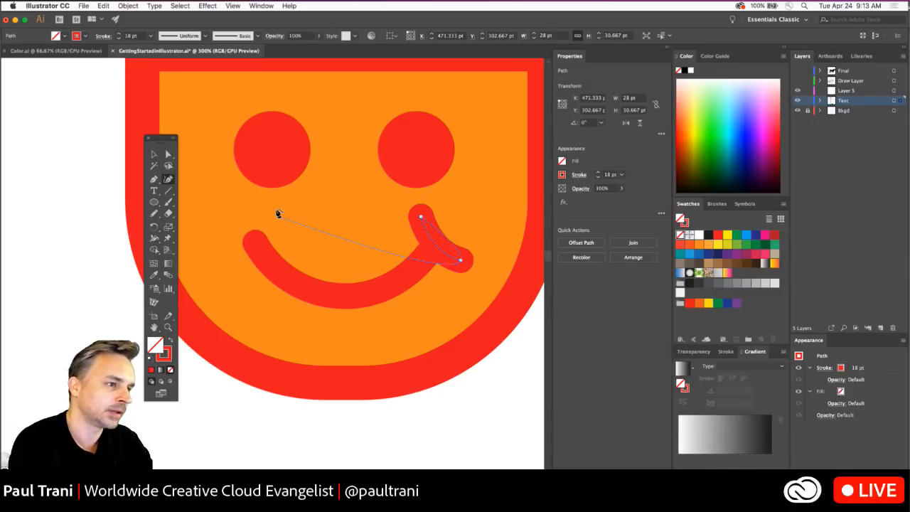
key(Escape)
click(277, 213)
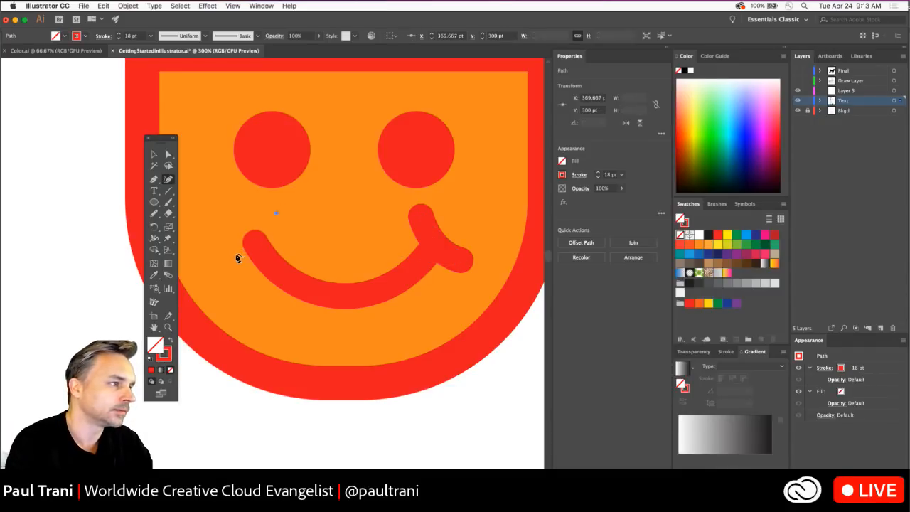
click(238, 260)
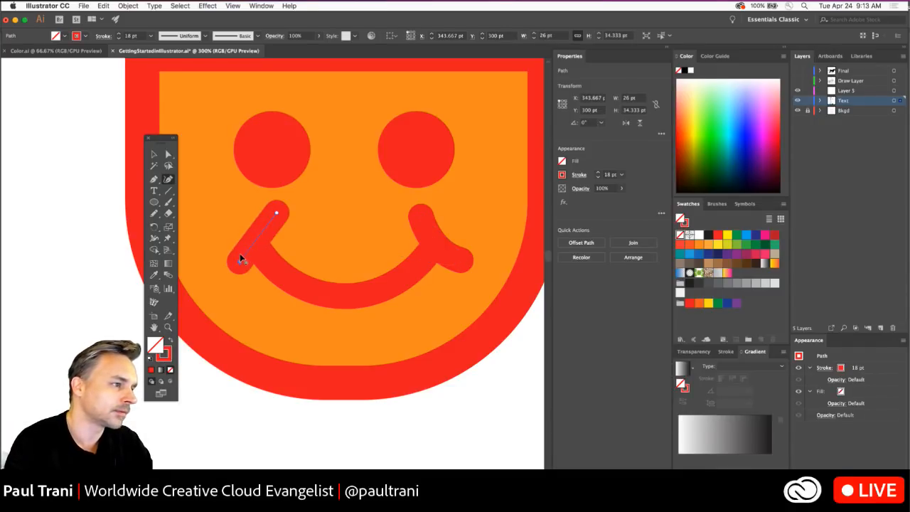
key(super+z)
- Draw a short curved cheek line across the smile's left end with the Pen tool and move the tools panel clear of the face
key(p)
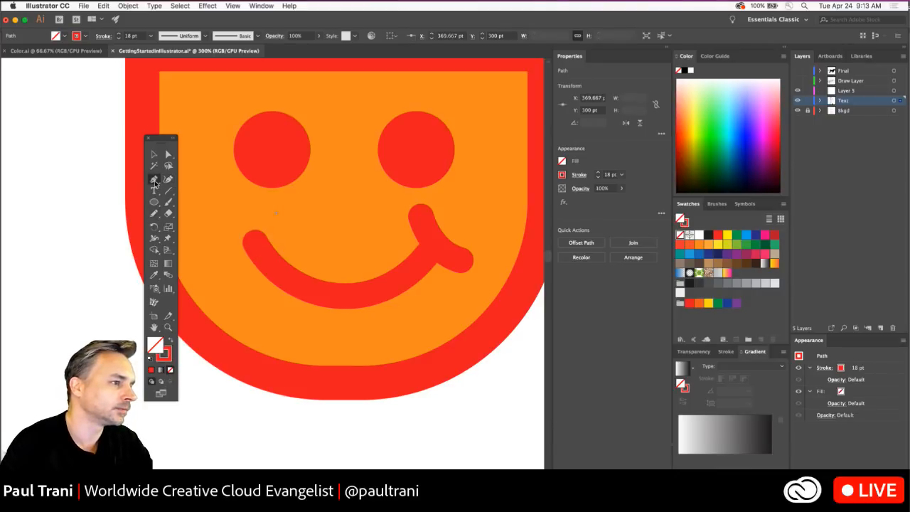
super+click(223, 255)
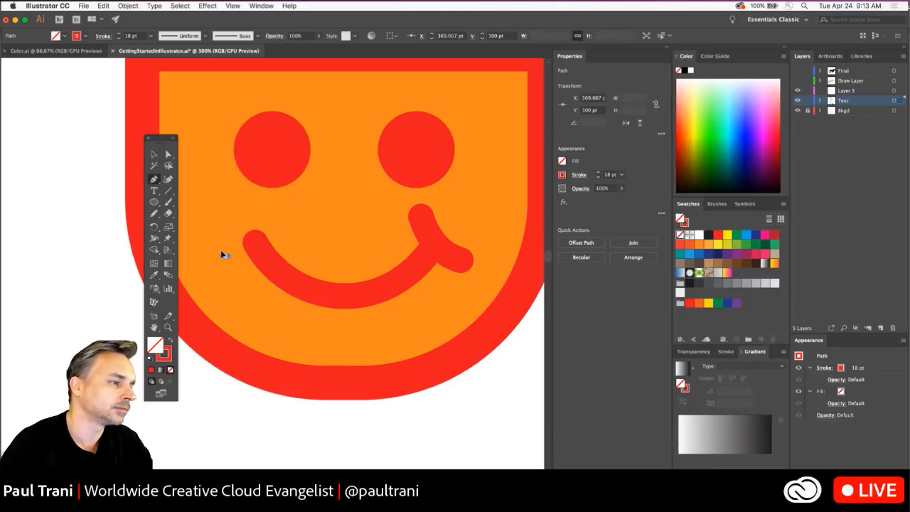
super+click(275, 210)
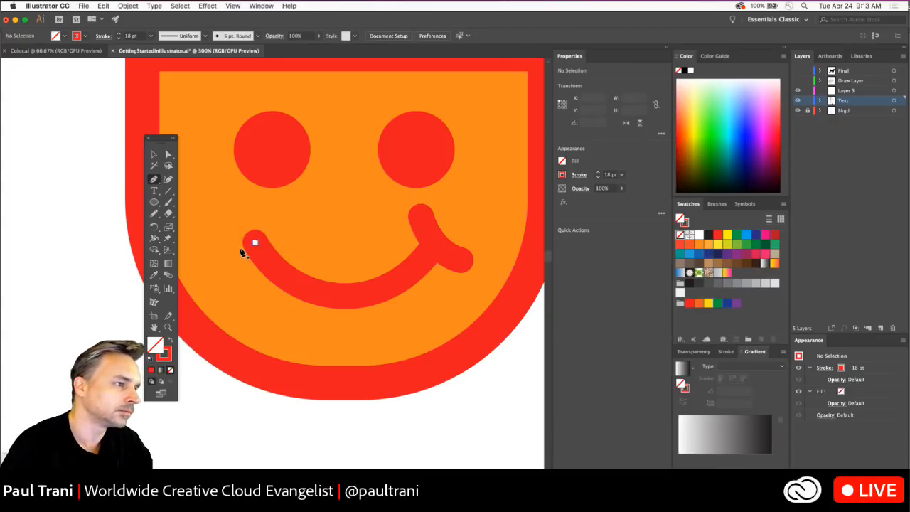
click(270, 214)
drag(230, 253, 199, 259)
key(v)
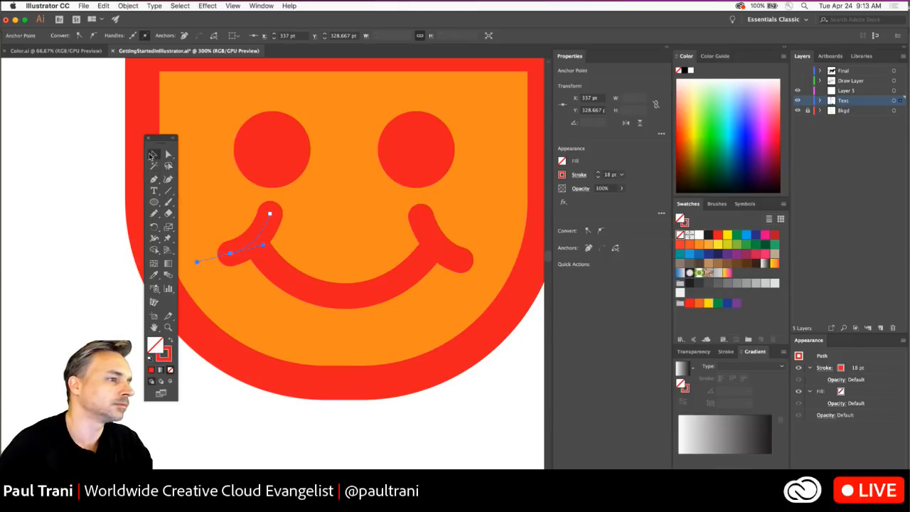
click(97, 223)
scroll(319, 237, up, 3)
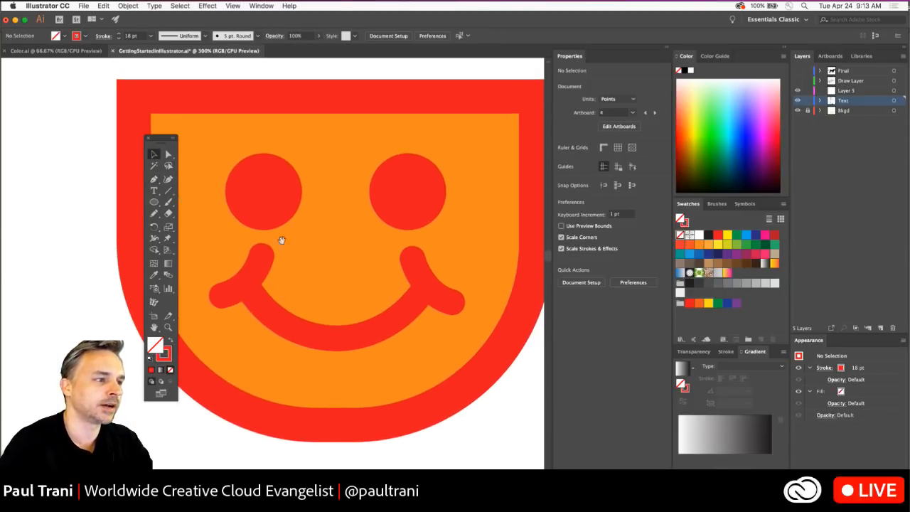
drag(153, 140, 71, 123)
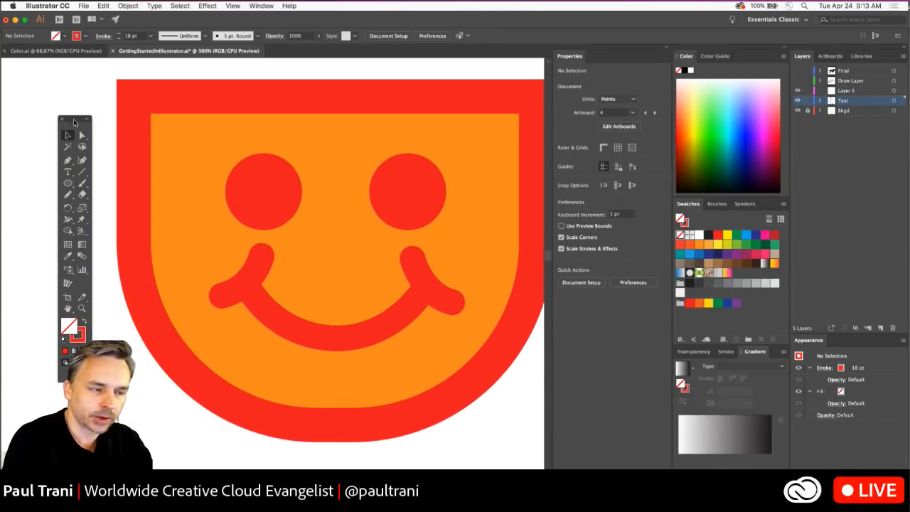
- Select the cheek line at the smile's right end and give it a pinkish-red fill
click(419, 254)
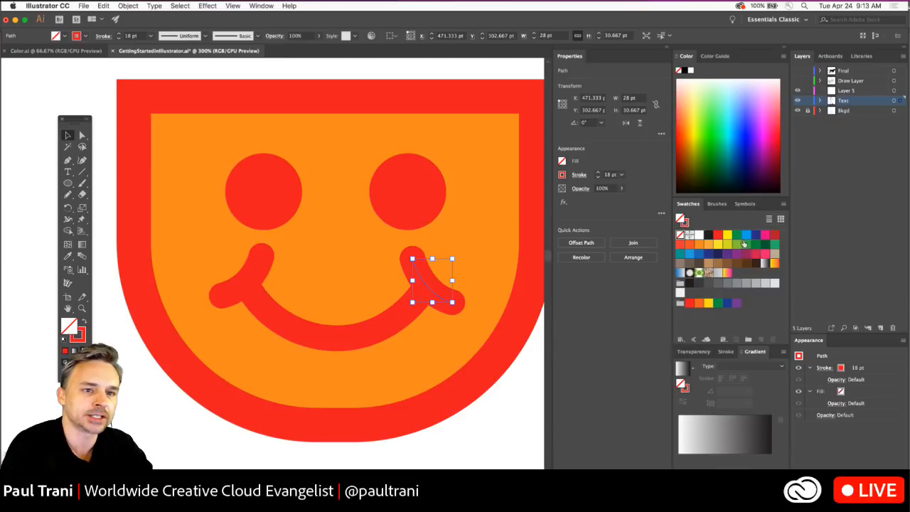
click(765, 254)
click(756, 254)
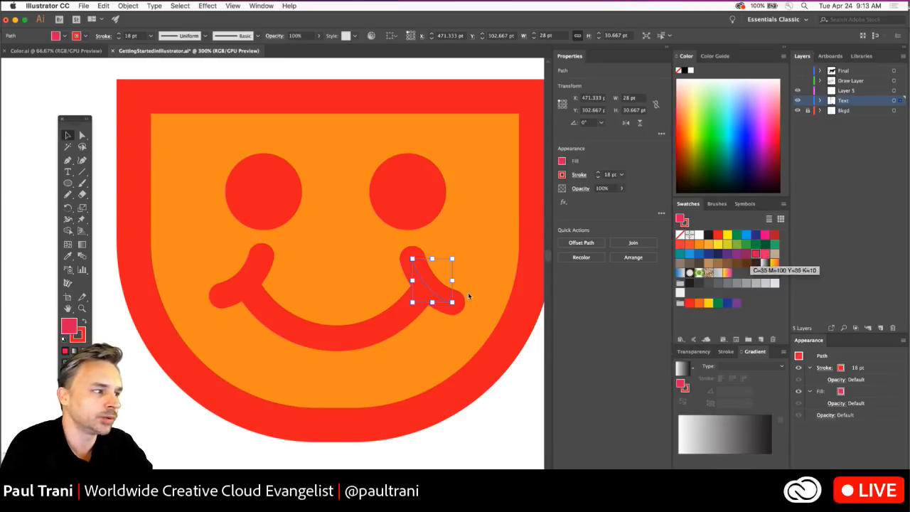
- Remove the right cheek line's fill and set its stroke to dark blue
key(slash)
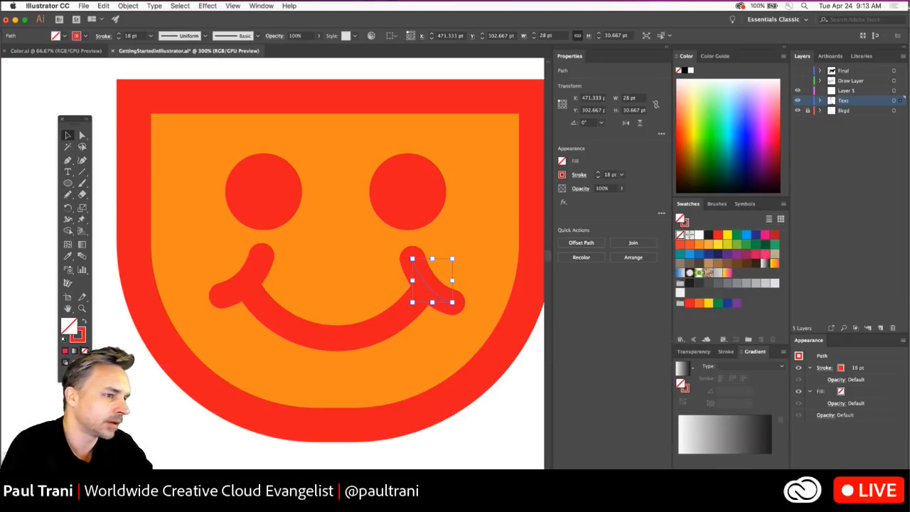
click(83, 329)
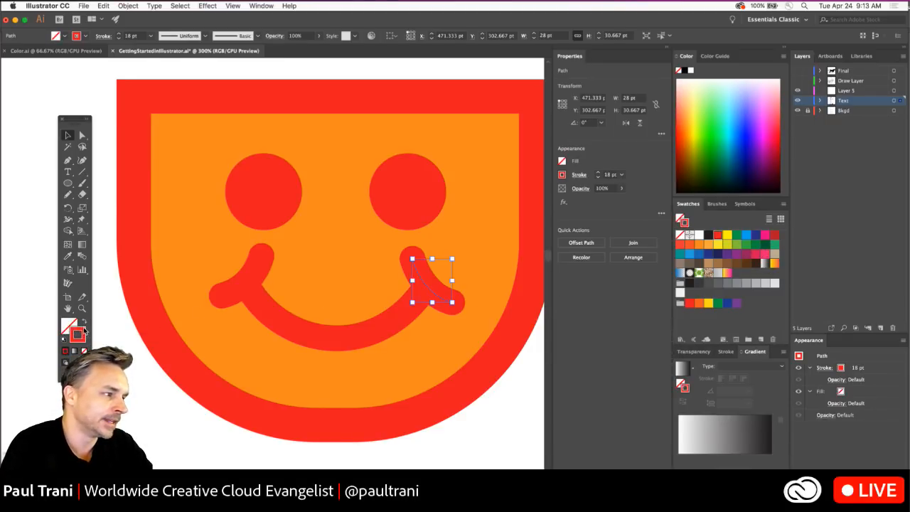
click(707, 253)
click(700, 253)
click(708, 254)
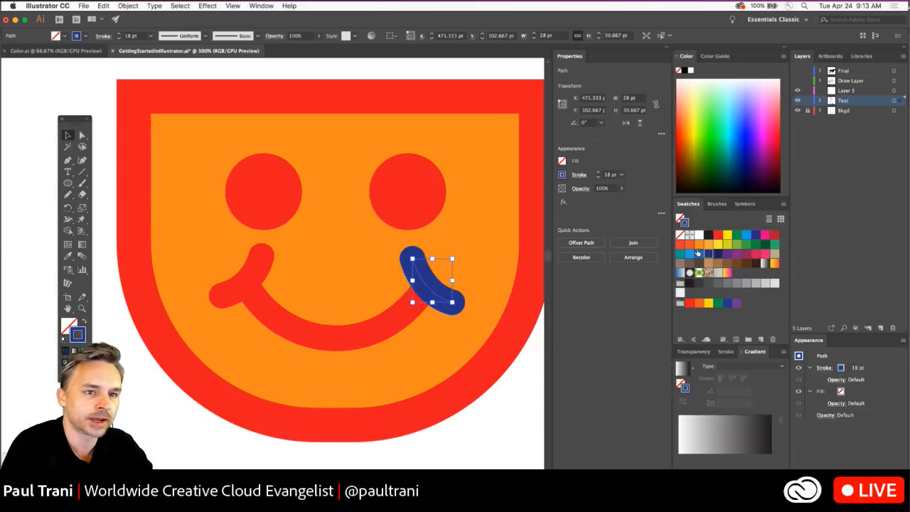
click(699, 253)
click(690, 253)
click(709, 253)
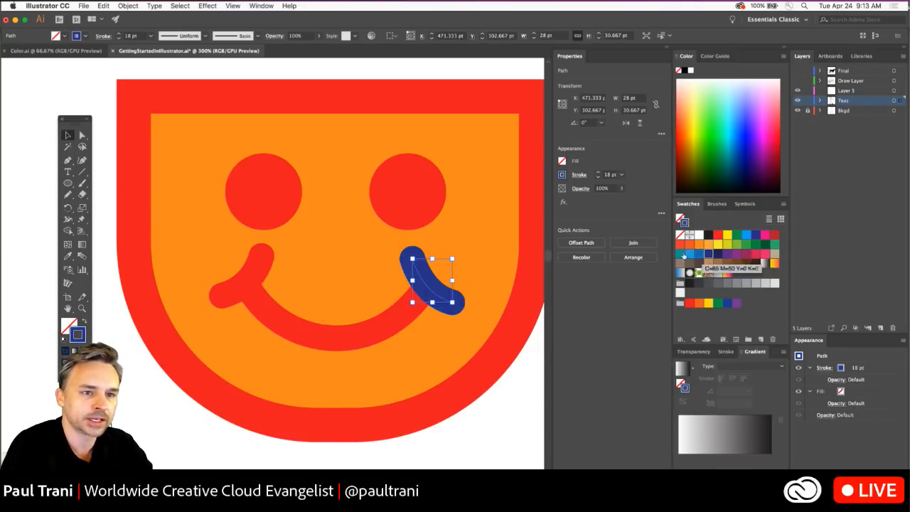
- Try to select all objects with the same stroke color as the dark blue cheek line
click(129, 6)
mouse_move(180, 6)
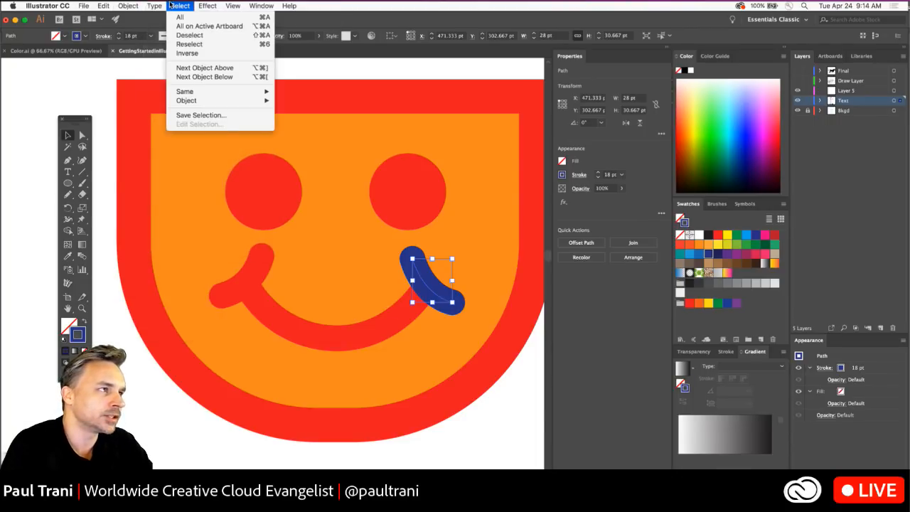
mouse_move(195, 91)
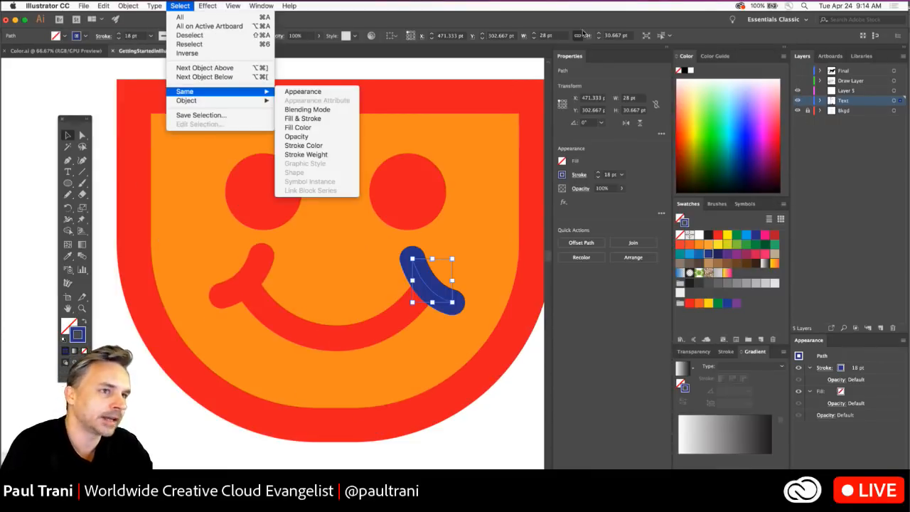
click(595, 21)
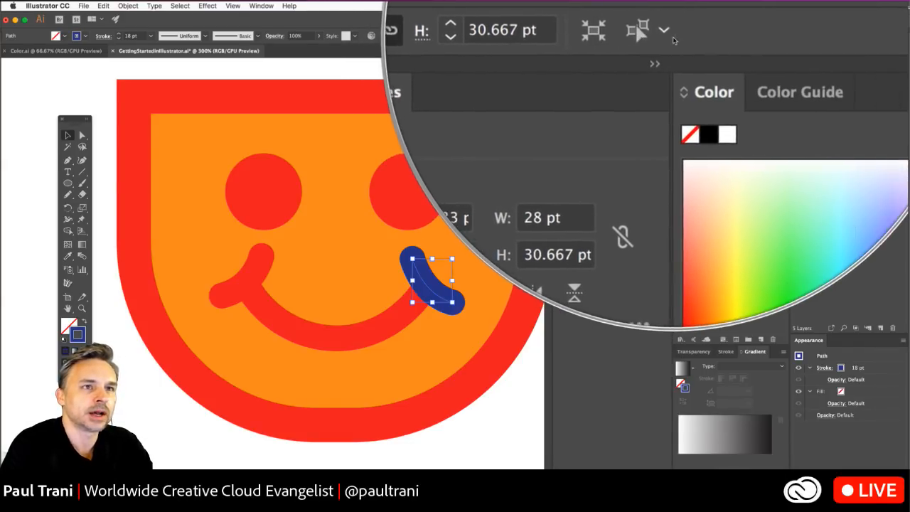
click(672, 37)
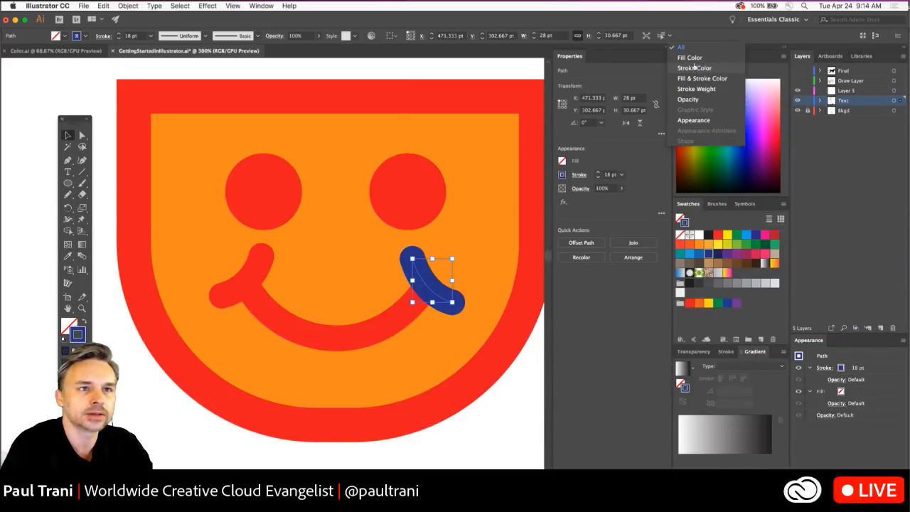
click(694, 68)
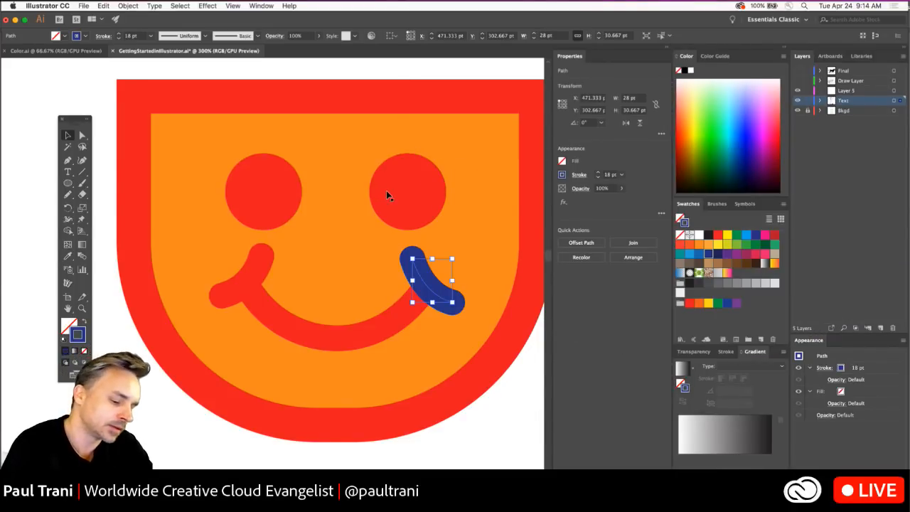
- Undo the stroke color changes and the fill removal on the right cheek line
click(355, 267)
key(super+z)
key(super+z)
key(super+z)
key(super+z)
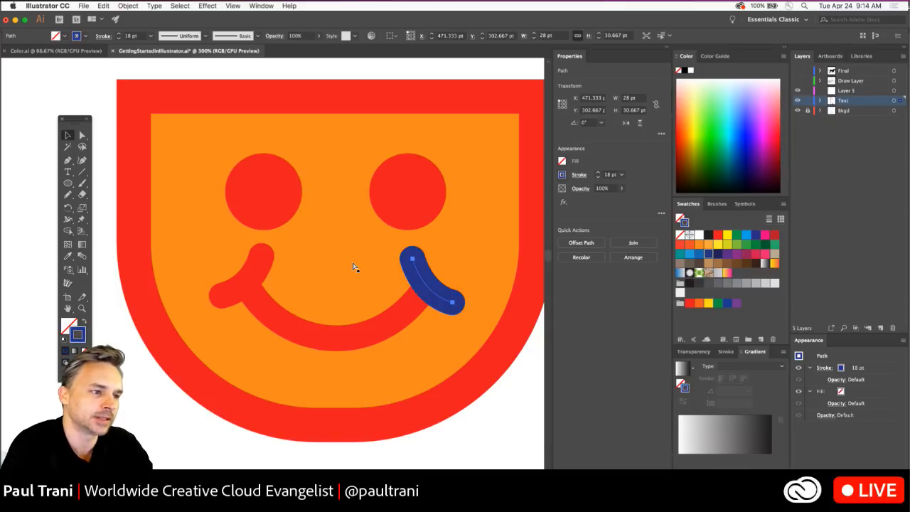
key(super+z)
key(super+z)
key(super+z)
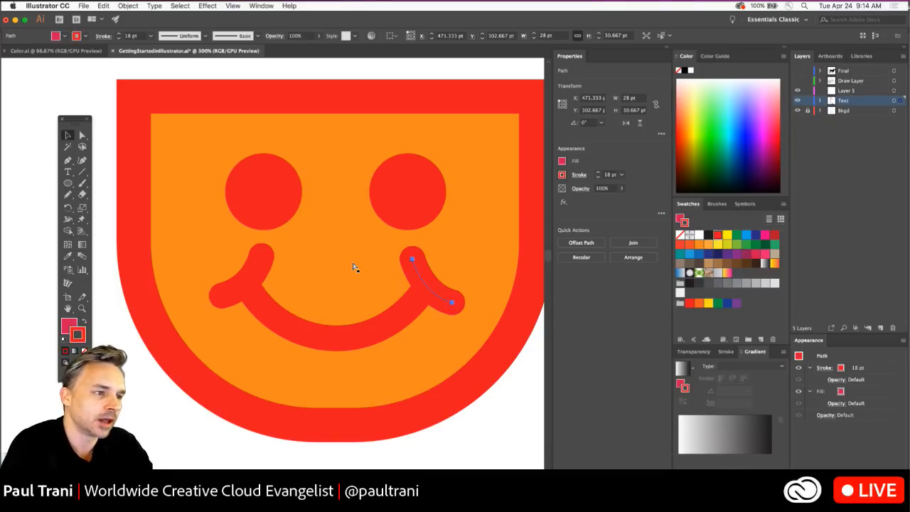
- Select all objects sharing the right cheek line's red stroke color and set their strokes to dark blue, C=100 M=95 Y=5 K=0
click(662, 35)
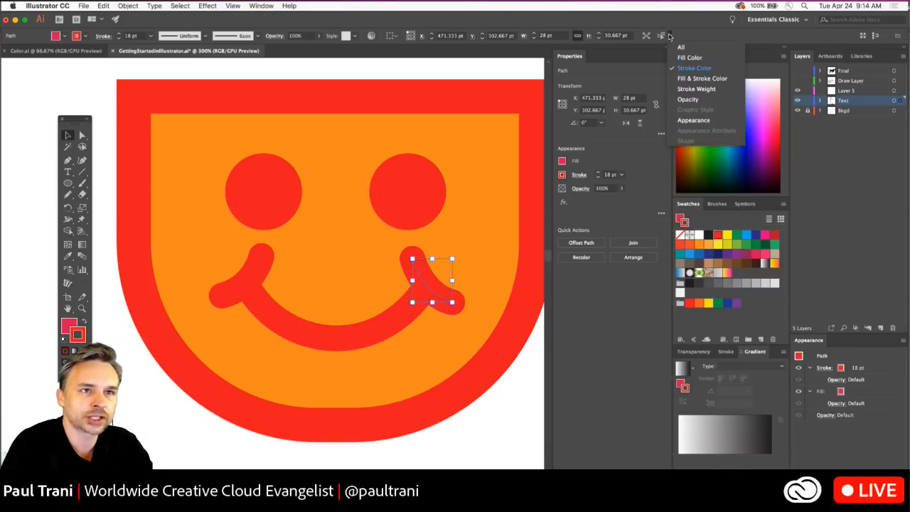
click(696, 69)
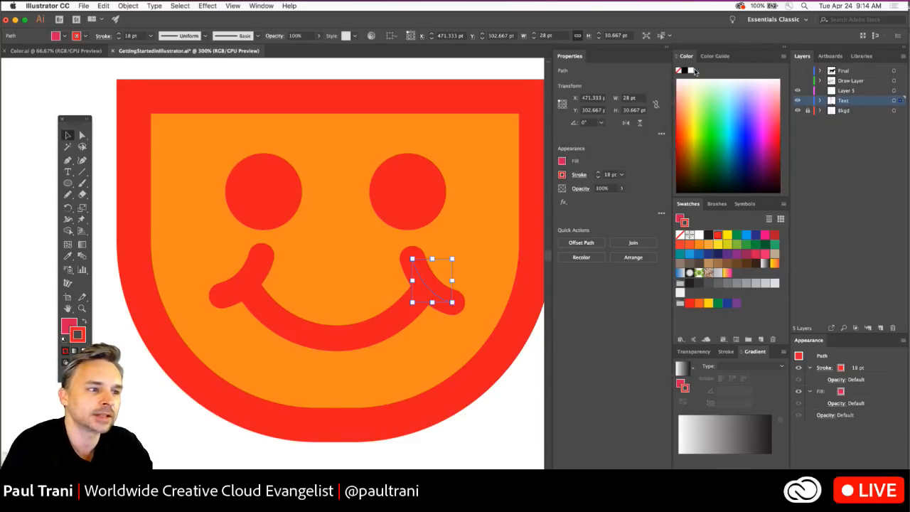
click(668, 36)
click(668, 35)
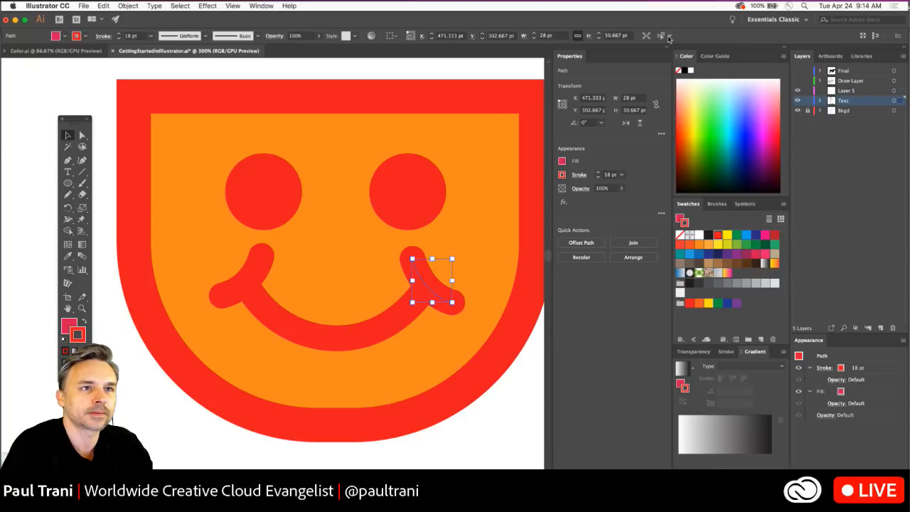
click(668, 35)
click(689, 68)
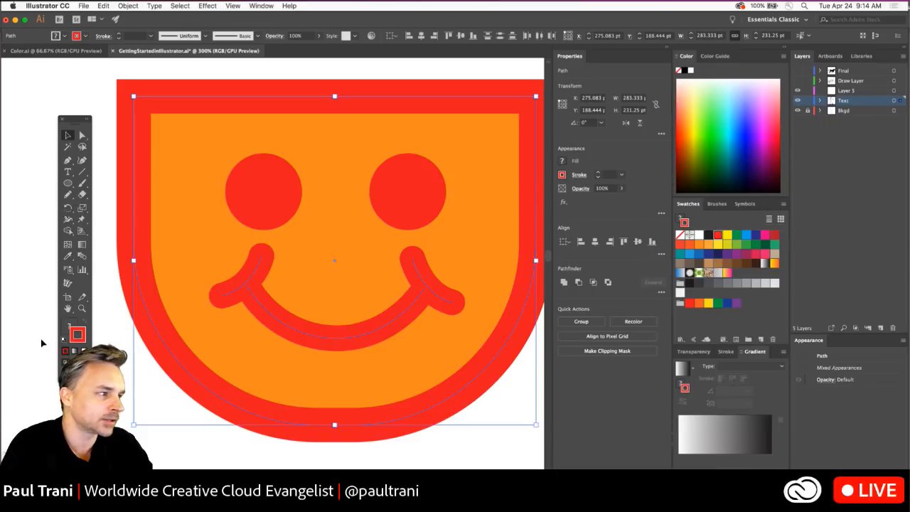
click(708, 252)
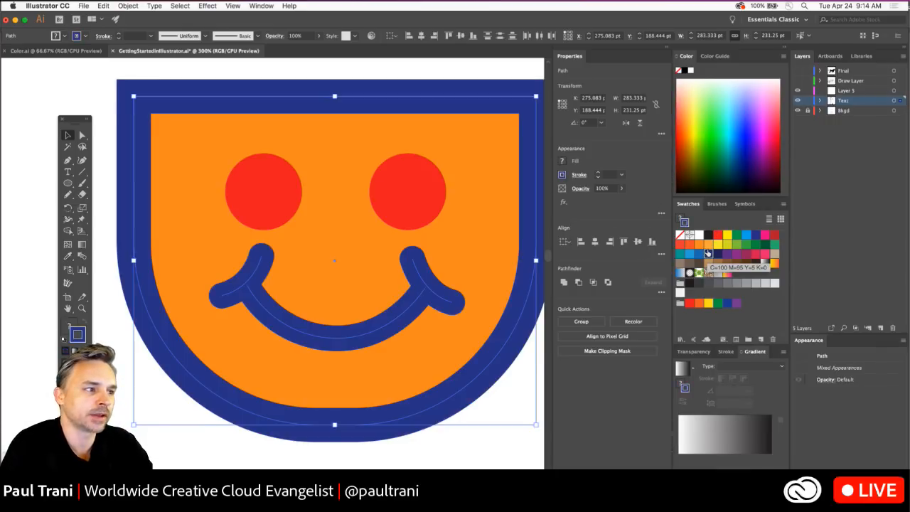
- Give both eye circles the same dark blue fill as the smile with no stroke, and deselect them
click(380, 183)
shift+click(271, 175)
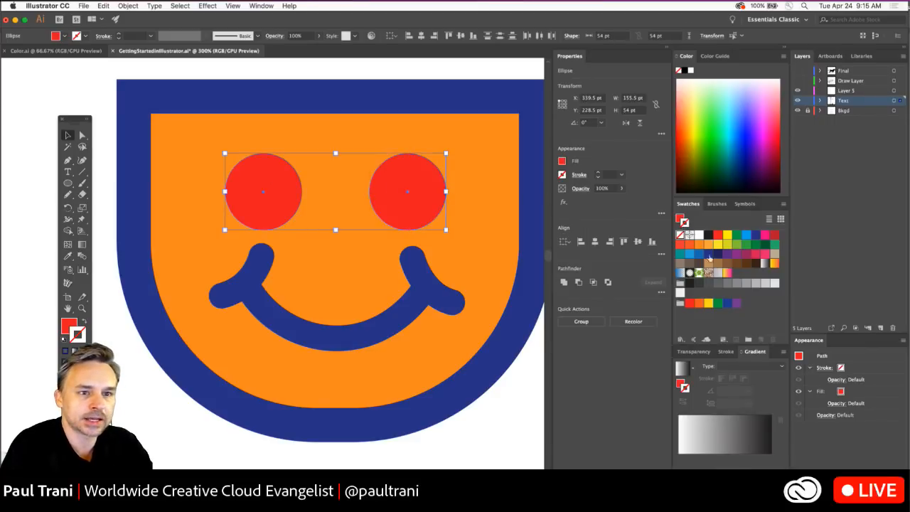
click(706, 254)
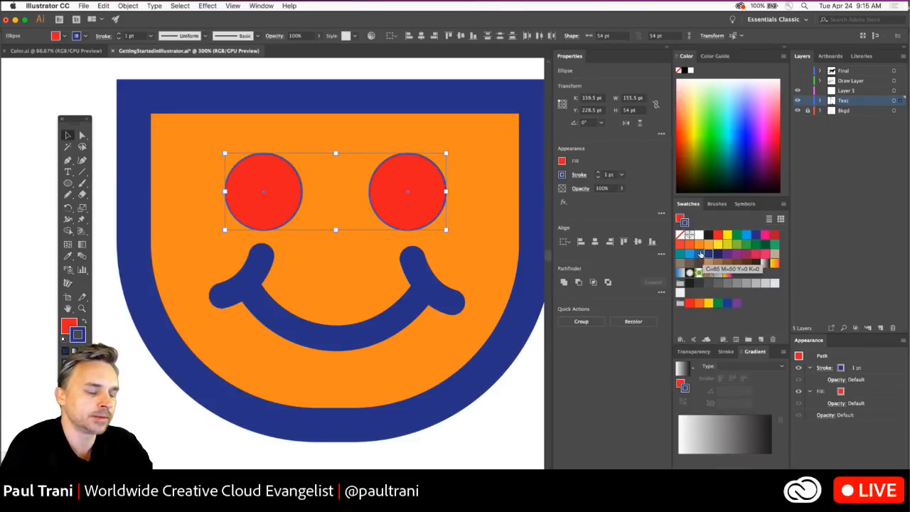
key(slash)
click(84, 321)
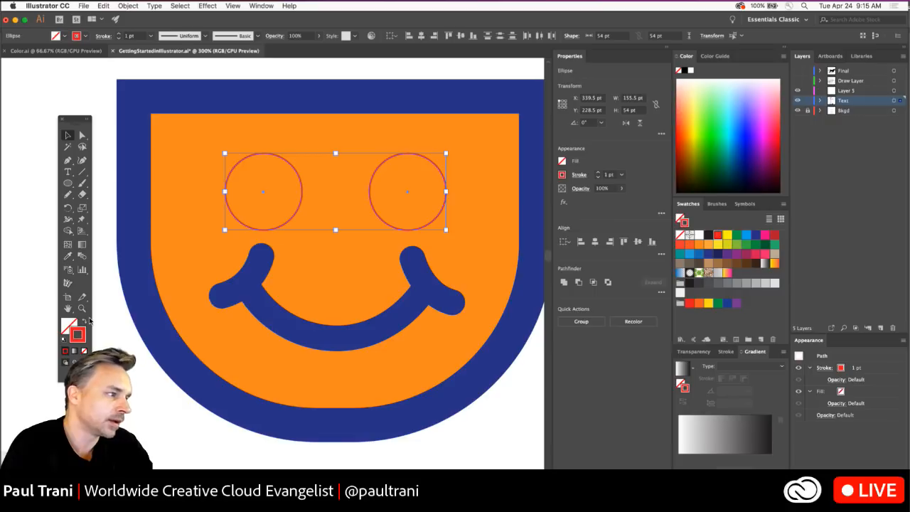
click(84, 321)
click(69, 325)
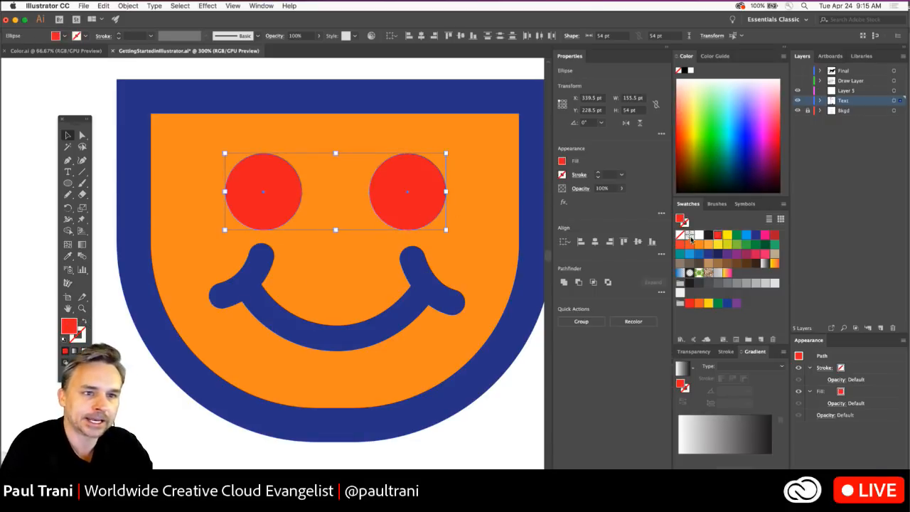
click(707, 252)
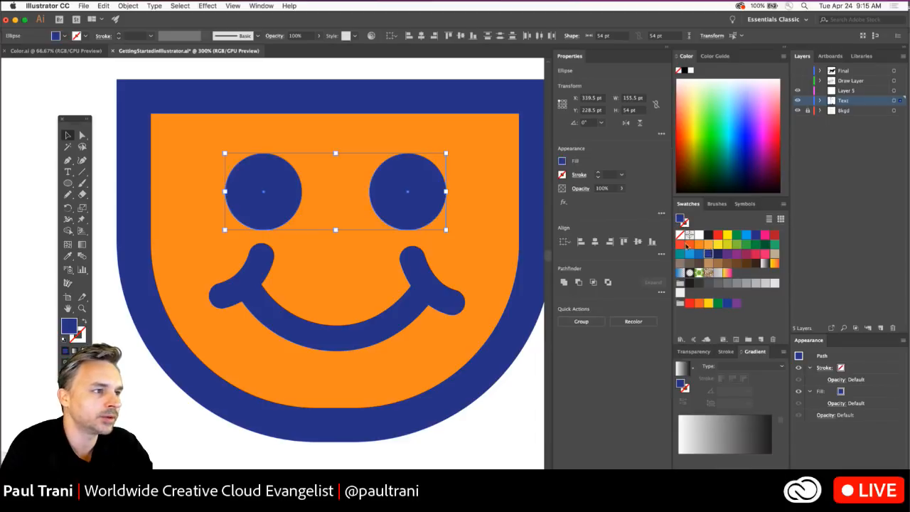
click(322, 65)
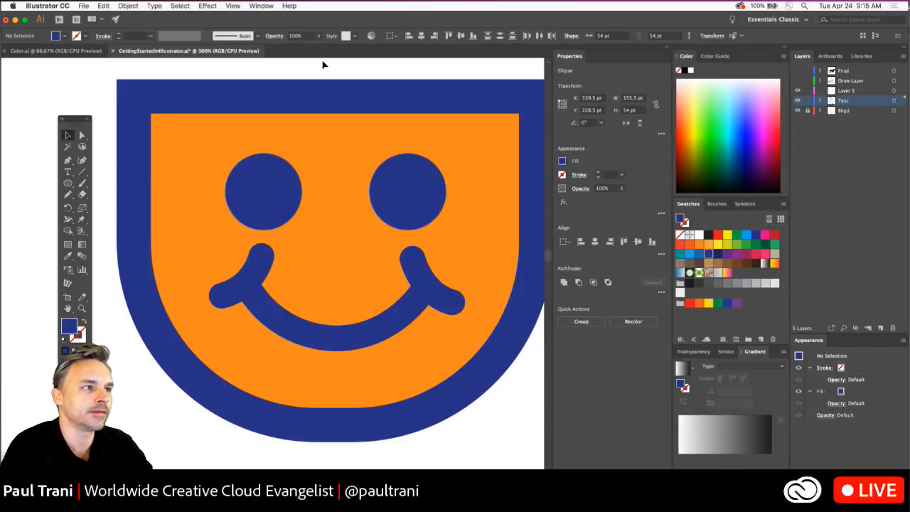
- Select the face's rounded rectangle, try a light blue fill, and set the fill to pinkish red
scroll(335, 76, right, 2)
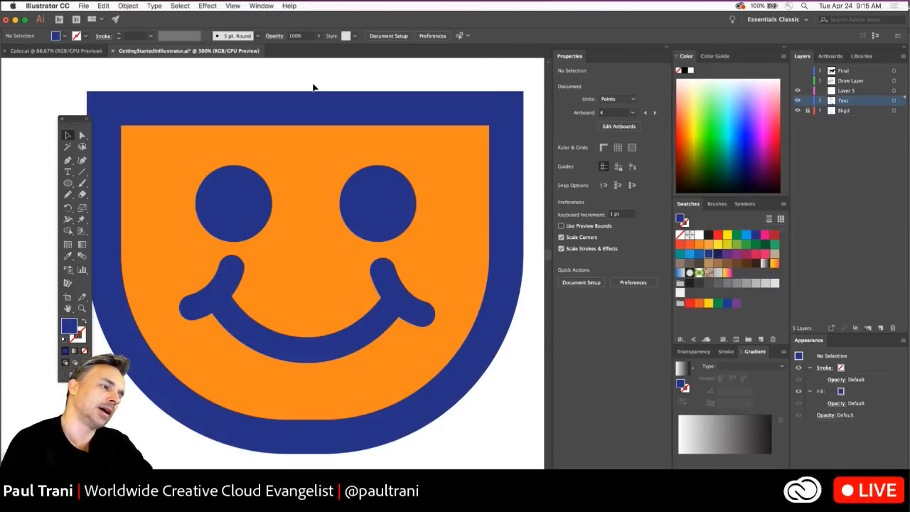
key(super+minus)
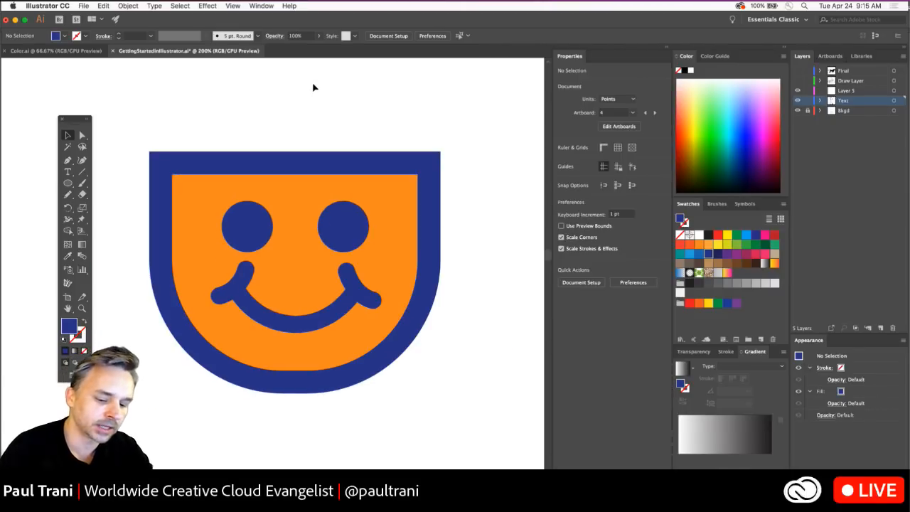
click(342, 149)
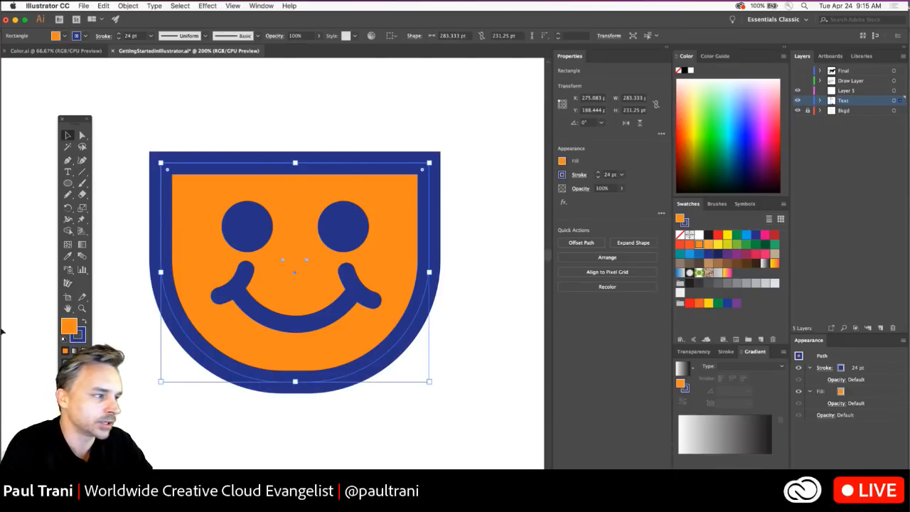
click(699, 254)
click(688, 254)
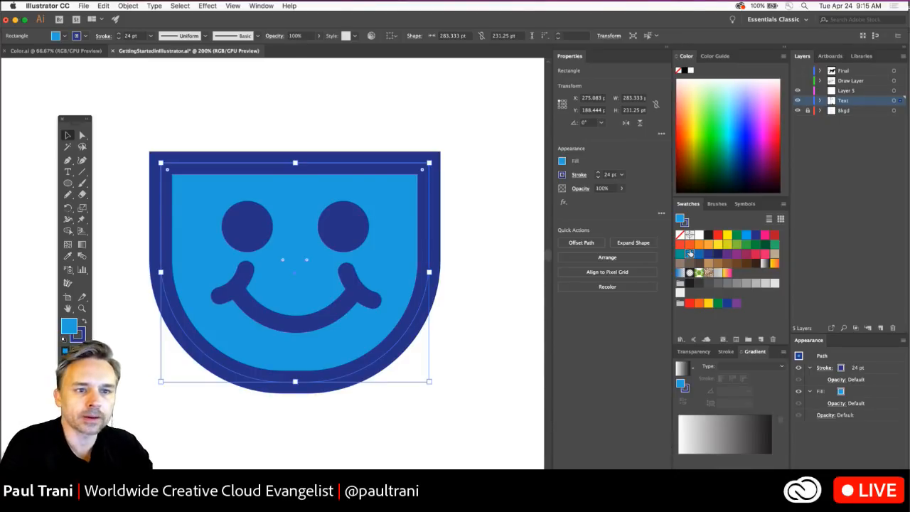
click(755, 253)
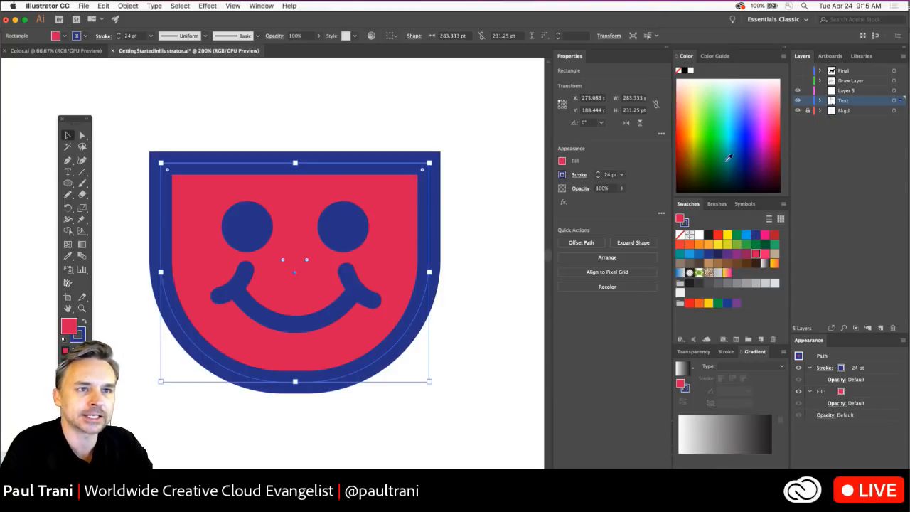
- Try pale yellow, greenish yellow and golden yellow fills on the face's rounded rectangle
click(699, 121)
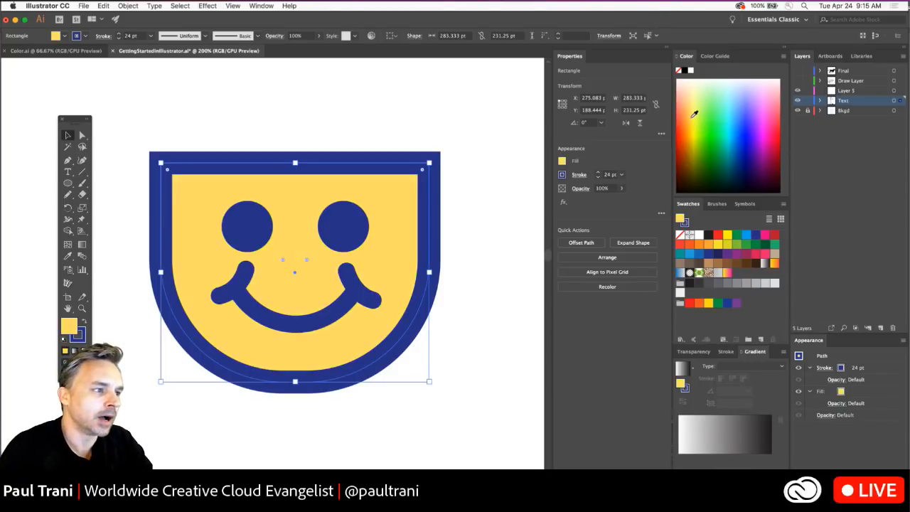
click(699, 124)
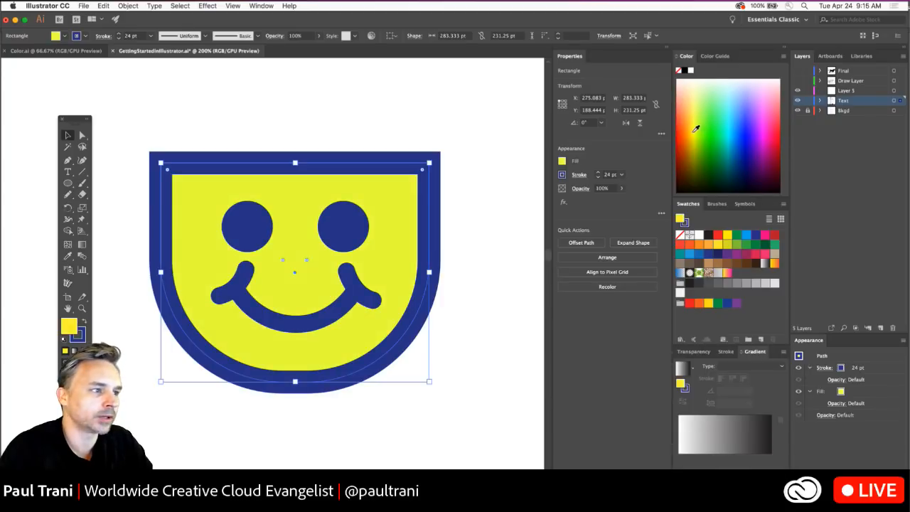
click(695, 131)
mouse_move(693, 138)
mouse_down()
mouse_move(699, 149)
mouse_move(691, 136)
mouse_up()
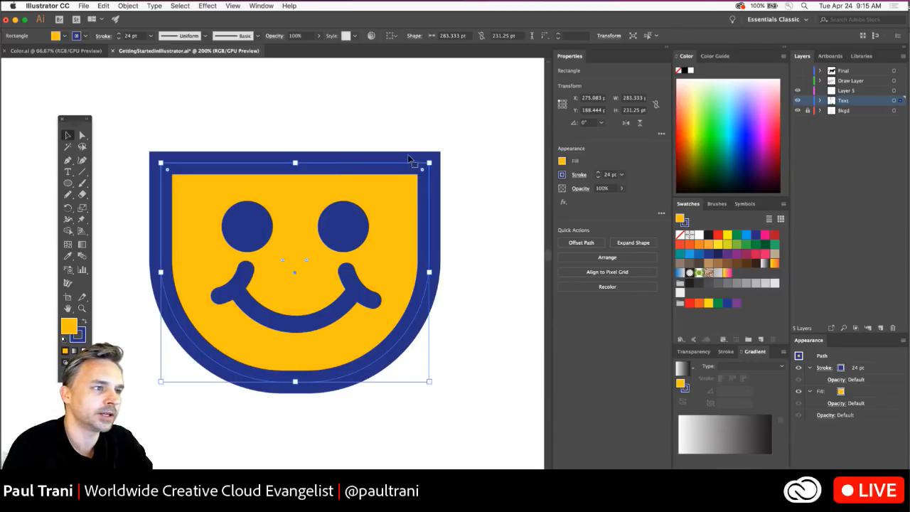
- Select all objects sharing the face's stroke color and set their fill to light orange, C=0 M=35 Y=85 K=0
click(656, 36)
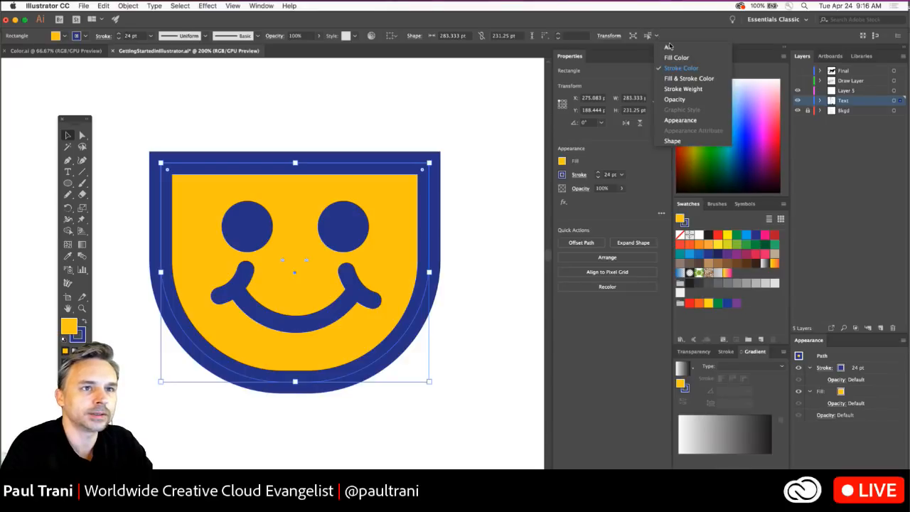
click(676, 66)
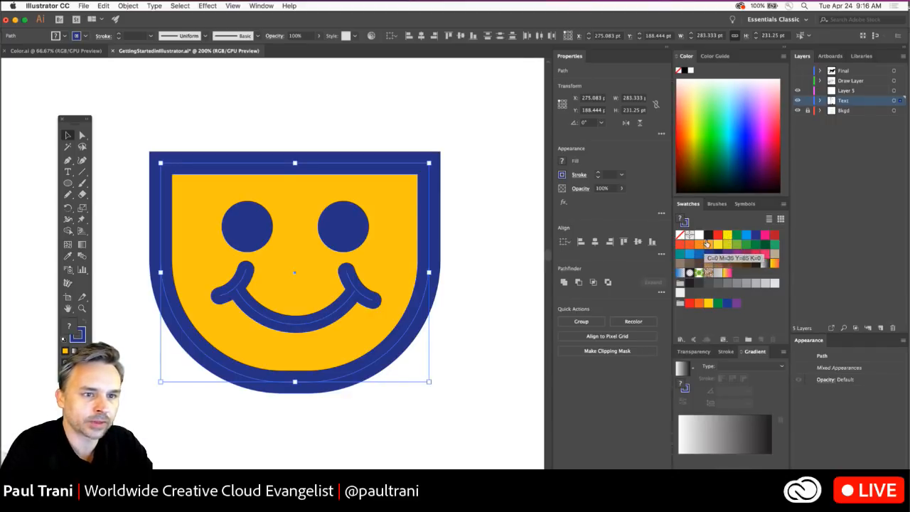
click(703, 245)
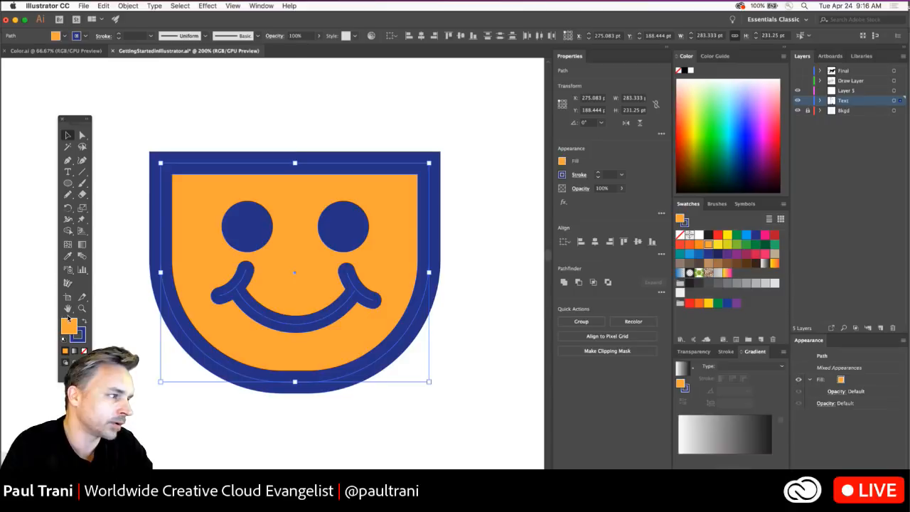
- Try orange and red strokes on the selected face outline and smile paths, and set their stroke to the Black swatch
key(x)
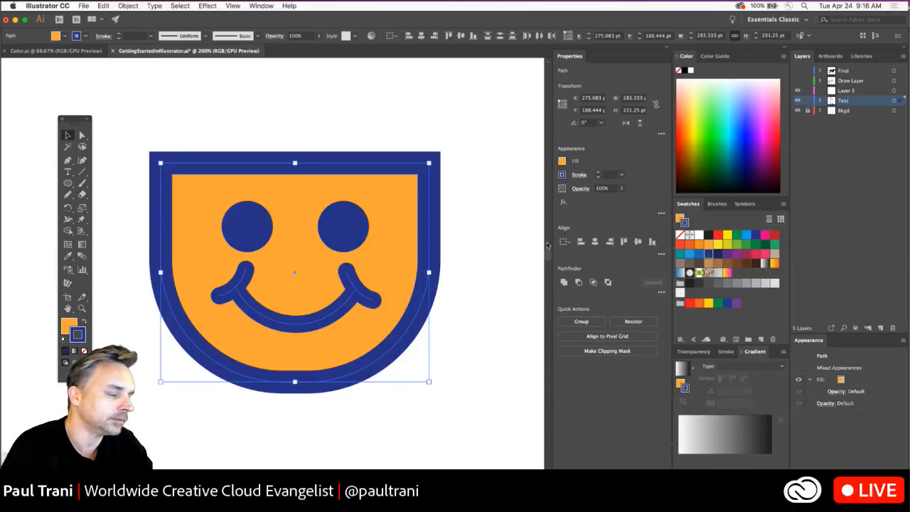
click(700, 244)
click(690, 244)
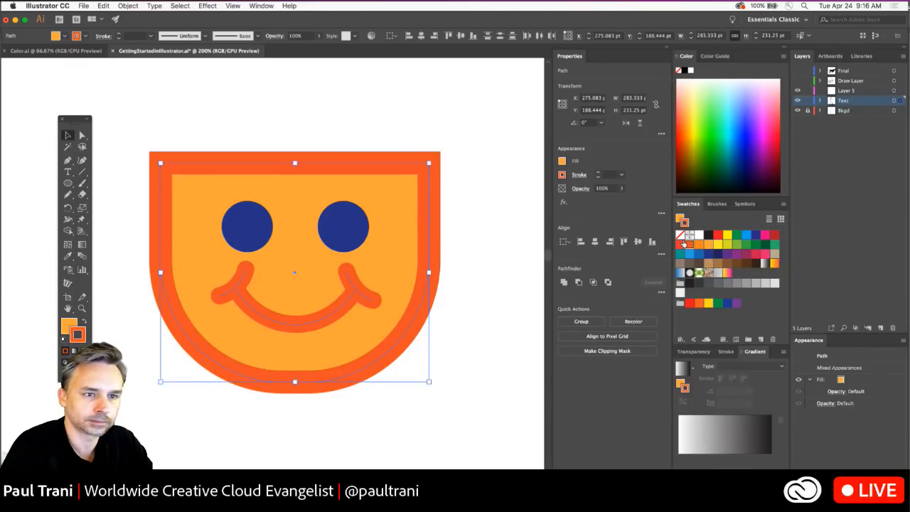
click(682, 244)
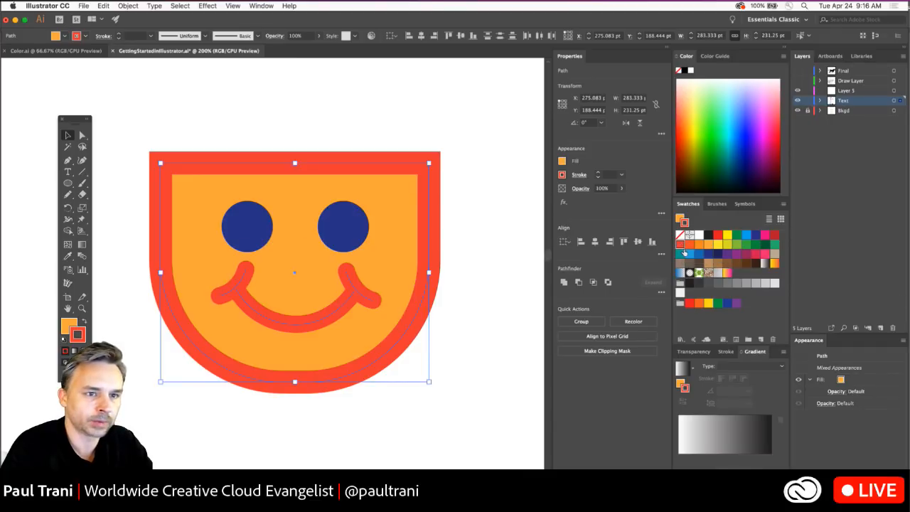
click(707, 235)
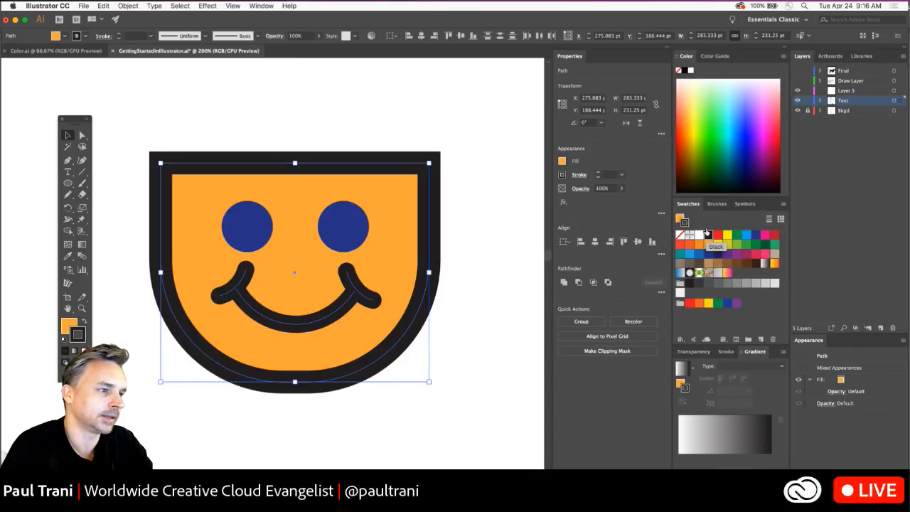
- Compare the Black swatch with the Color panel's pure black on the strokes of the face outline and smile
key(super+shift+b)
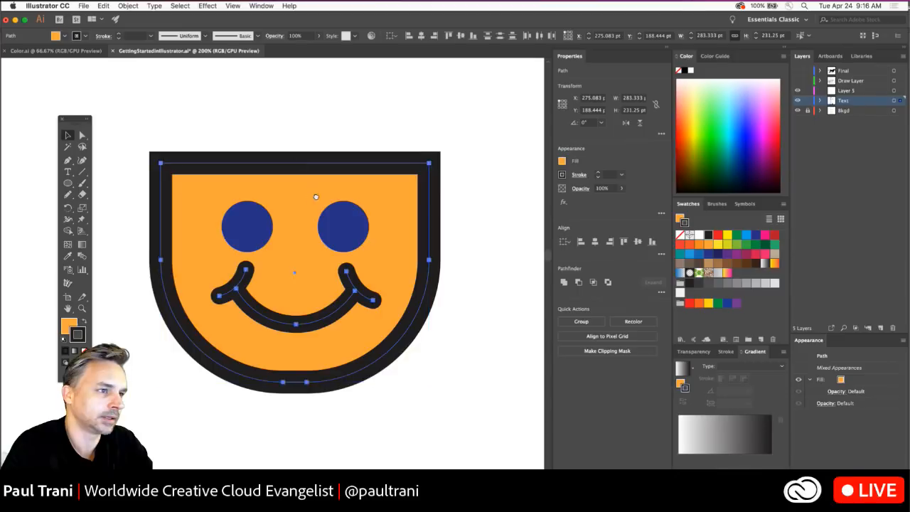
scroll(327, 187, down, 2)
scroll(327, 186, left, 2)
key(super+shift+b)
click(684, 69)
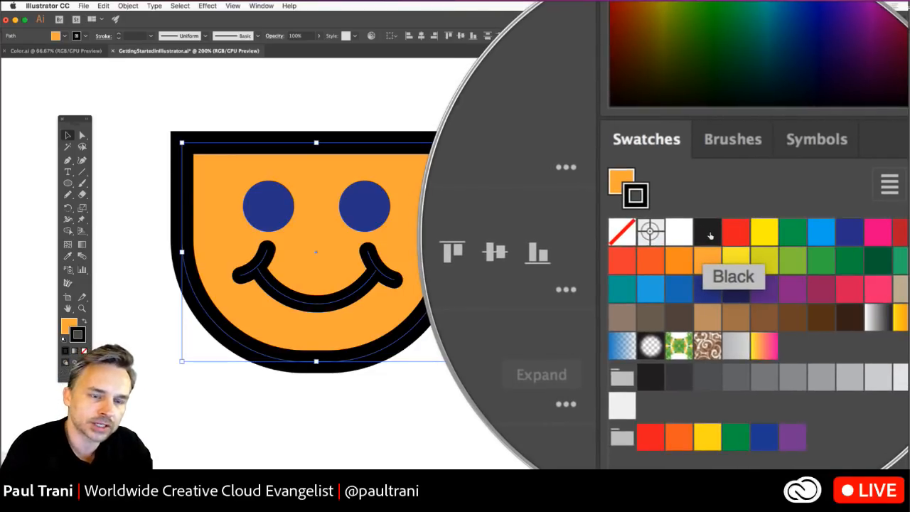
click(710, 235)
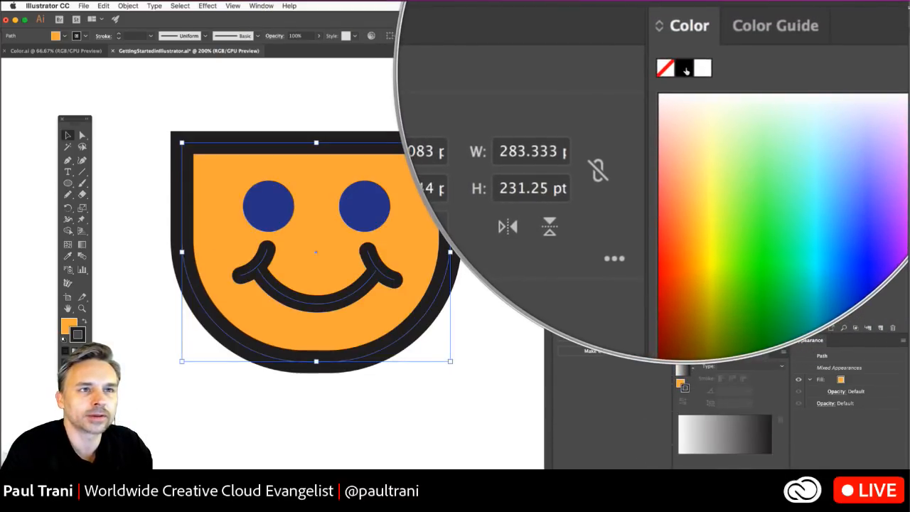
click(687, 70)
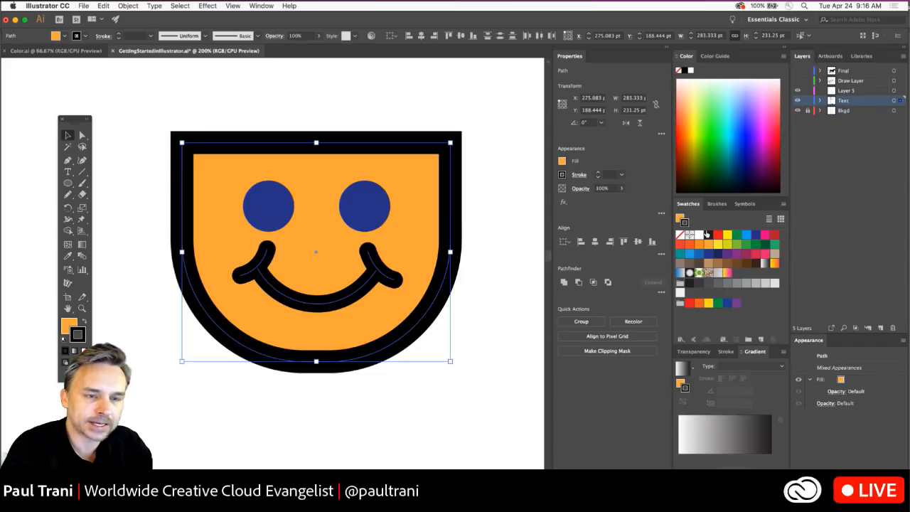
- Edit the Black swatch so its red, green and blue values are all 0
double_click(707, 235)
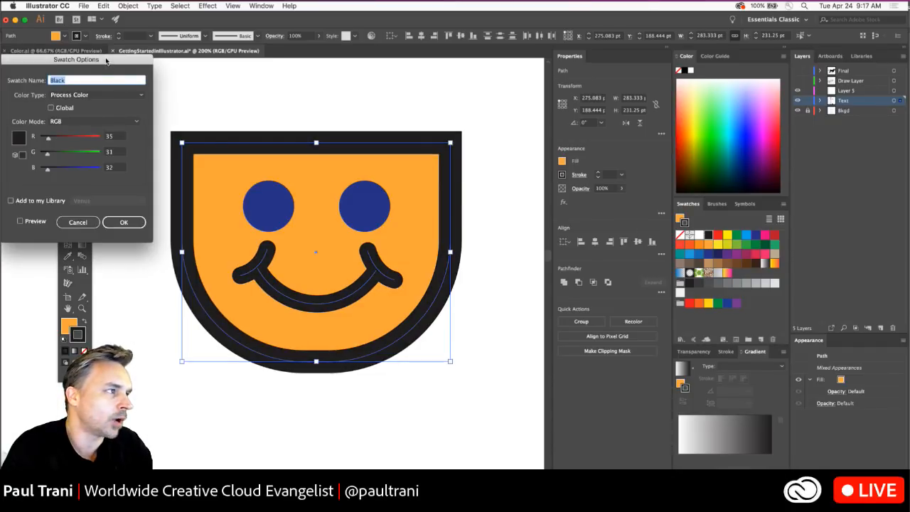
drag(108, 60, 630, 119)
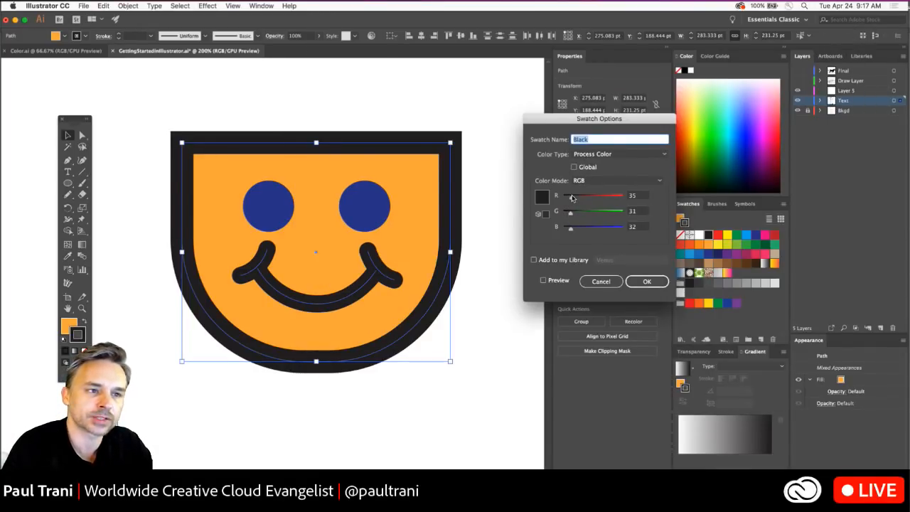
drag(573, 198, 534, 234)
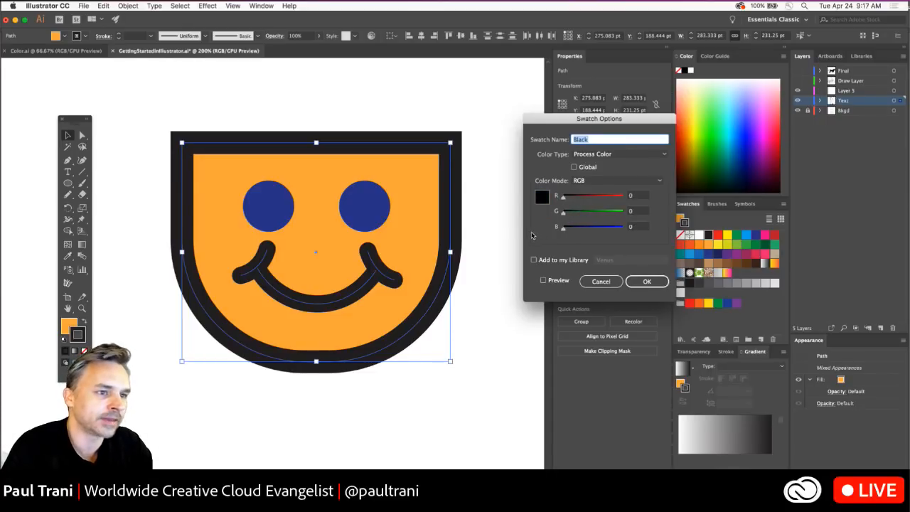
- Try the Grayscale, HSB and CMYK color modes for the Black swatch and return it to RGB
click(590, 181)
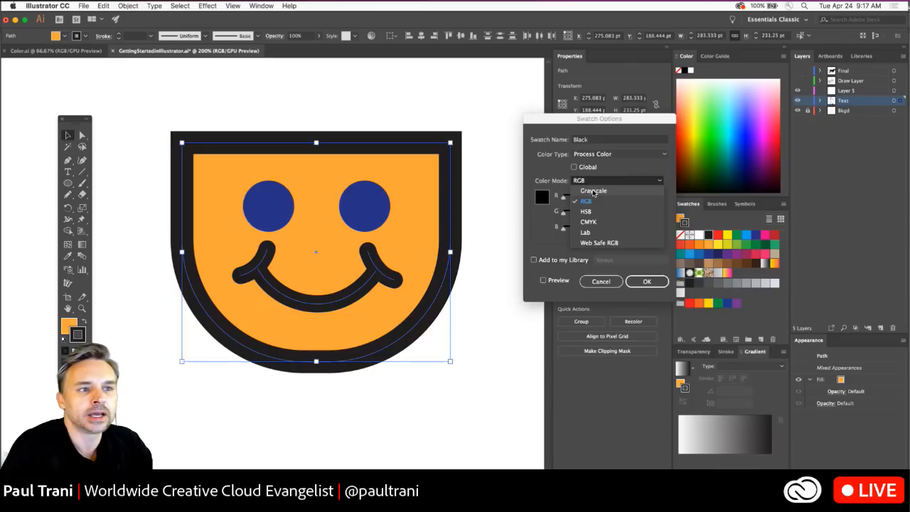
click(593, 191)
click(595, 182)
click(595, 202)
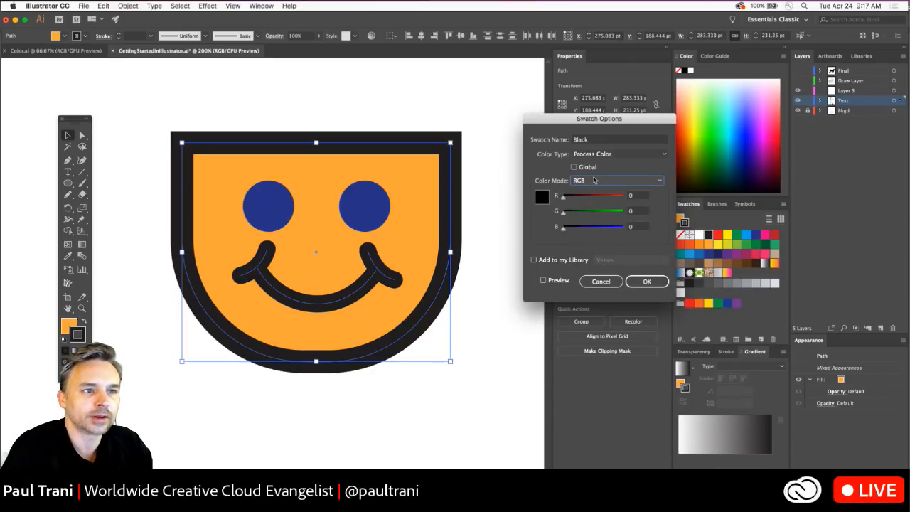
click(595, 180)
click(595, 213)
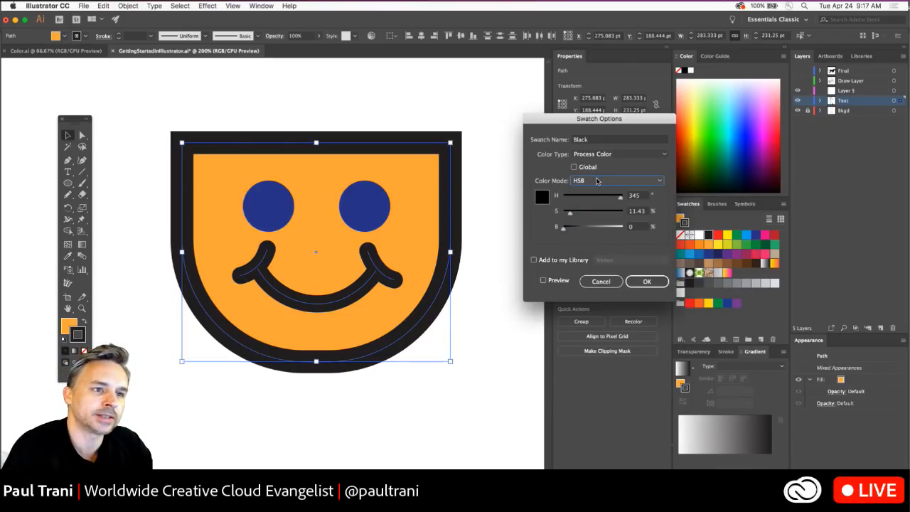
click(596, 180)
click(595, 223)
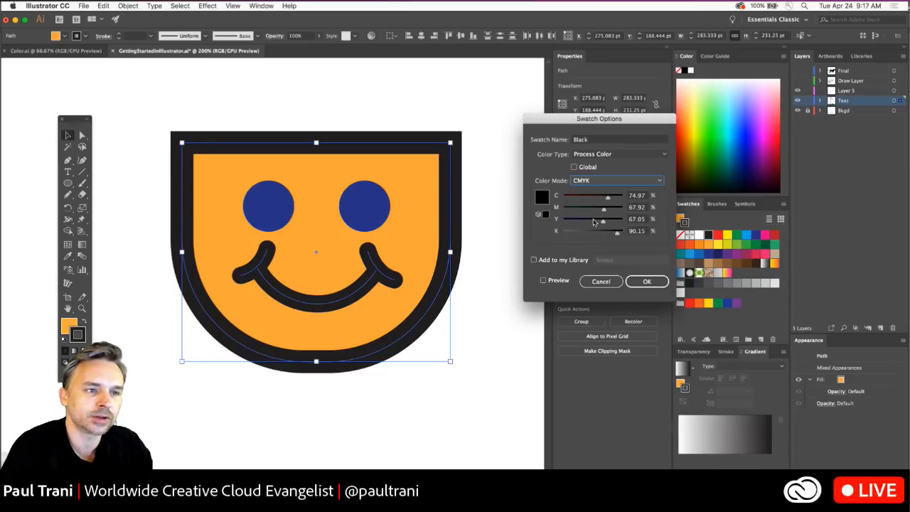
click(594, 182)
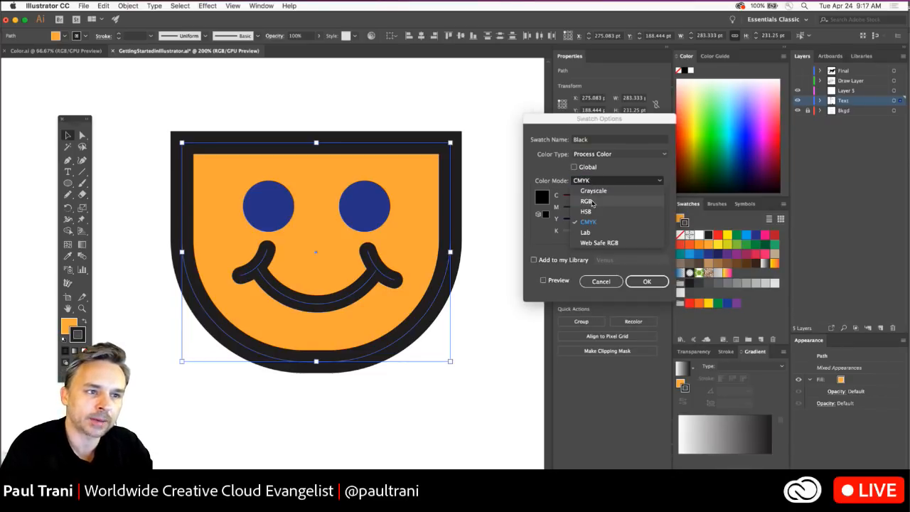
click(594, 202)
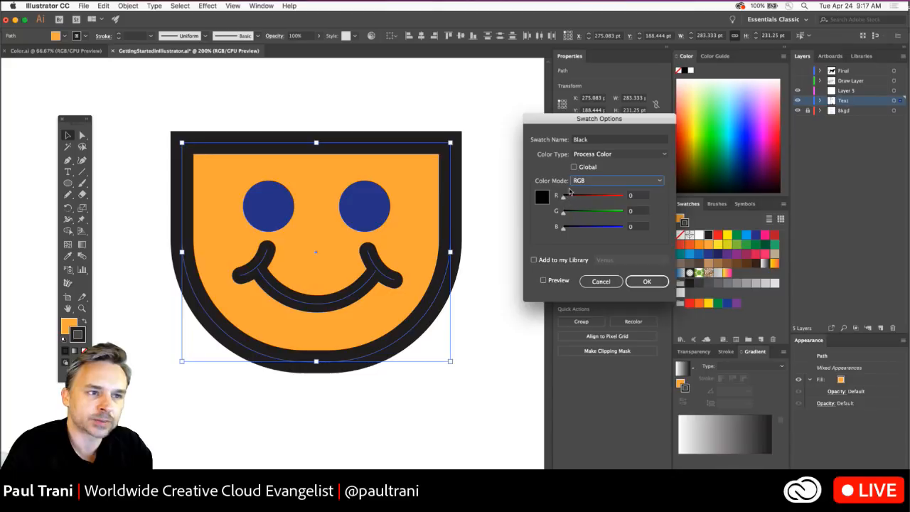
- Apply the edited Black swatch and reopen its options to check the values
click(638, 282)
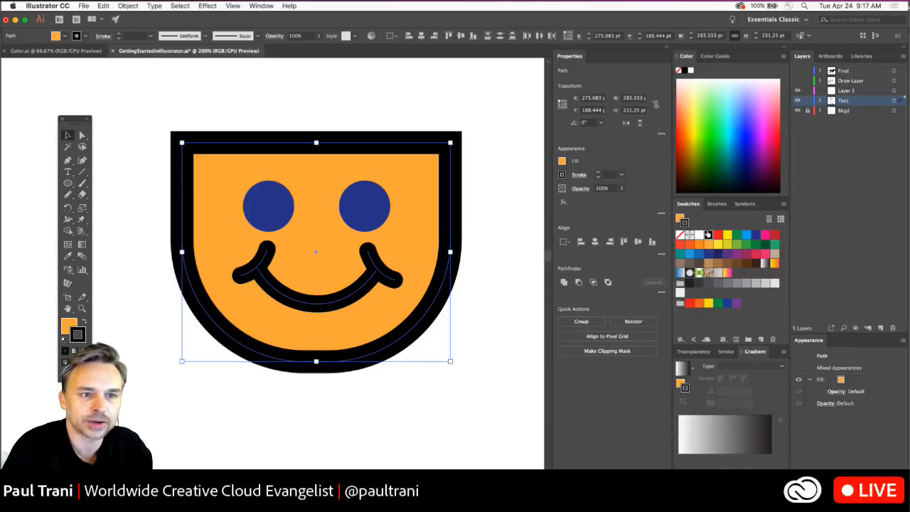
double_click(709, 235)
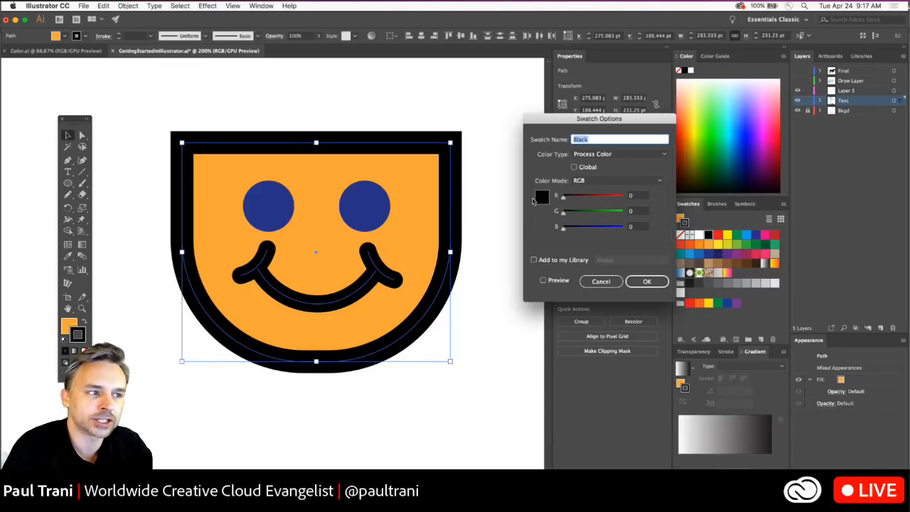
click(649, 284)
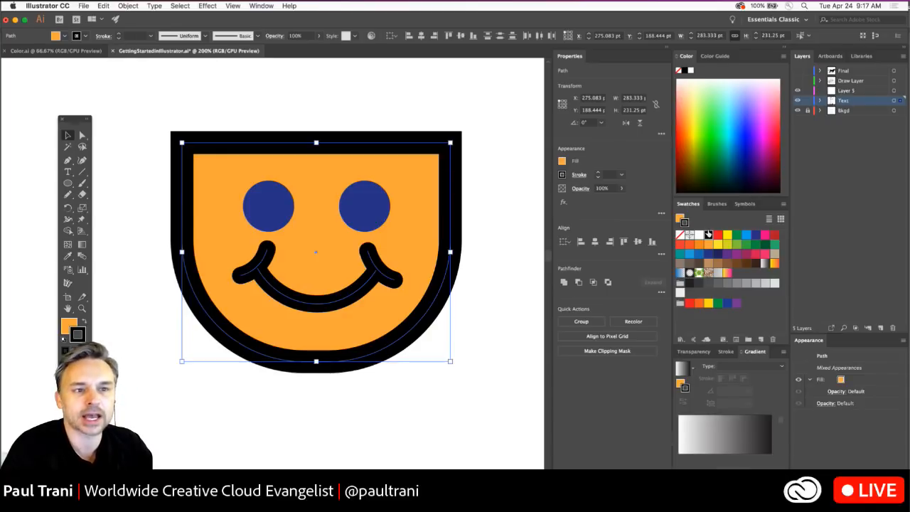
- Change the C=0 M=0 Y=0 K=100 swatch in the grays group to pure black in RGB mode
double_click(690, 282)
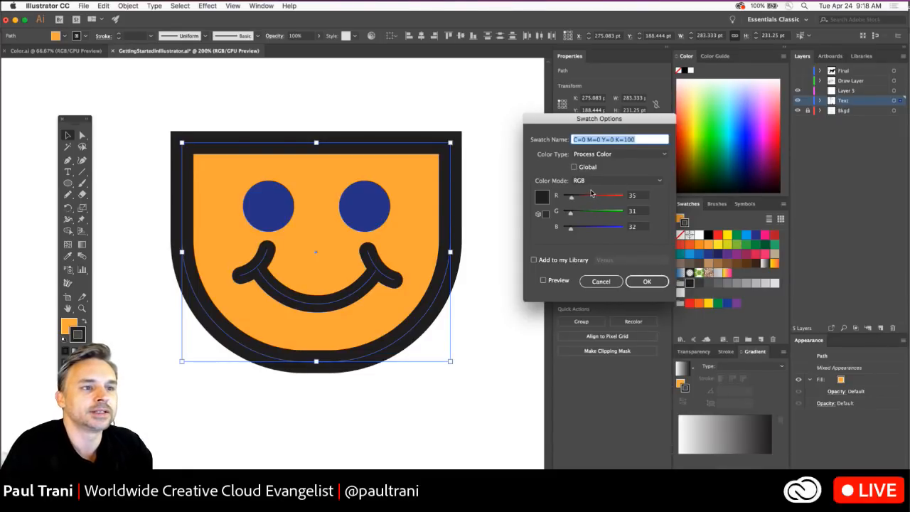
click(591, 182)
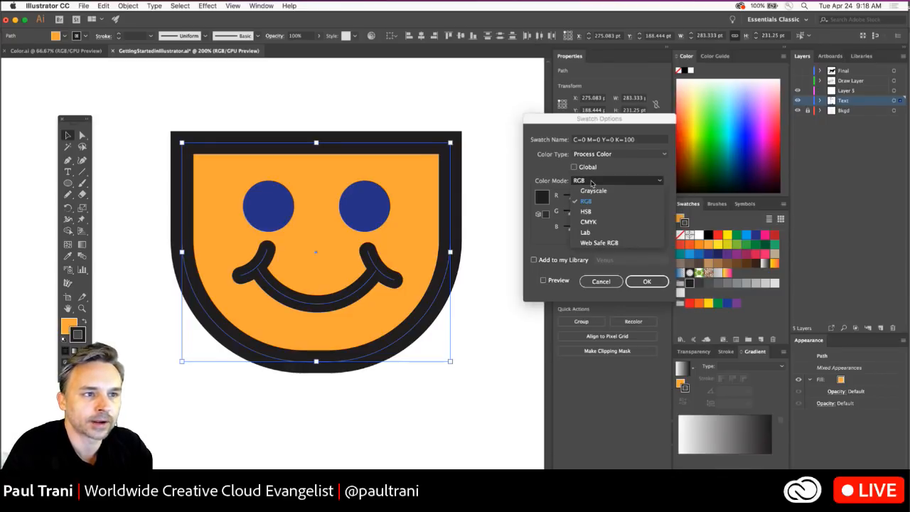
click(591, 182)
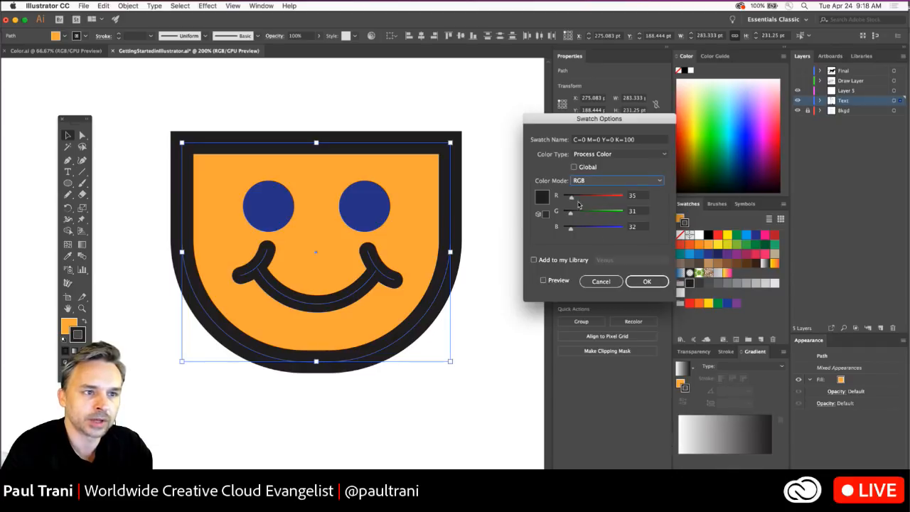
drag(572, 197, 560, 228)
click(647, 282)
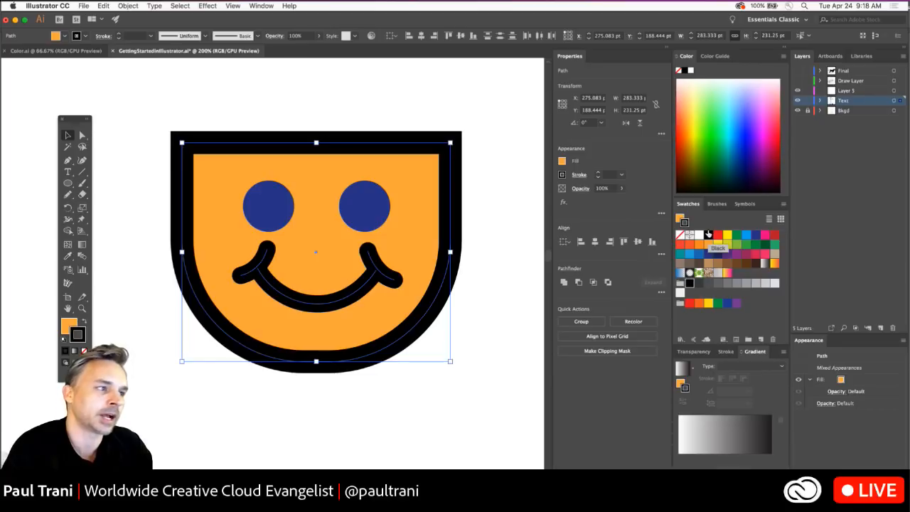
- Fill both eye circles with the Black swatch and deselect them
click(362, 190)
shift+click(267, 205)
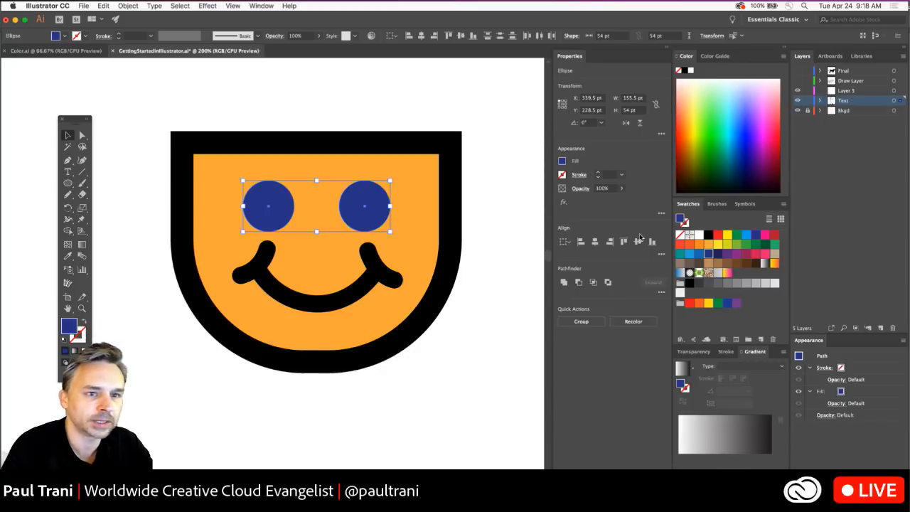
click(709, 235)
click(306, 94)
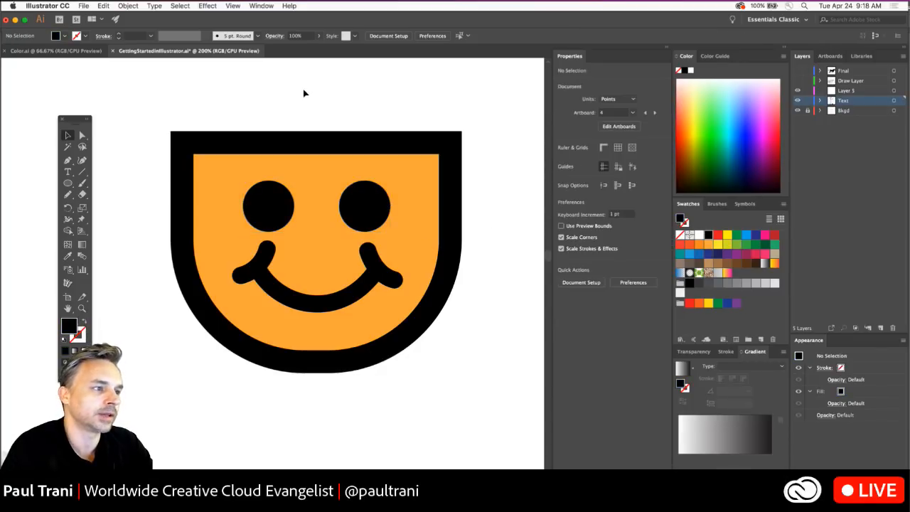
- Draw a white highlight circle about 19 pt wide without stroke in the upper part of the right eye
scroll(297, 94, left, 2)
click(67, 183)
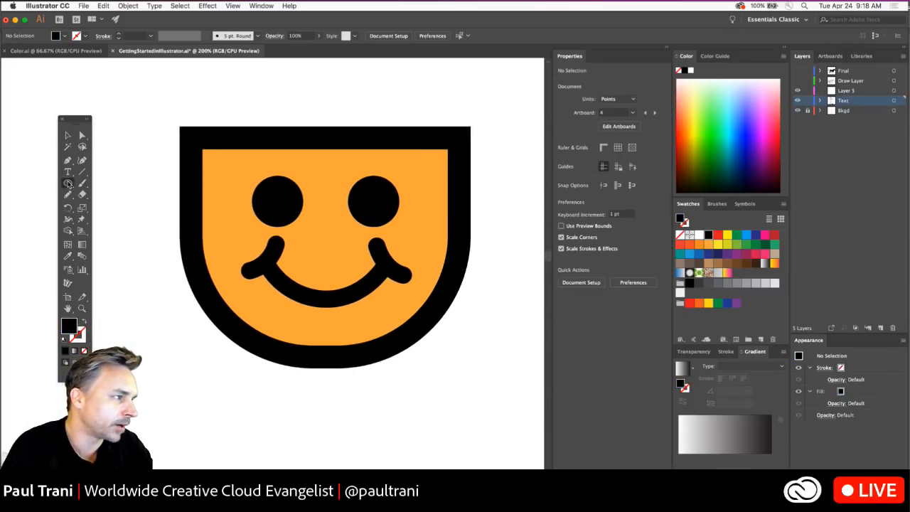
click(700, 234)
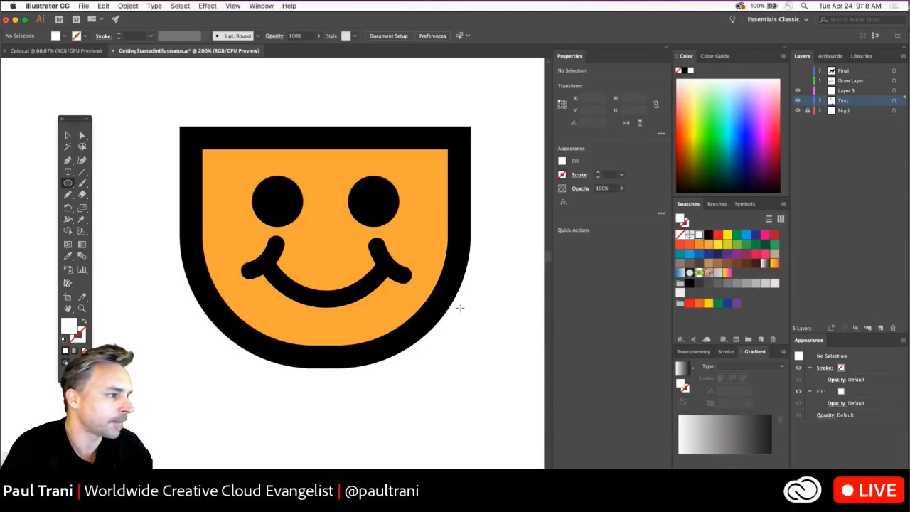
drag(377, 187, 395, 199)
click(68, 135)
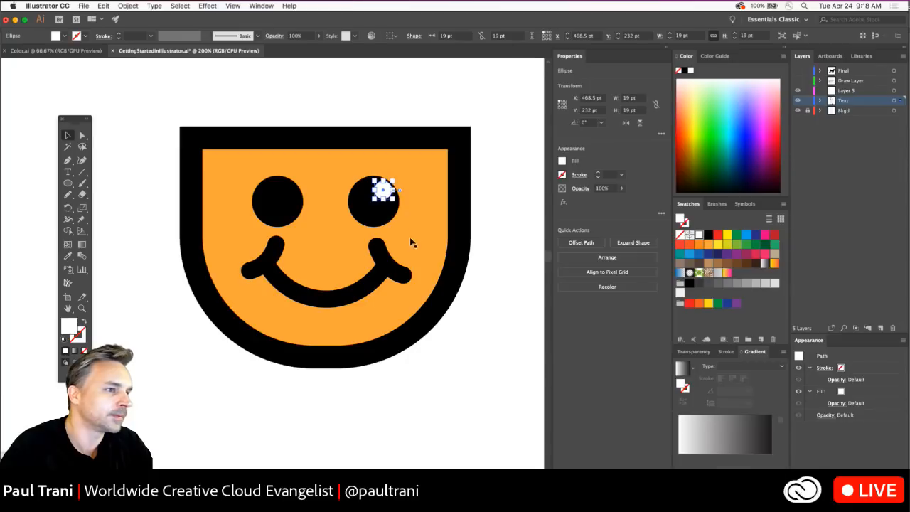
- Nudge the right eye's highlight down slightly and duplicate it onto the same spot in the left eye
key(Down)
key(Down)
key(Down)
click(353, 87)
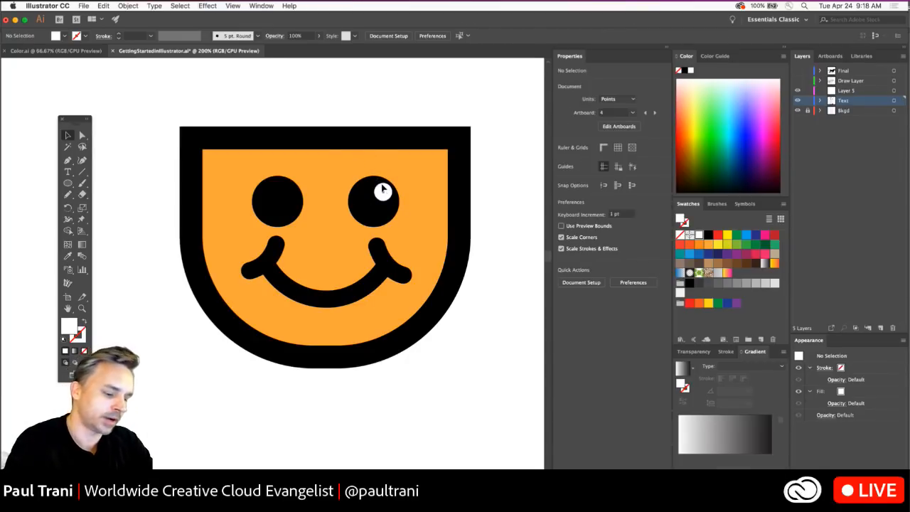
drag(311, 191, 287, 191)
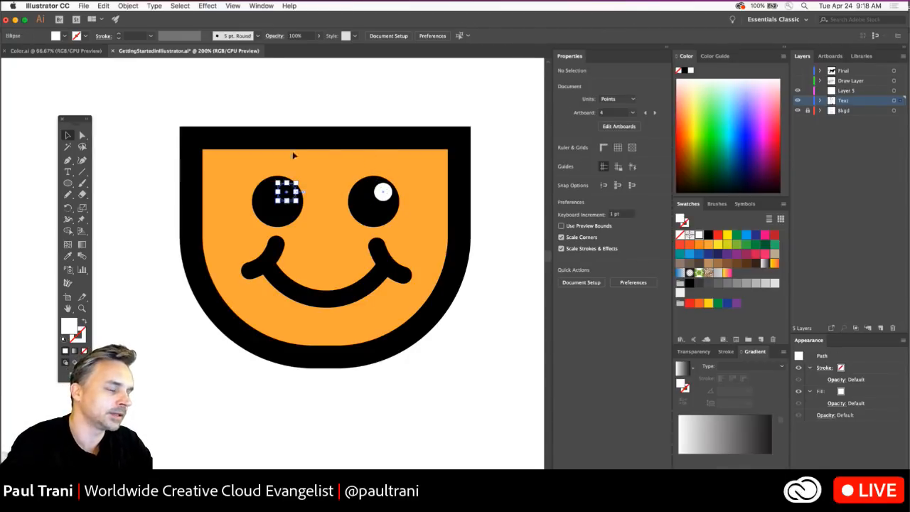
click(303, 102)
scroll(298, 104, left, 1)
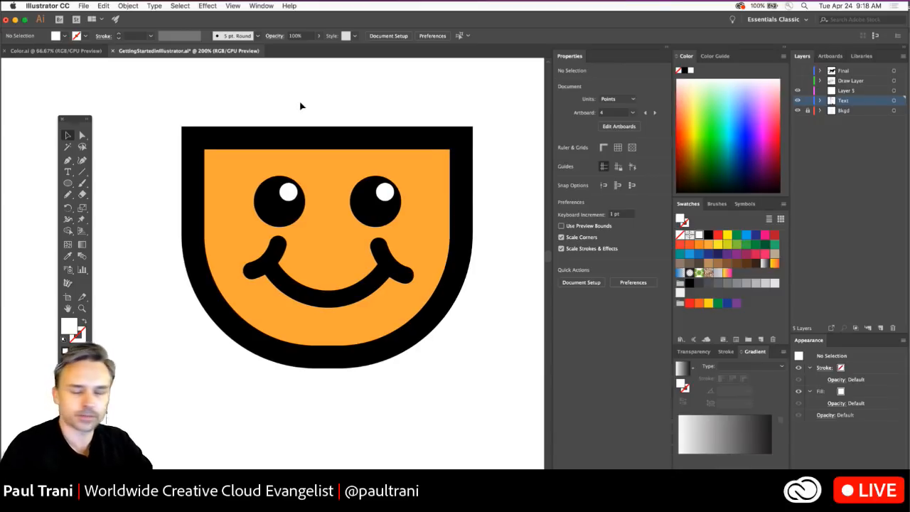
- Check the document color mode and keep it at RGB Color
click(320, 213)
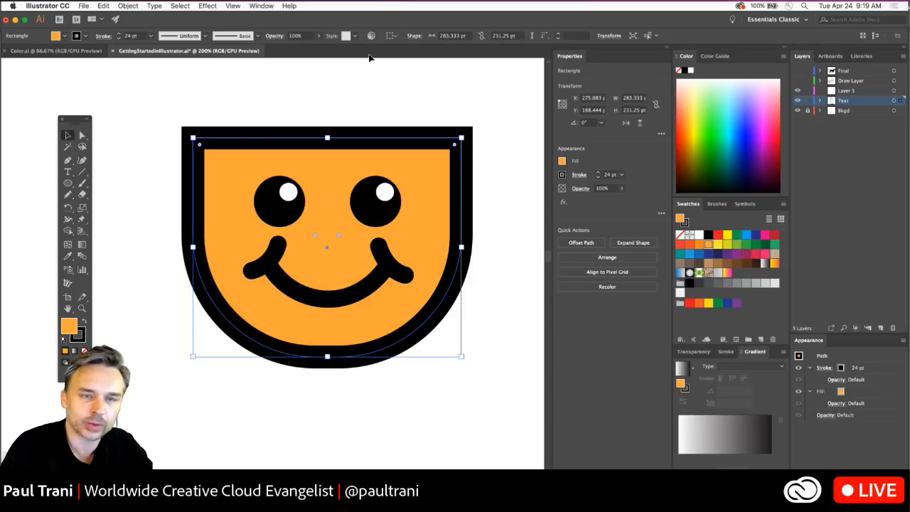
click(319, 93)
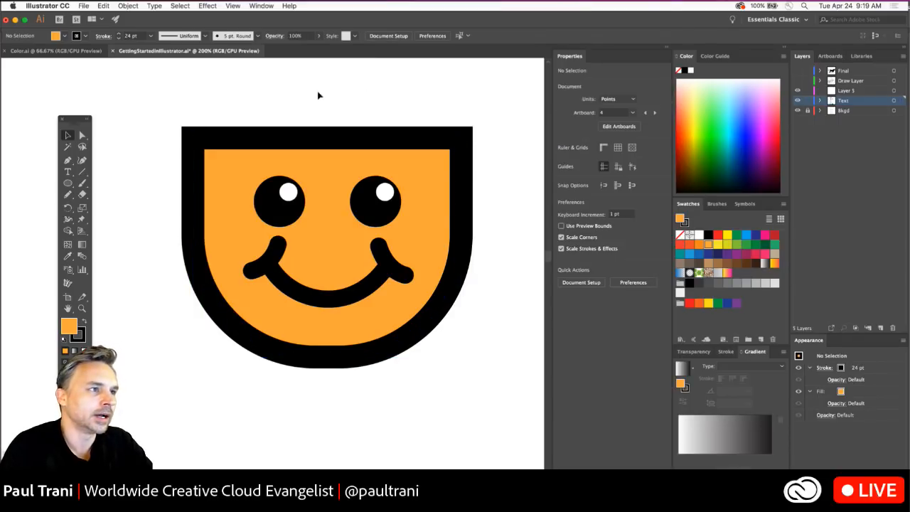
click(104, 6)
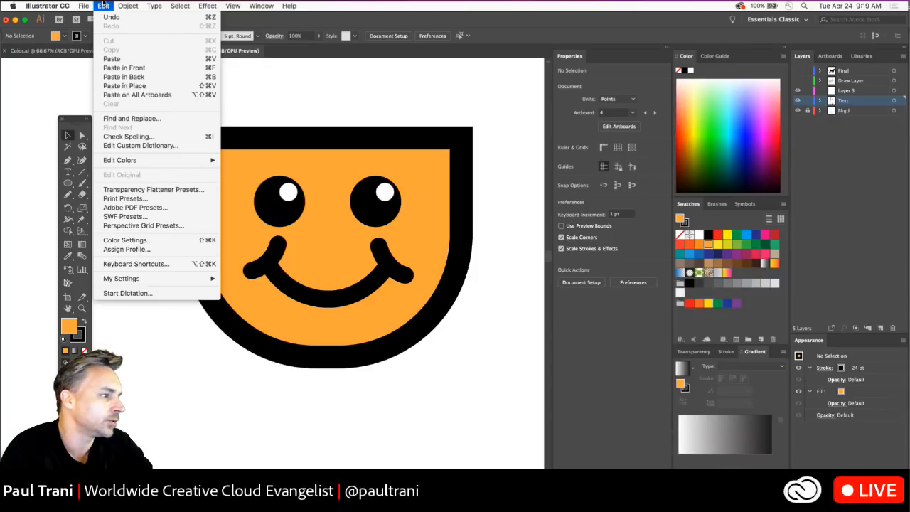
mouse_move(90, 5)
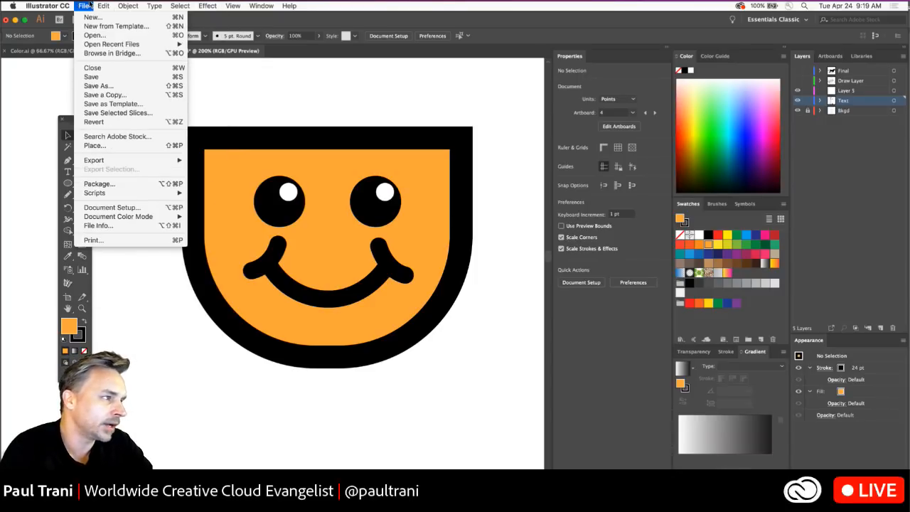
mouse_move(93, 216)
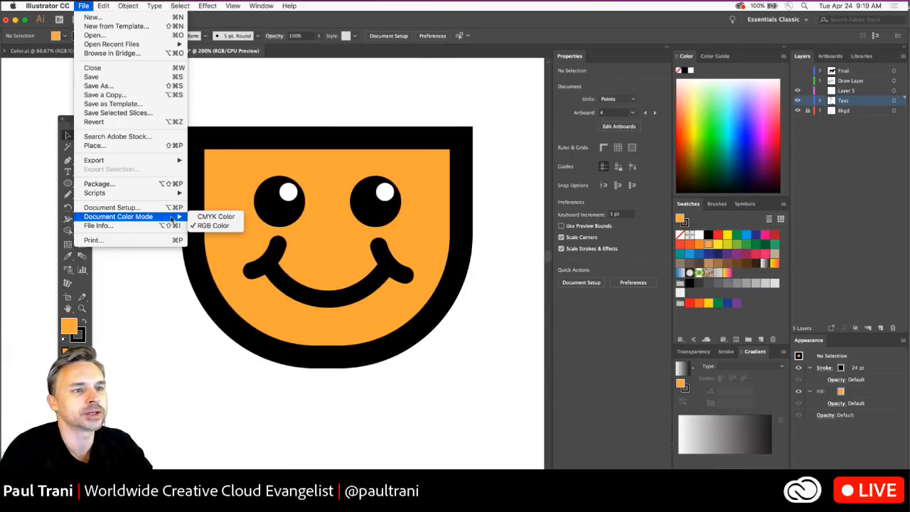
click(213, 226)
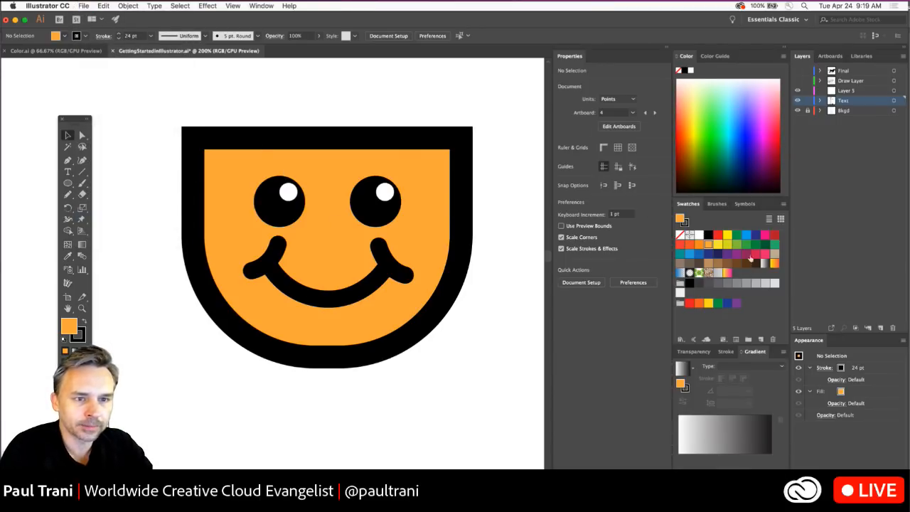
- Enlarge the face shape from its center to about 315 by 257 pt and give its stroke round corner joins
click(428, 152)
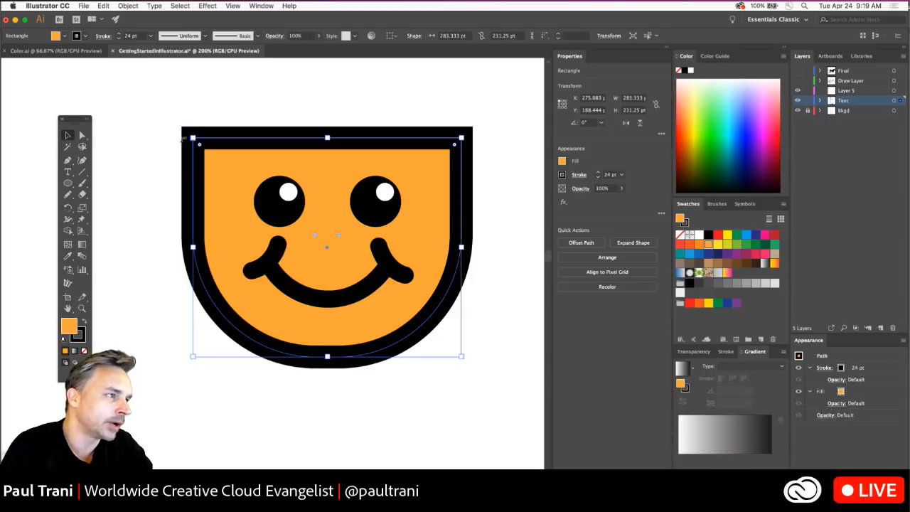
drag(192, 137, 178, 126)
drag(177, 125, 178, 125)
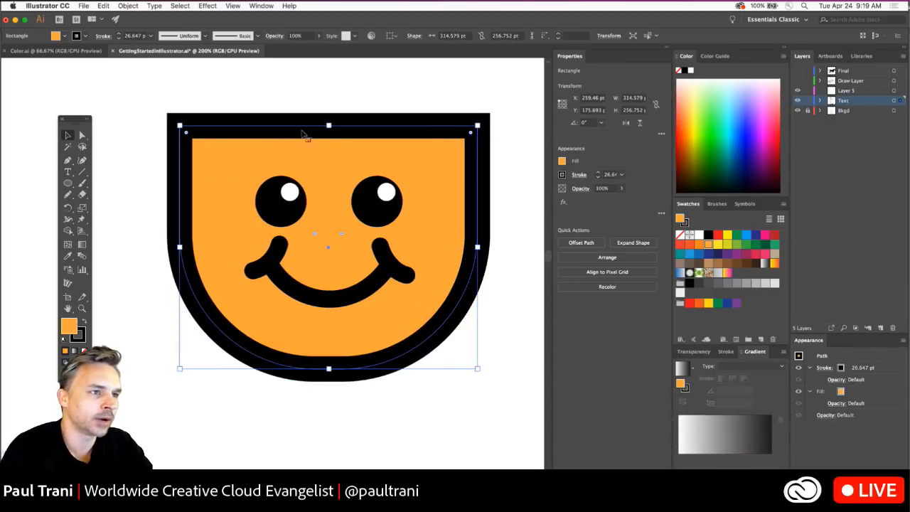
scroll(403, 179, left, 1)
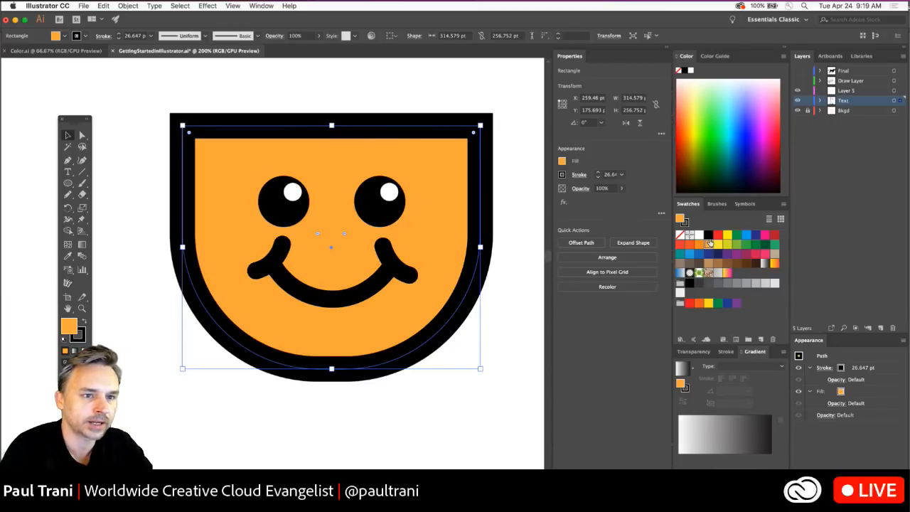
click(579, 174)
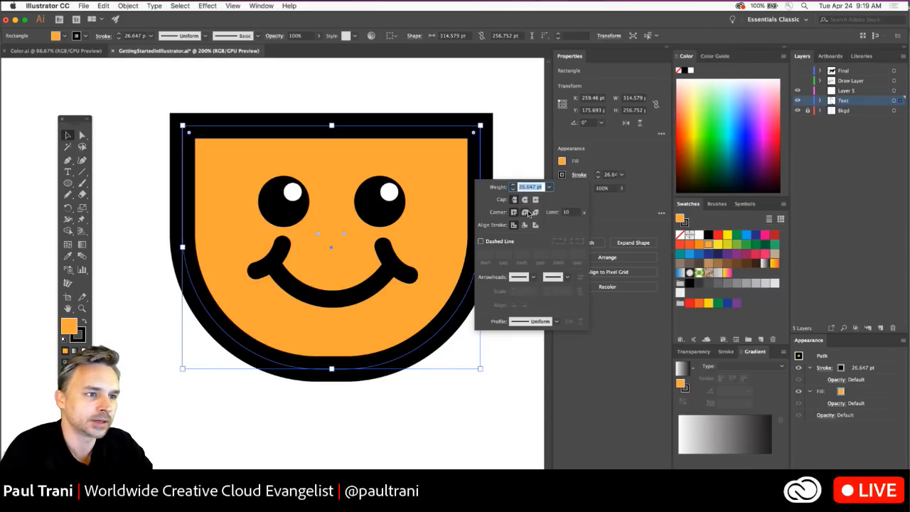
click(525, 212)
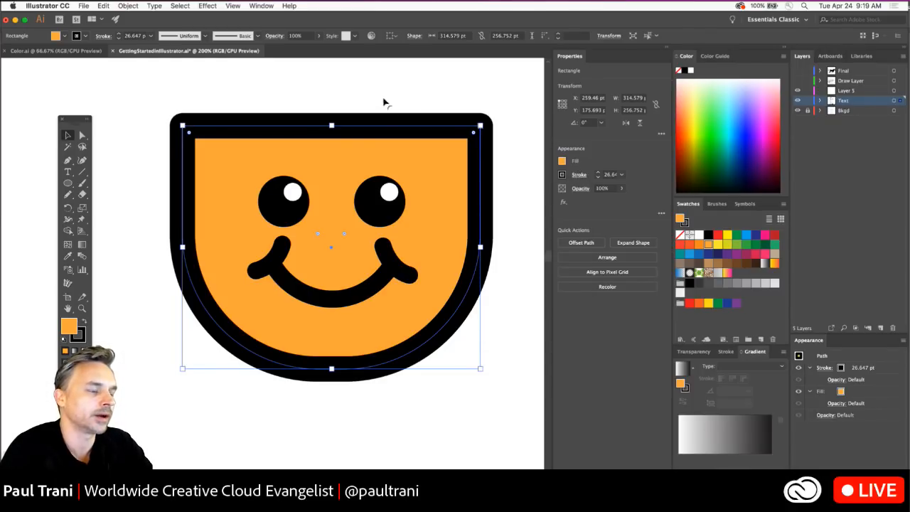
- Move the whole face artwork straight down by about 110 pt and deselect it
scroll(218, 164, up, 3)
key(super+minus)
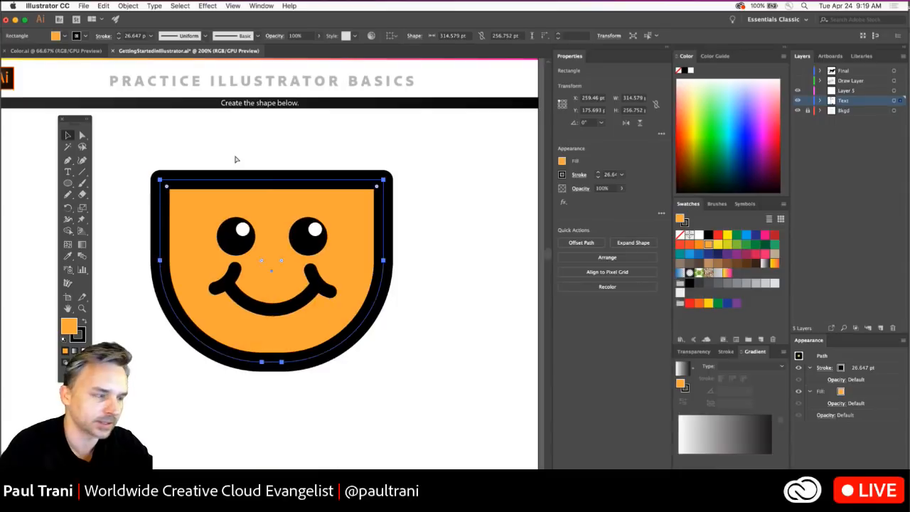
drag(139, 147, 414, 377)
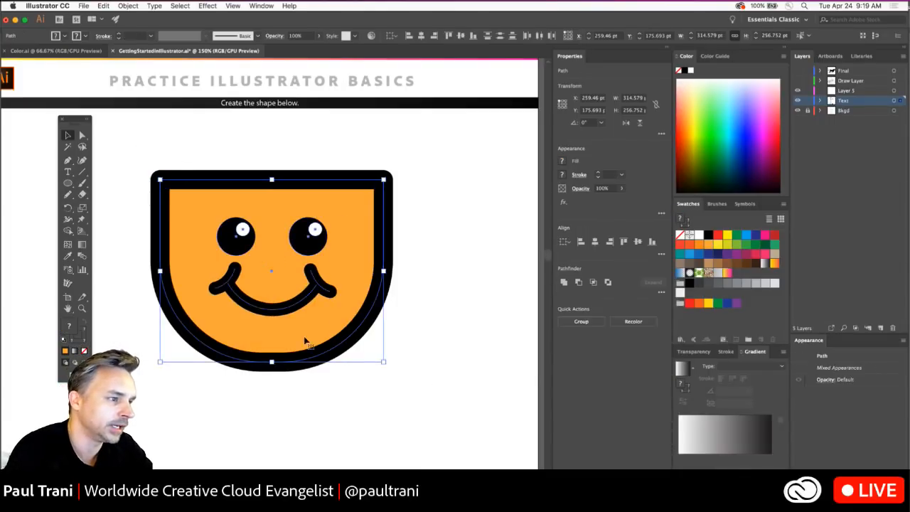
drag(305, 341, 307, 420)
scroll(279, 156, left, 5)
scroll(280, 156, down, 3)
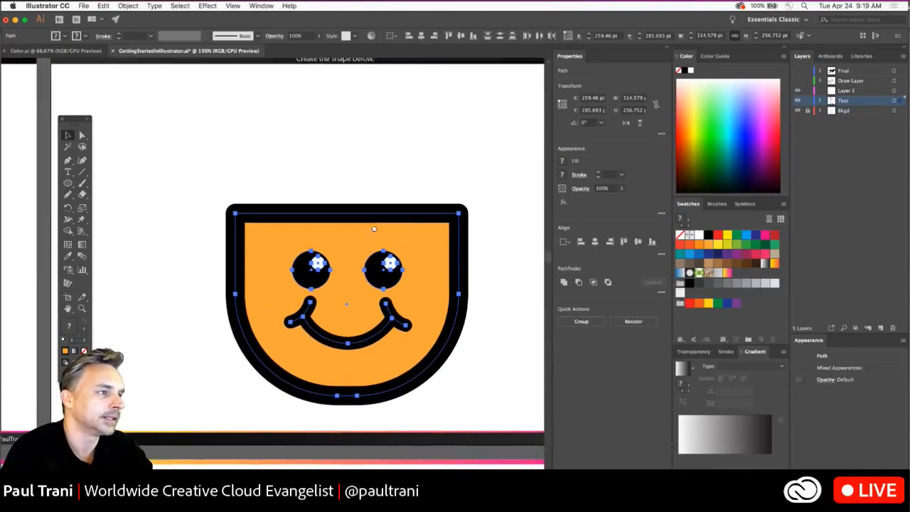
click(279, 155)
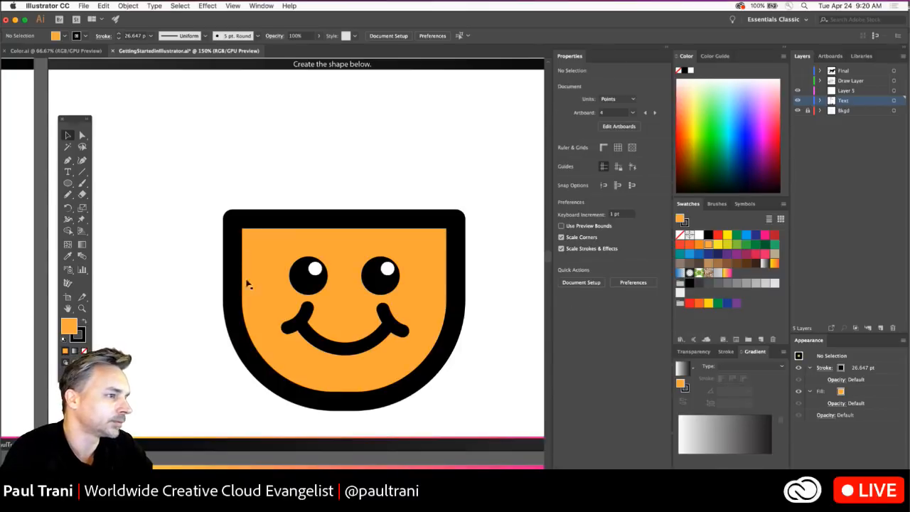
- Duplicate the orange face shape straight upward and flip the copy upside down with the Reflect tool
click(276, 377)
mouse_move(276, 377)
mouse_down()
mouse_move(274, 285)
mouse_move(274, 318)
mouse_up()
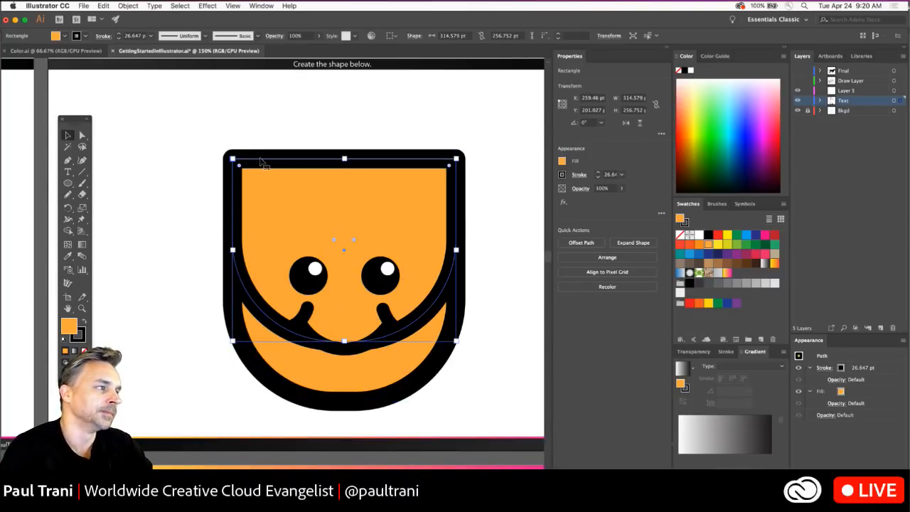
click(66, 208)
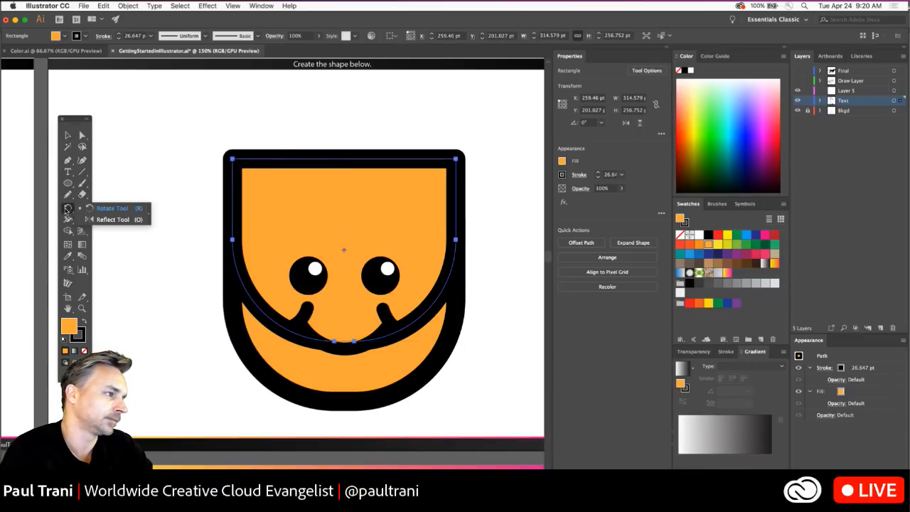
drag(67, 208, 108, 219)
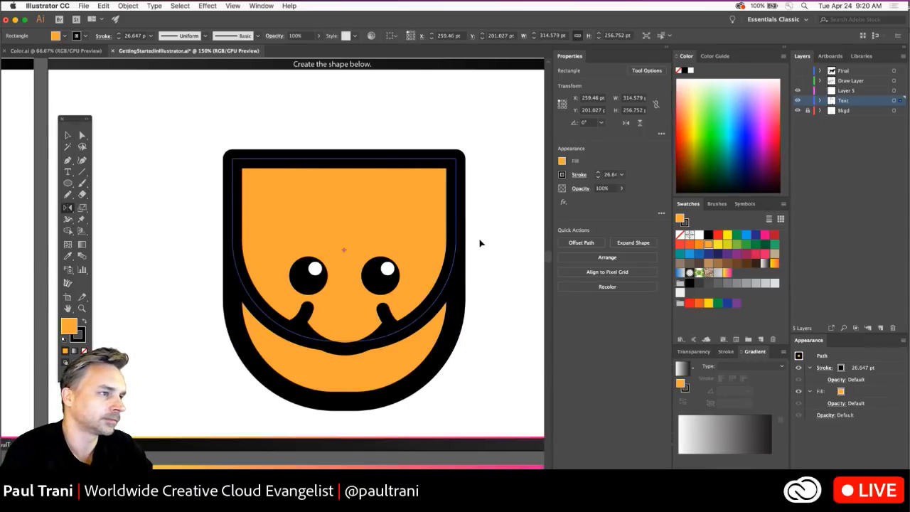
drag(480, 244, 195, 311)
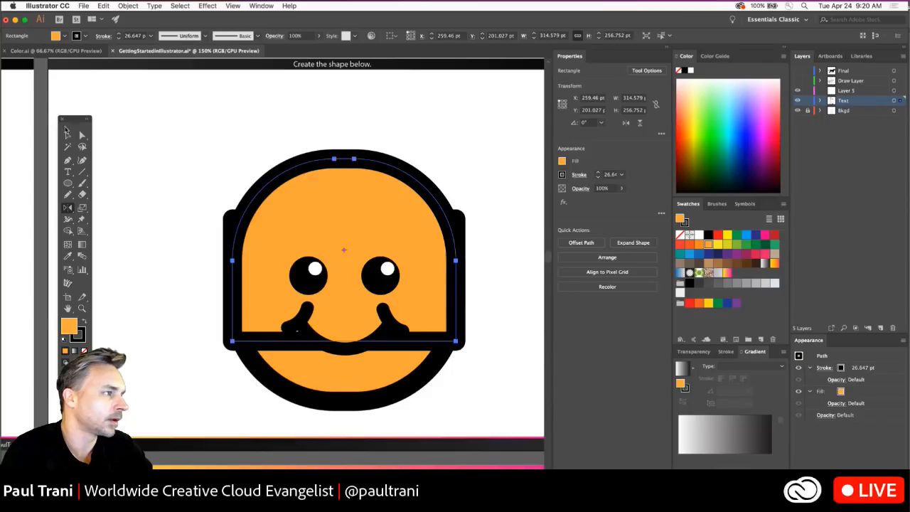
- Move the flipped copy straight up until it sits just clear above the face shape
click(66, 132)
drag(359, 201, 362, 110)
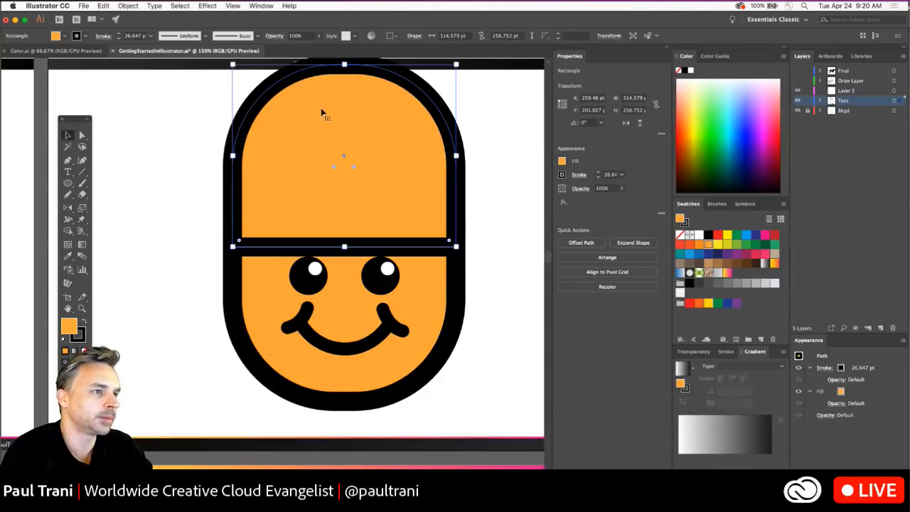
scroll(321, 112, up, 3)
drag(301, 189, 300, 151)
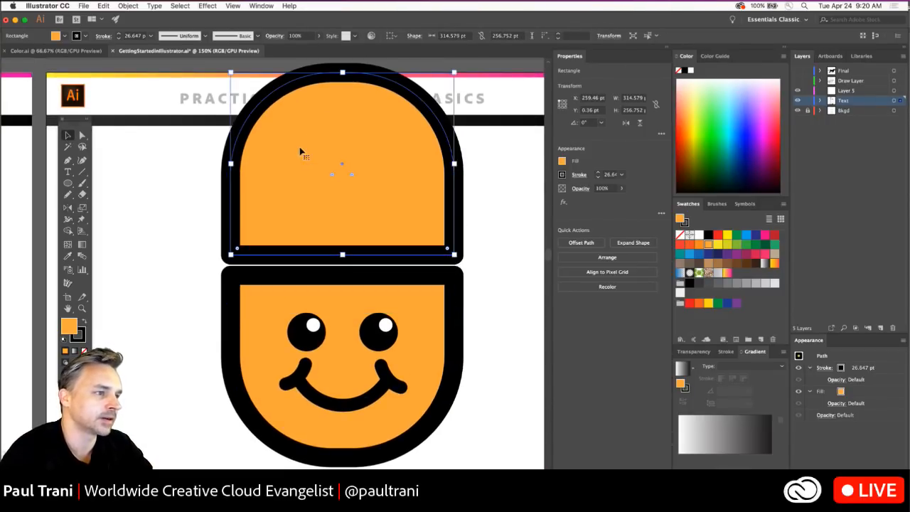
- Shorten the flipped copy to about 167 pt high by raising its two bottom anchor points, and set it on the face's top edge
click(82, 134)
click(232, 251)
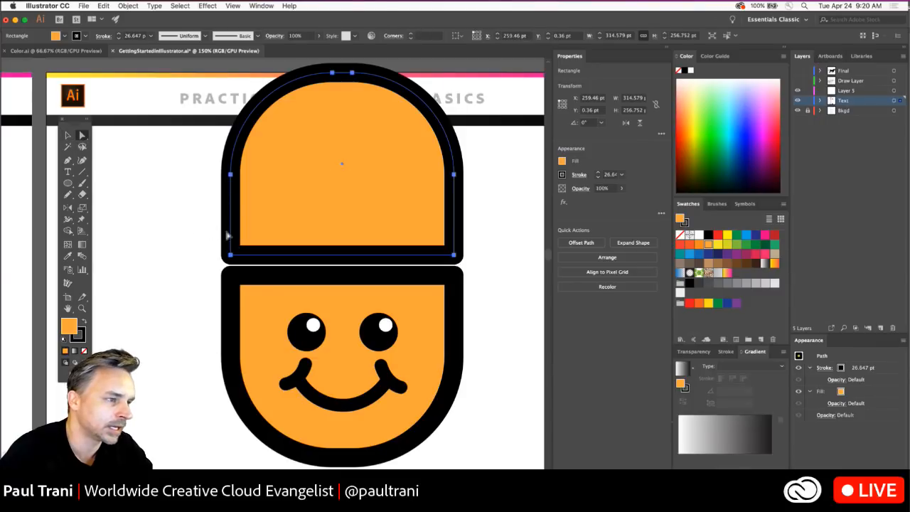
drag(229, 236, 507, 257)
key(shift+Up)
key(shift+Up)
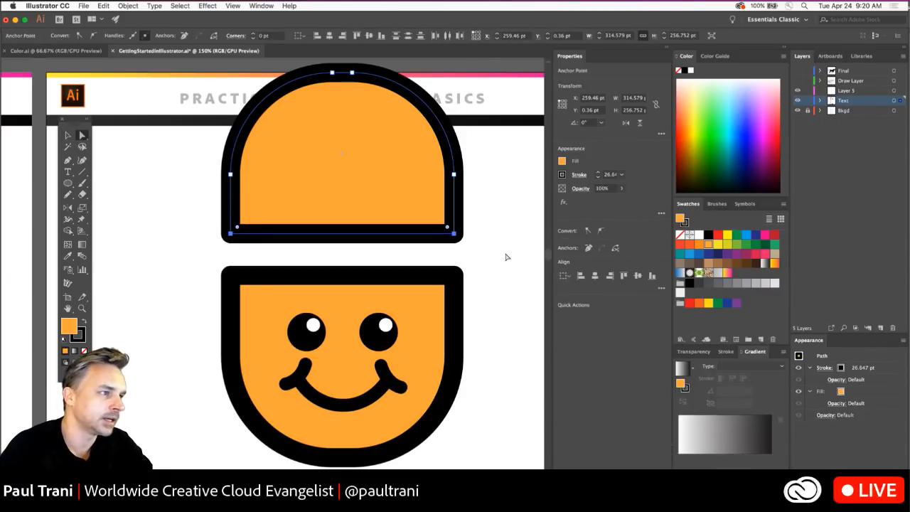
key(shift+Up)
key(shift+Up)
key(shift+Up)
key(shift+Up)
key(shift+Up)
key(shift+Up)
key(shift+Up)
key(shift+Up)
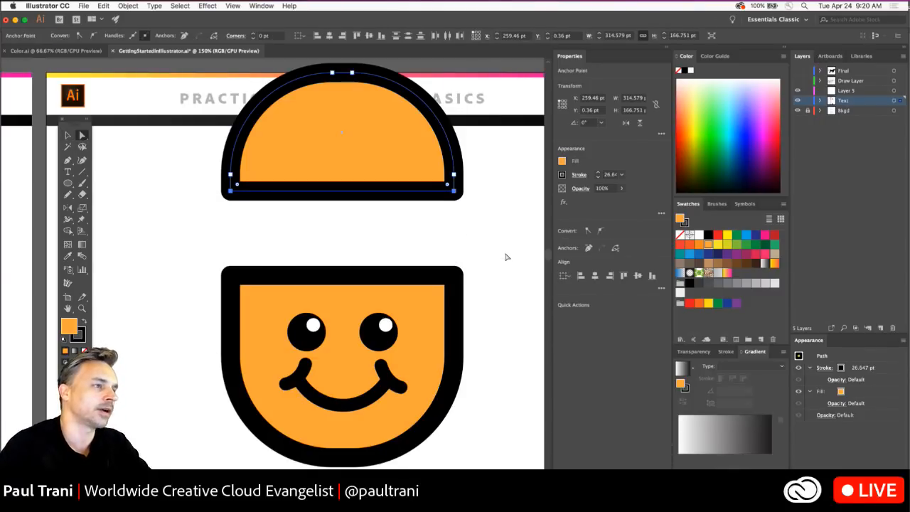
click(67, 135)
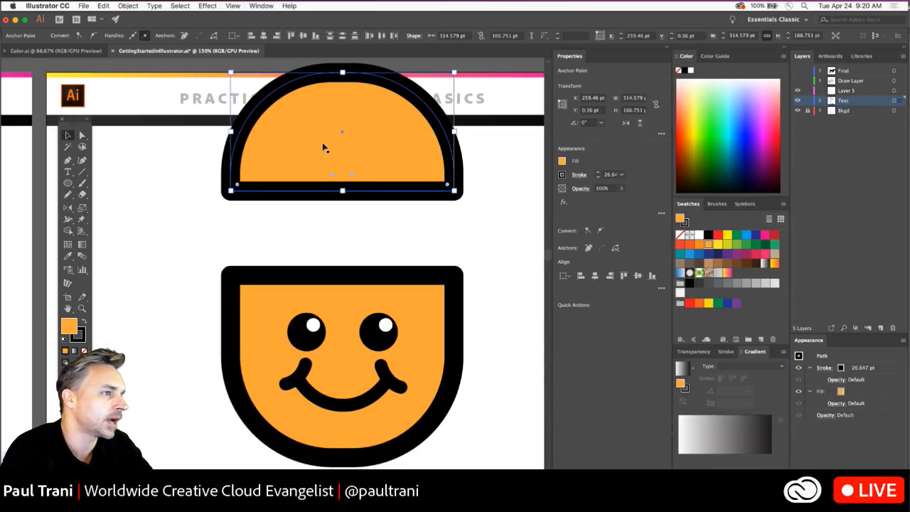
drag(326, 141, 321, 225)
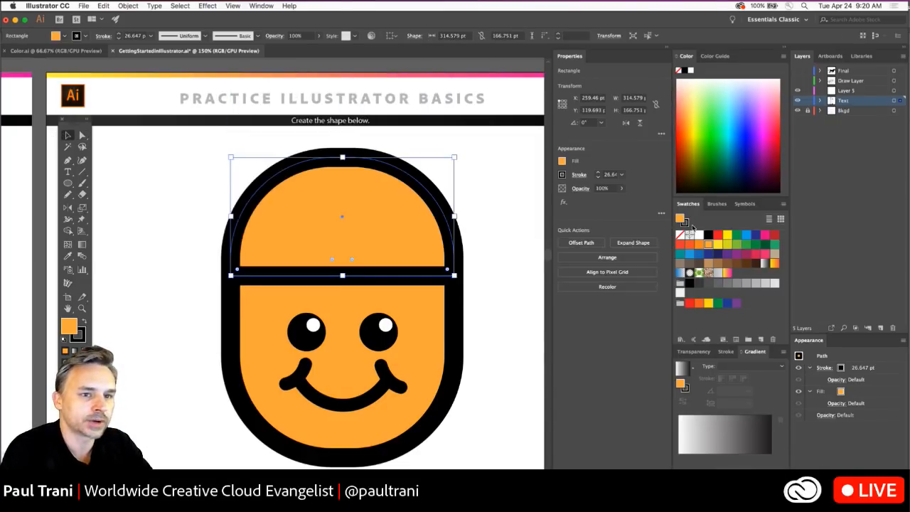
- Fill the cap shape with CMYK Red and edit that swatch to maximum red with green and blue at 0
click(723, 235)
double_click(724, 235)
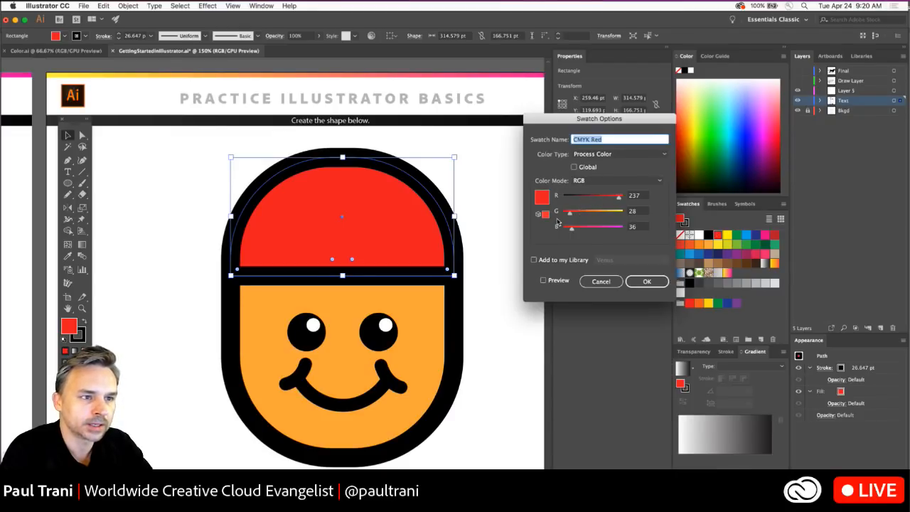
drag(558, 222, 508, 233)
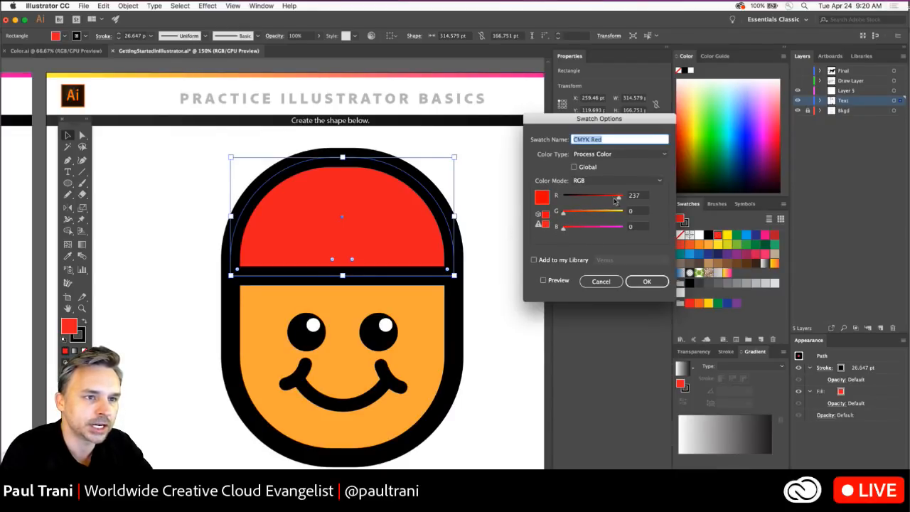
drag(618, 196, 702, 204)
click(658, 282)
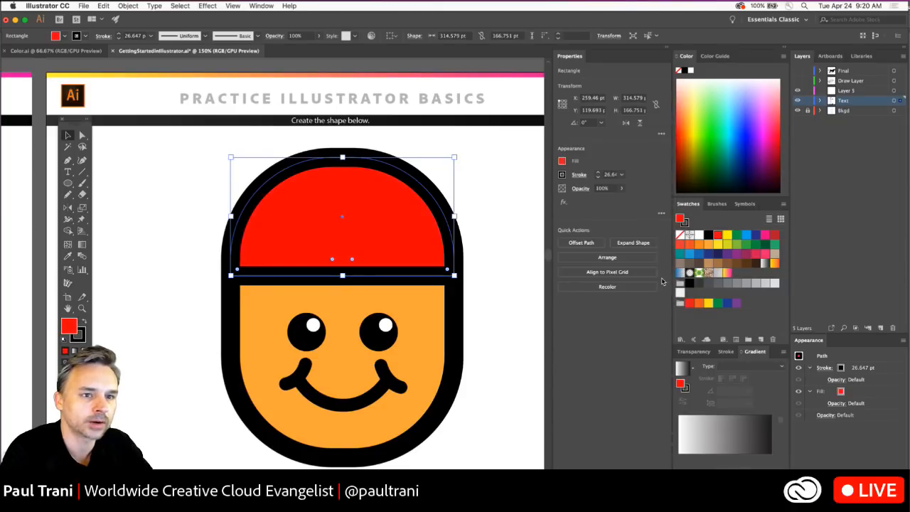
- Draw a horizontal line about 427 pt long along the cap's base, extending past the head's right side as a brim
click(82, 171)
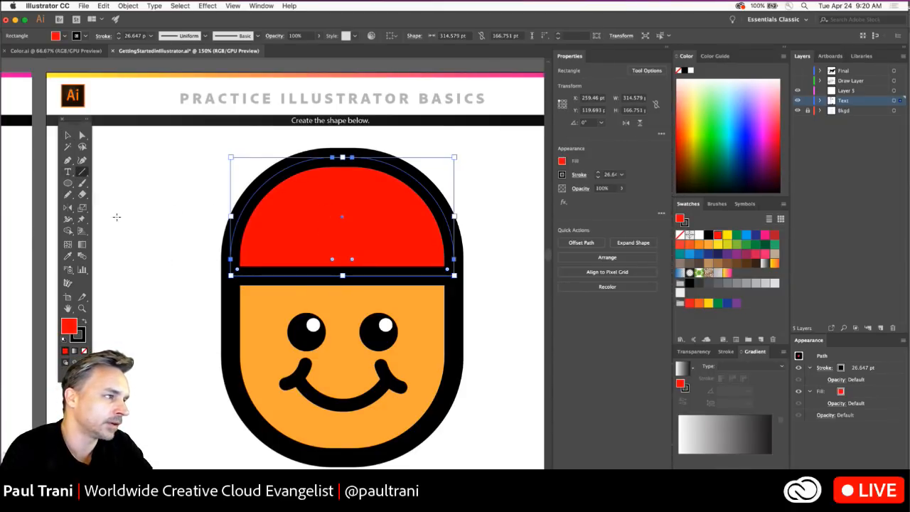
click(68, 137)
click(136, 216)
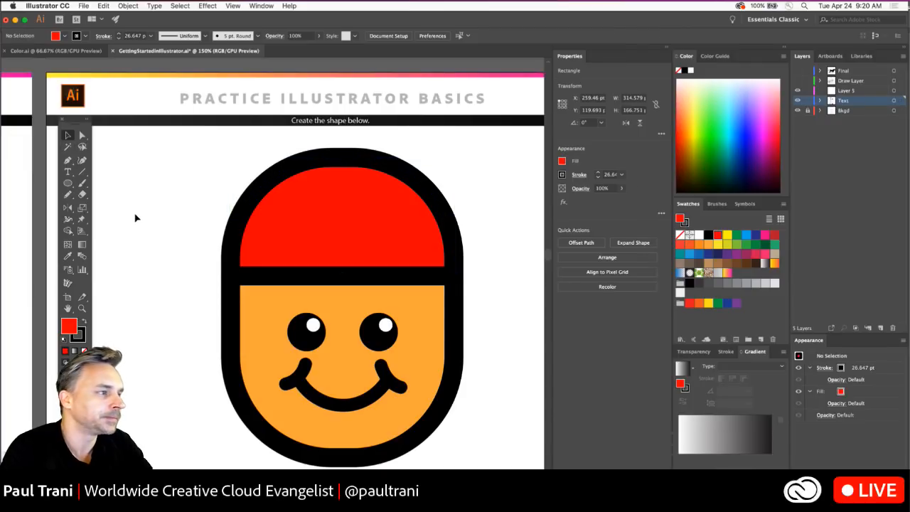
click(81, 172)
drag(240, 274, 539, 277)
scroll(426, 242, right, 3)
scroll(426, 242, down, 1)
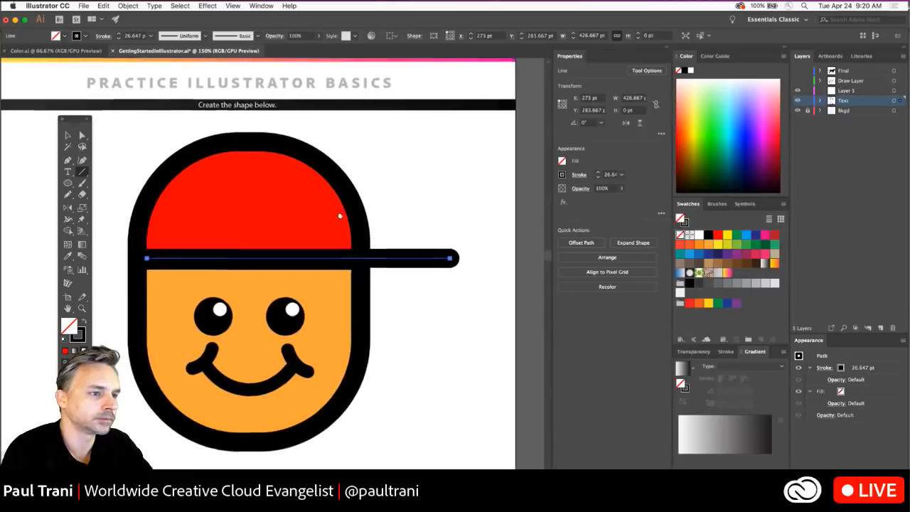
- Switch to the Selection tool and deselect the brim line
key(v)
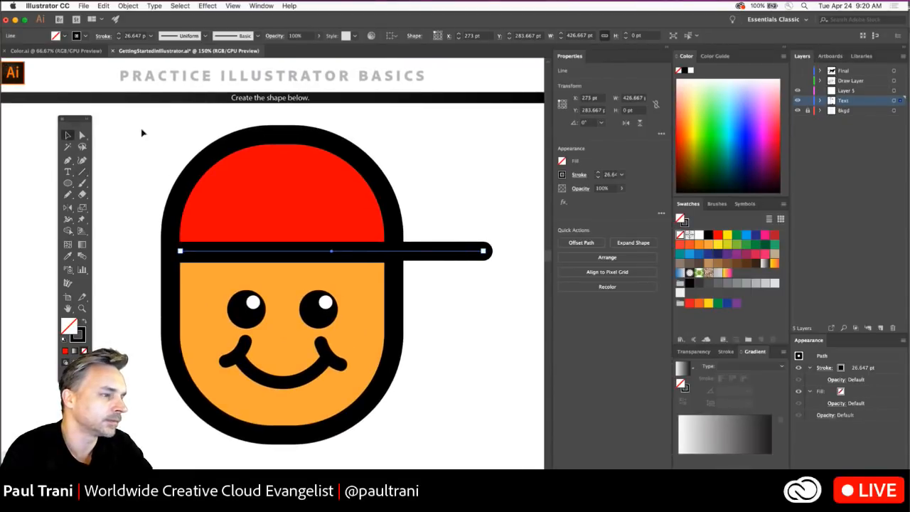
scroll(152, 149, left, 3)
scroll(153, 149, down, 1)
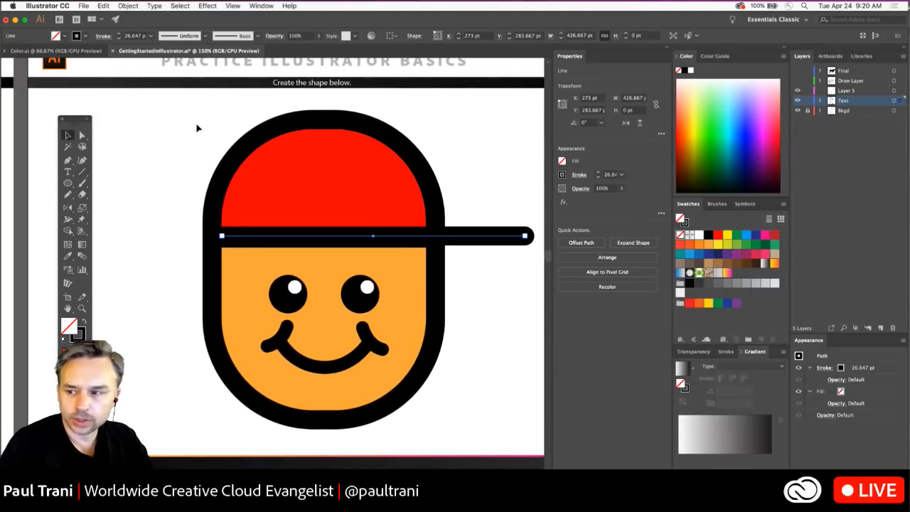
key(super+equal)
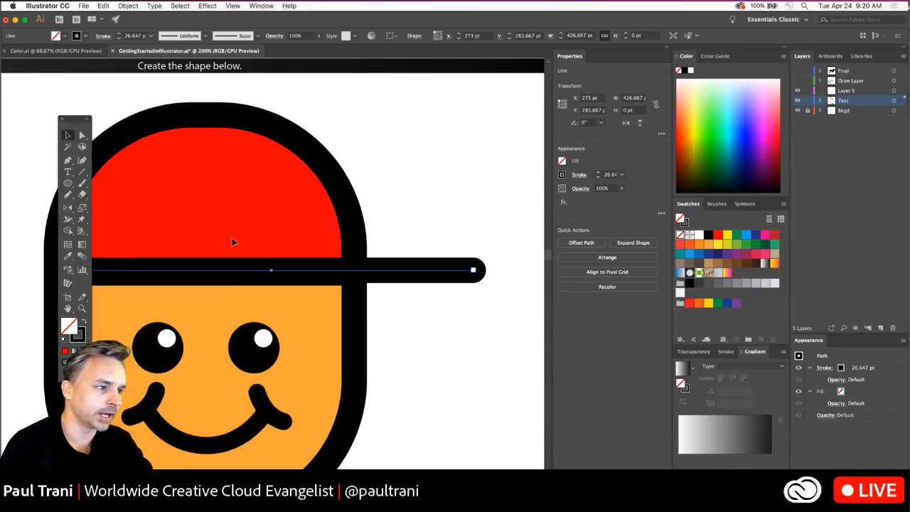
scroll(232, 242, left, 3)
scroll(232, 242, down, 2)
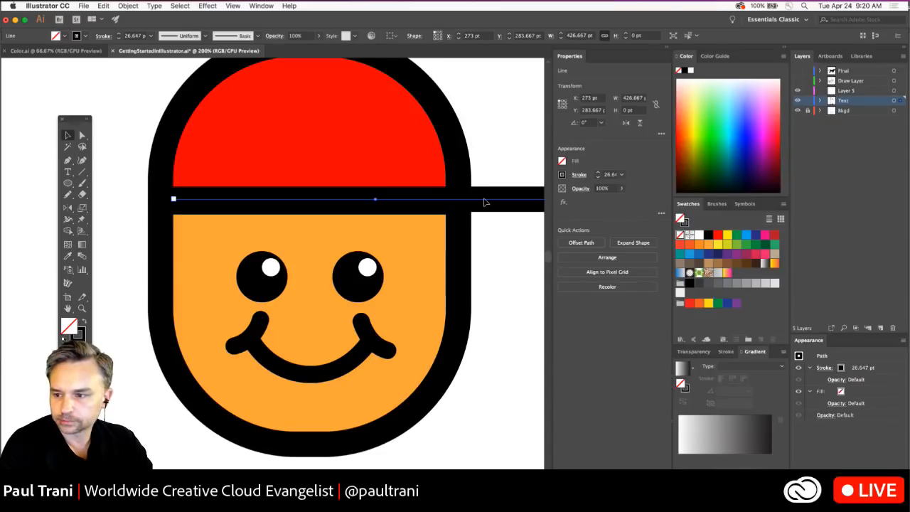
click(483, 138)
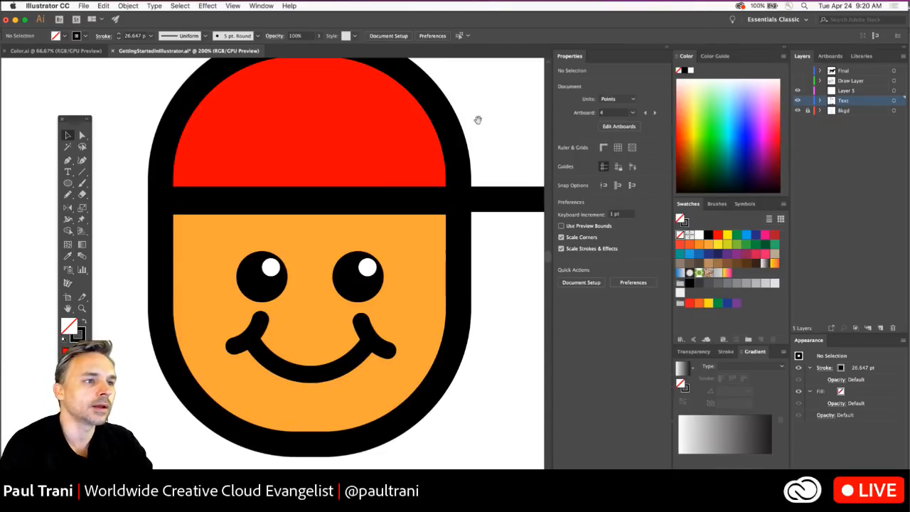
scroll(471, 142, up, 2)
click(64, 5)
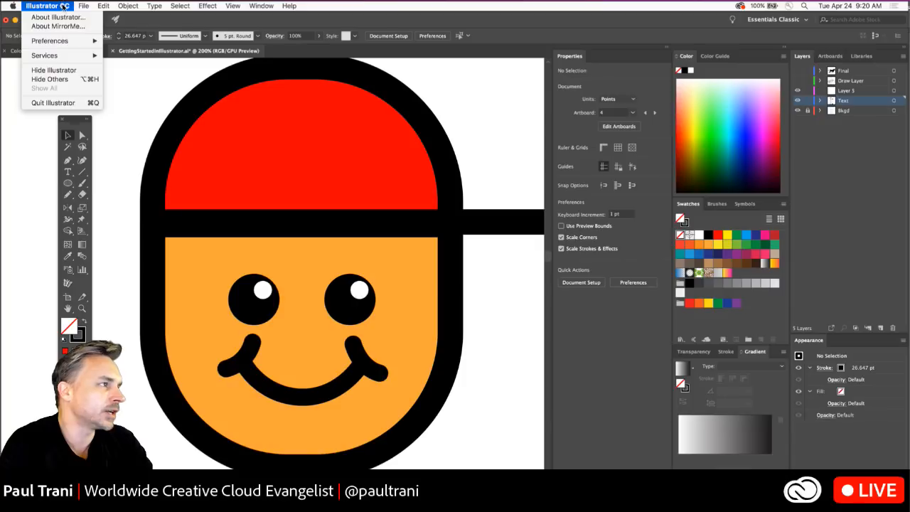
mouse_move(66, 40)
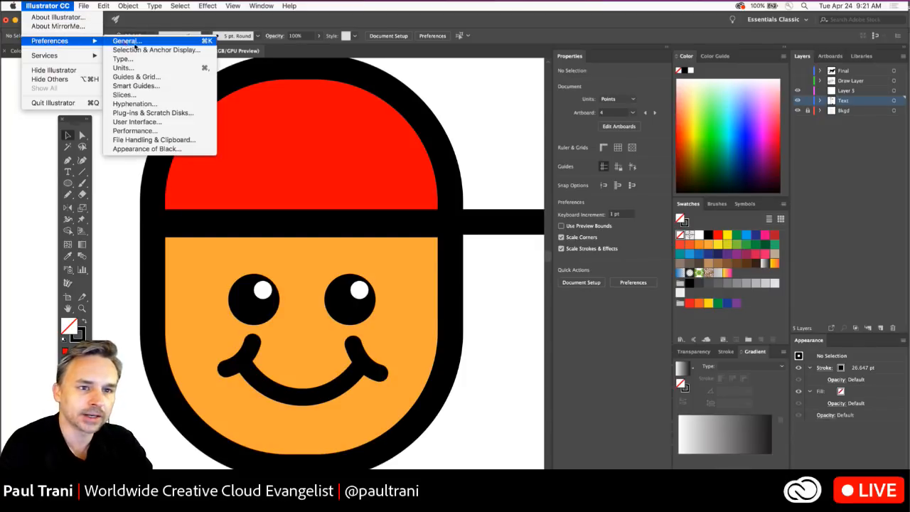
click(714, 218)
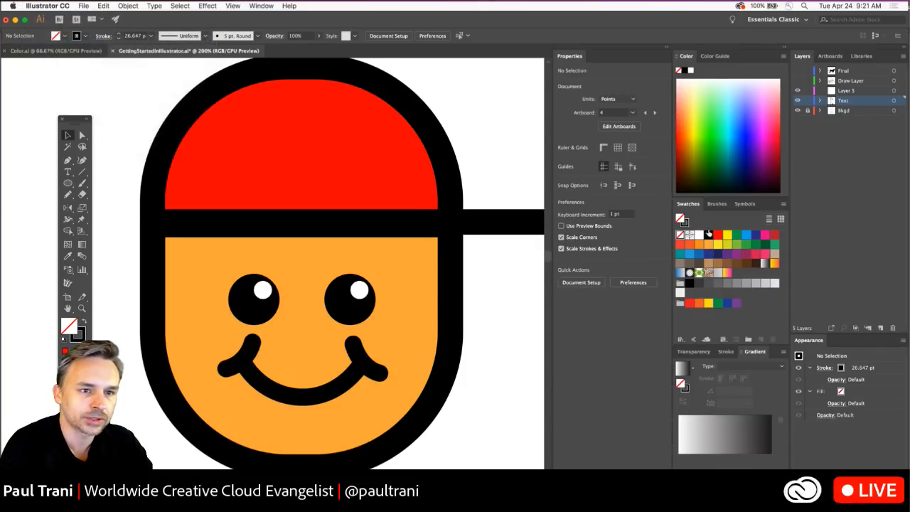
click(84, 5)
key(Escape)
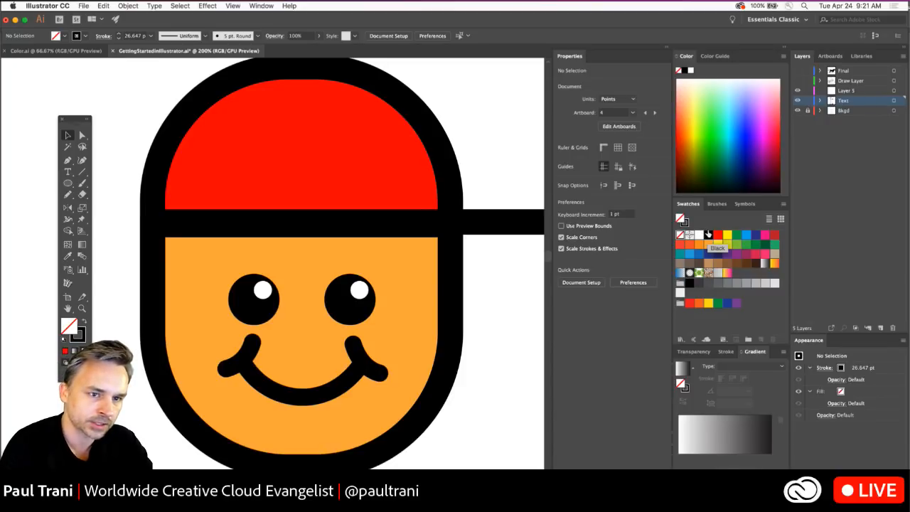
- Open the application preferences and look through the categories from General to Performance
click(55, 8)
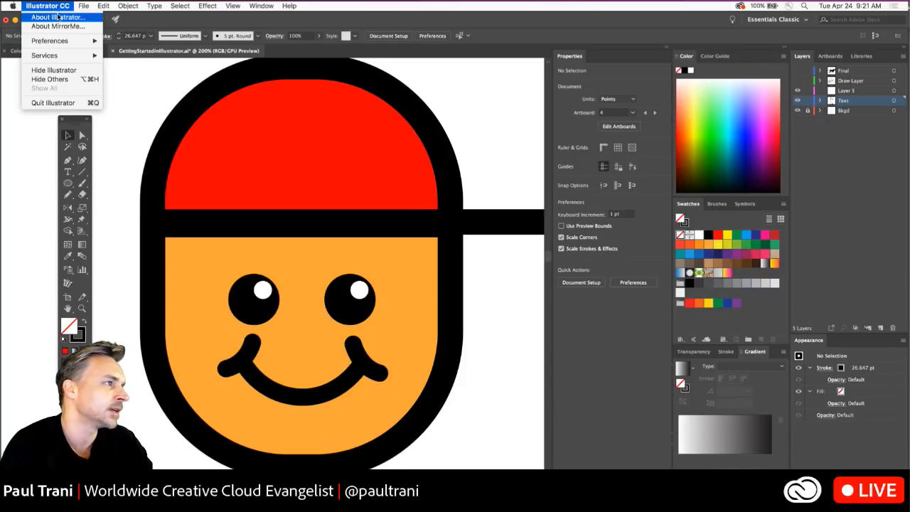
mouse_move(56, 41)
click(135, 41)
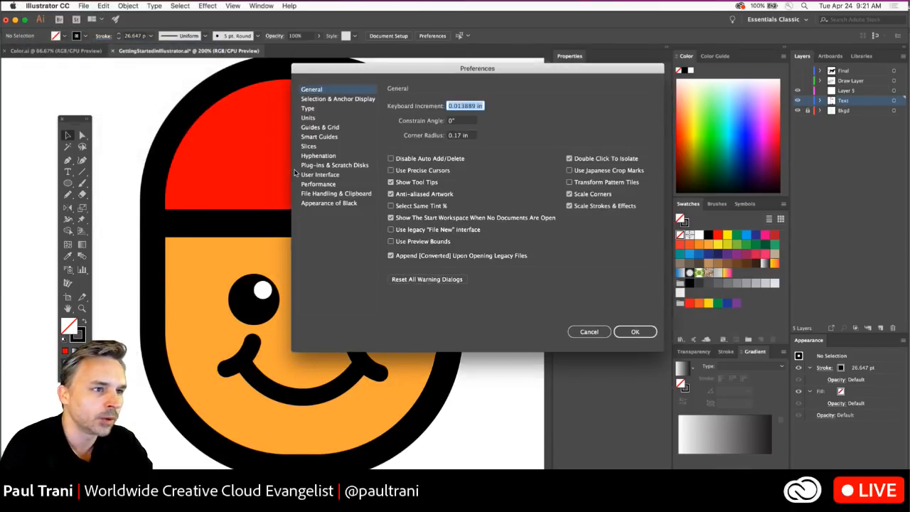
click(316, 98)
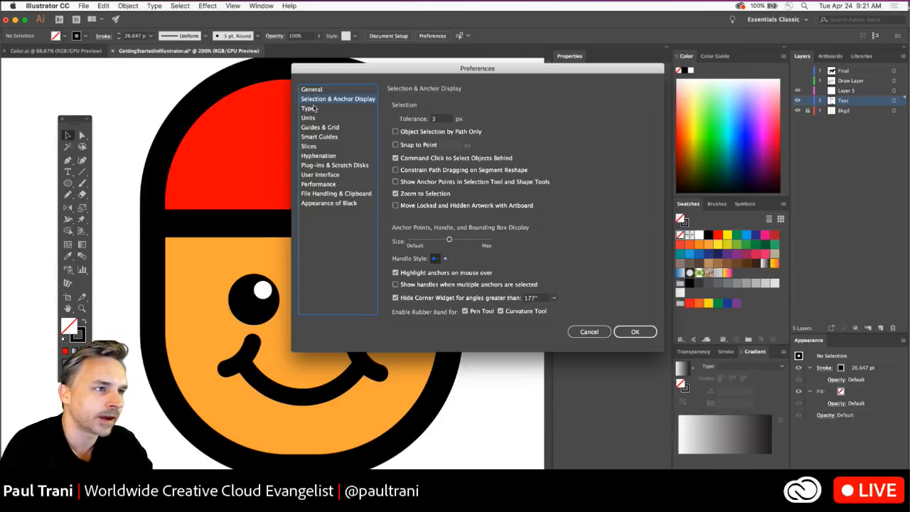
click(312, 117)
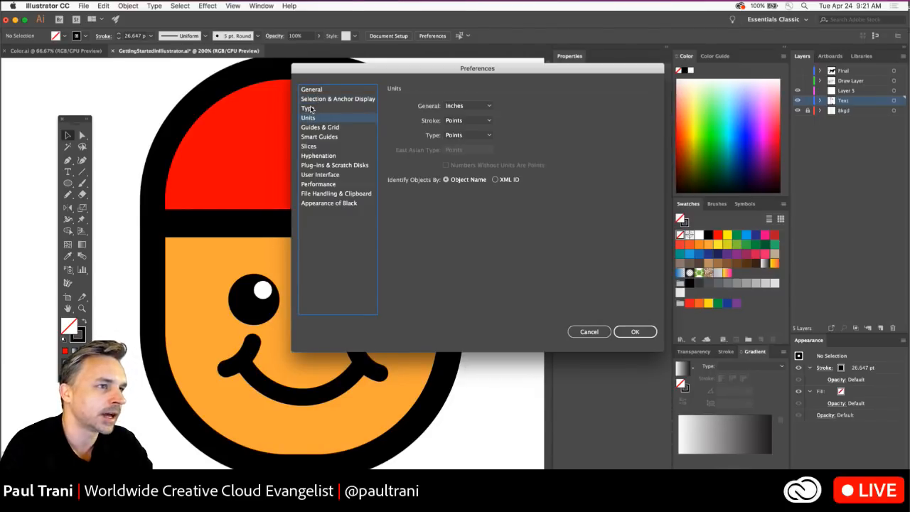
click(311, 109)
click(311, 117)
click(313, 127)
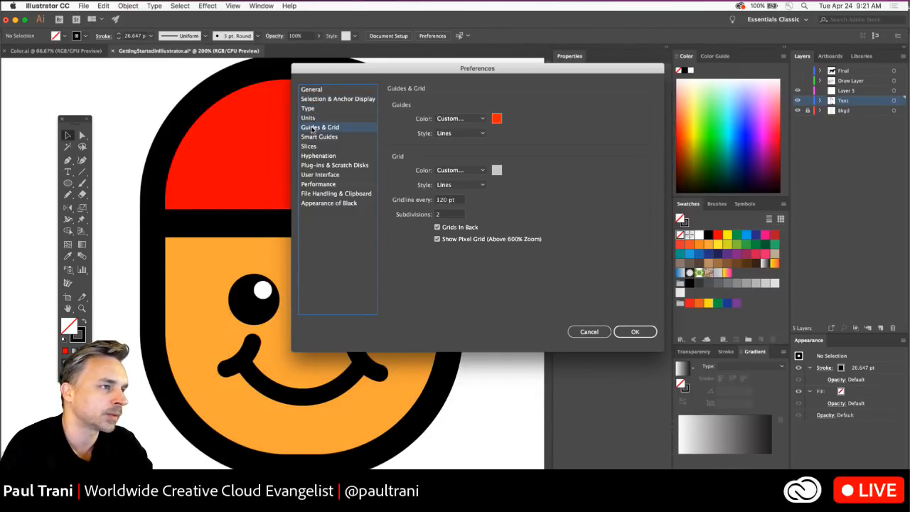
click(313, 136)
click(311, 147)
click(313, 165)
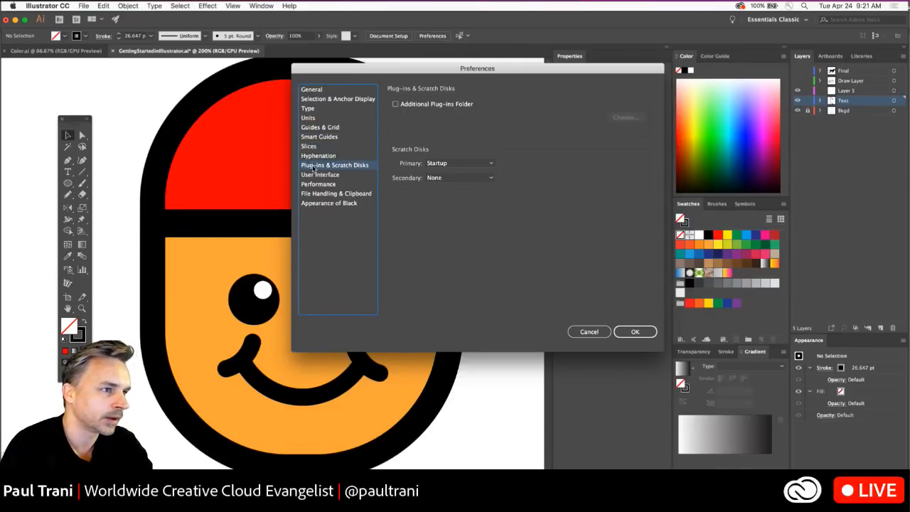
click(322, 186)
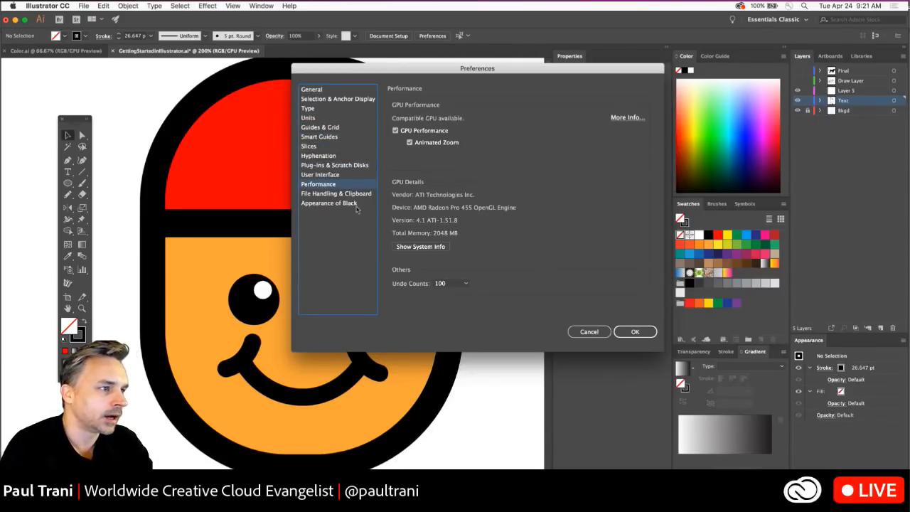
- Set the Appearance of Black preferences to Display All Blacks Accurately on screen and Output All Blacks Accurately for printing and exporting
click(311, 204)
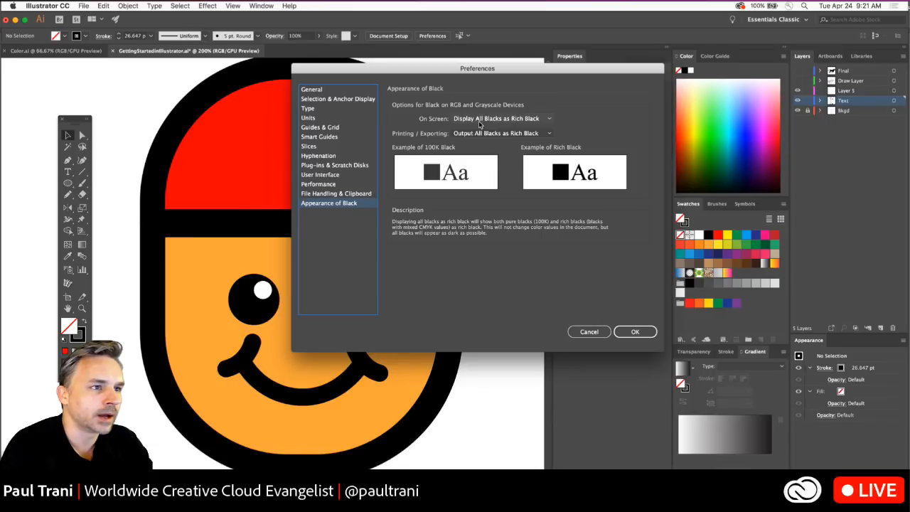
click(458, 120)
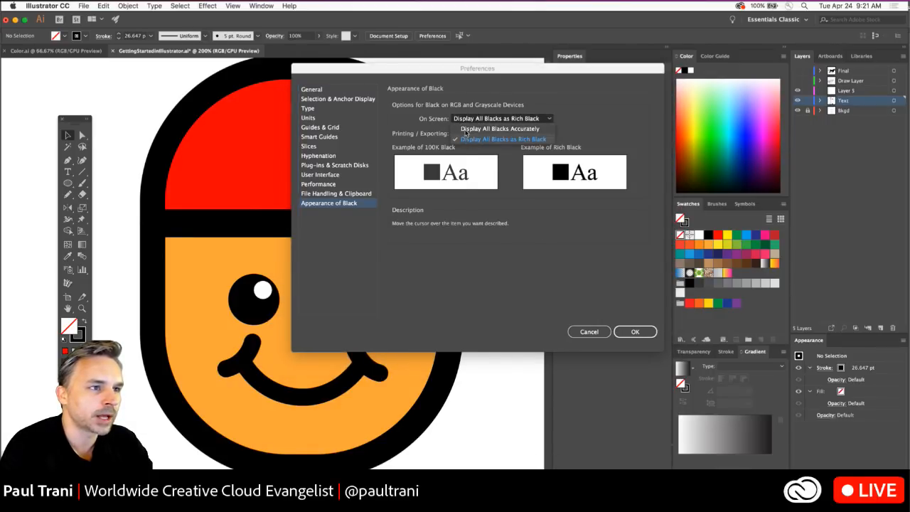
click(467, 128)
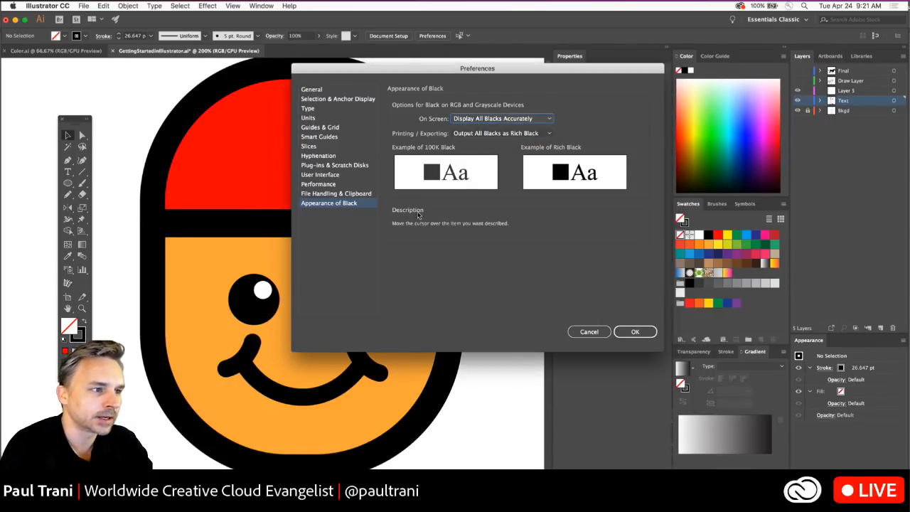
click(465, 133)
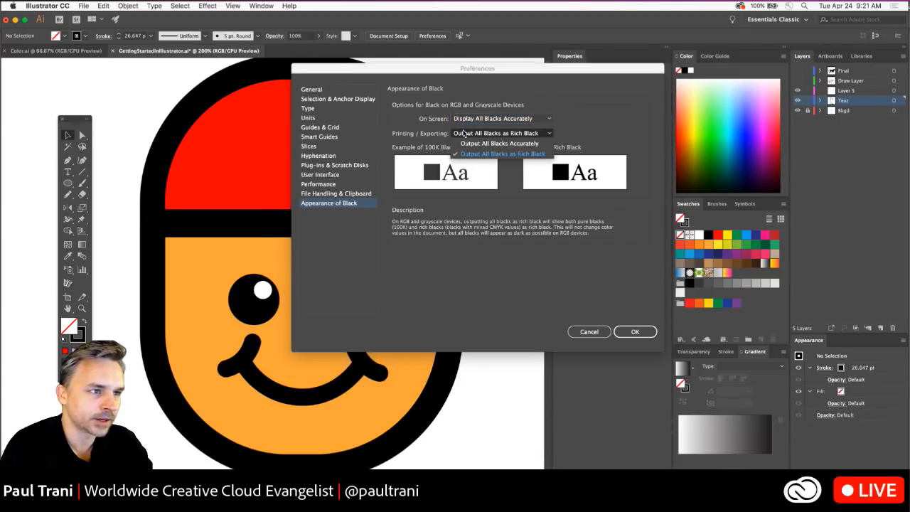
click(465, 144)
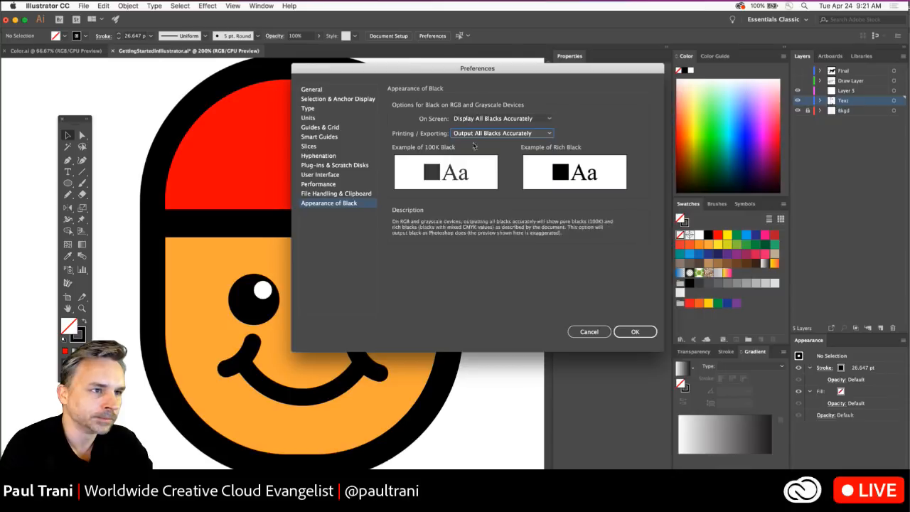
click(635, 332)
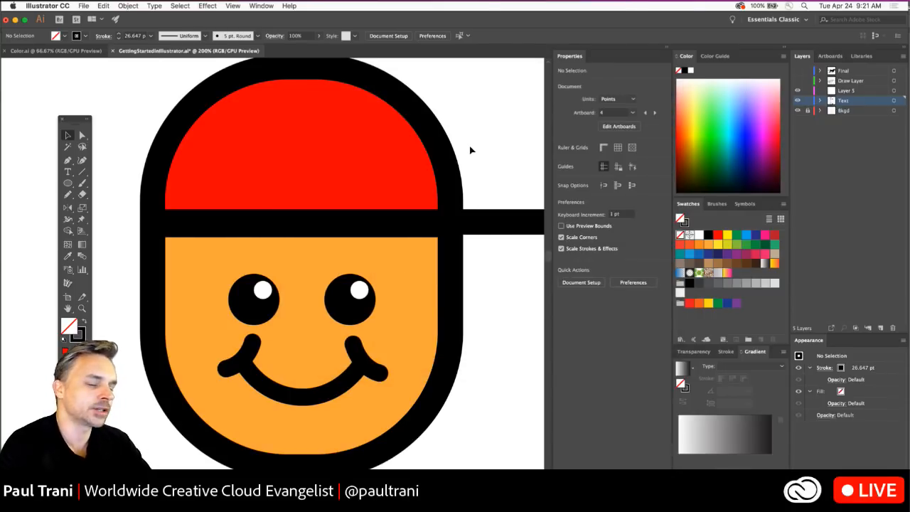
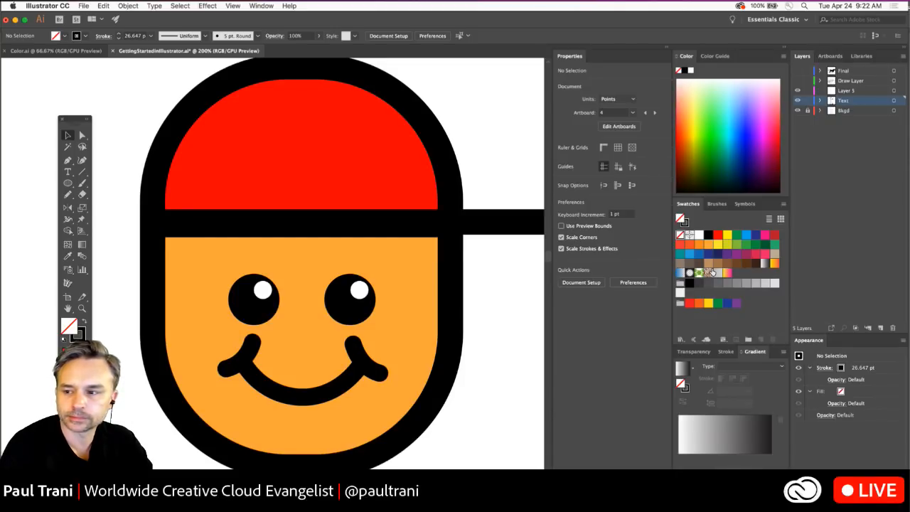
- Move the floating tools clear of the head, make Layer 5 the active layer and lock the Text layer
drag(324, 175, 291, 160)
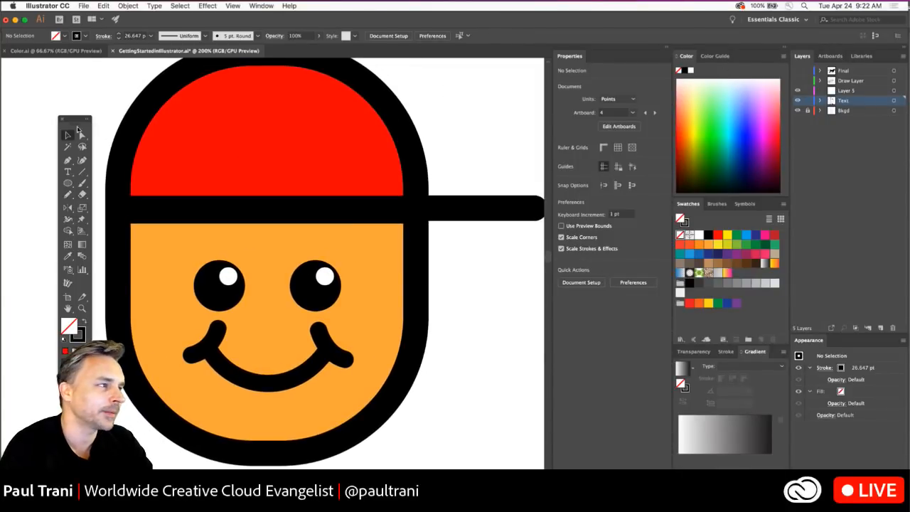
drag(73, 123, 50, 107)
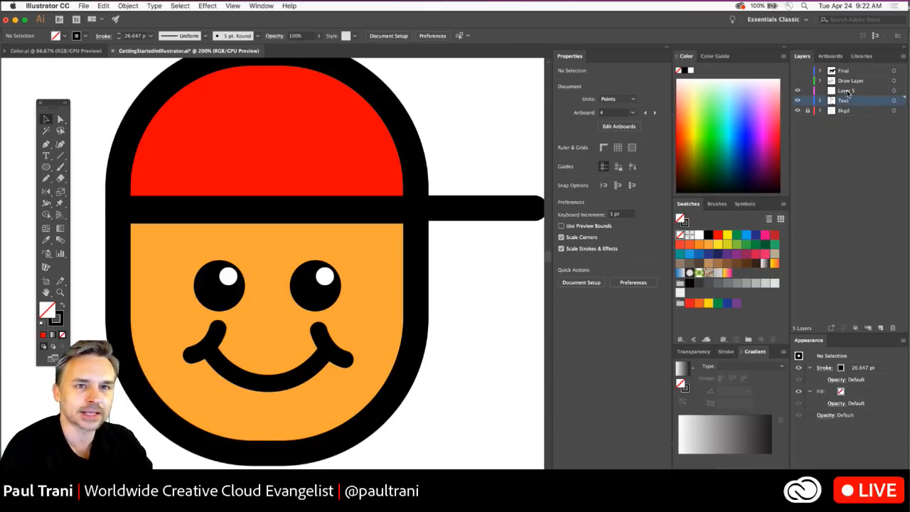
click(848, 91)
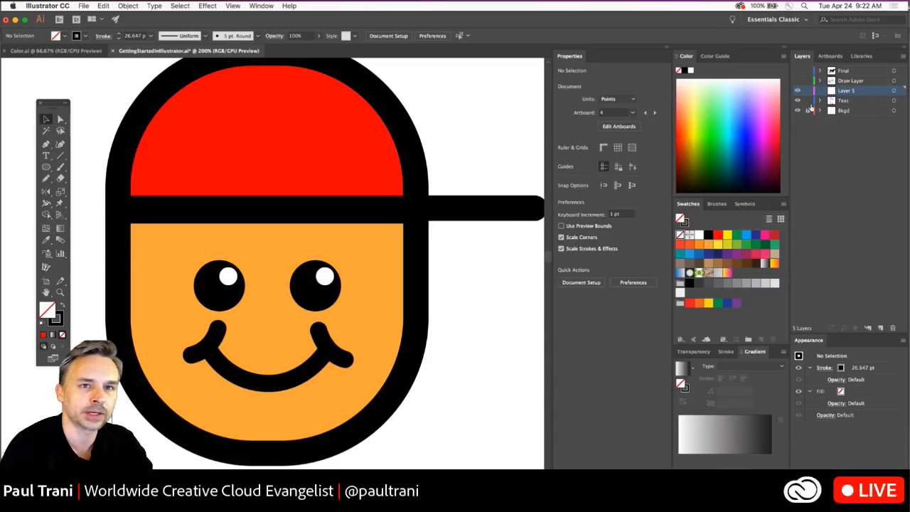
click(809, 101)
- Draw a closed Pen shape under the brim, curving down to the face's right edge, and give it a black fill without stroke
click(47, 143)
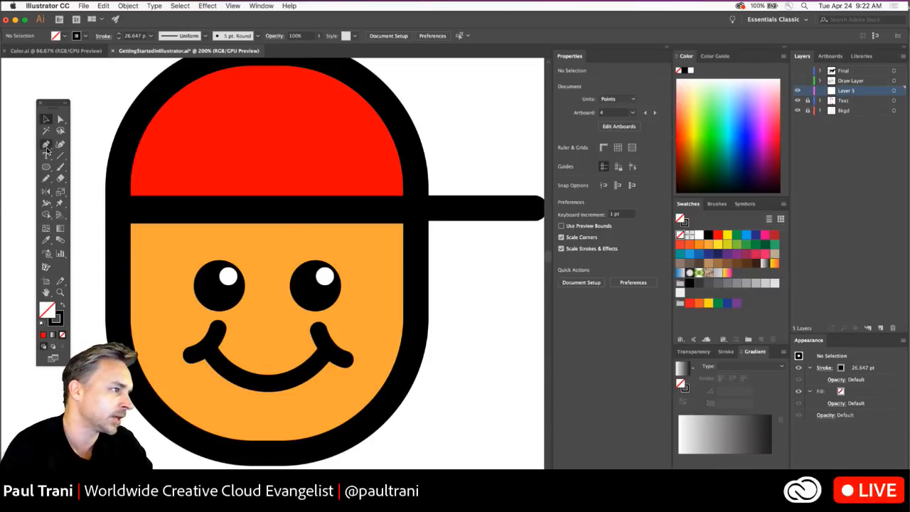
click(127, 215)
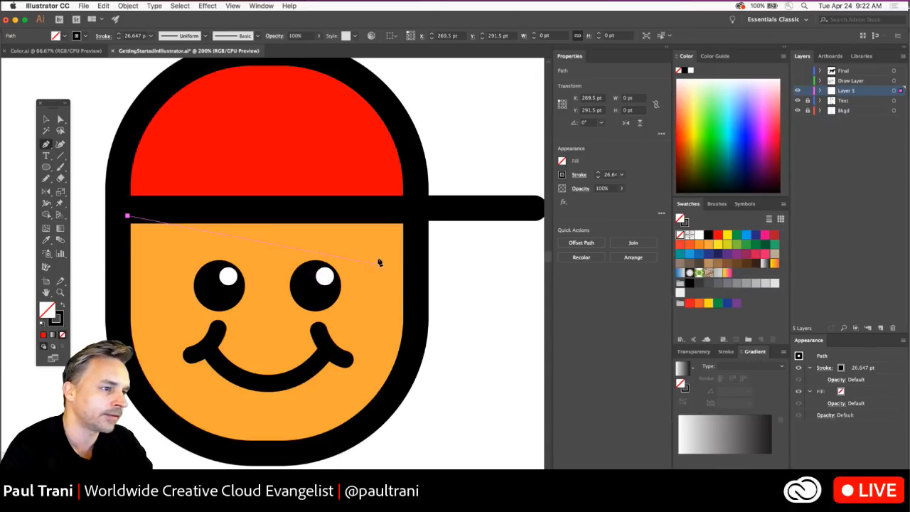
drag(371, 263, 402, 297)
mouse_move(416, 332)
mouse_down()
mouse_move(430, 206)
mouse_move(417, 206)
mouse_up()
click(415, 209)
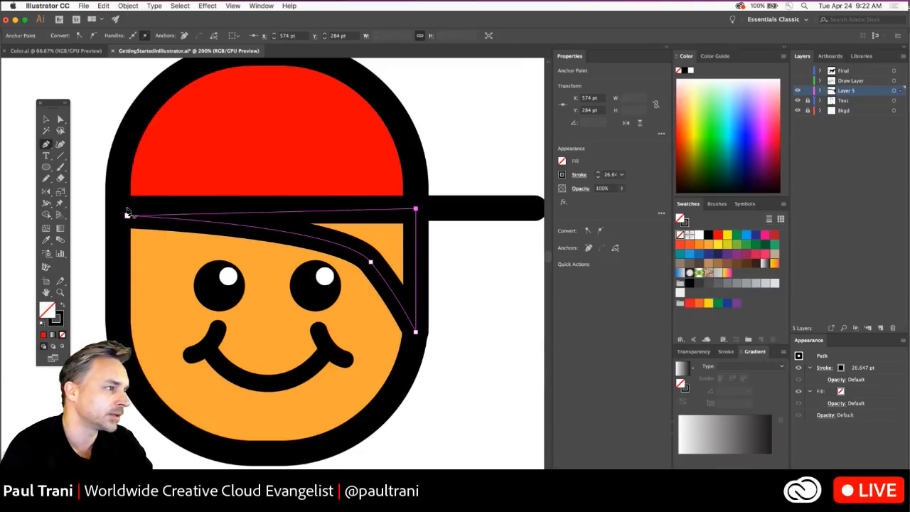
click(127, 214)
click(61, 303)
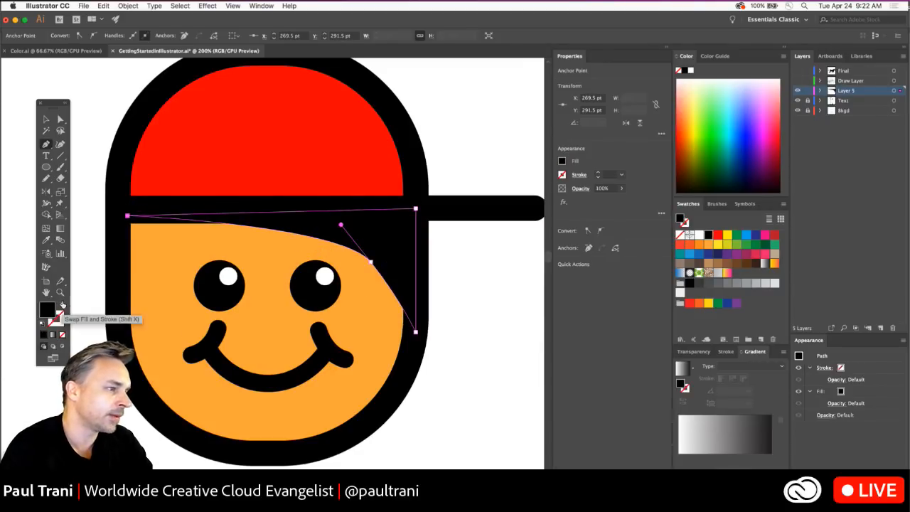
key(v)
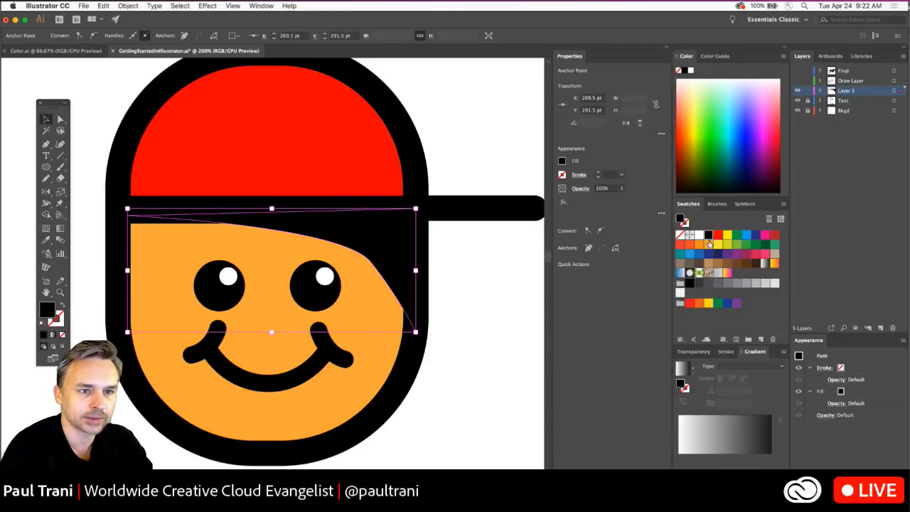
- Try the face's orange swatch as the fill of the shape under the brim, and return the fill to Black
click(708, 245)
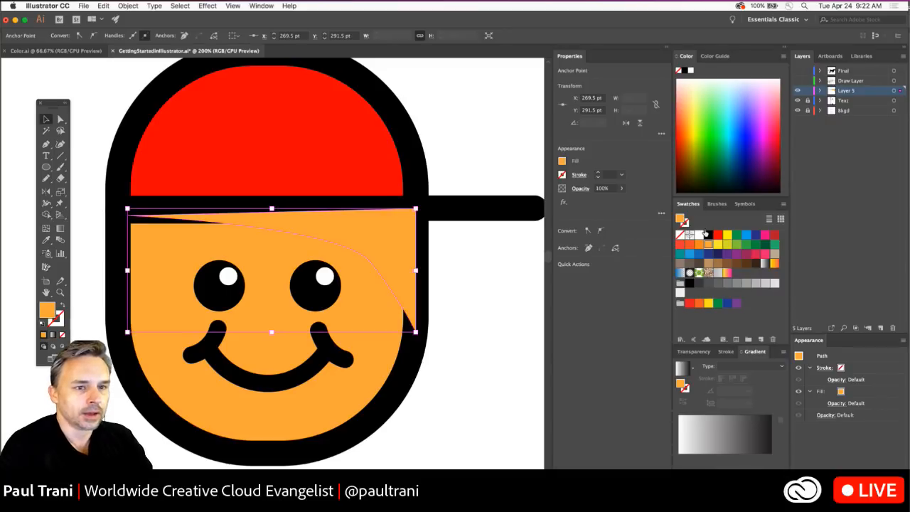
click(707, 234)
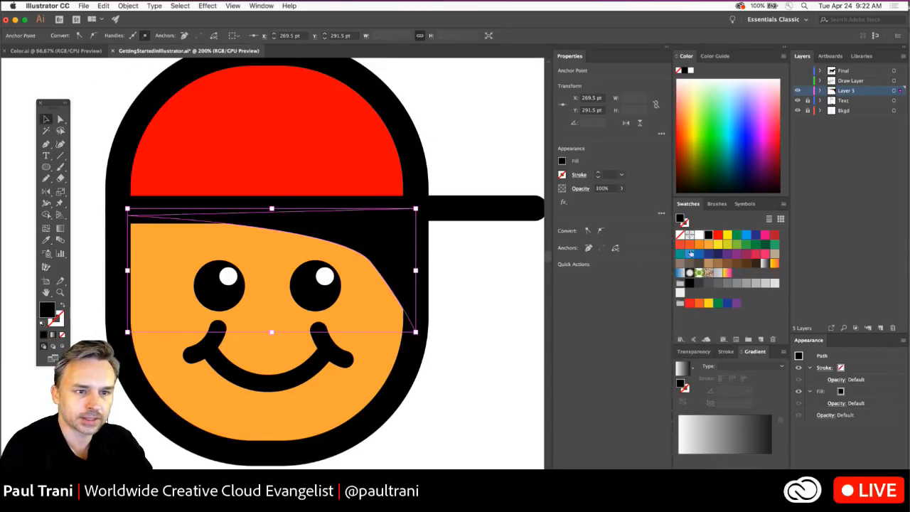
click(563, 161)
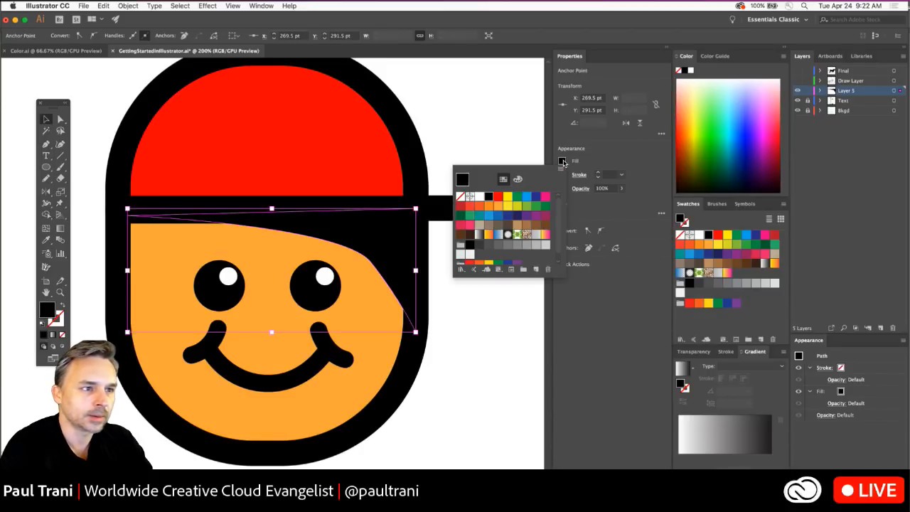
click(644, 164)
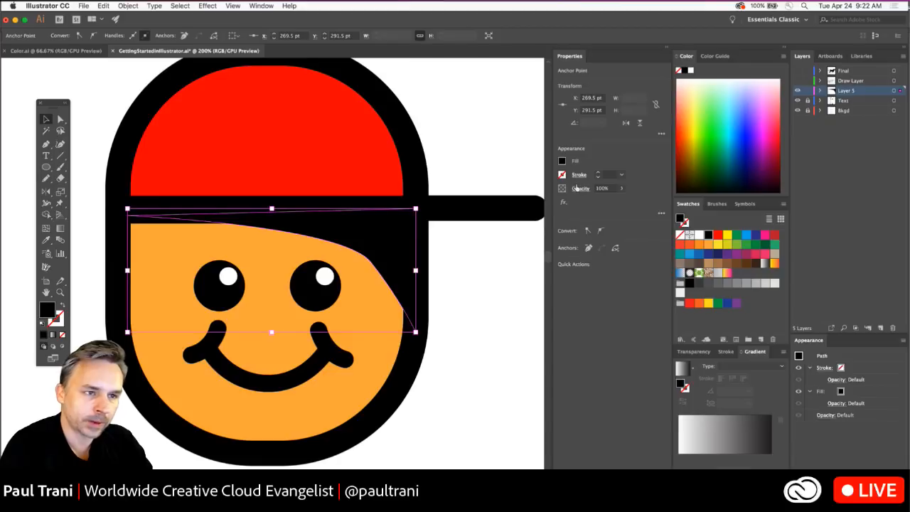
- Set the opacity of the shadow under the brim to 28% and adjust the middle anchor's handle to round its curve
click(621, 189)
drag(623, 201, 596, 201)
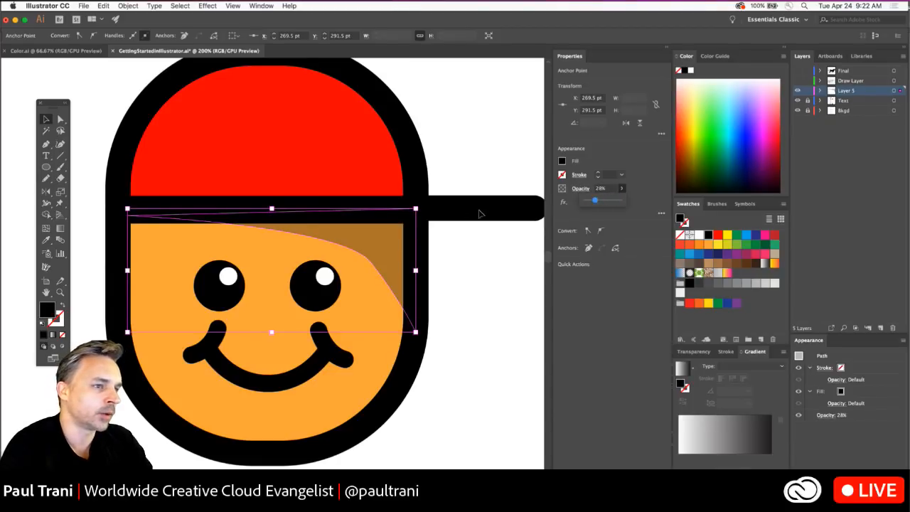
click(61, 119)
click(371, 262)
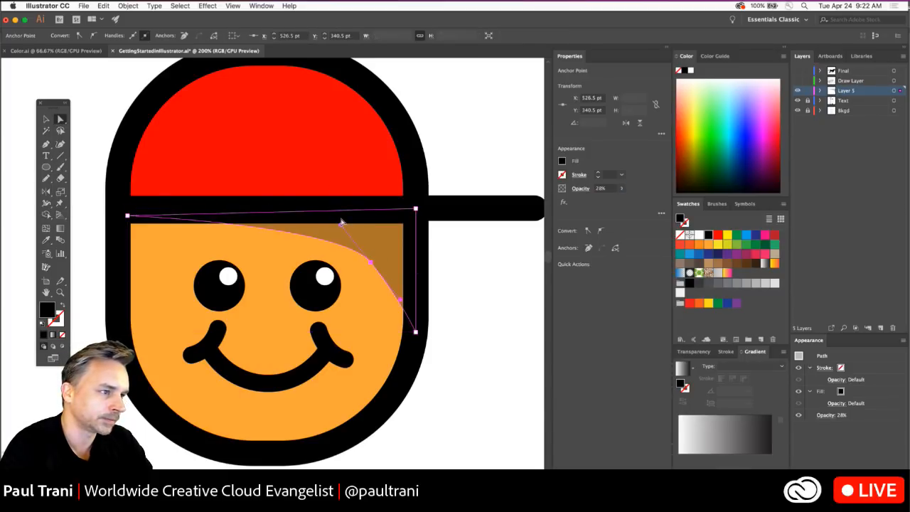
drag(341, 222, 329, 226)
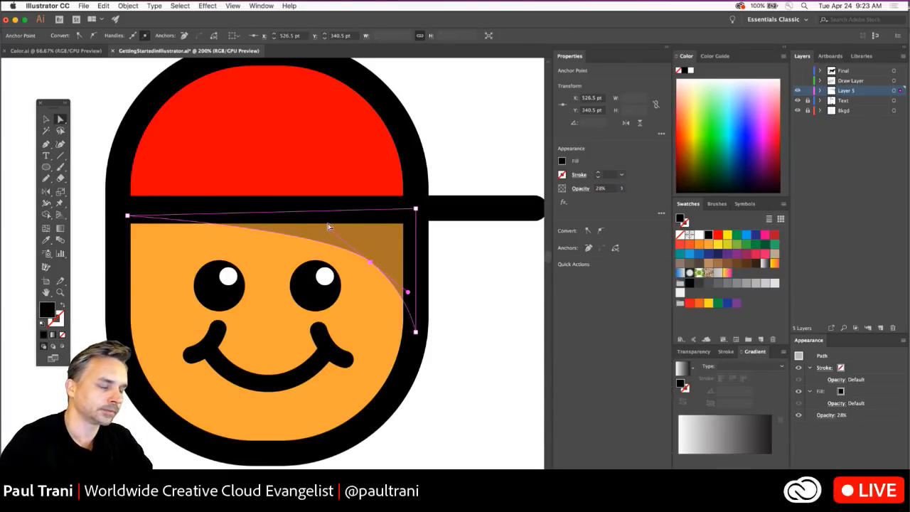
- Nudge the middle anchor point of the face shadow's curve up and to the left, to X 515.5 pt, Y 333.5 pt
key(Left)
key(Left)
key(Left)
key(Left)
key(Left)
key(Left)
key(Left)
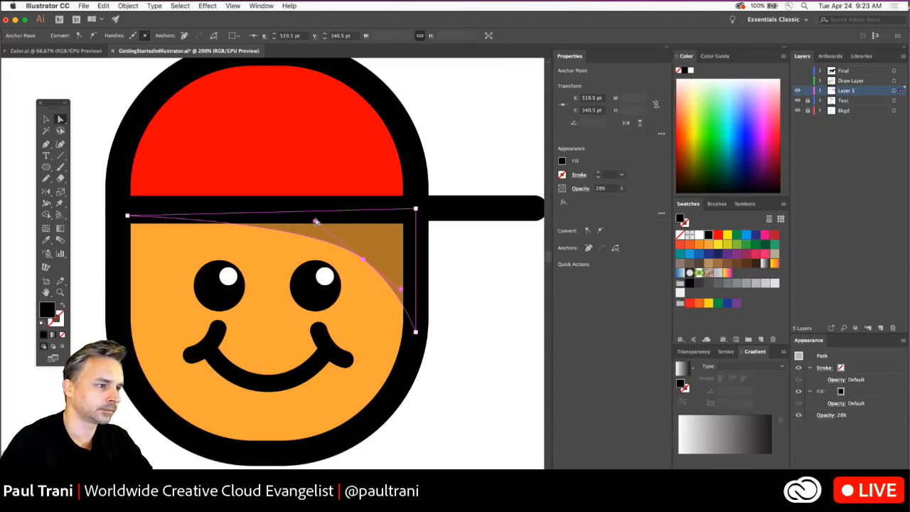
key(Left)
key(Left)
key(Left)
key(Up)
key(Up)
key(Up)
key(Up)
key(Up)
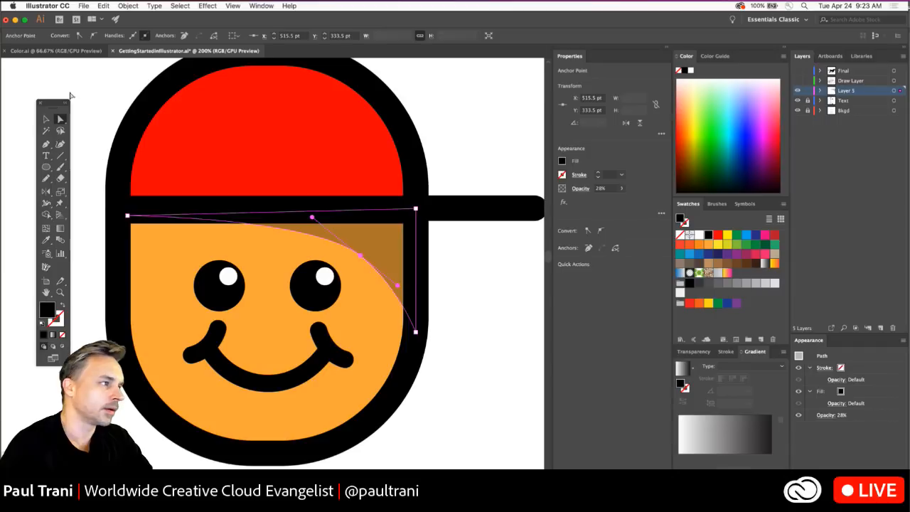
click(46, 118)
click(109, 102)
scroll(109, 102, left, 4)
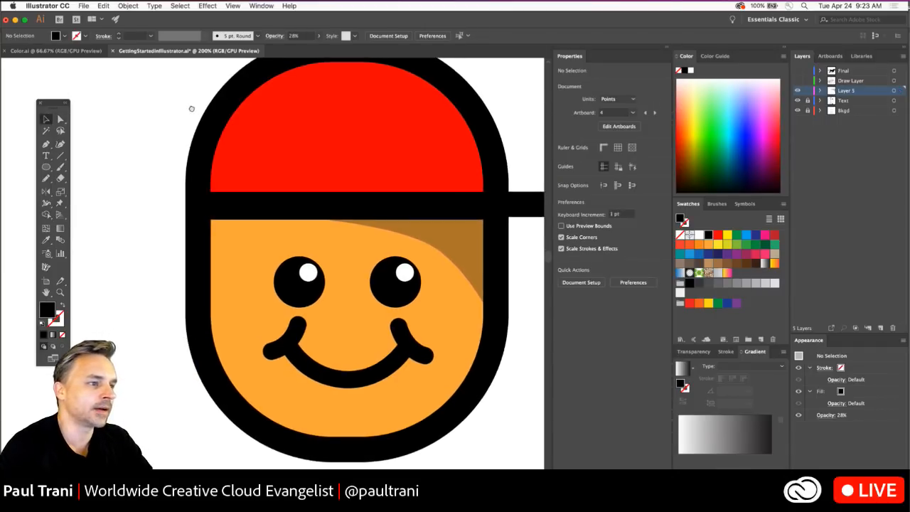
- Add an anchor point on the face shadow's upper edge and reposition the left points so the shadow spans the full face width
click(60, 119)
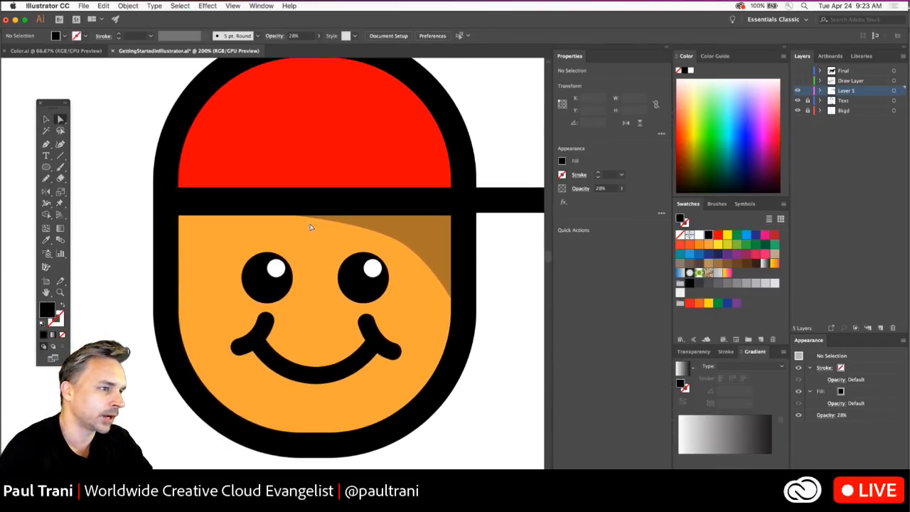
click(351, 229)
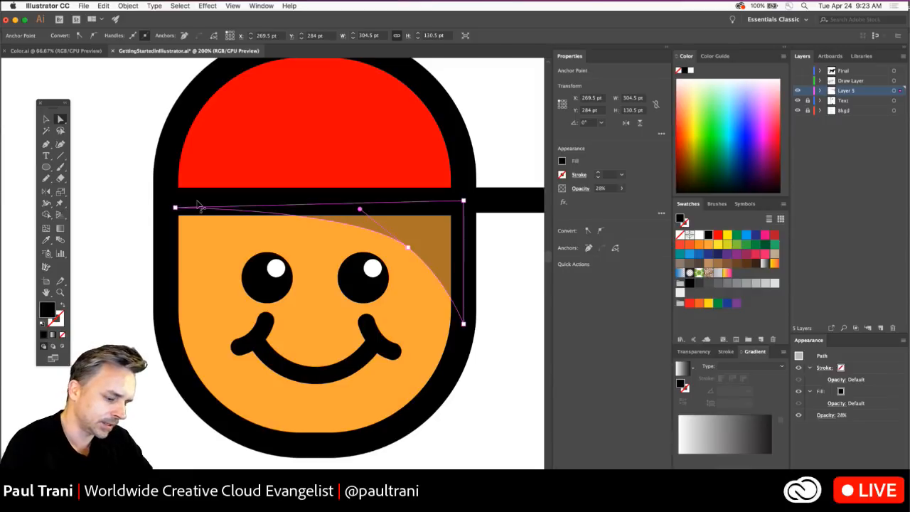
click(265, 206)
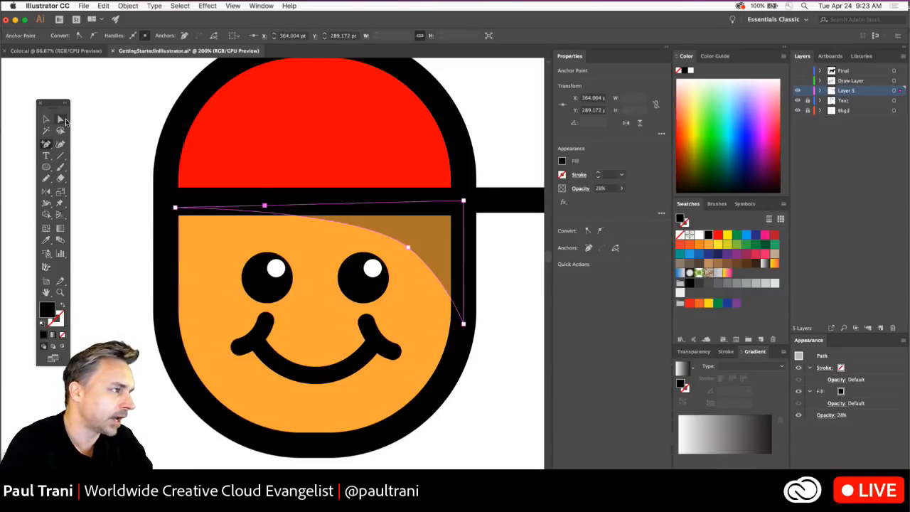
key(a)
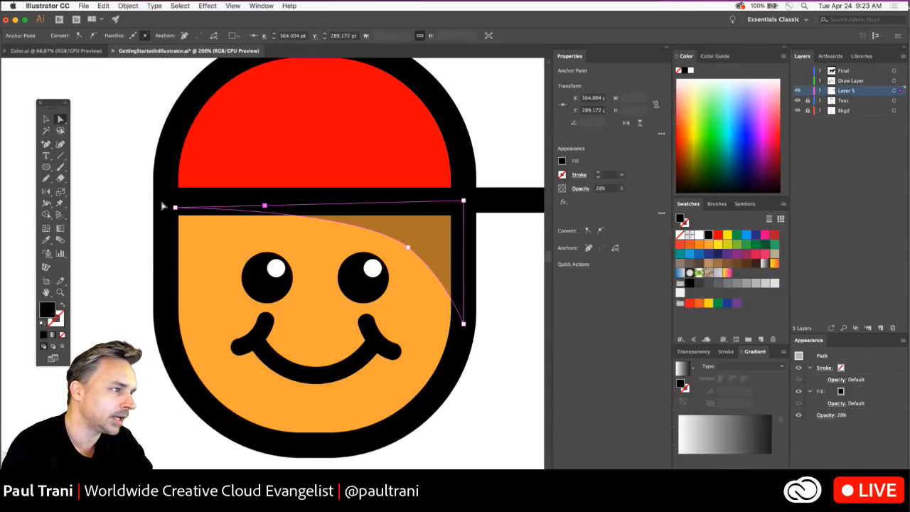
drag(175, 208, 175, 237)
drag(264, 204, 176, 201)
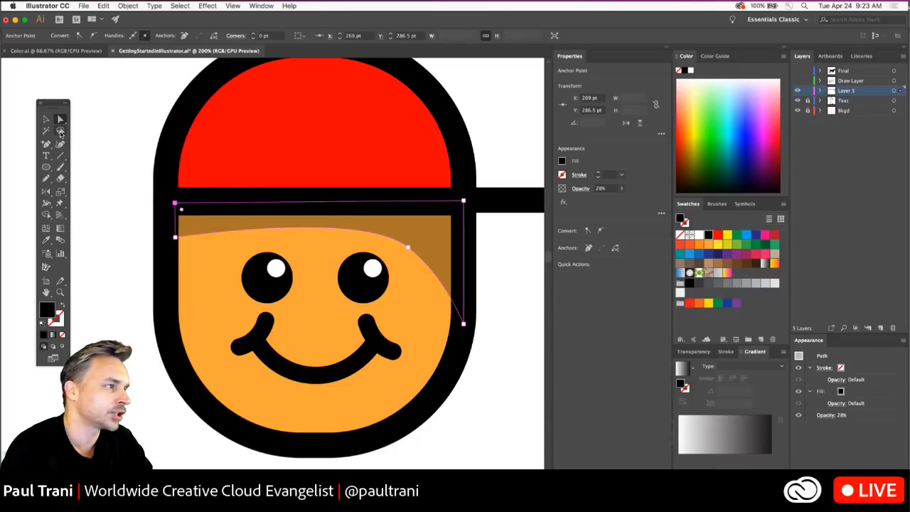
click(157, 102)
scroll(156, 102, up, 2)
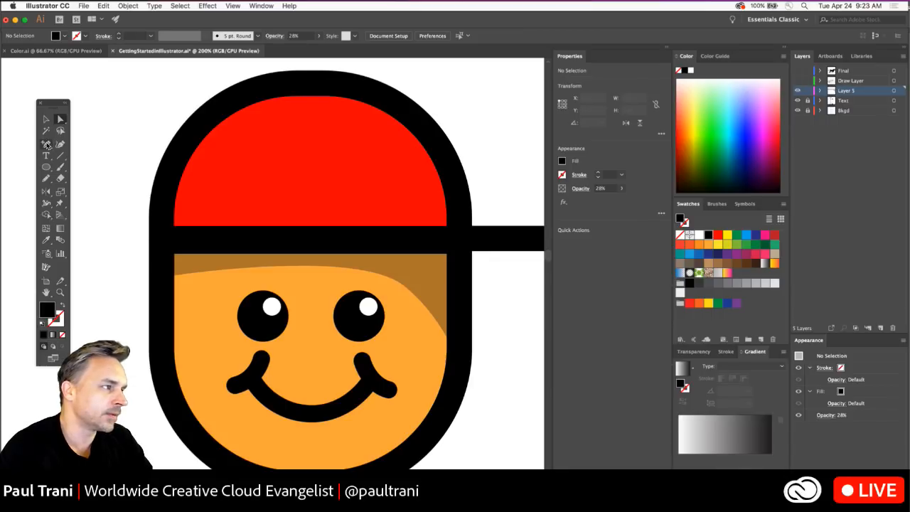
click(46, 146)
click(407, 150)
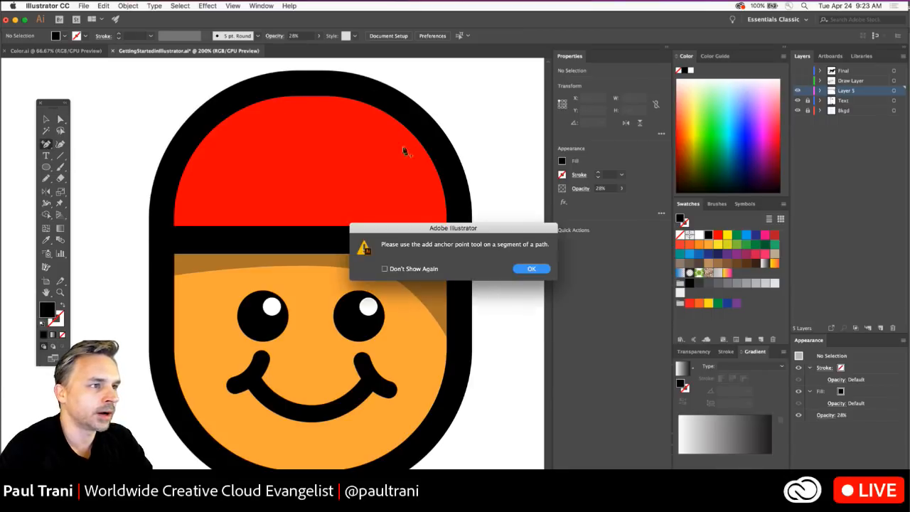
click(532, 269)
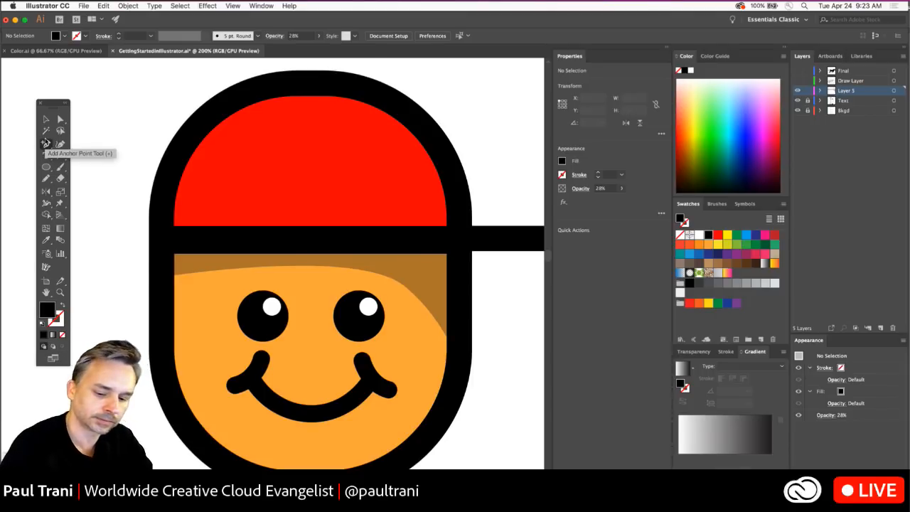
- Draw a closed, black-filled Pen shape over the red cap's right side, curving from its upper right edge down to the brim
key(p)
click(394, 110)
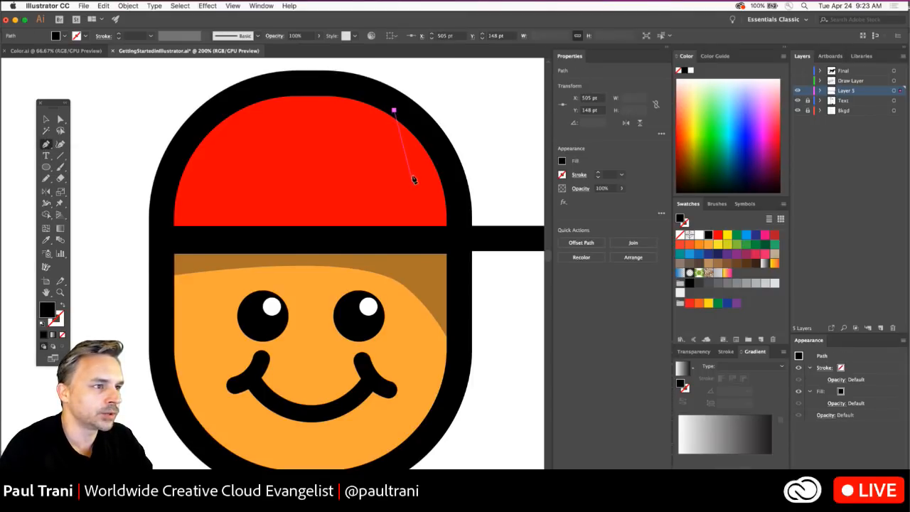
drag(410, 171, 407, 195)
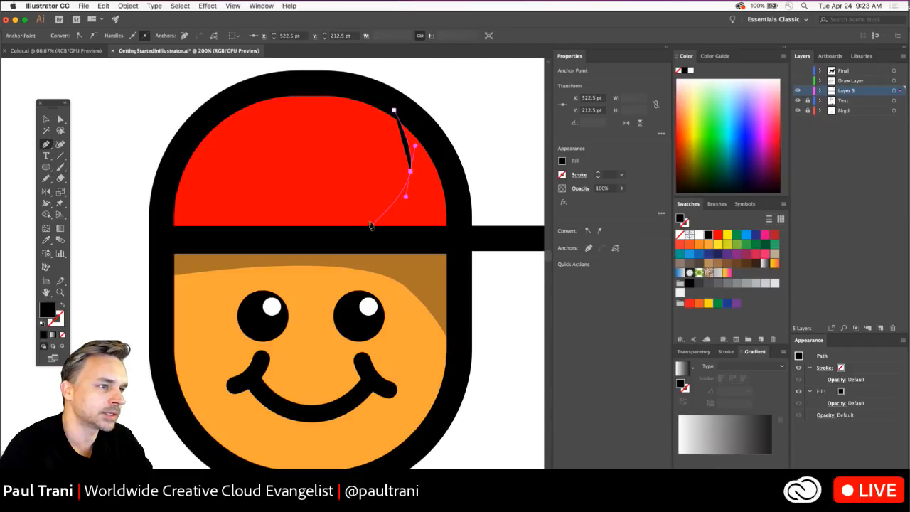
drag(351, 230, 324, 232)
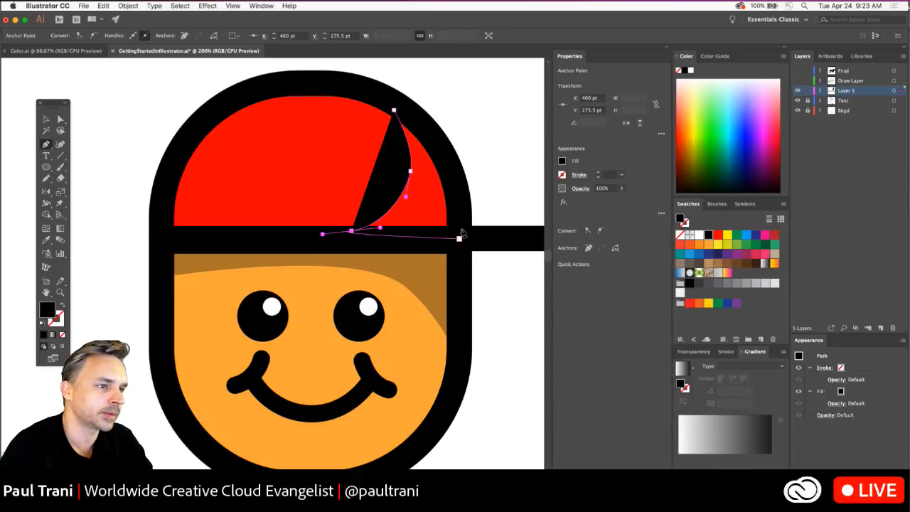
click(460, 238)
drag(443, 153, 429, 133)
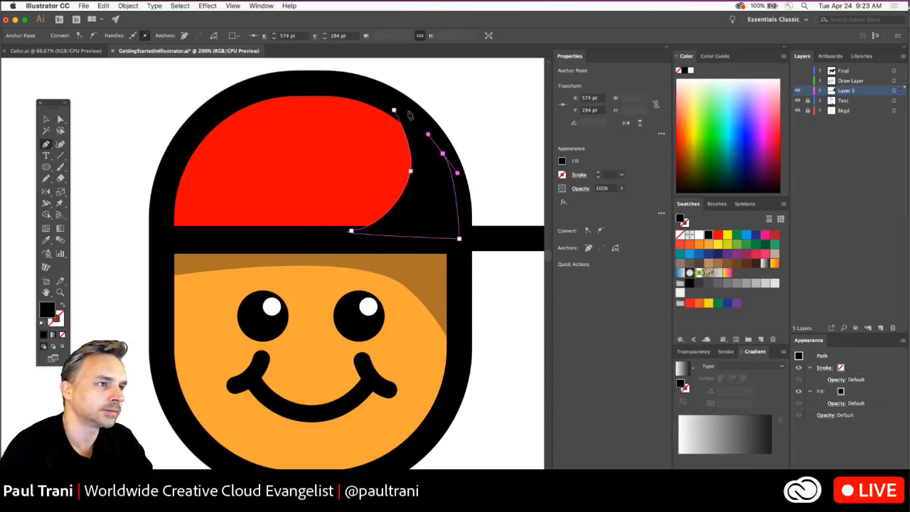
click(396, 110)
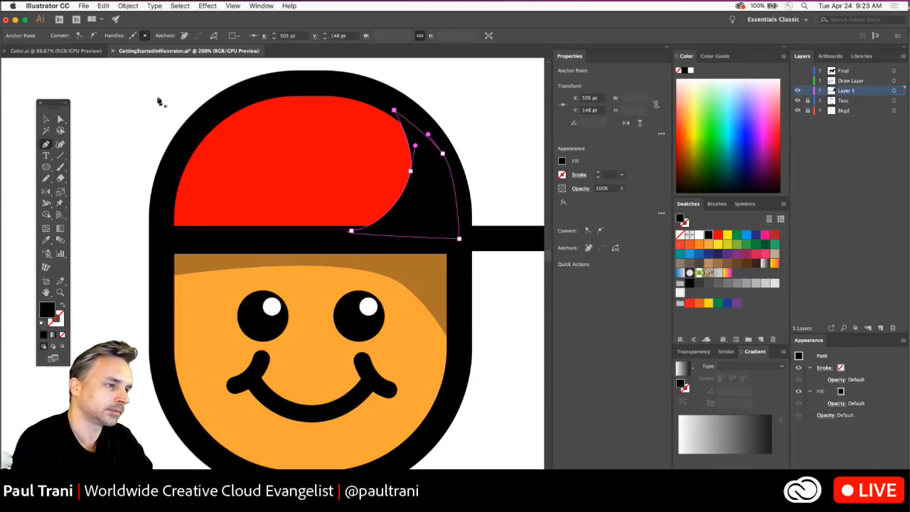
- Set the opacity of the cap's shadow shape to 26% and deselect it
click(46, 120)
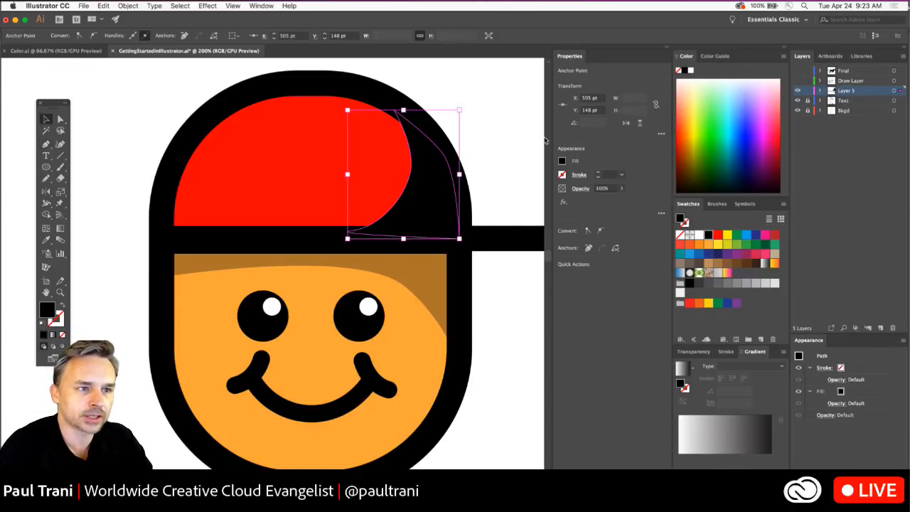
click(622, 188)
drag(621, 201, 599, 202)
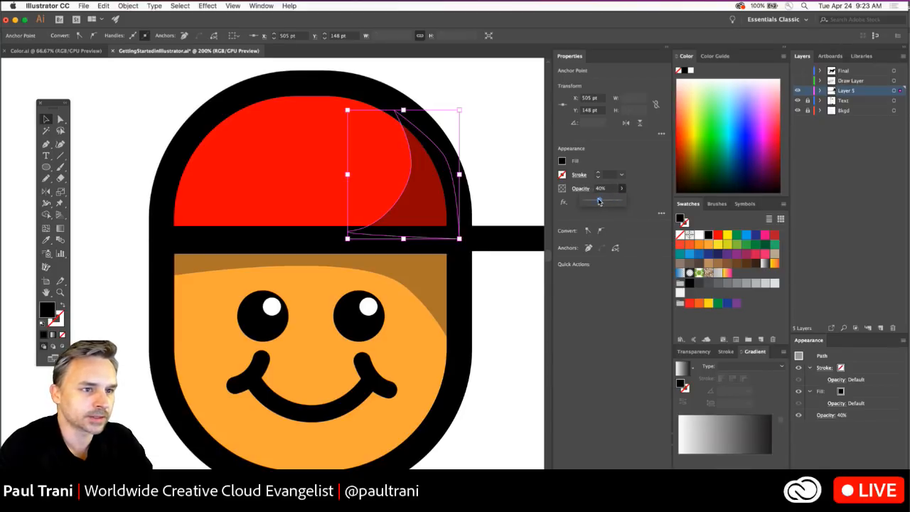
click(150, 113)
key(XF86AudioLowerVolume)
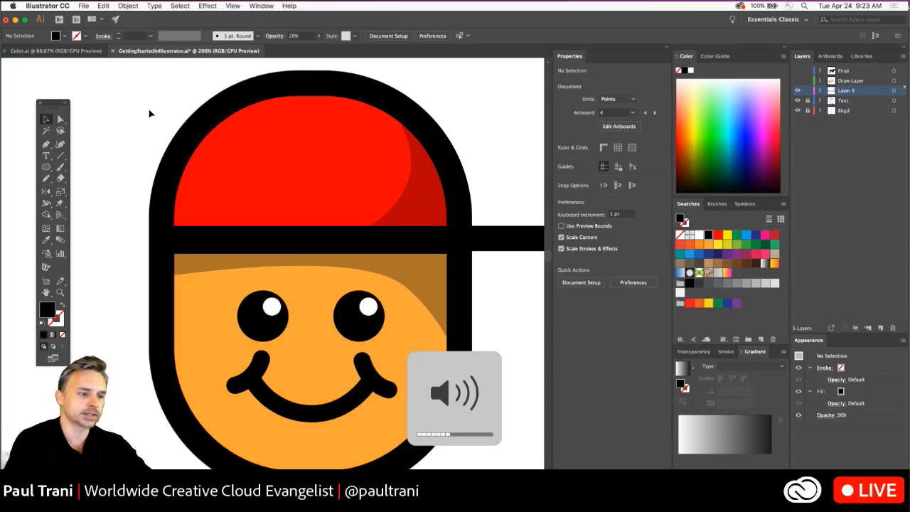
- Unlock the Text layer, select the whole character and scale it down proportionally to about 314 by 301 pt
key(super+minus)
key(super+minus)
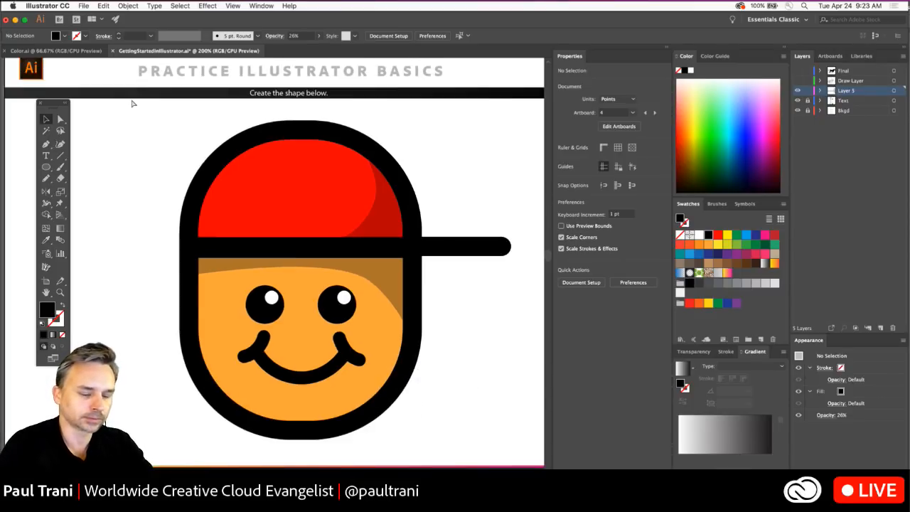
scroll(233, 130, left, 5)
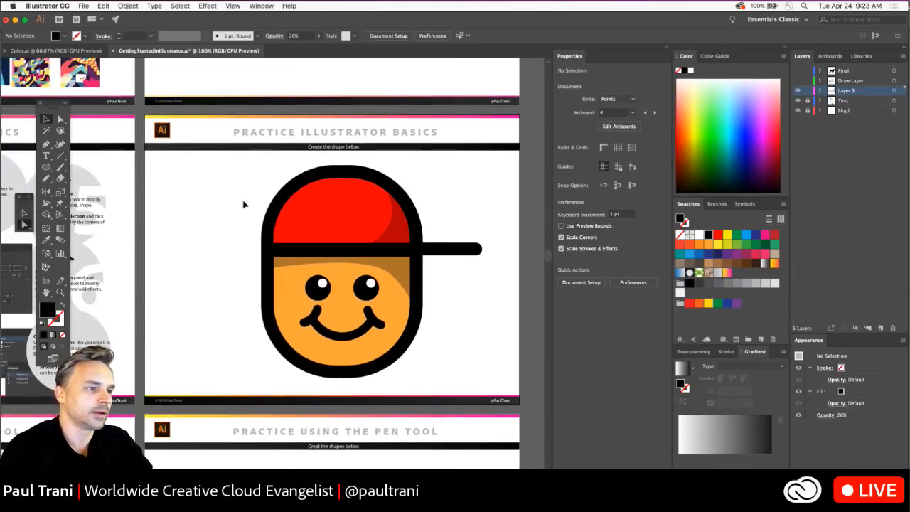
mouse_move(414, 300)
mouse_down()
mouse_move(511, 373)
mouse_move(513, 387)
mouse_up()
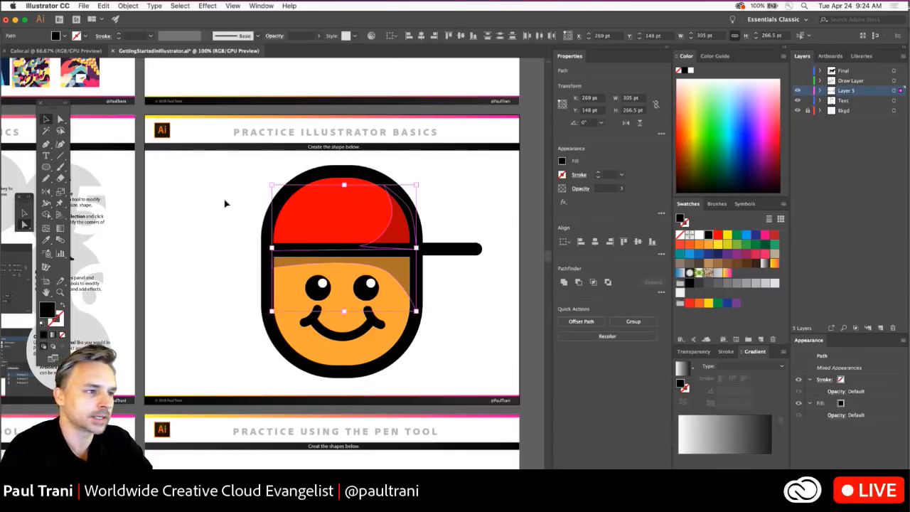
drag(217, 178, 420, 314)
scroll(255, 229, up, 2)
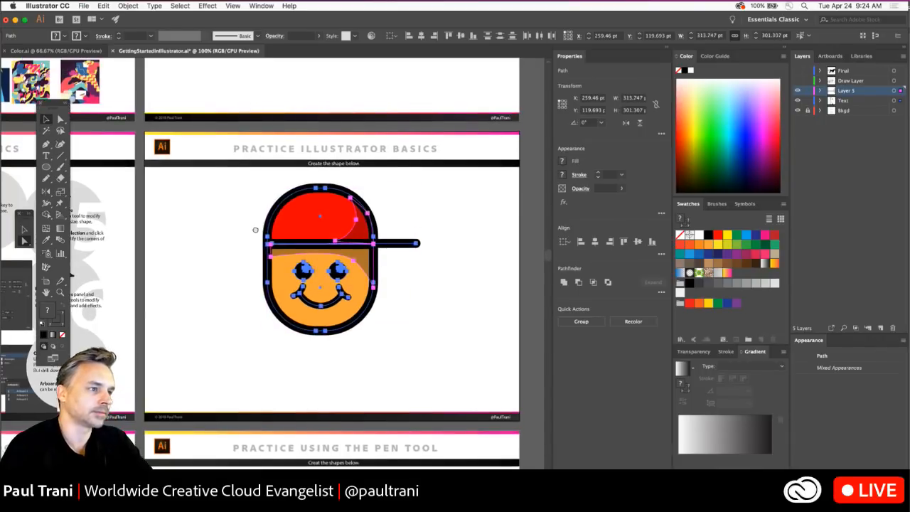
key(super+equal)
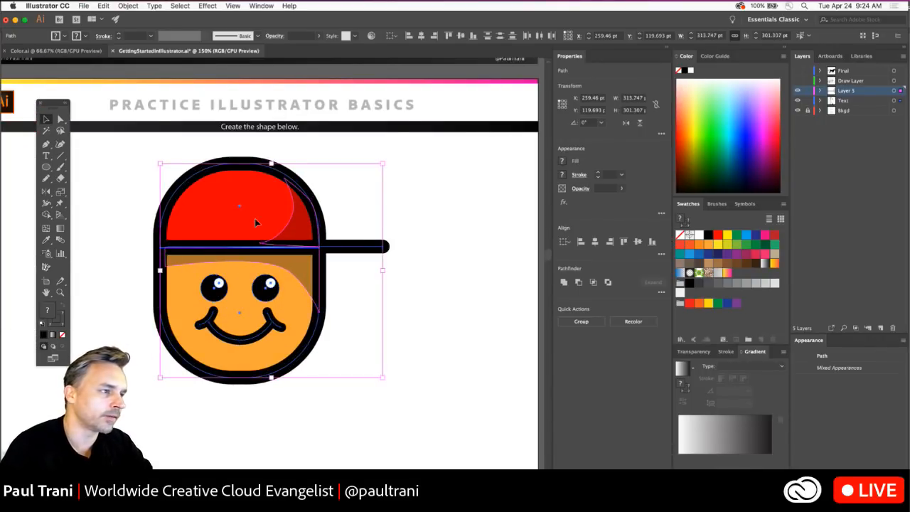
scroll(255, 218, left, 5)
scroll(255, 218, down, 2)
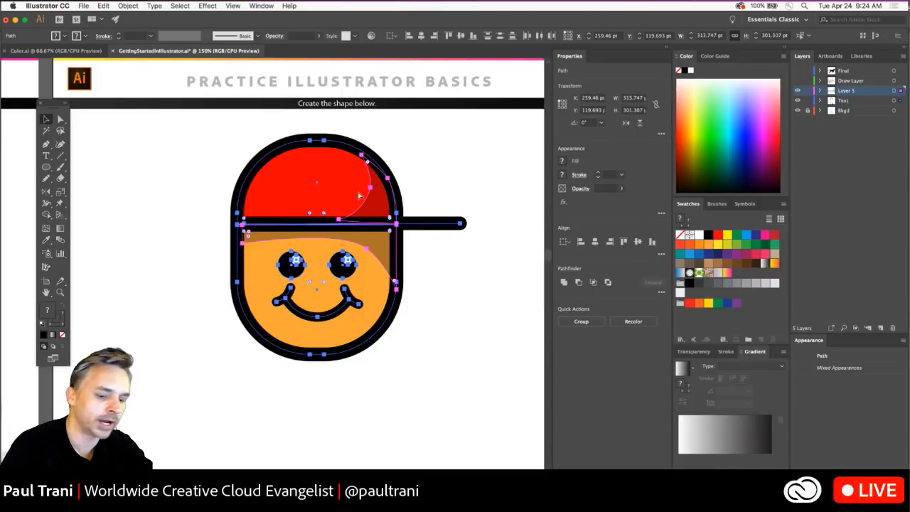
key(super+equal)
scroll(451, 192, left, 5)
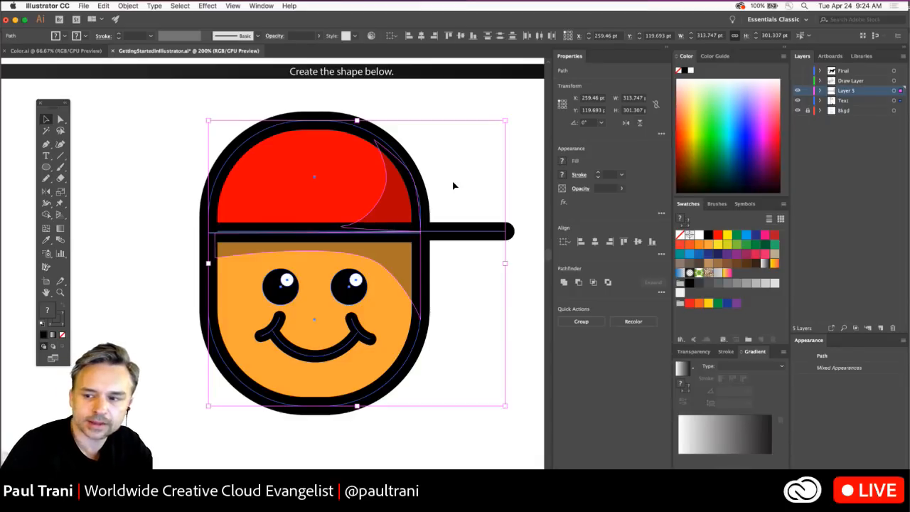
click(484, 98)
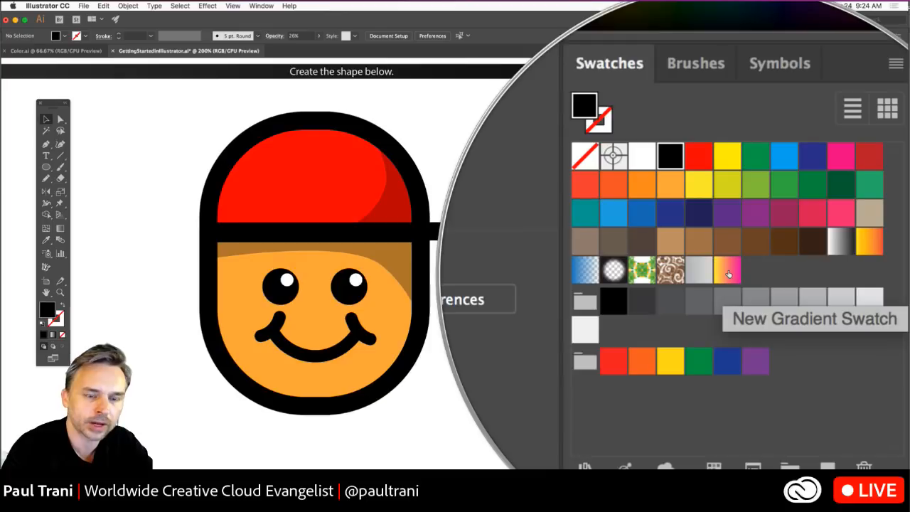
- Create a new document from the recent 11 x 8.5 in Letter preset in CMYK Color, and close it again
click(84, 6)
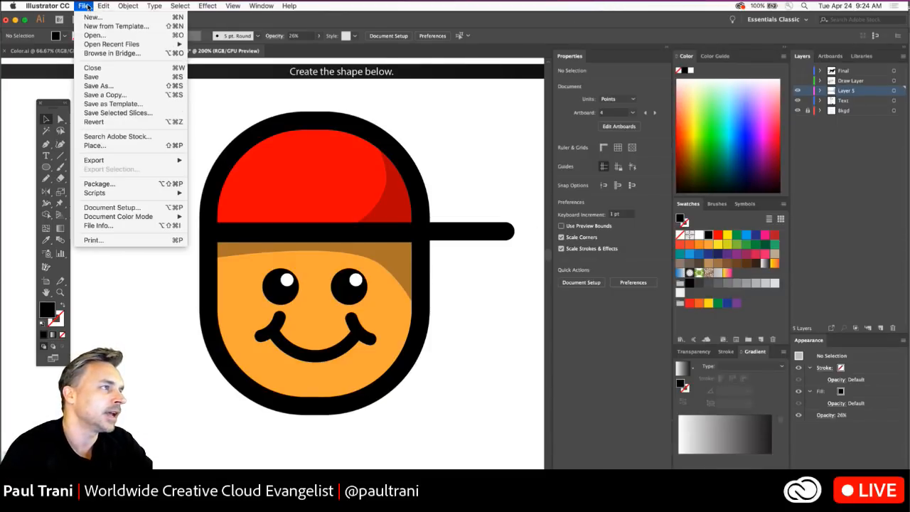
click(91, 18)
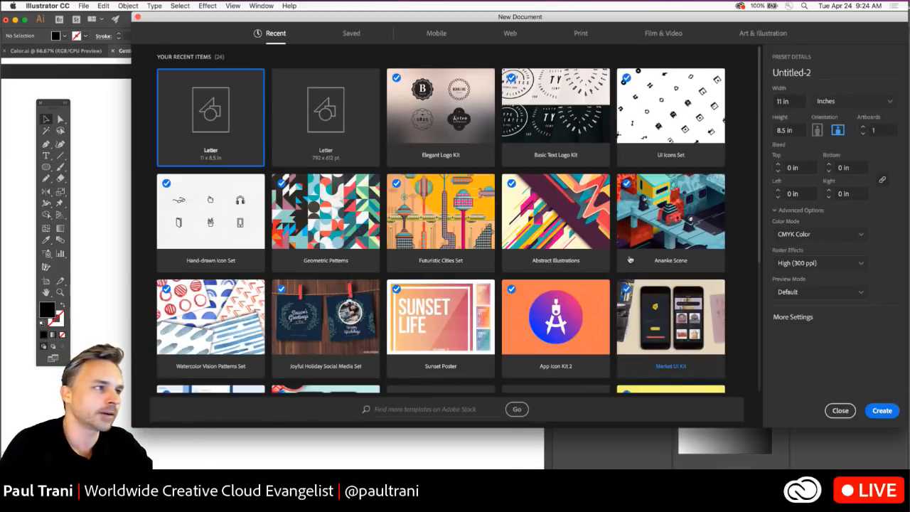
click(883, 411)
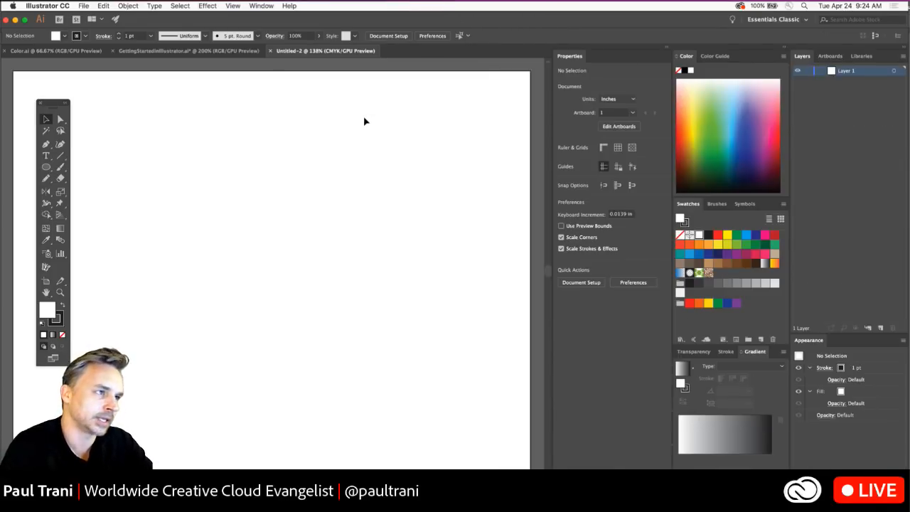
click(271, 50)
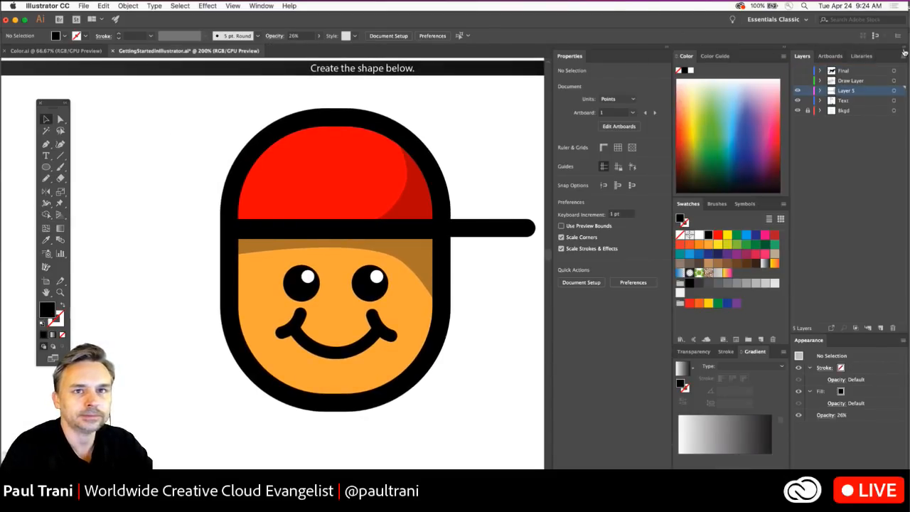
- Narrow the docked panel columns to give the canvas more width
drag(789, 62, 868, 60)
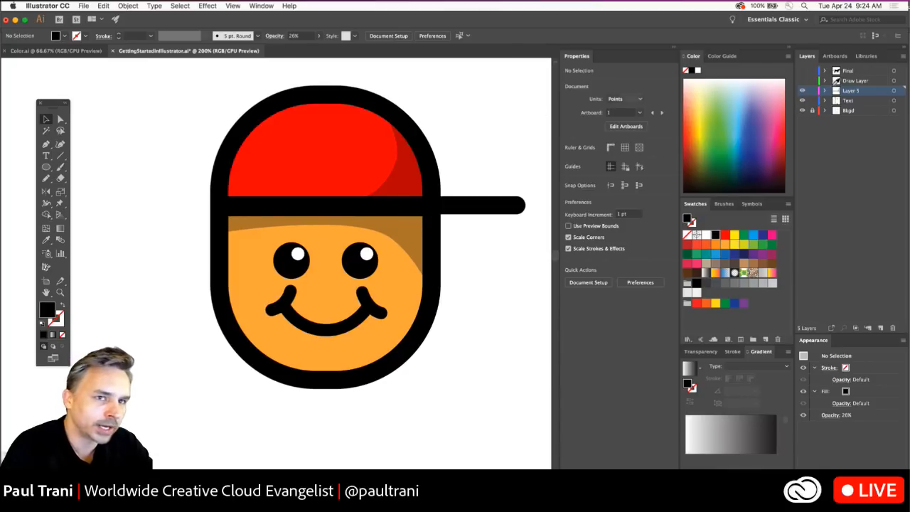
- Hide Layer 5, which holds the shadow shapes of the cap and face
click(804, 90)
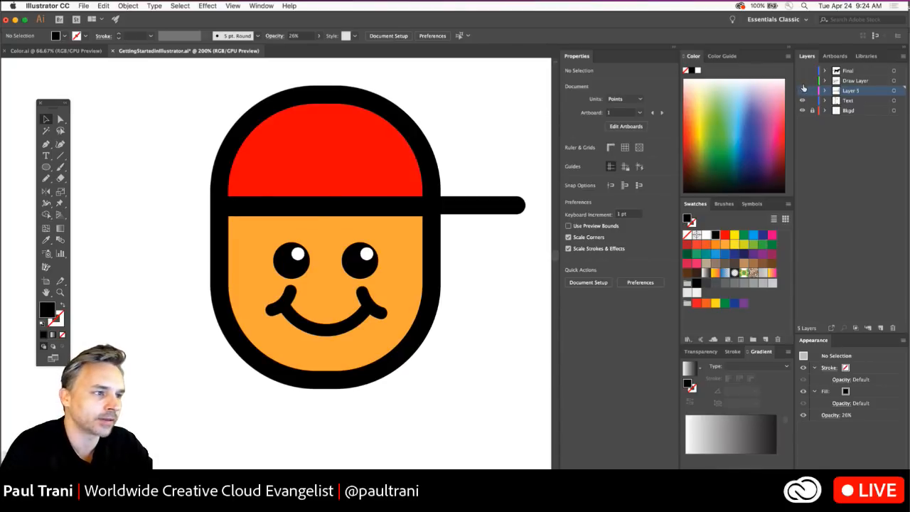
click(804, 89)
click(804, 90)
click(804, 89)
click(804, 89)
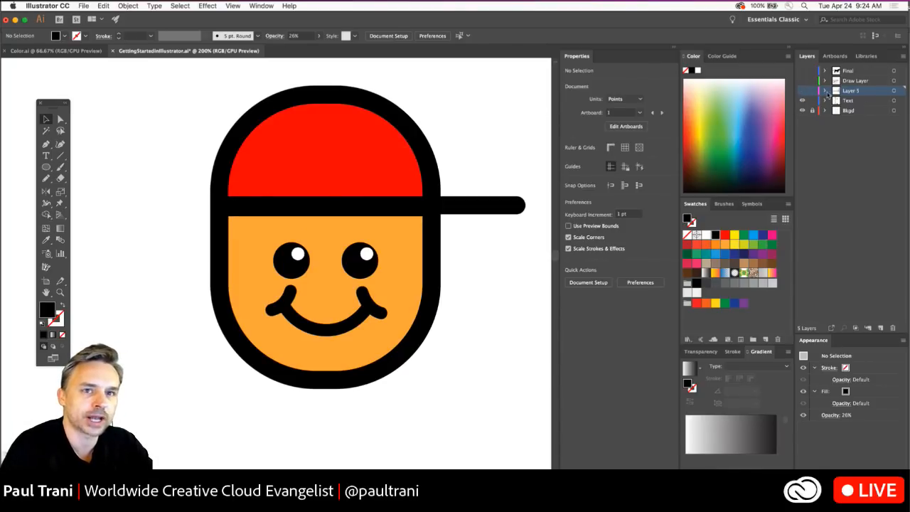
- Select the red cap shape and try the yellow-to-red gradient swatch as its fill, settling on the yellow-to-pink one
click(354, 156)
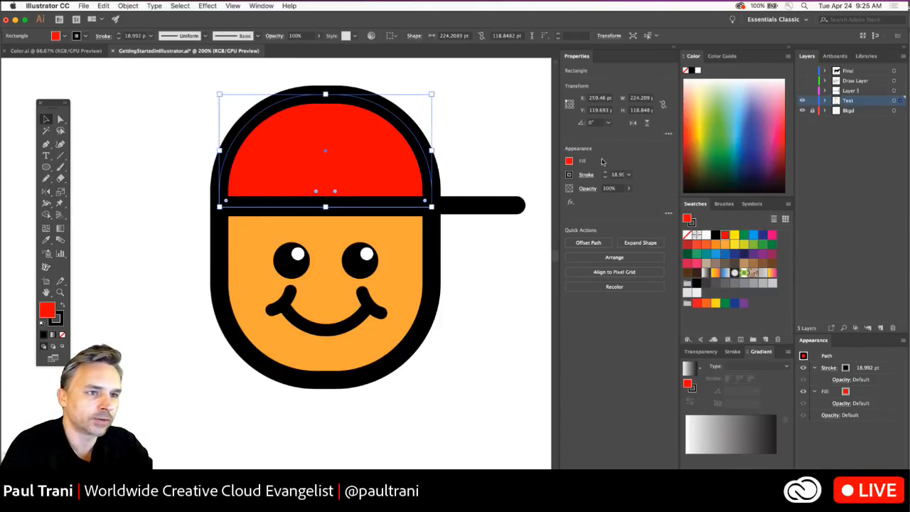
click(569, 161)
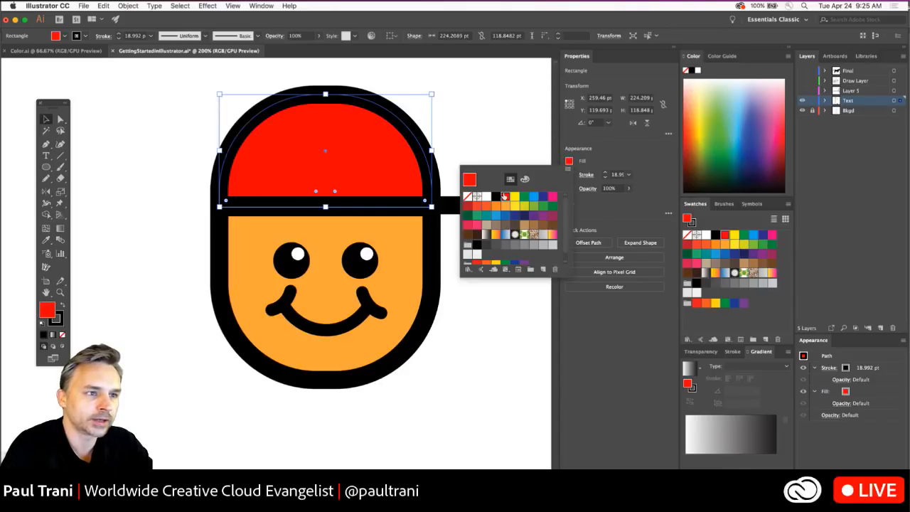
click(494, 235)
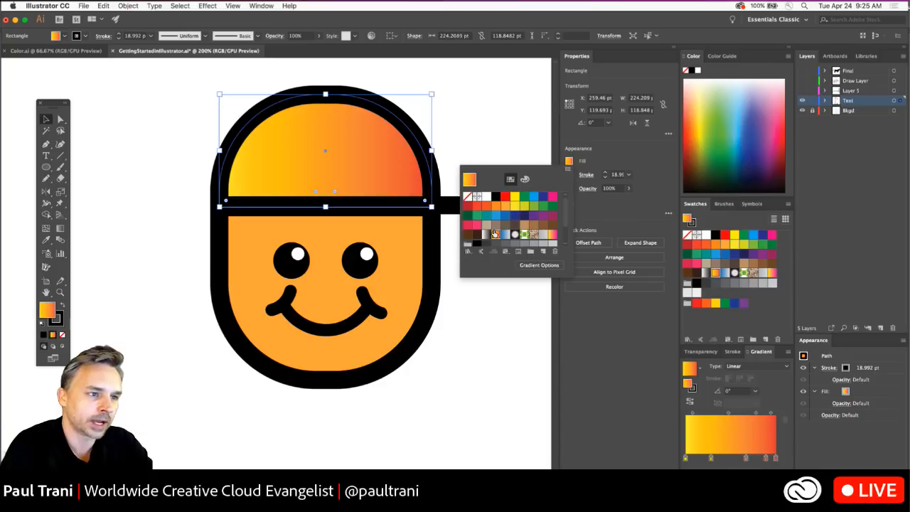
click(552, 235)
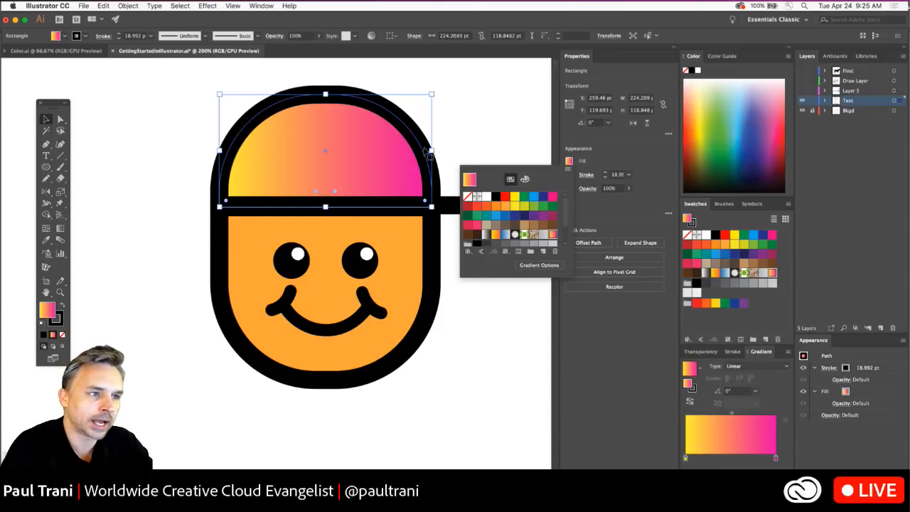
- Float the Gradient panel beside the character, close it and reopen it from the cap's fill options, keeping the yellow-to-pink gradient
click(540, 265)
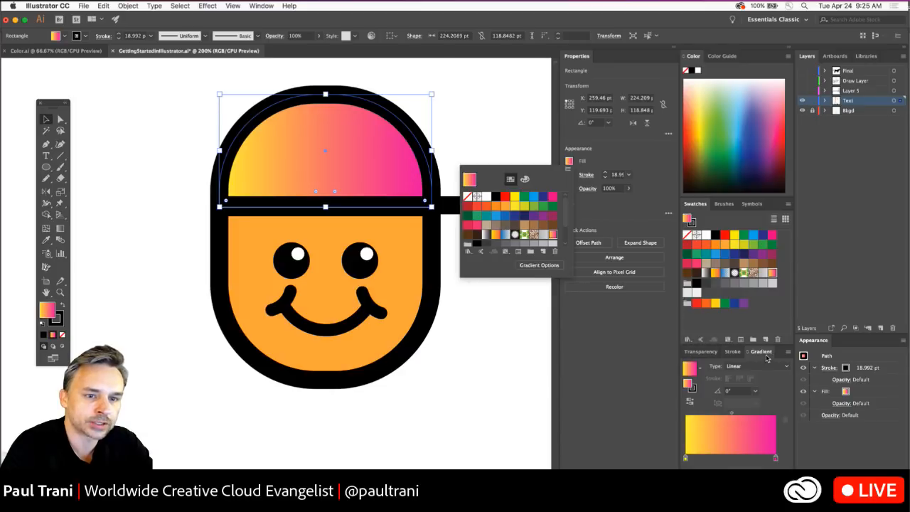
mouse_move(757, 360)
mouse_down()
mouse_move(427, 307)
mouse_move(416, 260)
mouse_move(447, 269)
mouse_up()
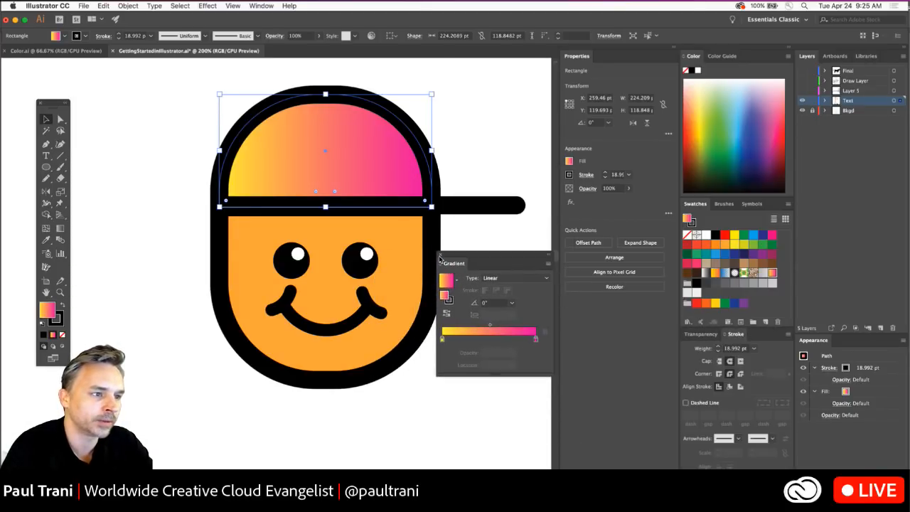
click(441, 258)
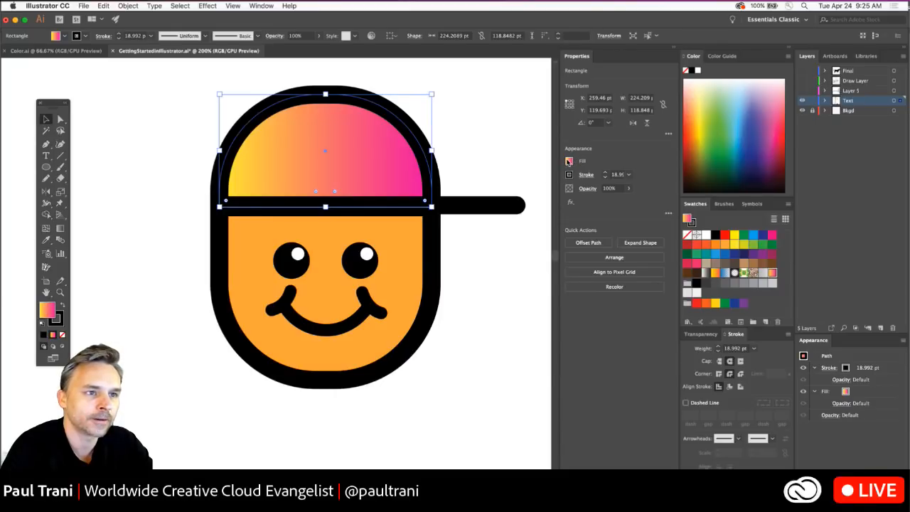
click(569, 161)
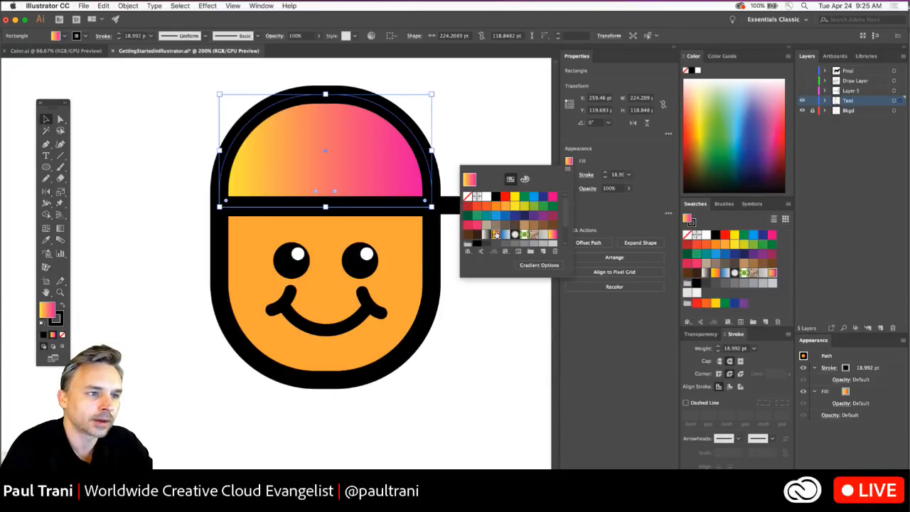
click(495, 234)
click(552, 234)
click(543, 266)
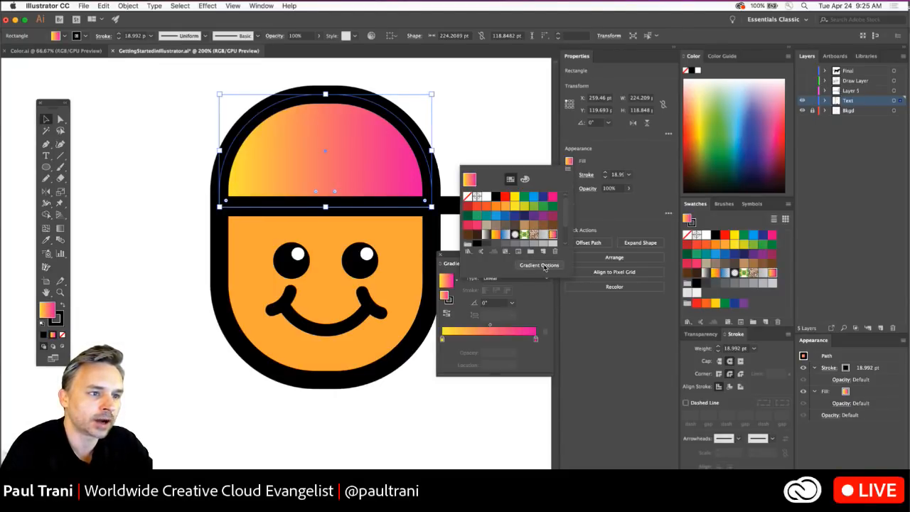
click(449, 255)
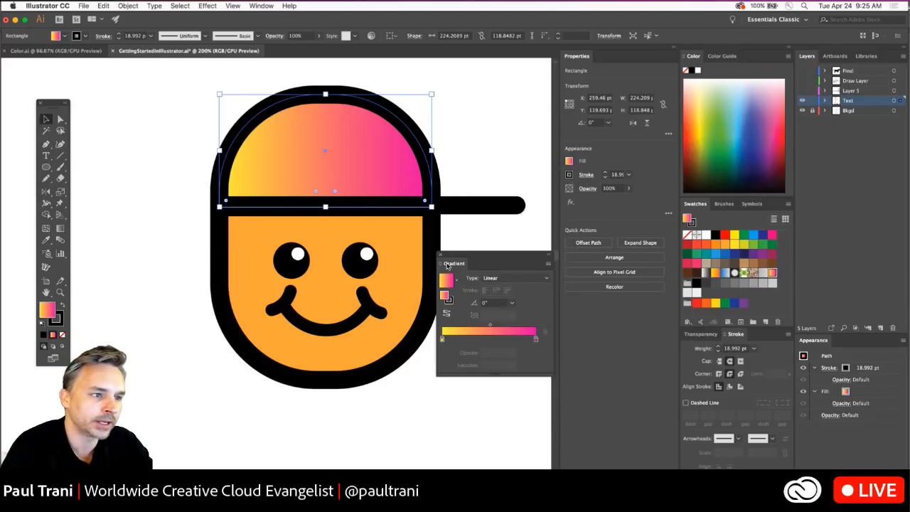
- Recolor the pink end stop and the yellow start stop of the cap's gradient with the red swatch
click(536, 339)
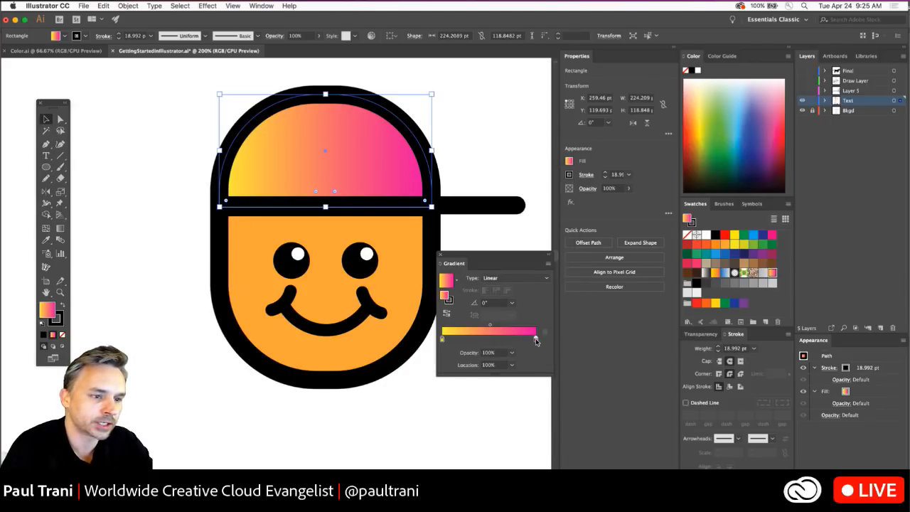
double_click(536, 339)
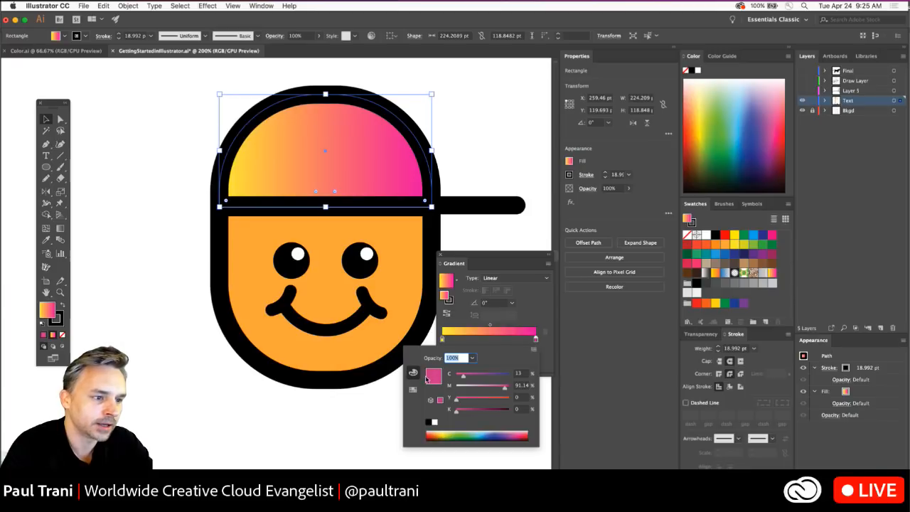
click(413, 390)
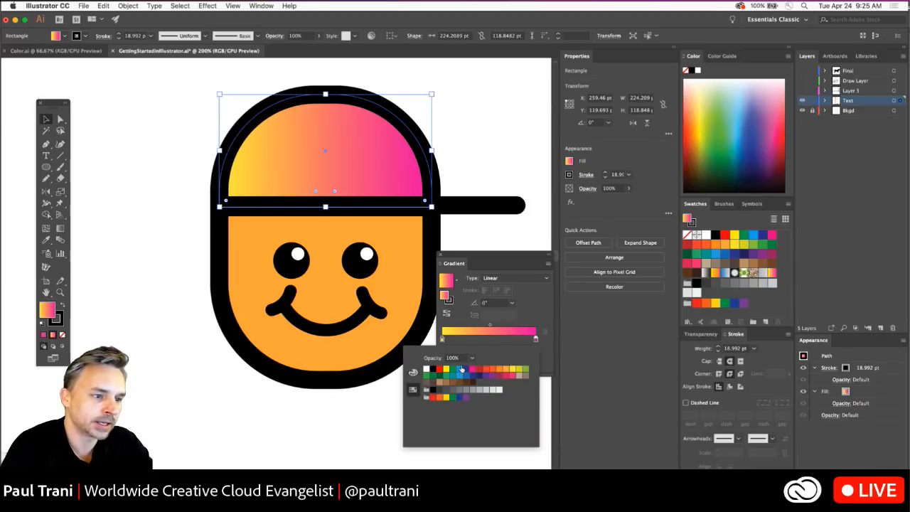
click(440, 368)
click(538, 314)
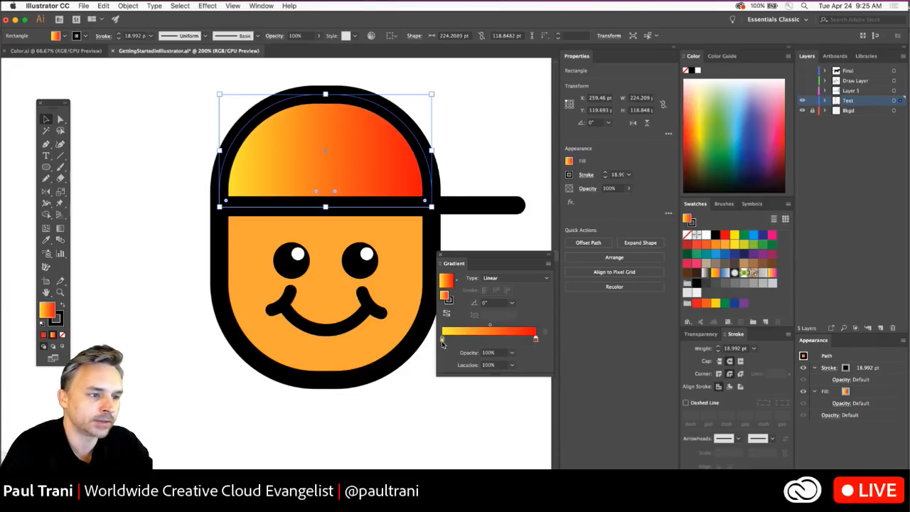
double_click(442, 340)
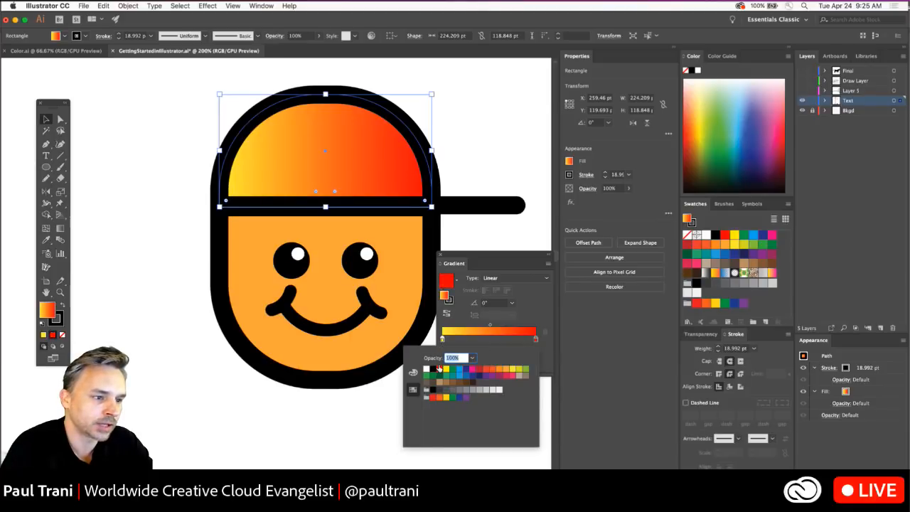
click(440, 368)
click(534, 336)
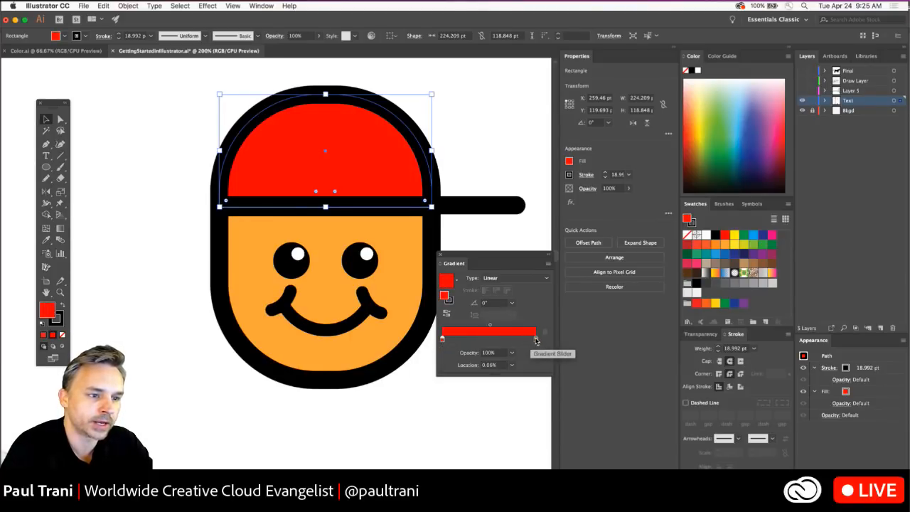
- Darken the end stop of the cap's gradient to deep red by raising its black value to about 76%
double_click(535, 340)
click(415, 373)
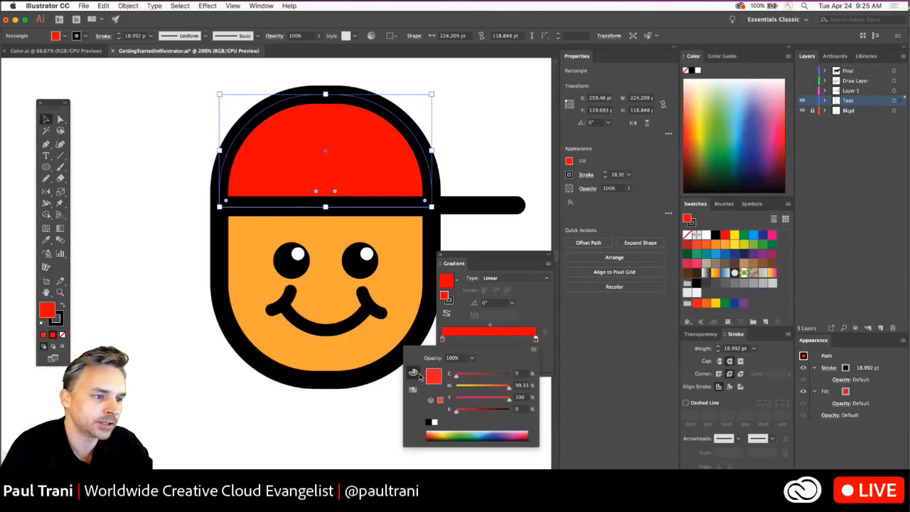
drag(485, 409, 498, 413)
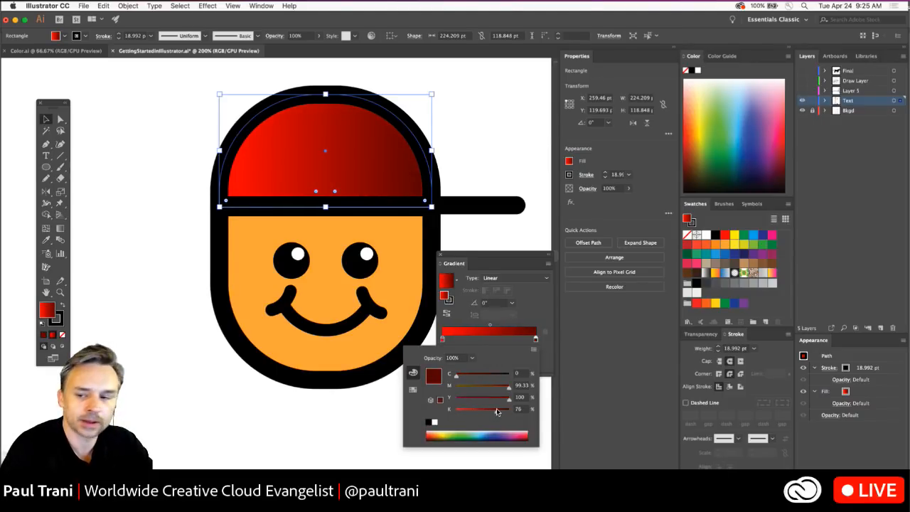
click(536, 315)
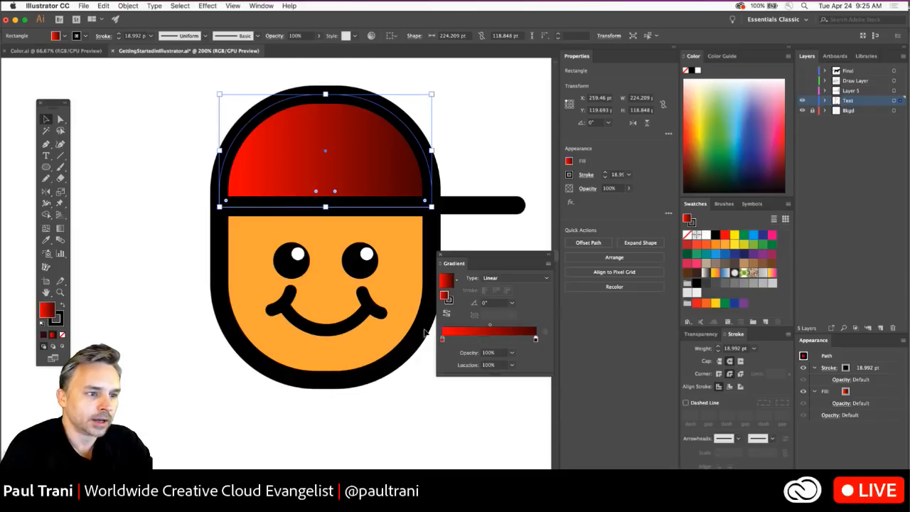
- Try a tighter color transition with the gradient's red stop at about 36% and the dark stop at about 60%
drag(442, 340, 476, 343)
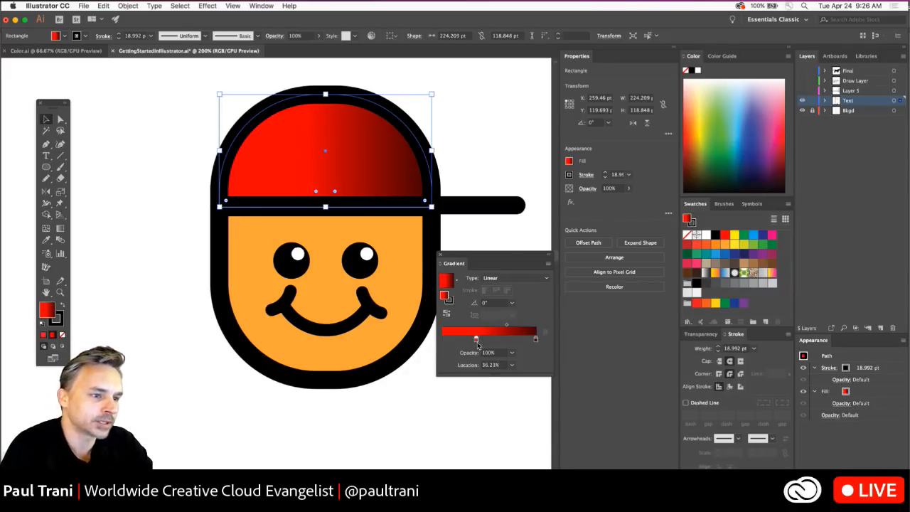
drag(536, 340, 495, 340)
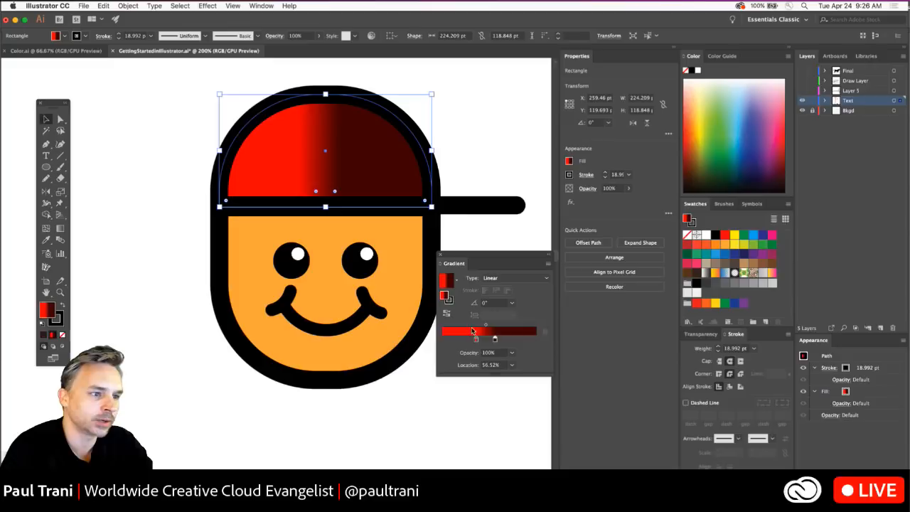
mouse_move(495, 340)
mouse_down()
mouse_move(514, 340)
mouse_move(499, 339)
mouse_up()
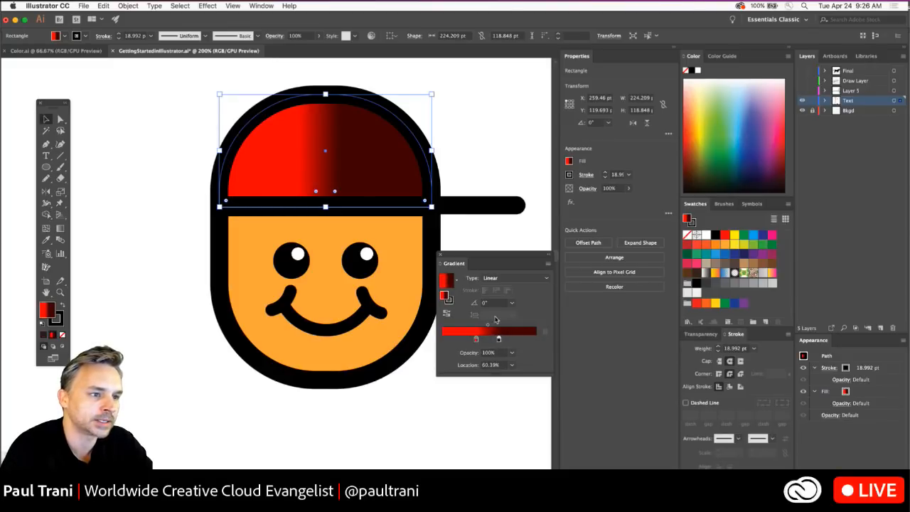
- Make the cap's gradient radial, with the red stop at 0%, the dark stop at 100% and the midpoint at about 73%
click(502, 278)
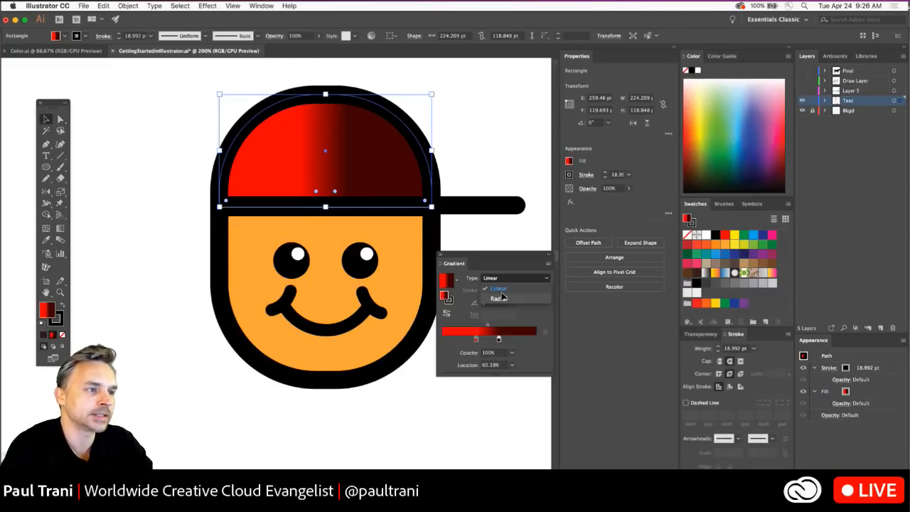
click(502, 297)
drag(476, 333, 439, 339)
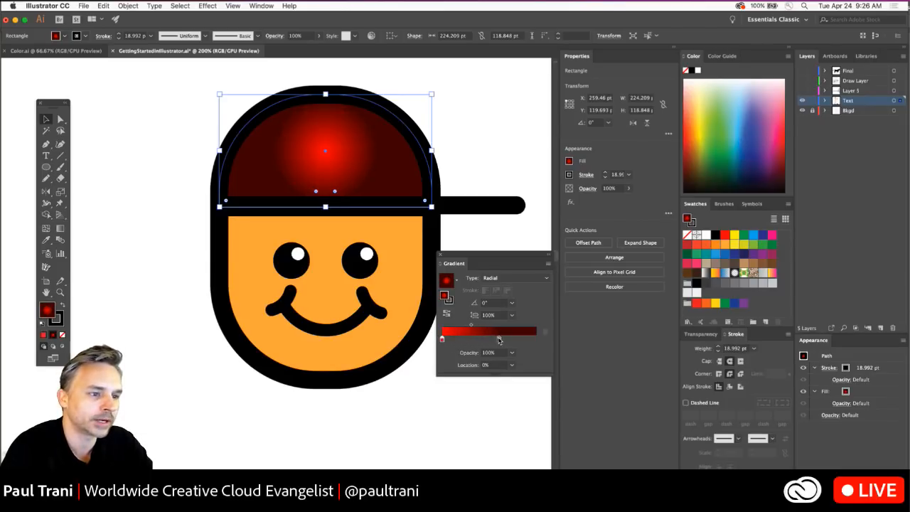
drag(498, 340, 536, 340)
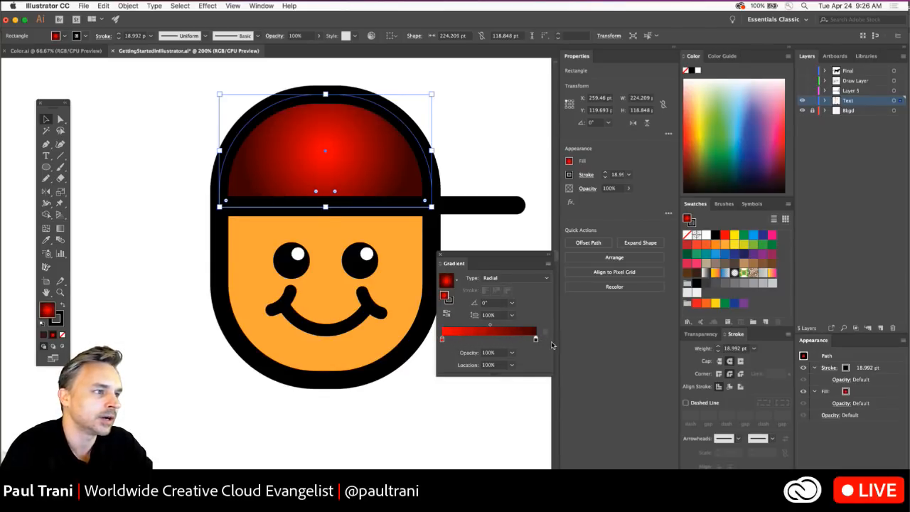
drag(490, 326, 511, 325)
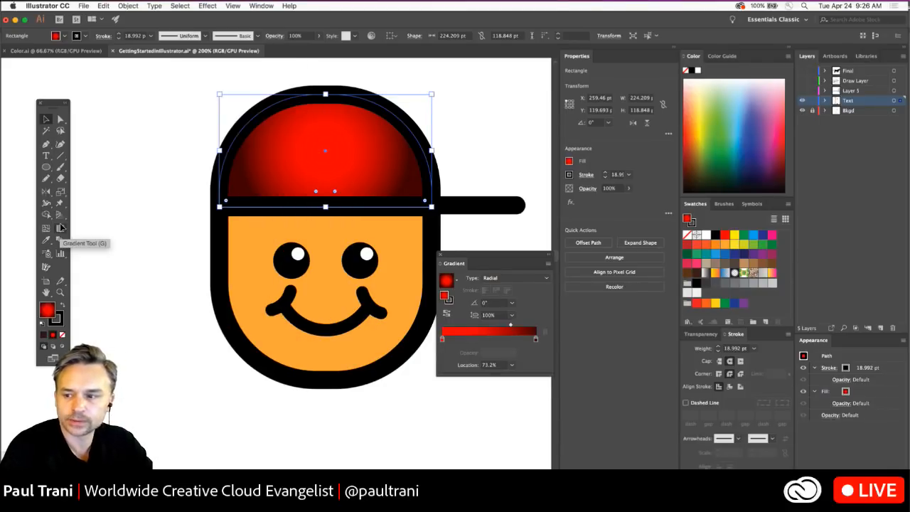
- With the Gradient tool, shift the radial center toward the cap's left, set a 106.6% aspect ratio and extend the radius near the right edge
click(61, 229)
mouse_move(325, 149)
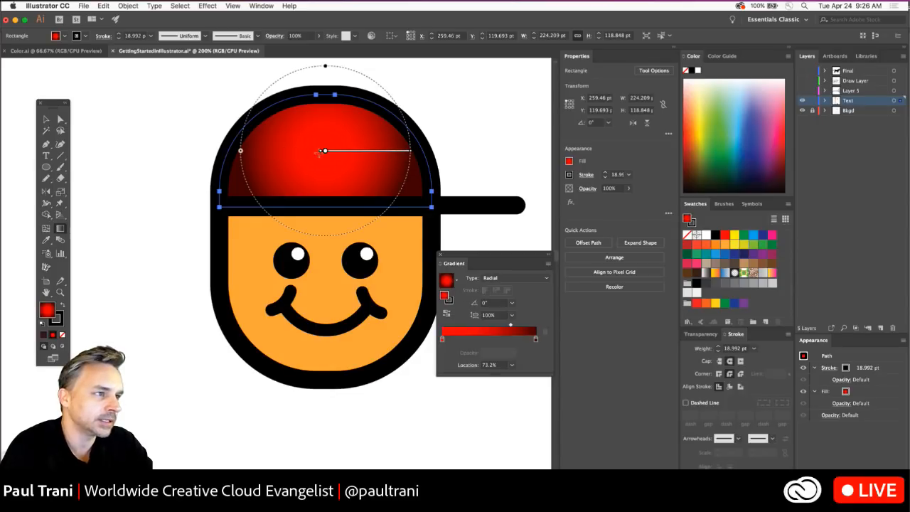
drag(323, 150, 279, 162)
drag(280, 76, 280, 70)
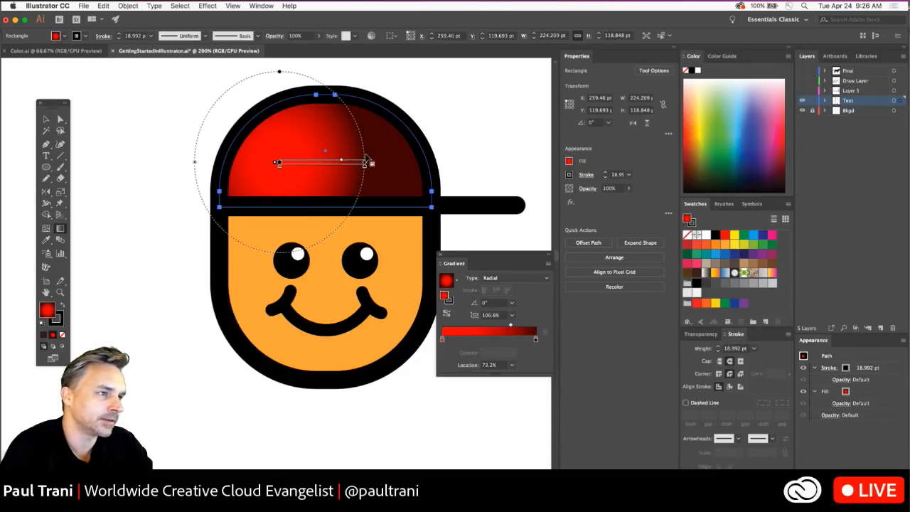
drag(367, 161, 412, 163)
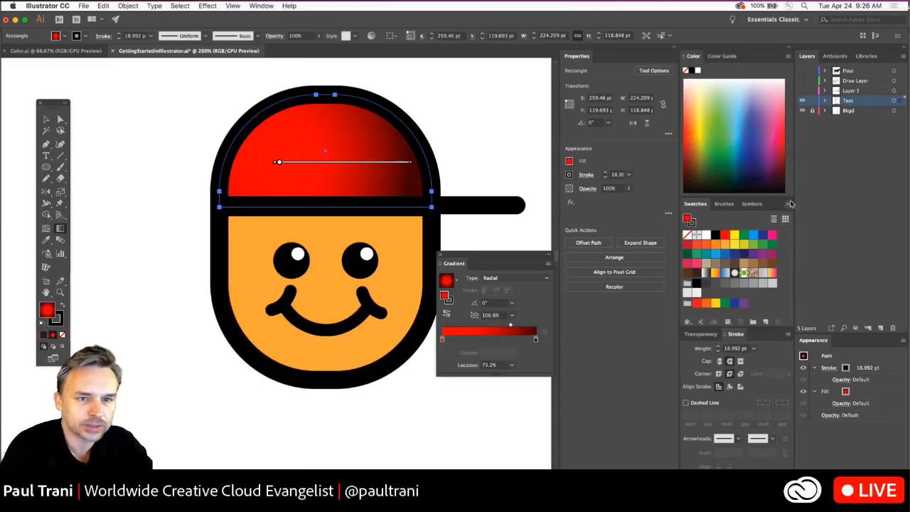
- Save the cap's red radial gradient as a new swatch named New Gradient Swatch copy
click(788, 205)
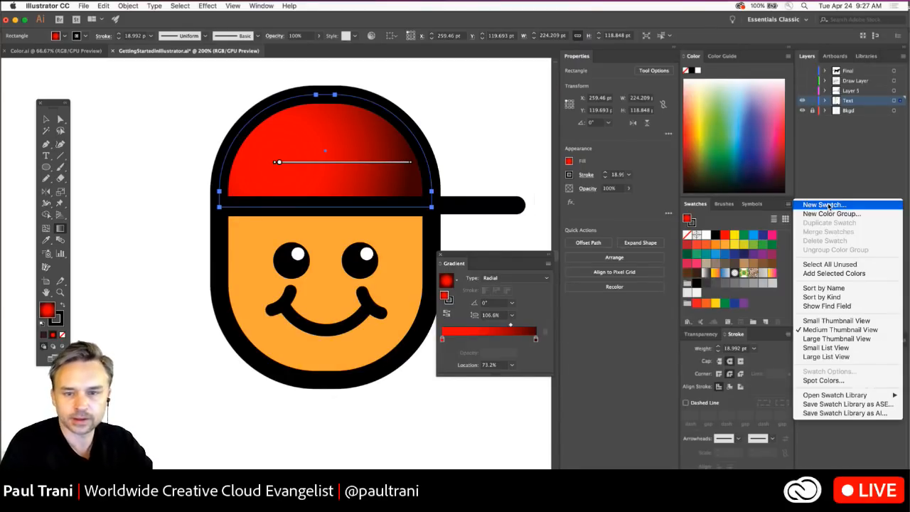
click(828, 206)
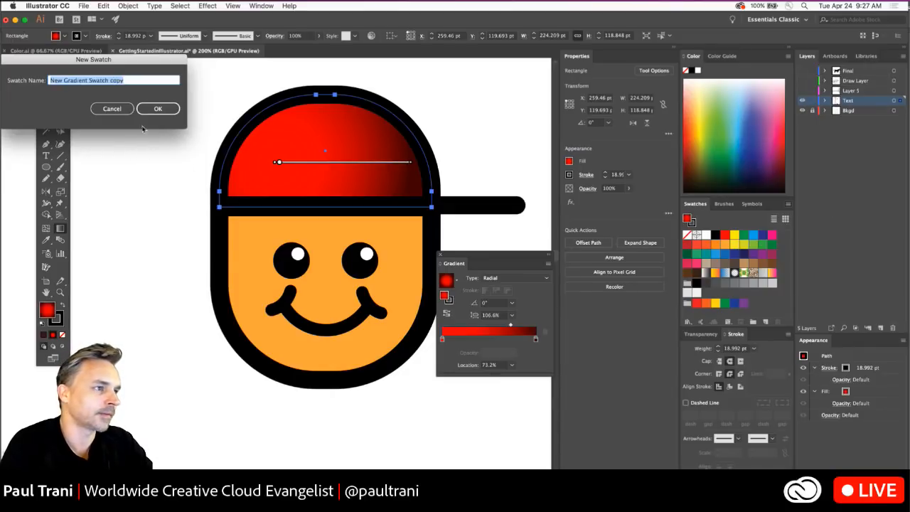
click(157, 108)
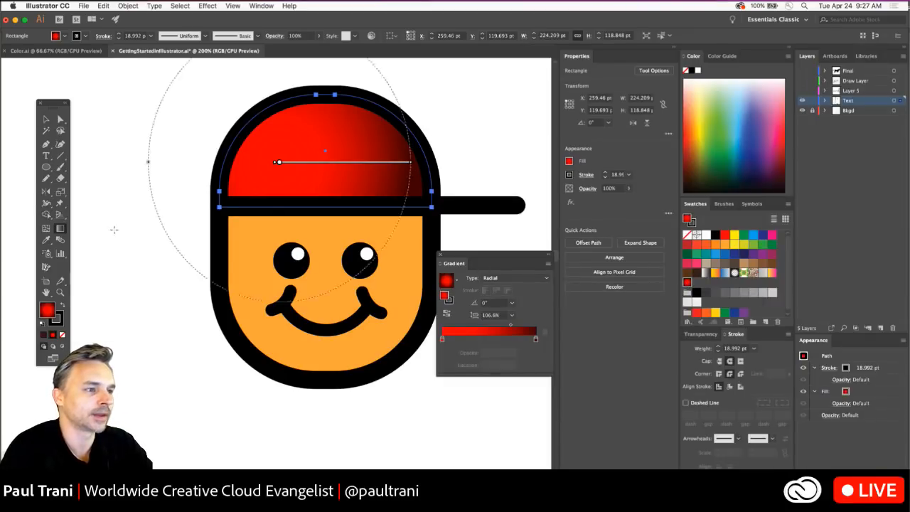
- Fill the face shape with the preset yellow-to-orange-red linear gradient swatch
click(45, 119)
click(309, 229)
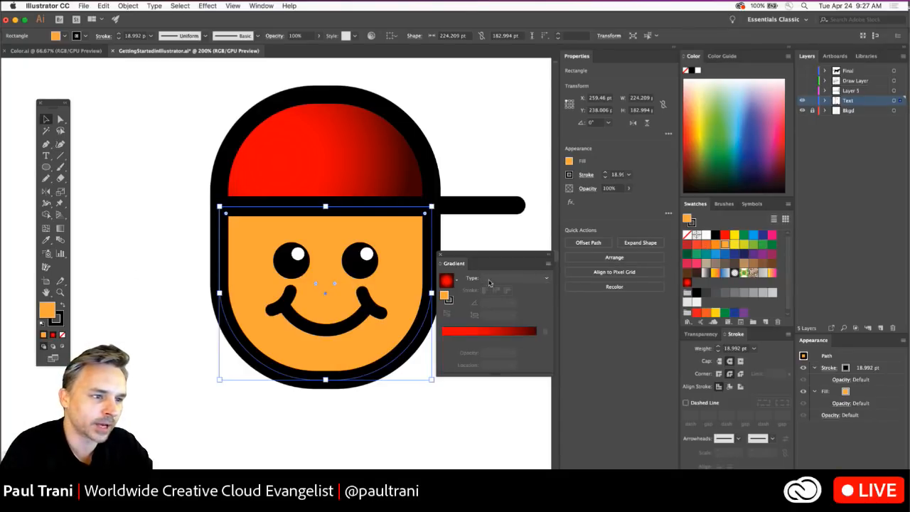
click(569, 161)
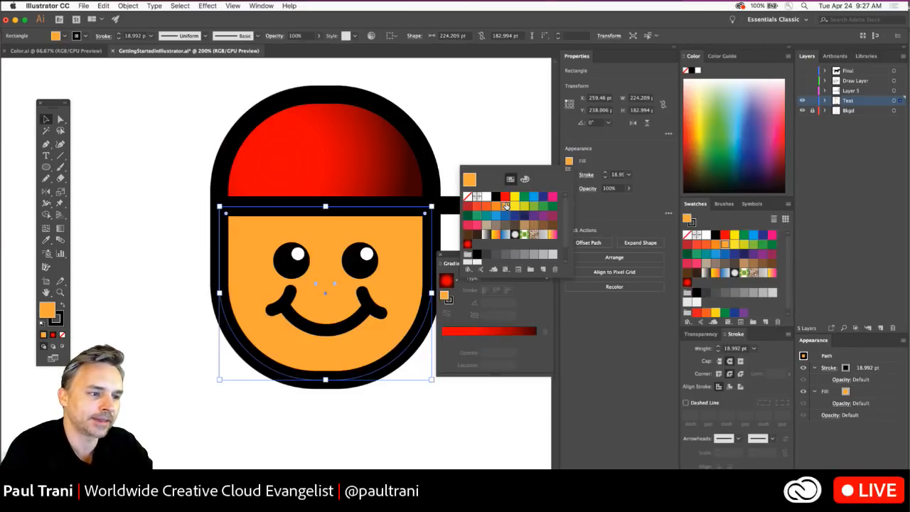
click(547, 300)
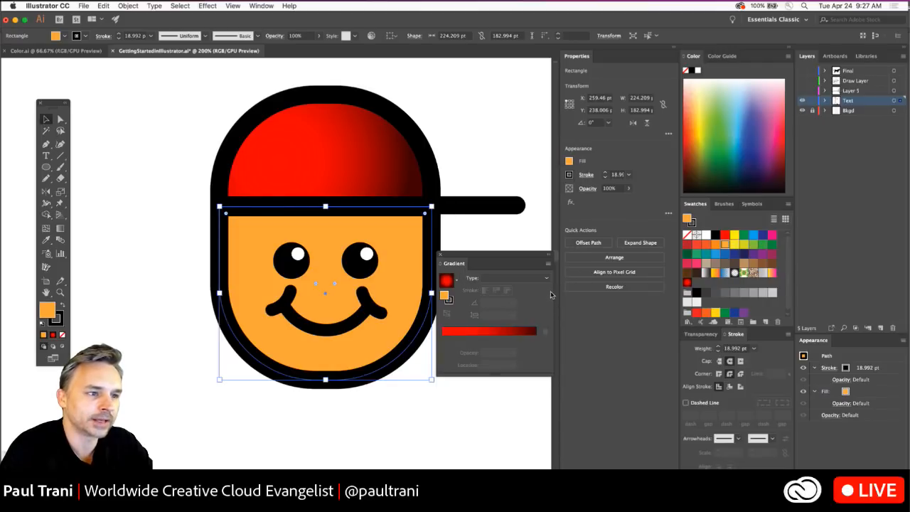
click(570, 162)
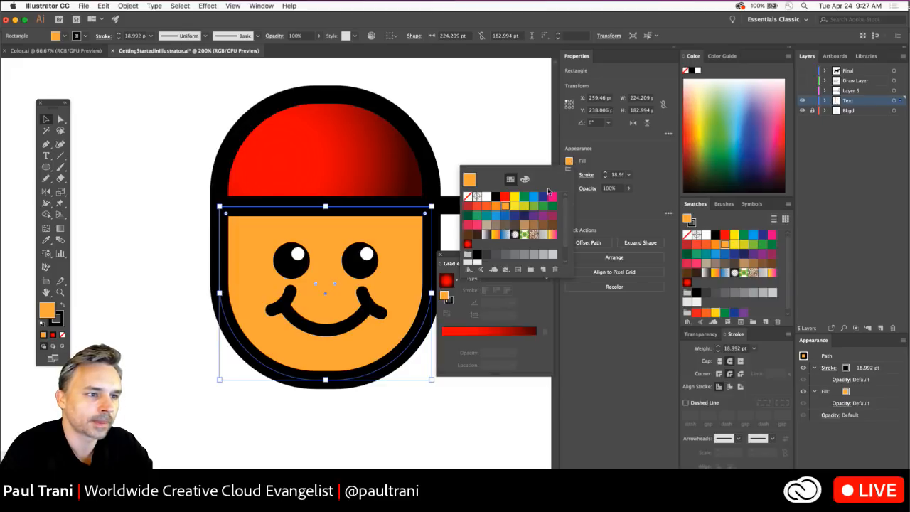
scroll(485, 227, down, 2)
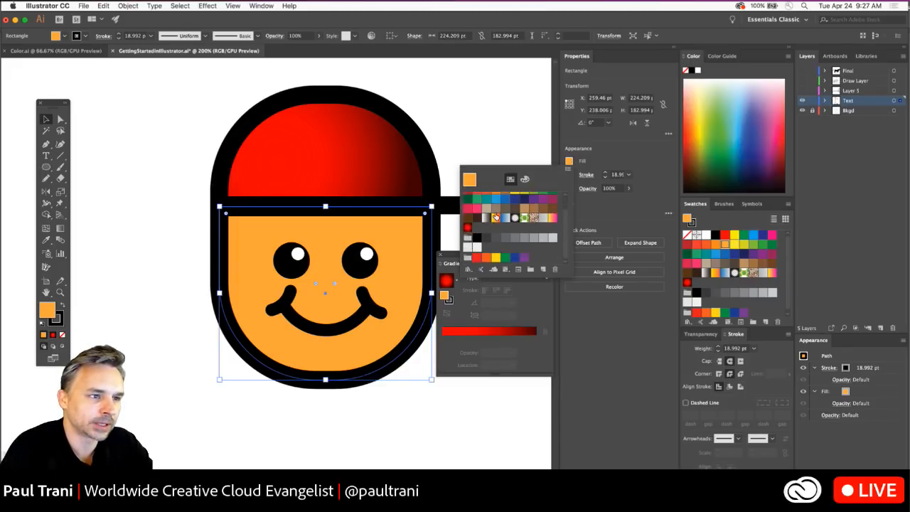
click(496, 218)
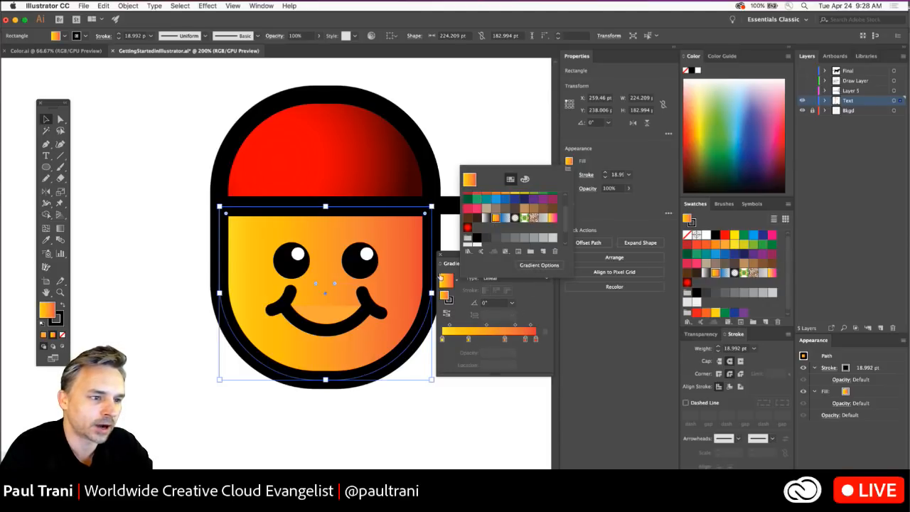
click(527, 303)
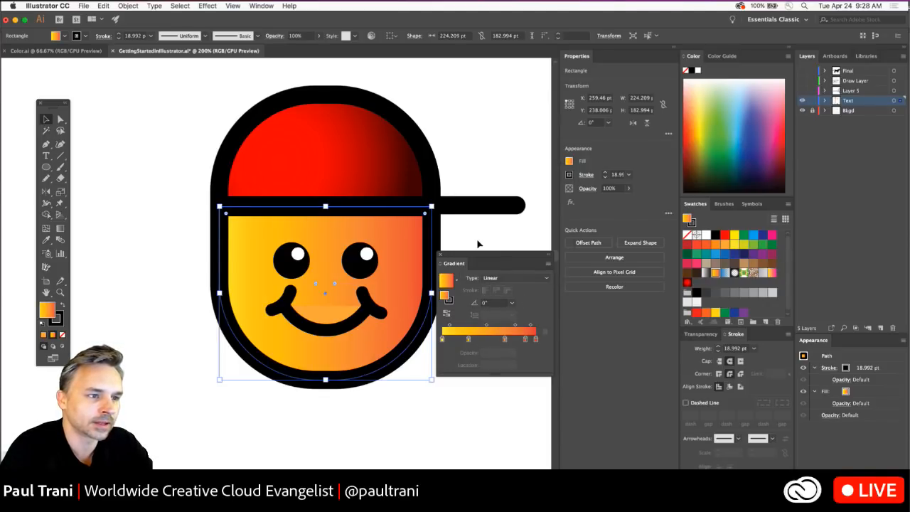
- Reduce the face gradient to a yellow stop at 44.31% and a red stop at 100% by removing the stops between them
drag(481, 261, 495, 222)
drag(304, 256, 322, 209)
mouse_move(548, 199)
mouse_down()
mouse_move(557, 189)
mouse_move(539, 189)
mouse_up()
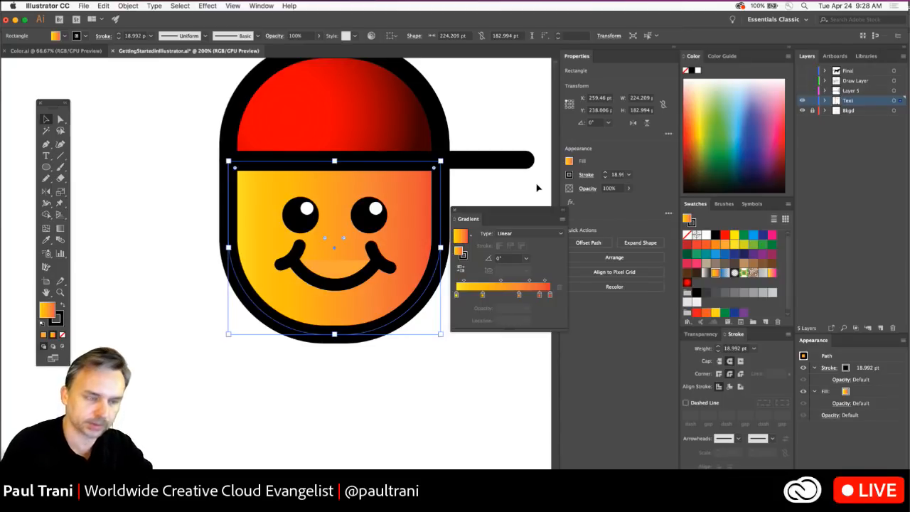
click(519, 294)
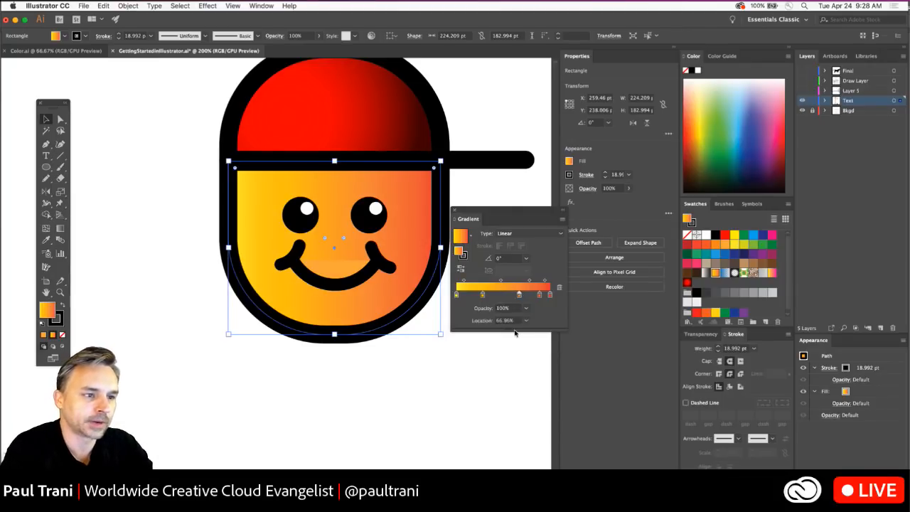
drag(515, 332, 502, 341)
drag(482, 294, 483, 345)
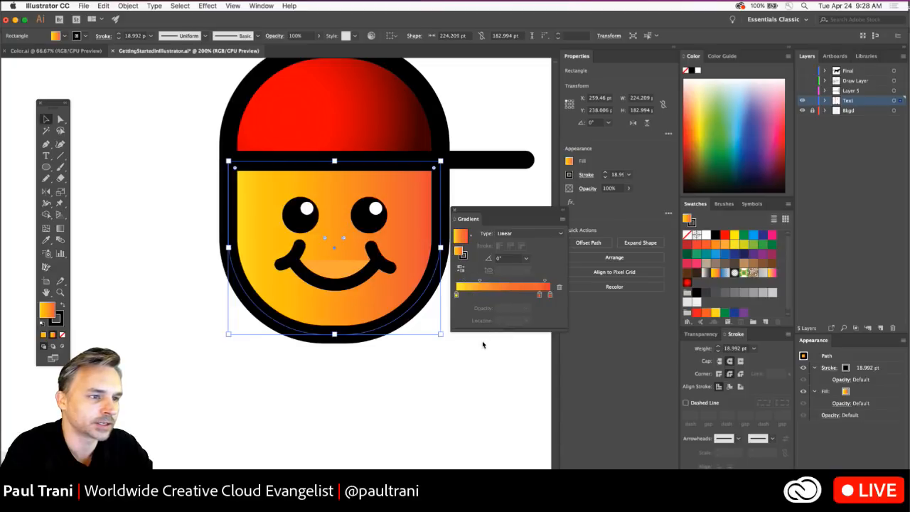
click(456, 294)
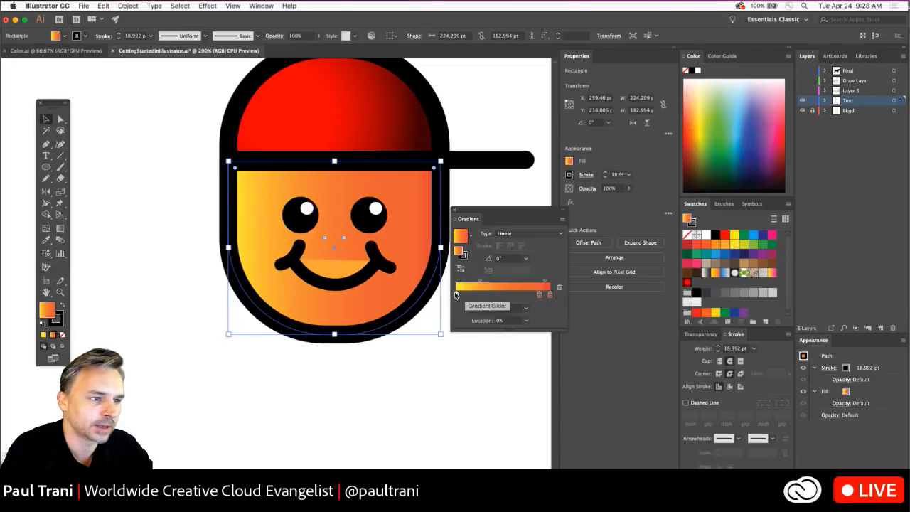
drag(456, 293, 538, 338)
click(539, 294)
click(498, 294)
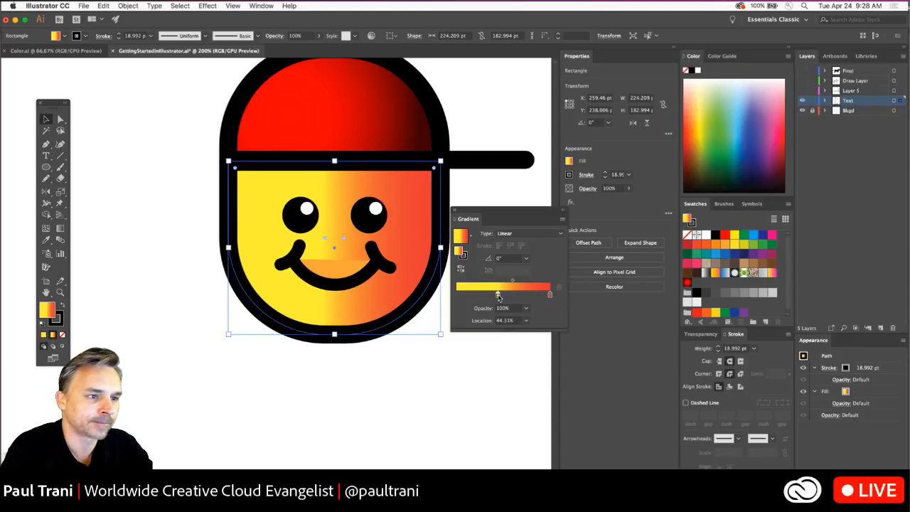
- Recolor the face gradient's yellow stop to the orange C=0 M=35 Y=85 K=0 and set the midpoint to 52.6%
double_click(498, 294)
click(428, 345)
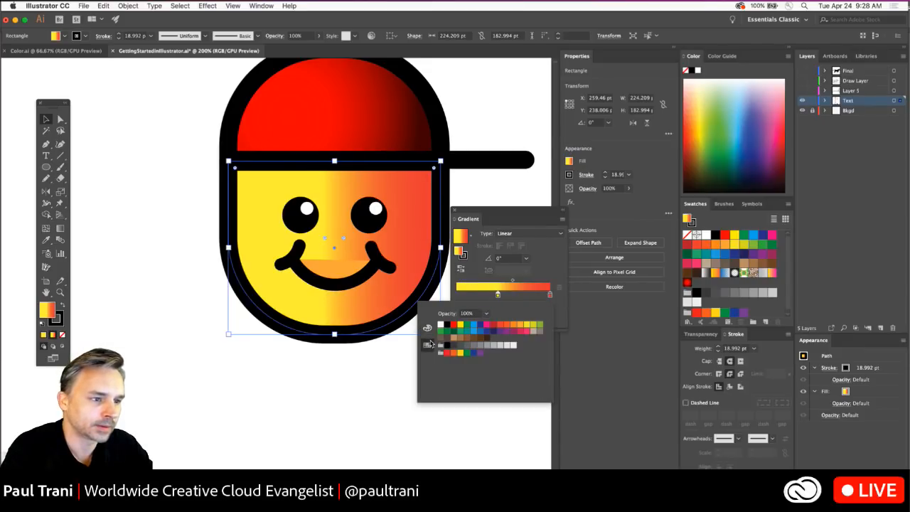
click(513, 324)
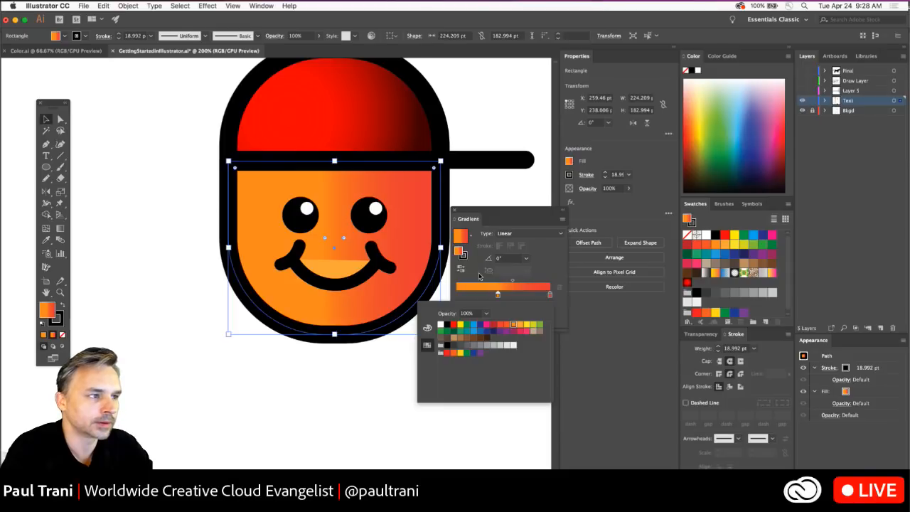
click(521, 324)
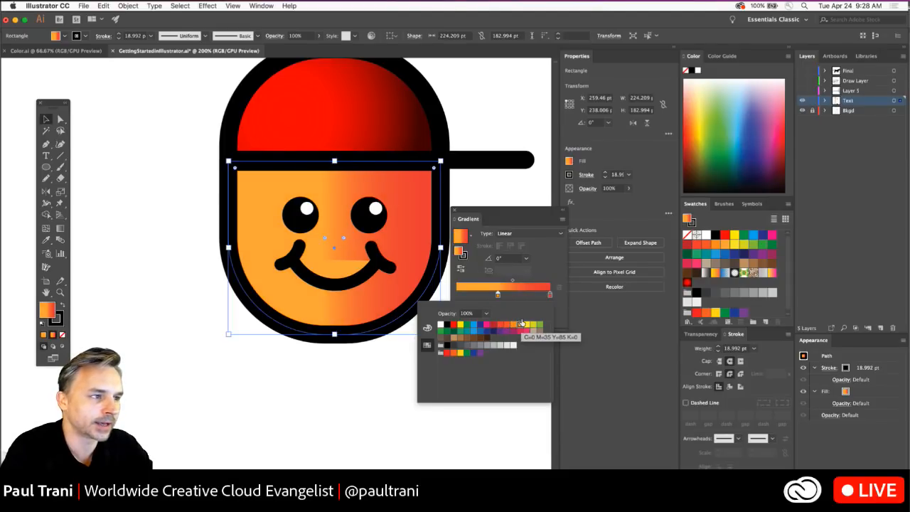
click(507, 277)
click(550, 294)
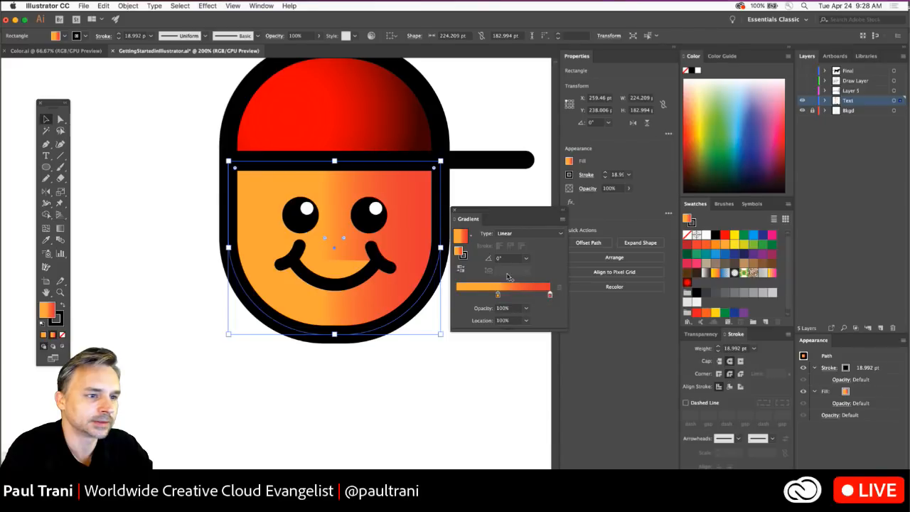
drag(514, 281, 526, 279)
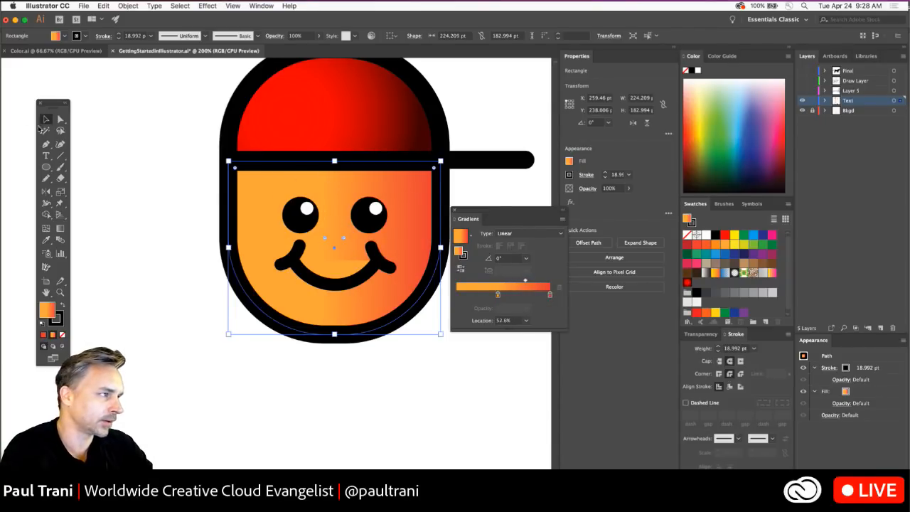
- Set the smile path's fill to none, and add a white stop at 4.24% to the face's gradient
click(298, 261)
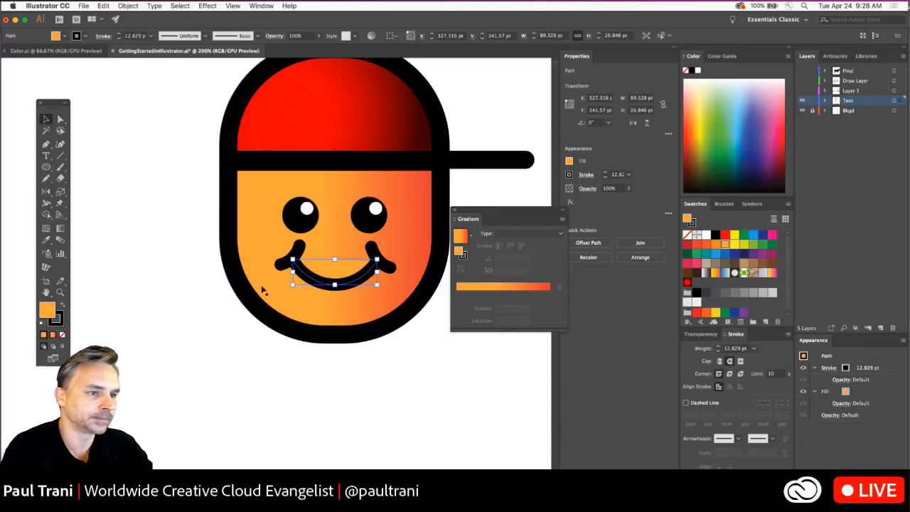
click(330, 195)
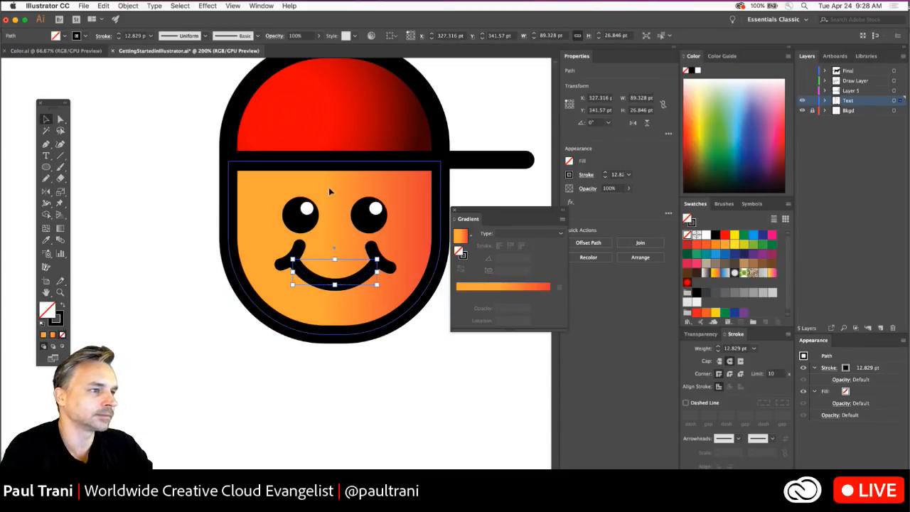
drag(473, 294, 460, 295)
double_click(461, 295)
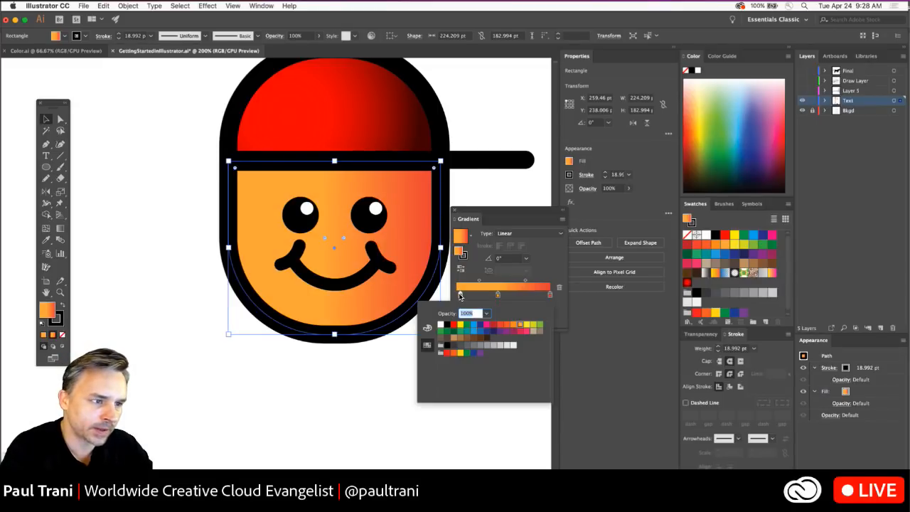
click(442, 323)
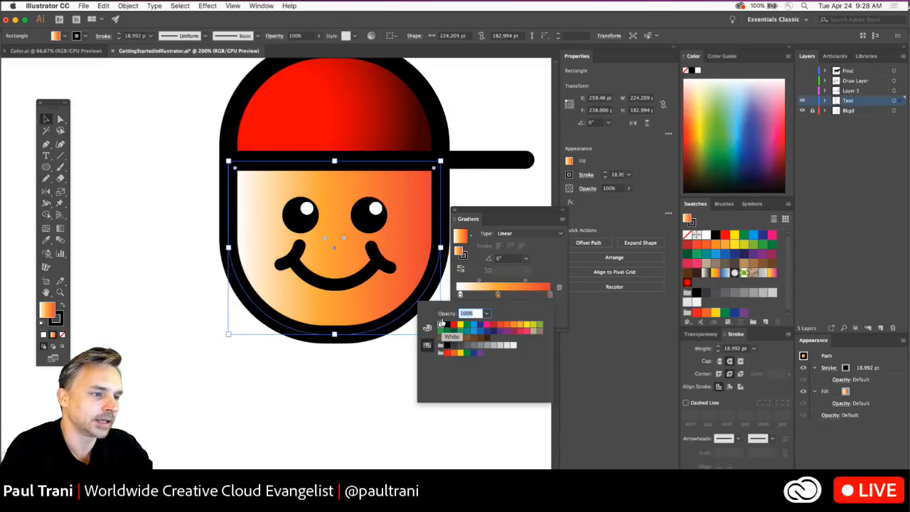
click(482, 255)
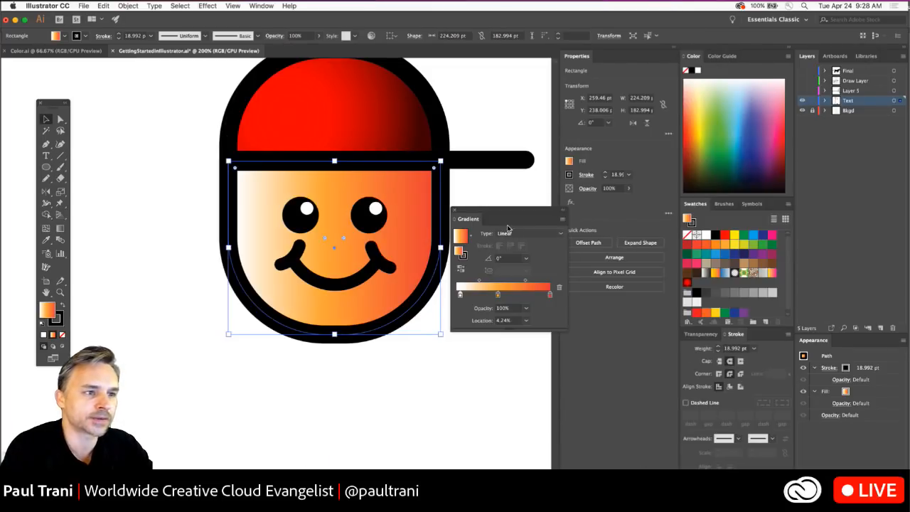
- Make the face gradient radial, with one orange stop near the white stop and another orange stop at 69.29%
click(509, 233)
click(512, 254)
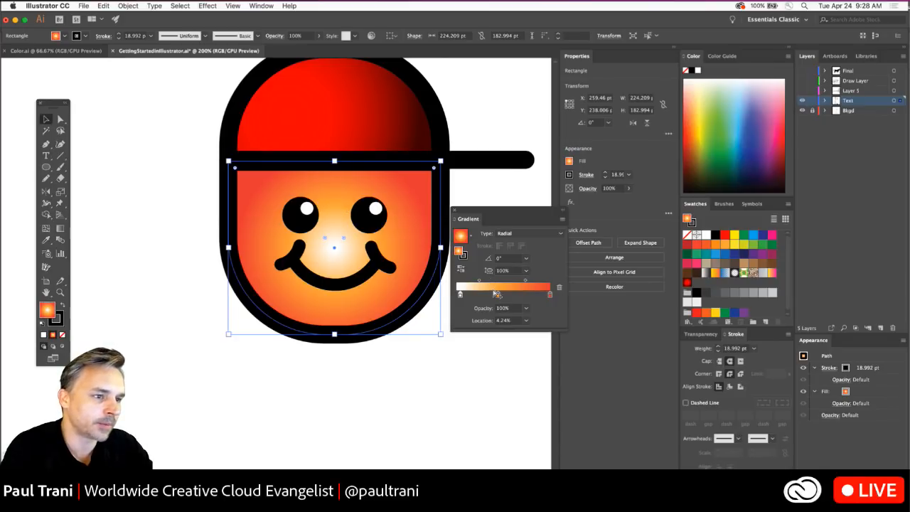
drag(497, 295, 521, 295)
- With the Gradient tool, move the radial highlight to the forehead above the left eye and extend the radius to the face's right edge, then deselect
click(60, 229)
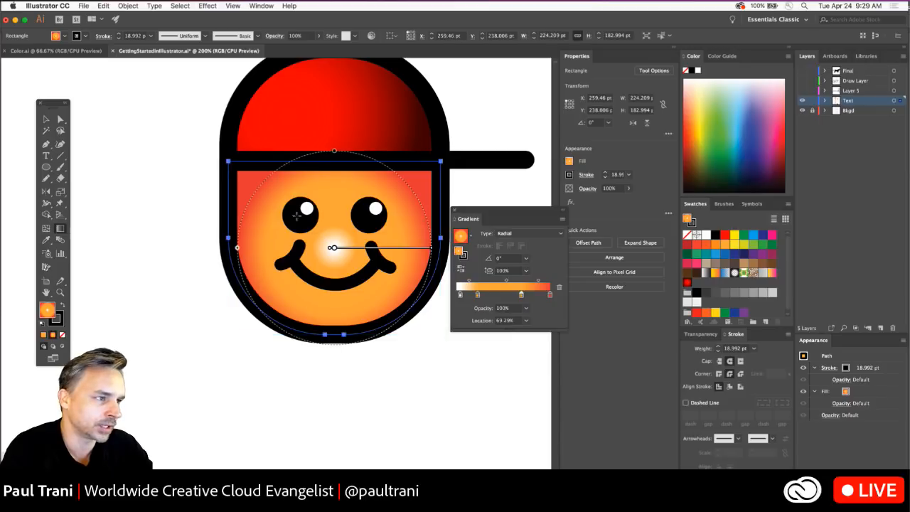
drag(332, 247, 306, 215)
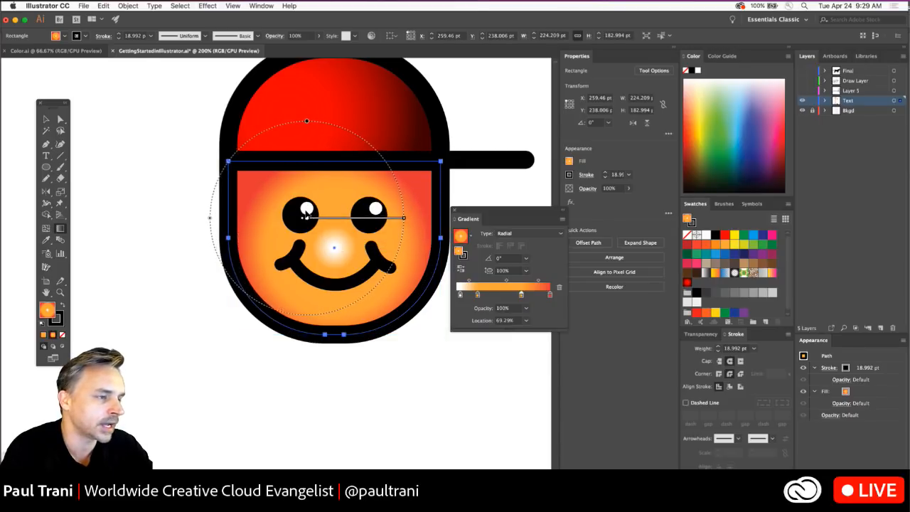
drag(403, 216, 440, 214)
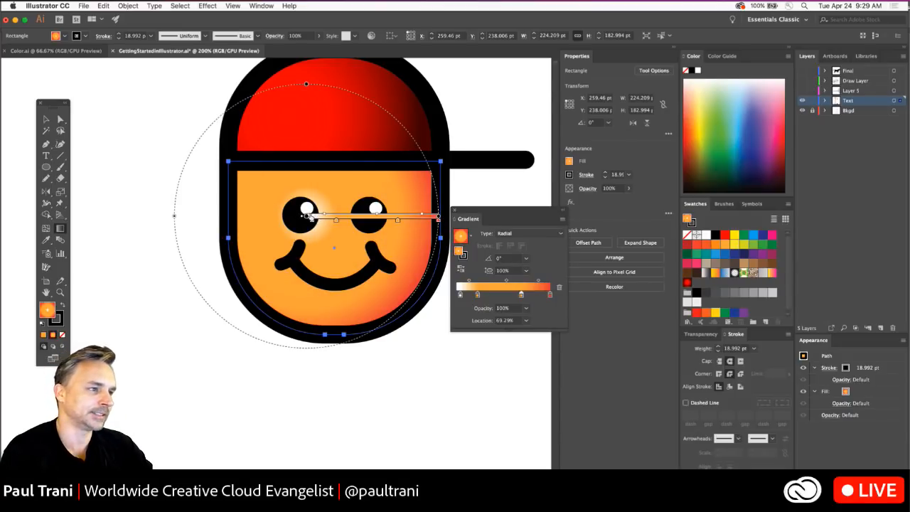
drag(307, 215, 277, 190)
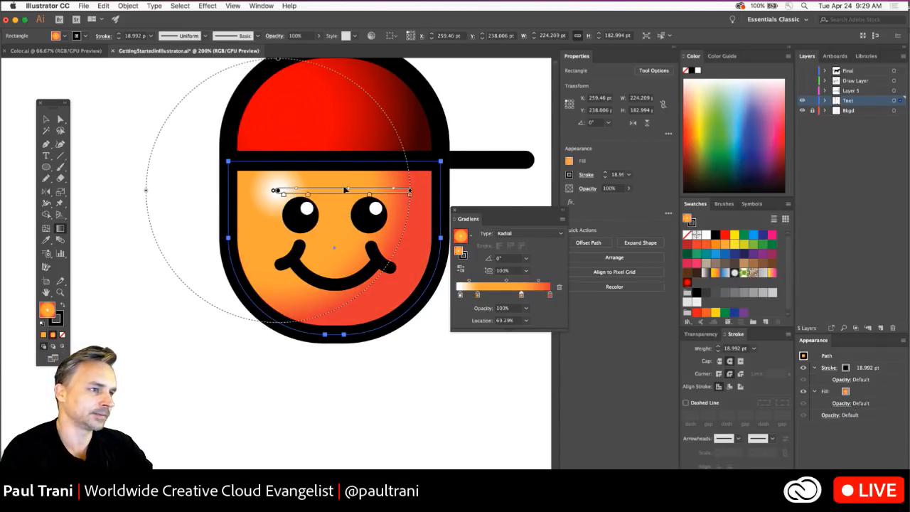
drag(409, 190, 443, 191)
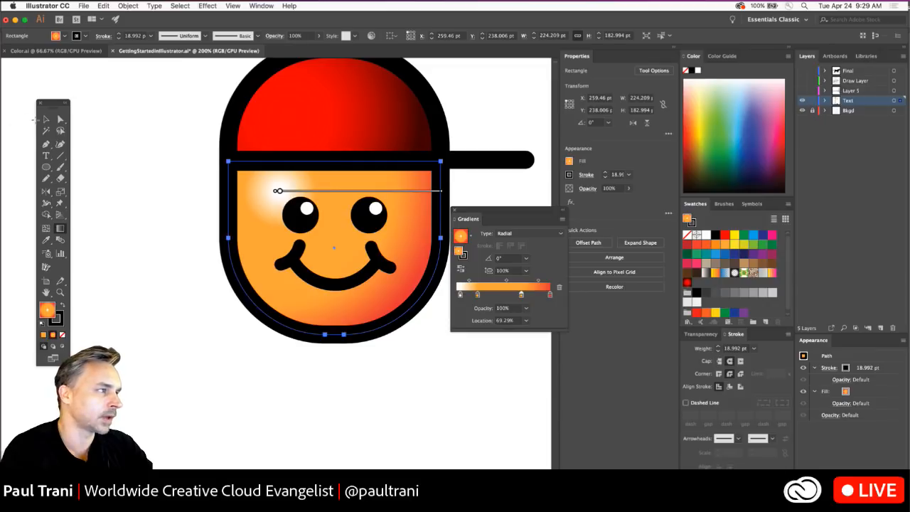
click(46, 119)
click(138, 145)
- Save the face's radial gradient as a new swatch named New Gradient Swatch copy 2 and deselect the face
mouse_move(162, 172)
mouse_down()
mouse_move(155, 211)
mouse_move(157, 178)
mouse_move(146, 201)
mouse_up()
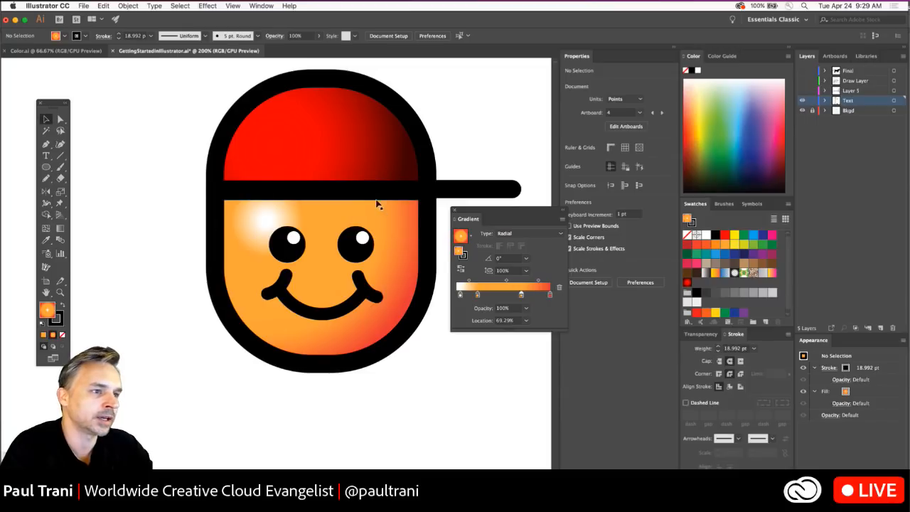
drag(192, 179, 167, 177)
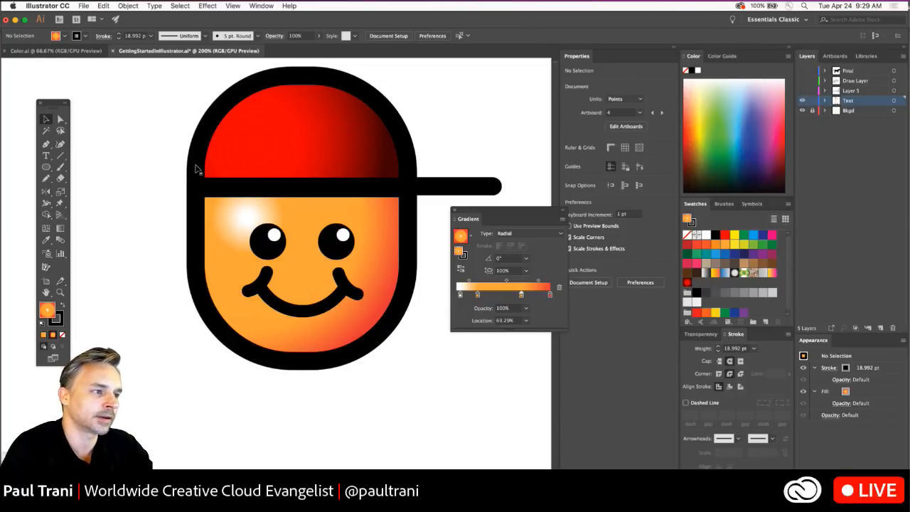
drag(153, 210, 164, 193)
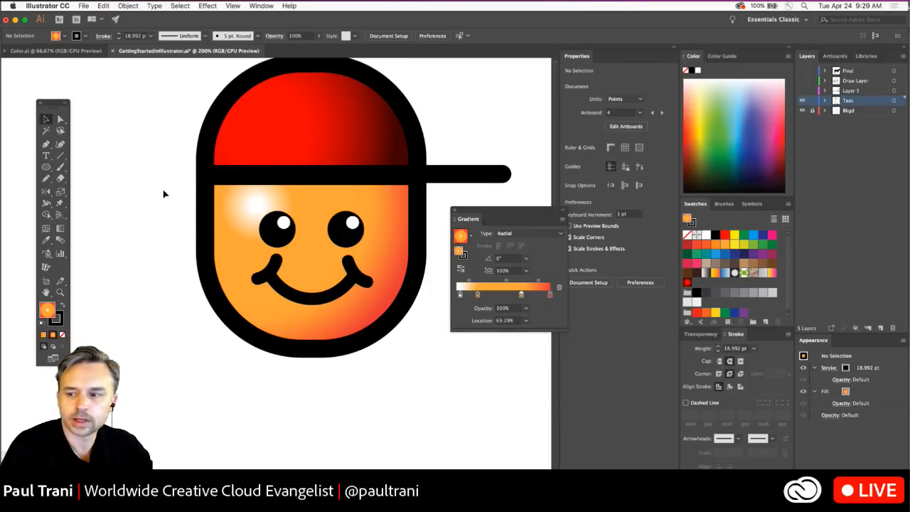
click(240, 228)
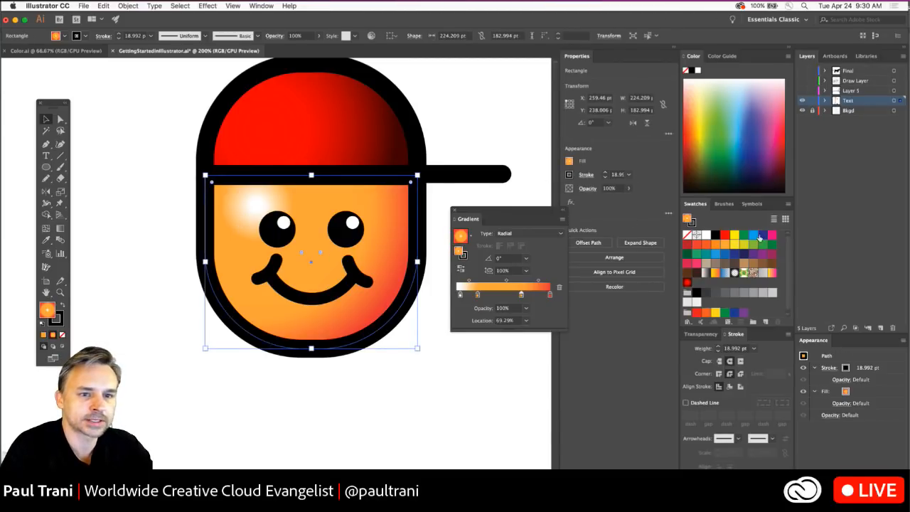
click(788, 204)
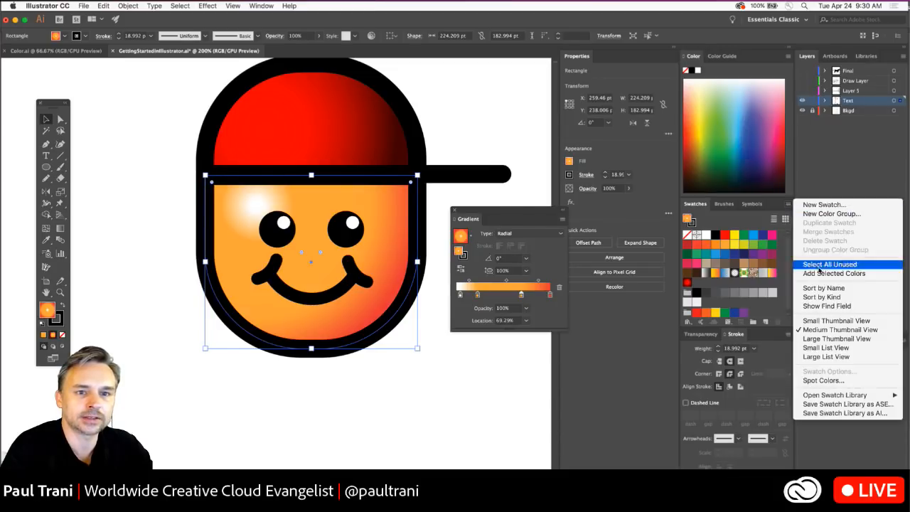
click(824, 205)
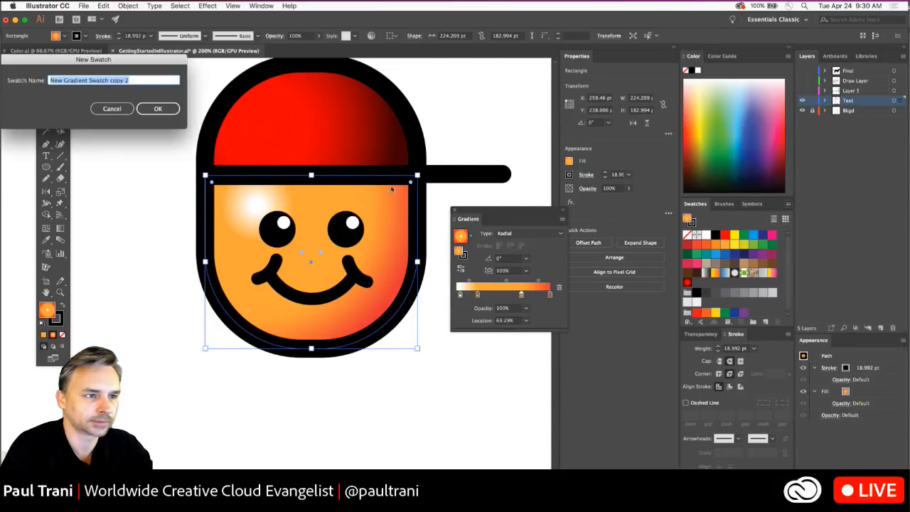
click(158, 108)
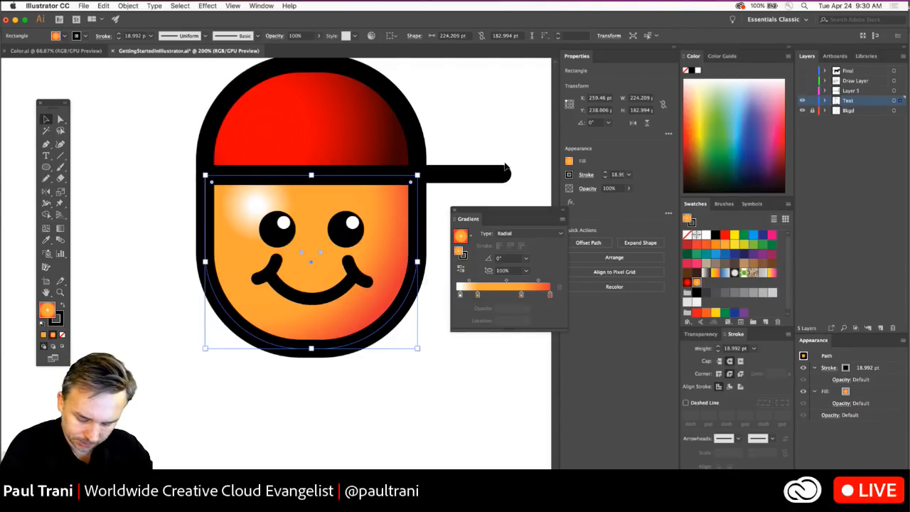
click(172, 149)
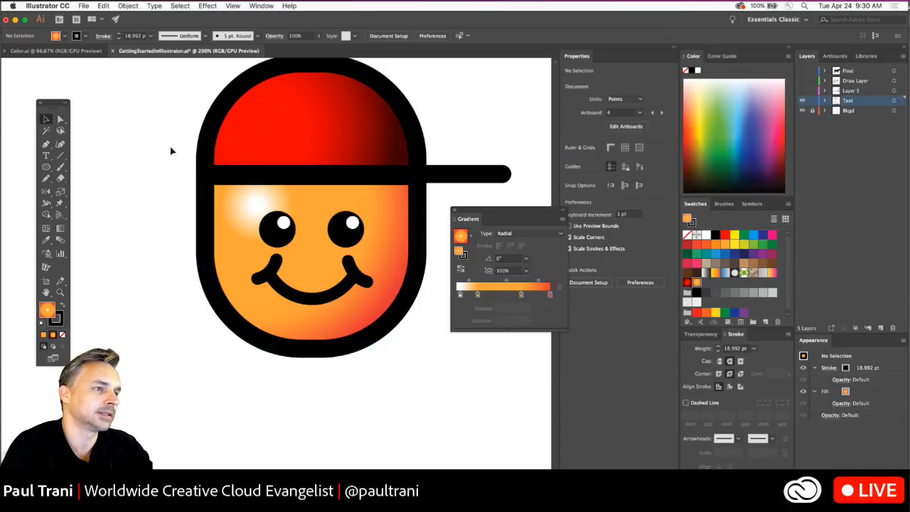
scroll(213, 174, up, 2)
scroll(213, 174, right, 2)
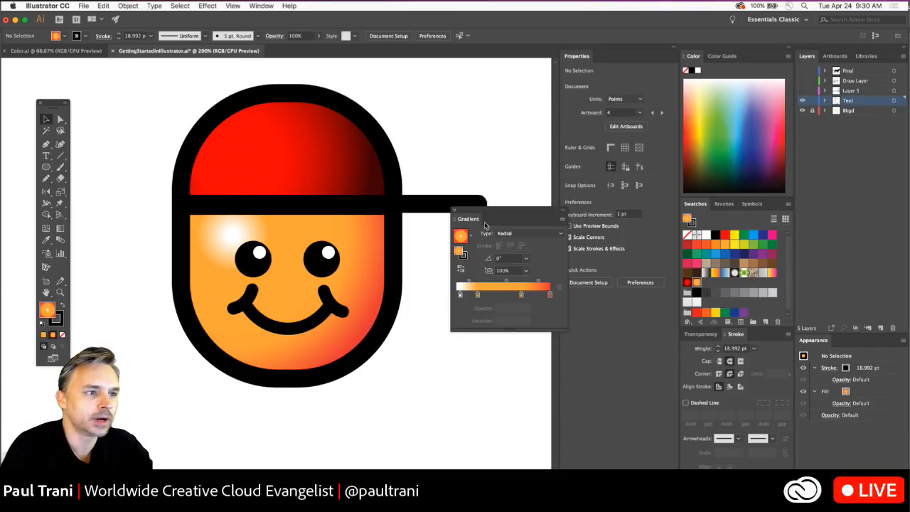
- Close the Gradient panel and page through the Basics Practice, Pen Tool and Basic Shapes artboards
click(455, 211)
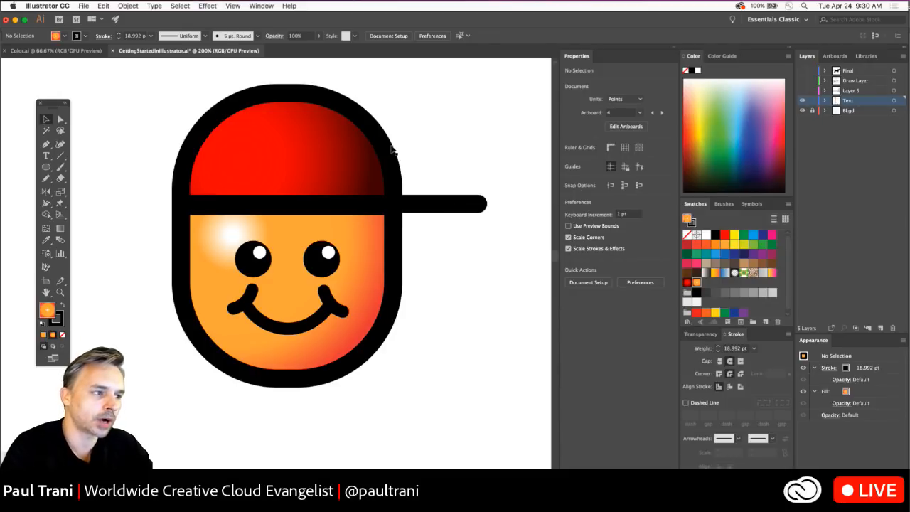
scroll(413, 146, down, 1)
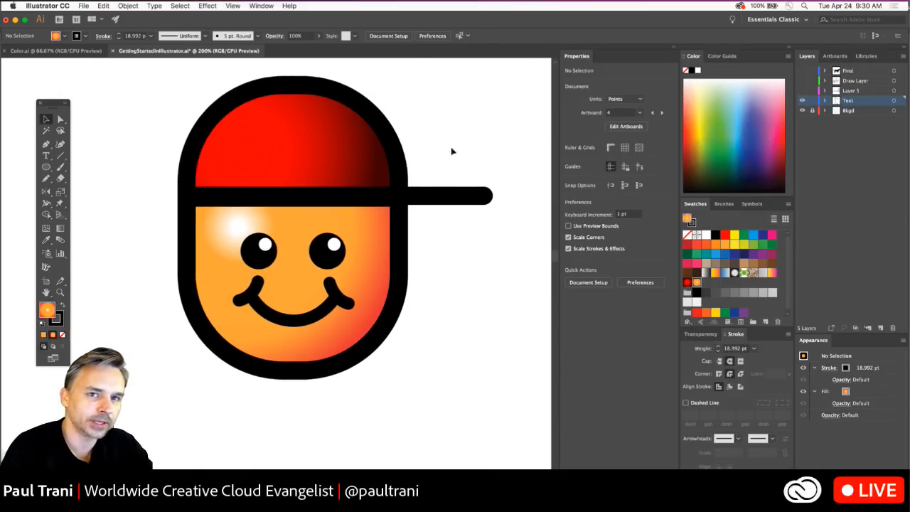
click(835, 56)
double_click(871, 97)
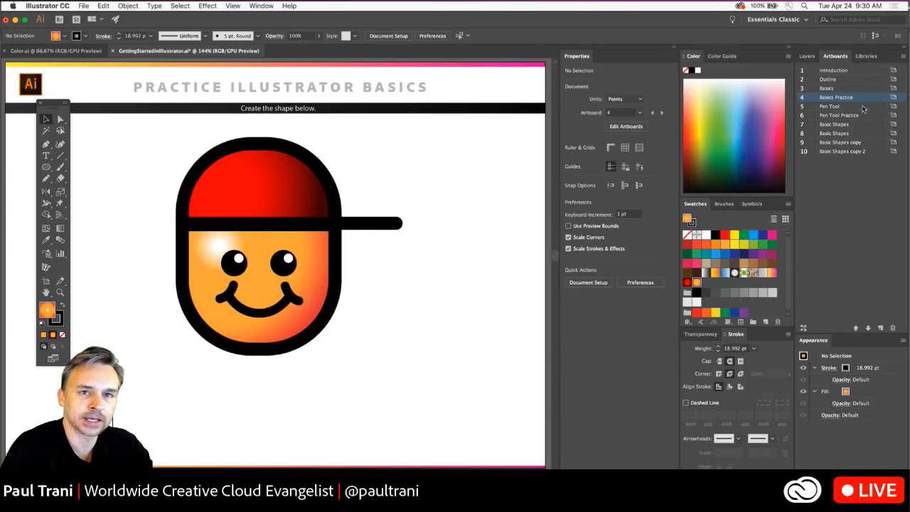
double_click(863, 106)
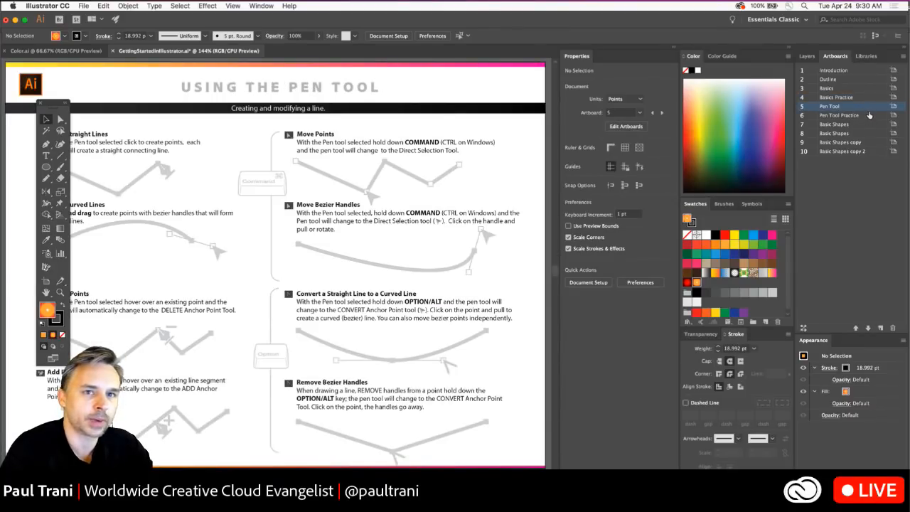
double_click(868, 122)
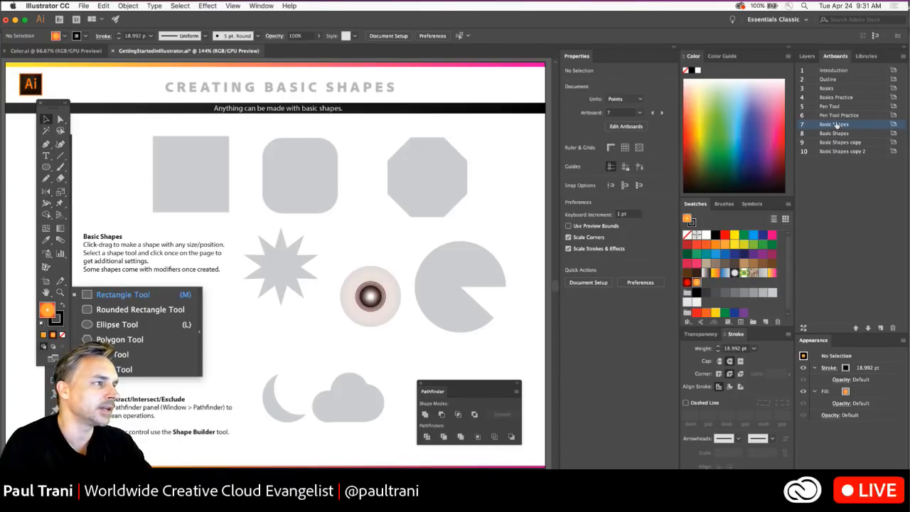
- Return through the Basics artboard to the Basics Practice artboard with the capped character
click(840, 88)
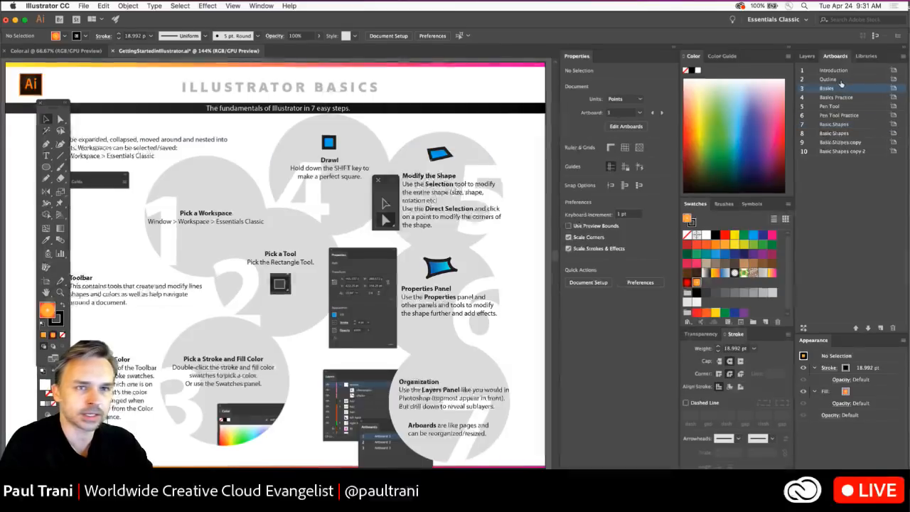
double_click(837, 97)
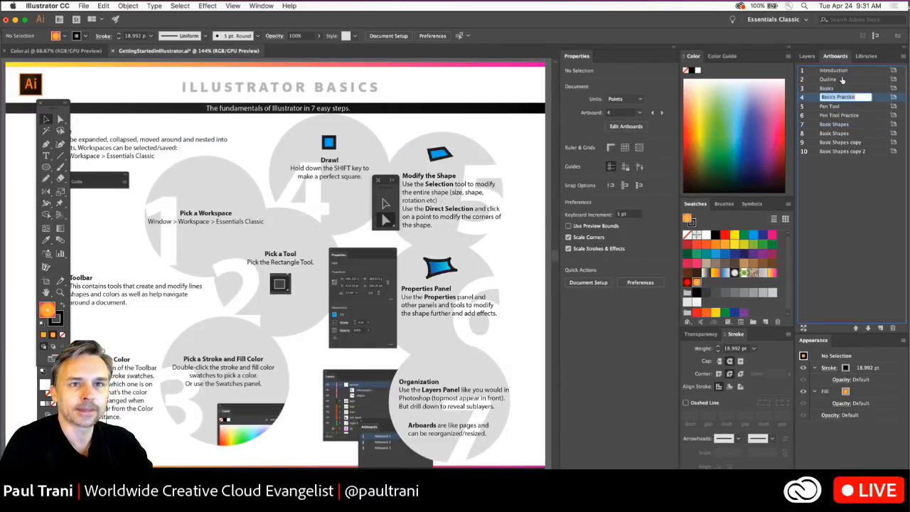
click(863, 96)
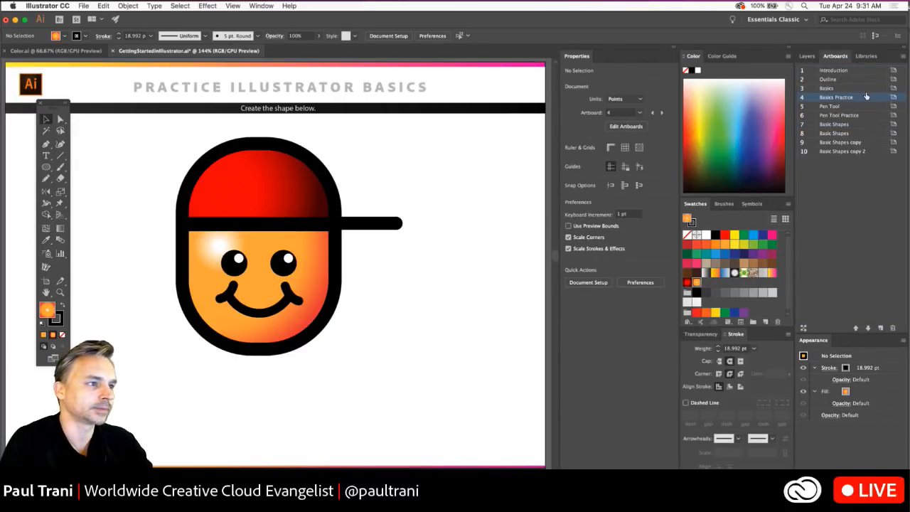
drag(218, 146, 288, 138)
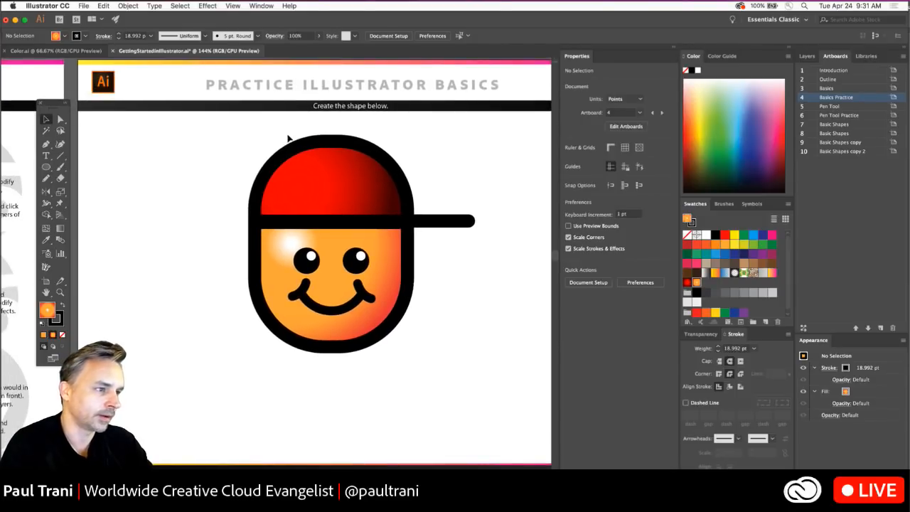
- Select the orange face shape and target its fill in the Appearance panel, floated beside the character
click(339, 247)
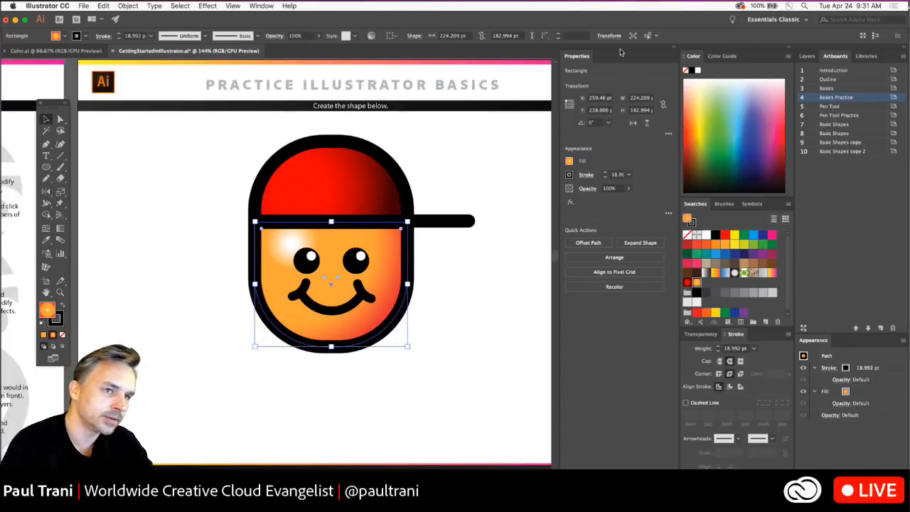
key(alt+super+8)
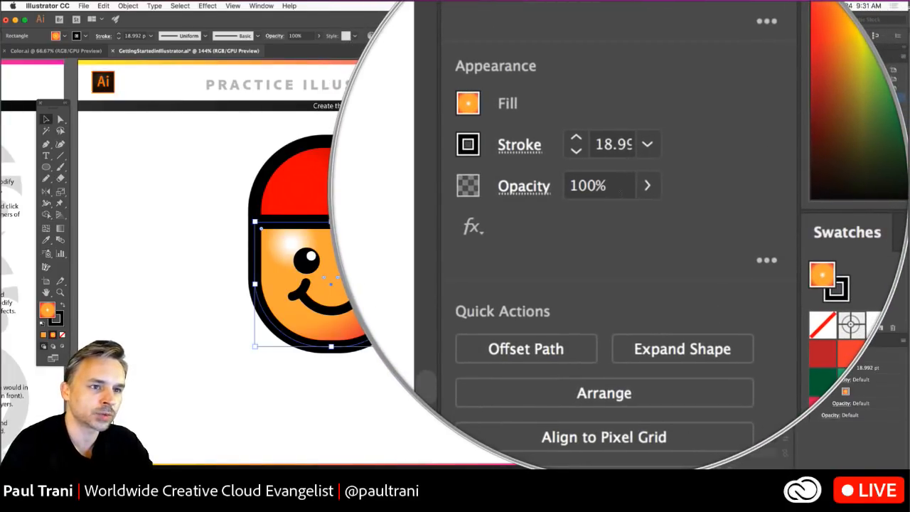
key(alt+super+8)
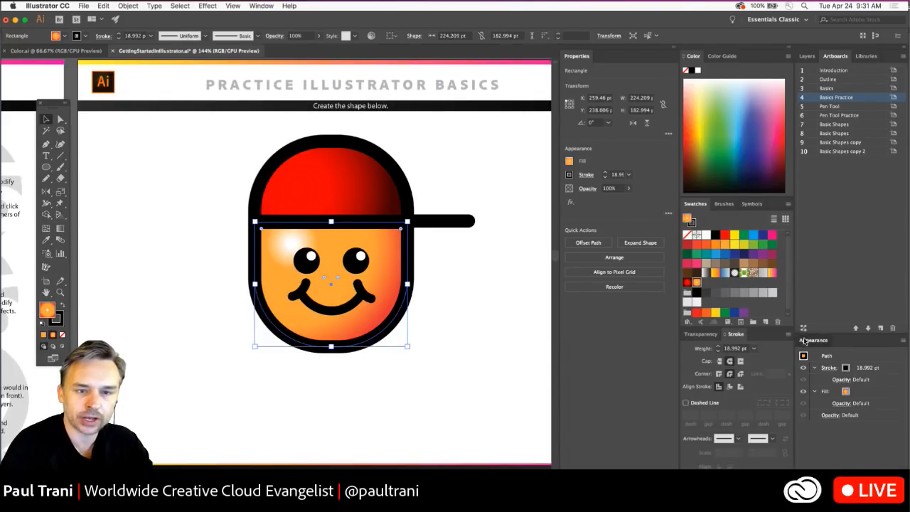
drag(813, 340, 451, 203)
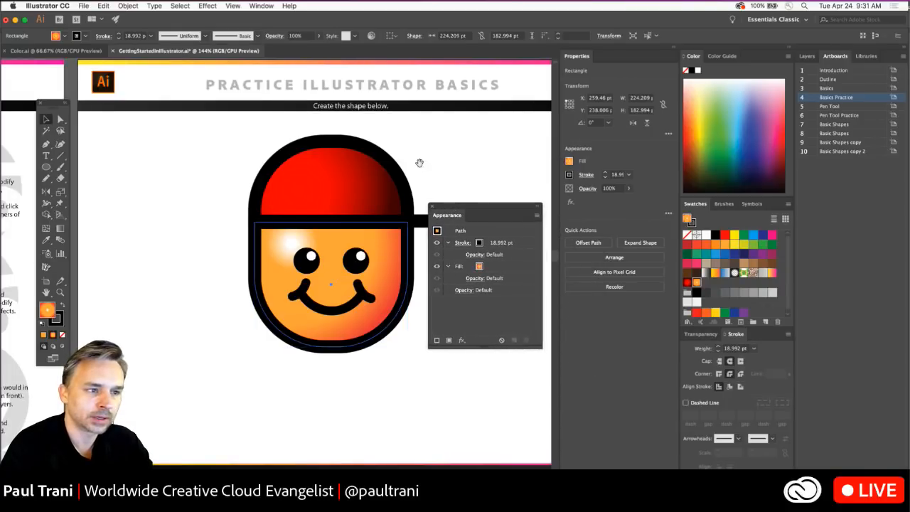
drag(420, 163, 405, 151)
click(509, 267)
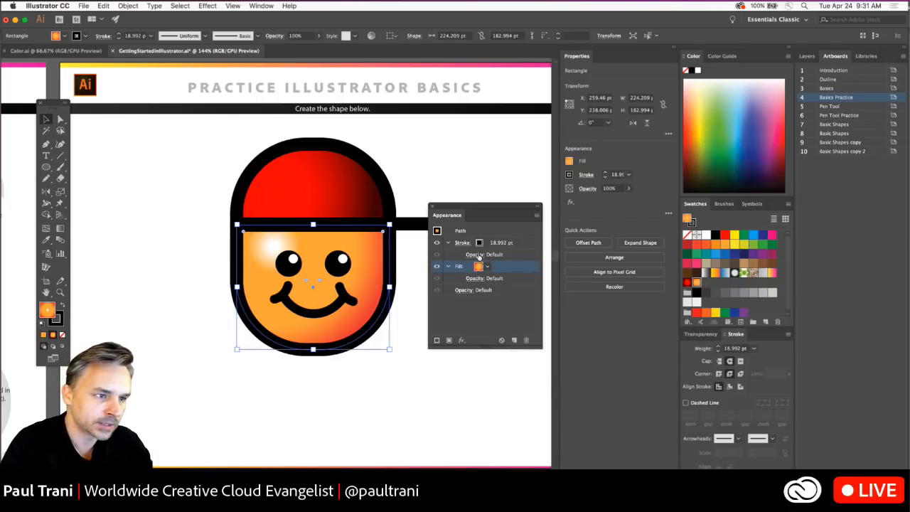
click(488, 268)
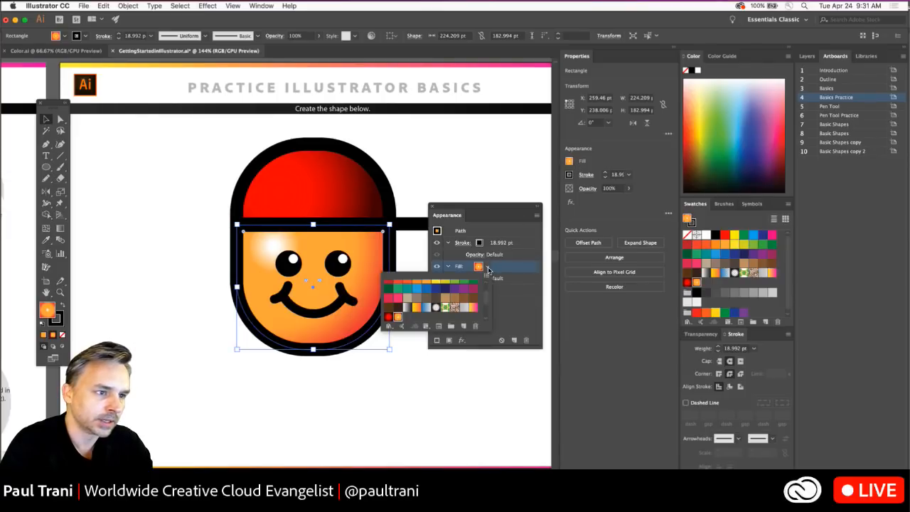
double_click(397, 317)
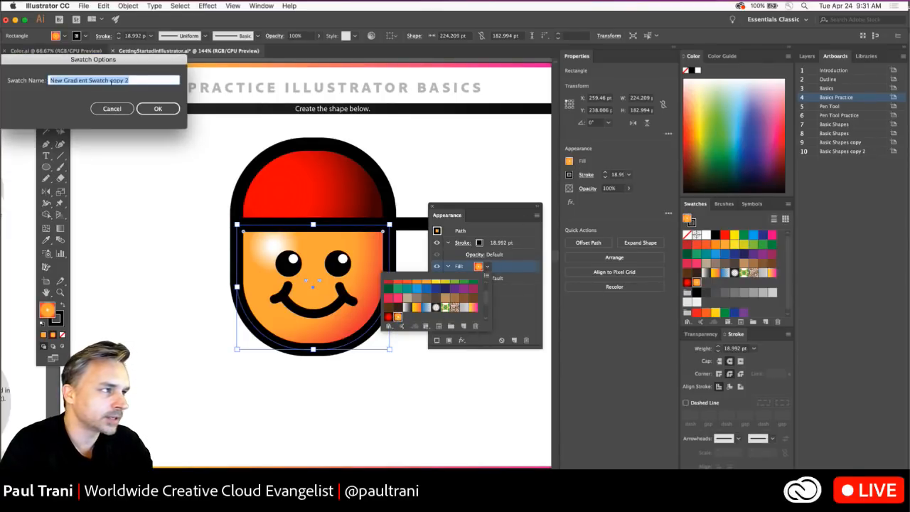
click(111, 108)
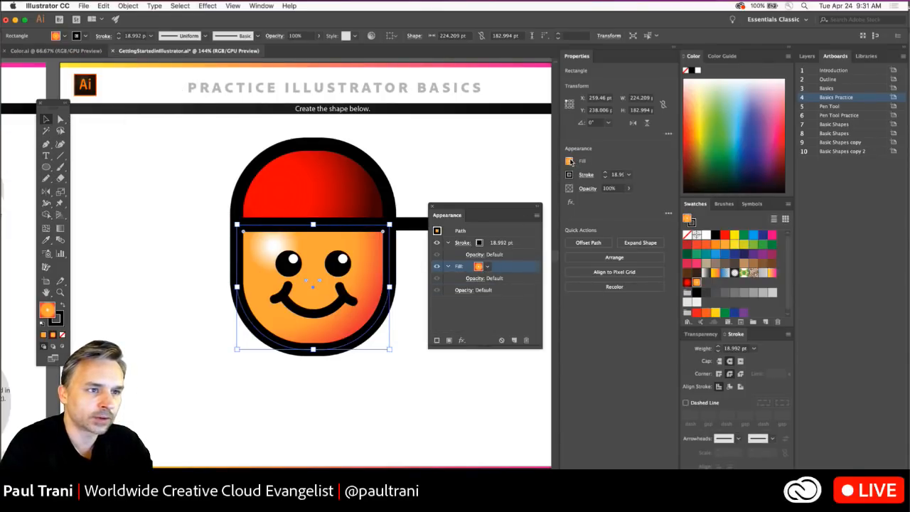
double_click(697, 281)
click(126, 108)
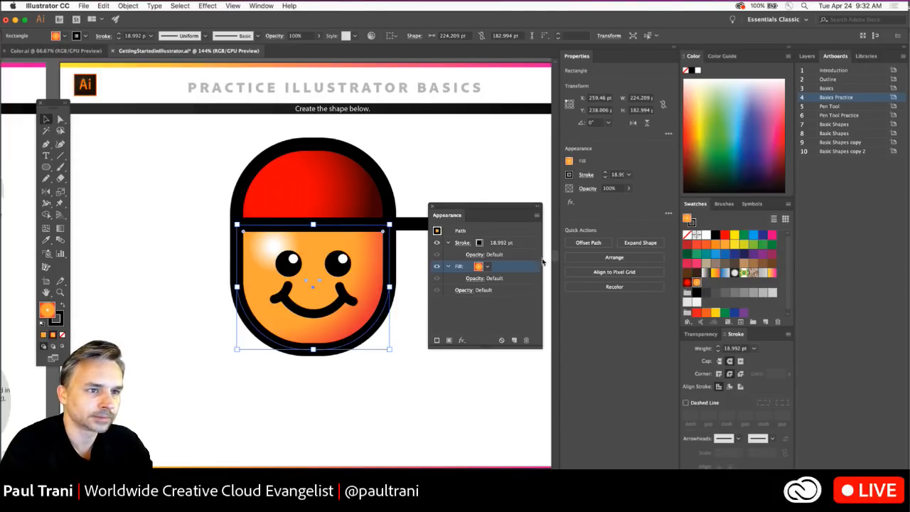
click(449, 266)
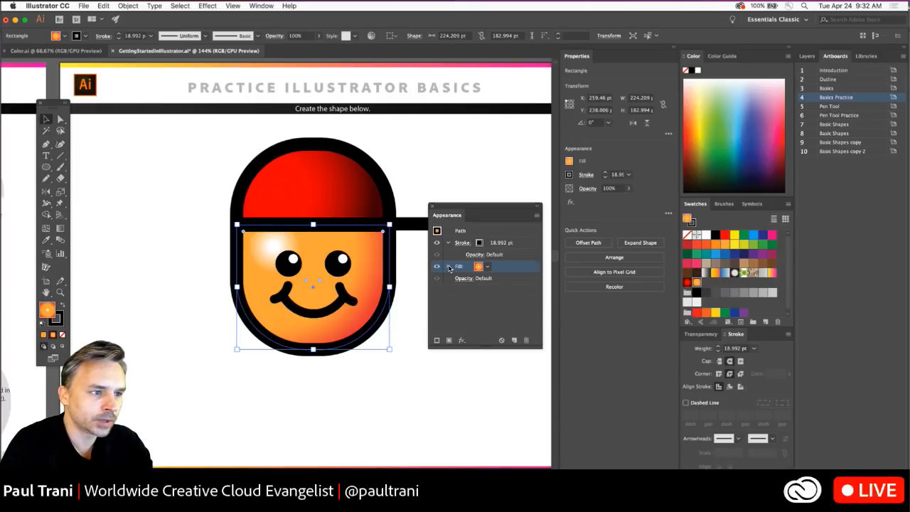
click(449, 268)
click(488, 266)
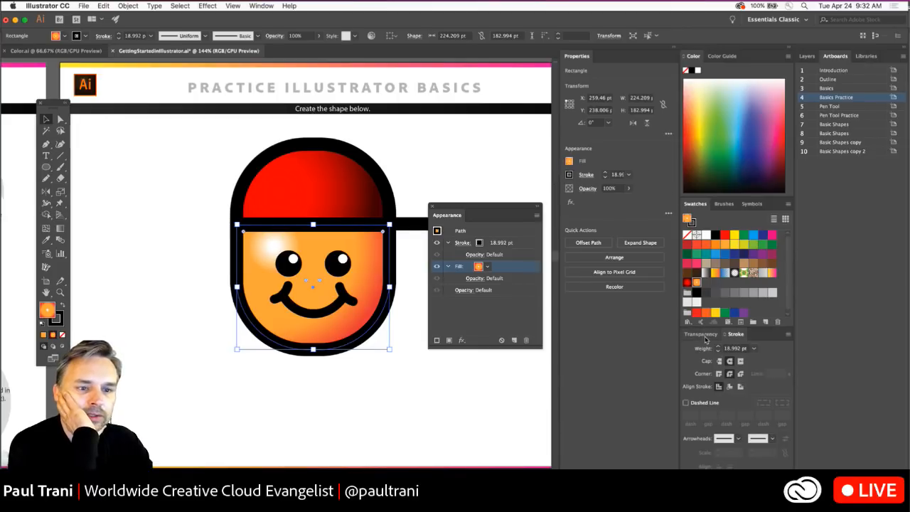
- Reopen the Gradient panel, place it below Properties, and remove the white stop from the face's radial gradient
click(265, 5)
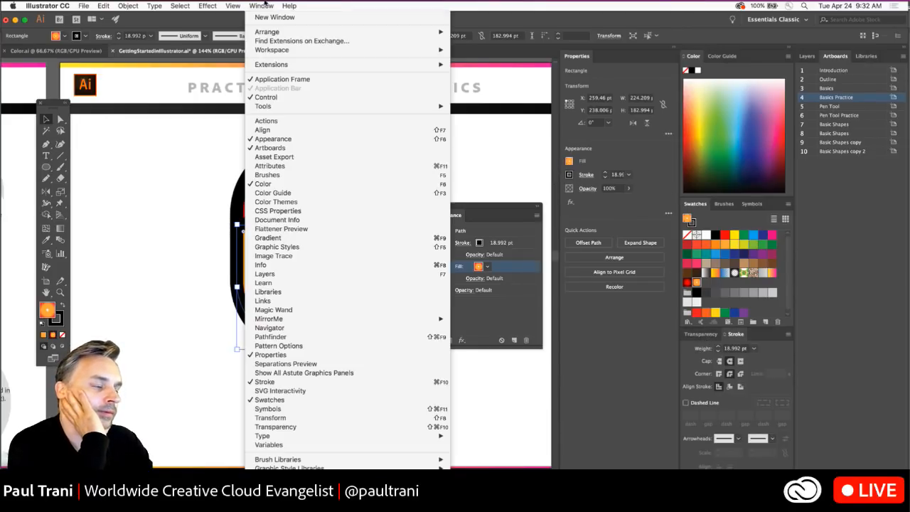
click(323, 238)
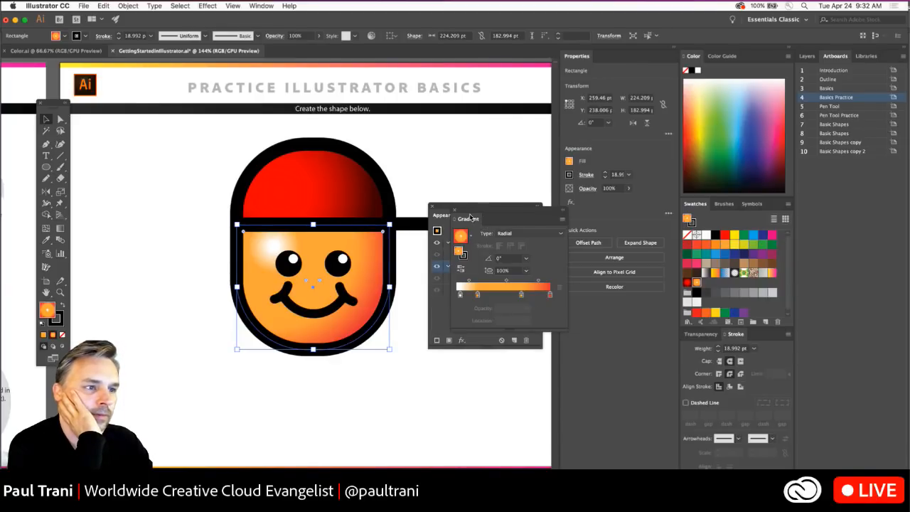
drag(469, 217, 572, 480)
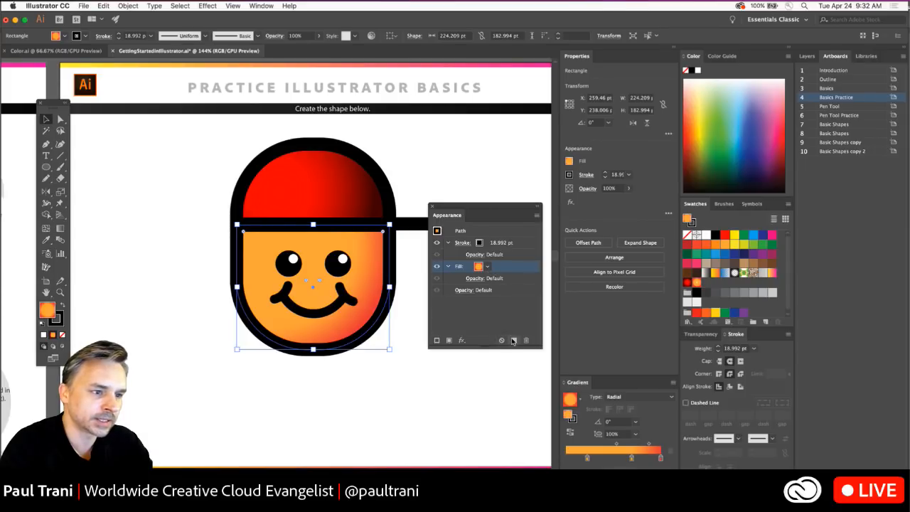
- Duplicate the face's fill and set the lower fill to the yellow-to-pink linear gradient swatch
click(513, 341)
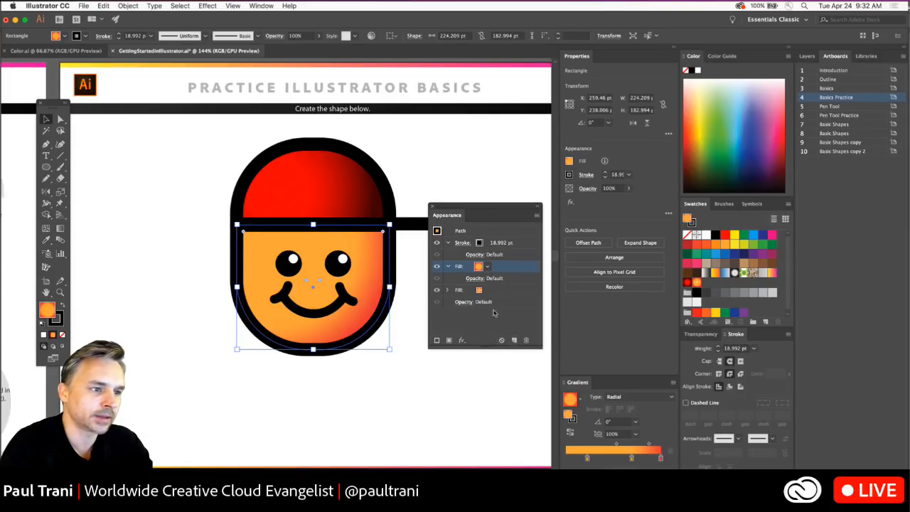
click(503, 291)
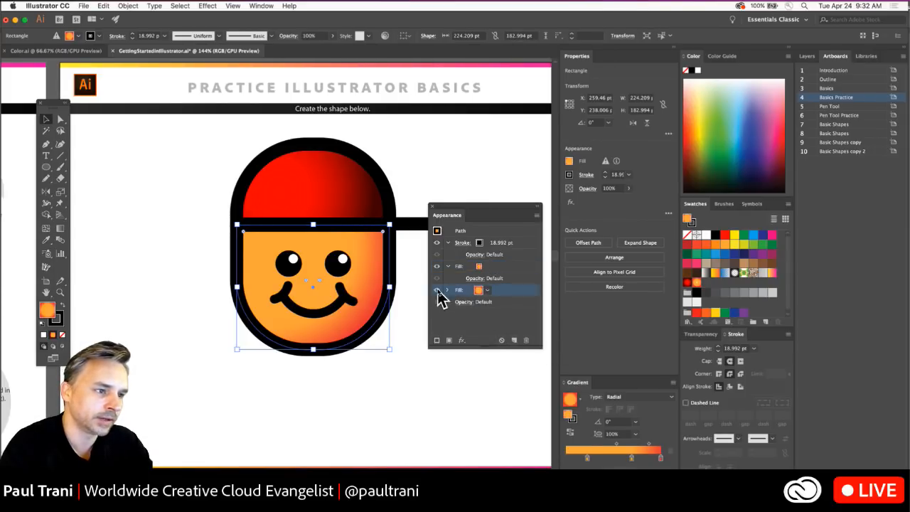
click(488, 293)
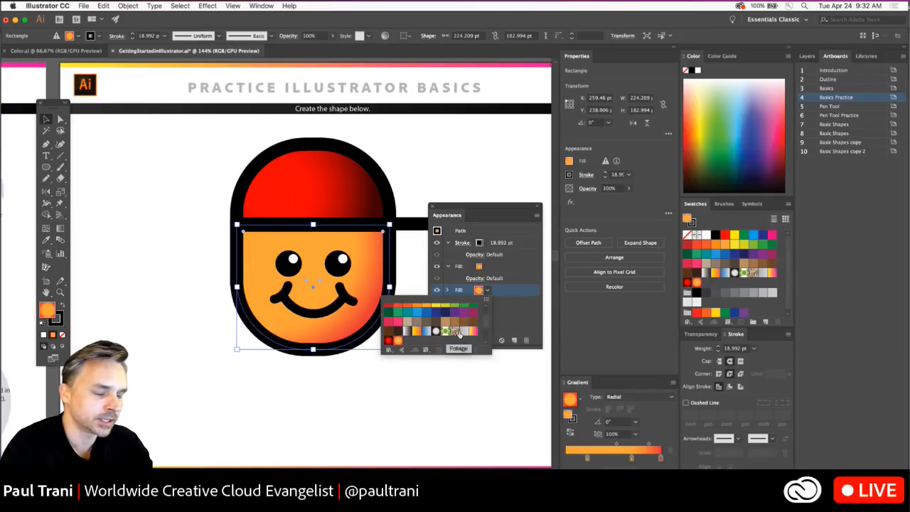
click(473, 331)
click(521, 327)
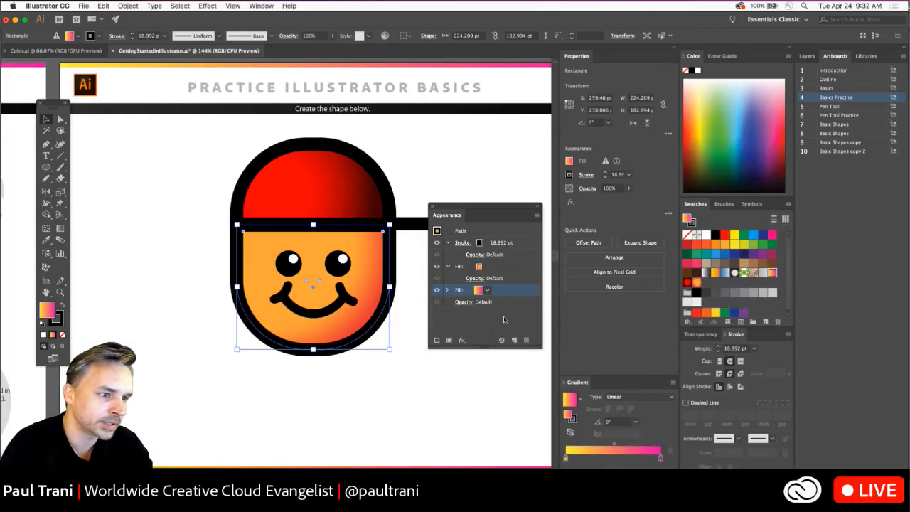
- Move the yellow-to-pink fill above the orange radial fill and change it to the blue linear gradient swatch
drag(514, 289, 512, 265)
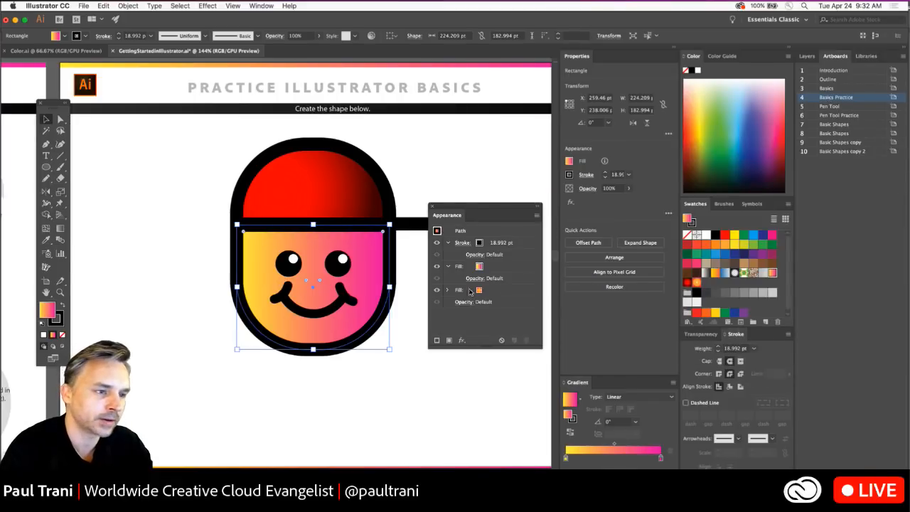
click(484, 268)
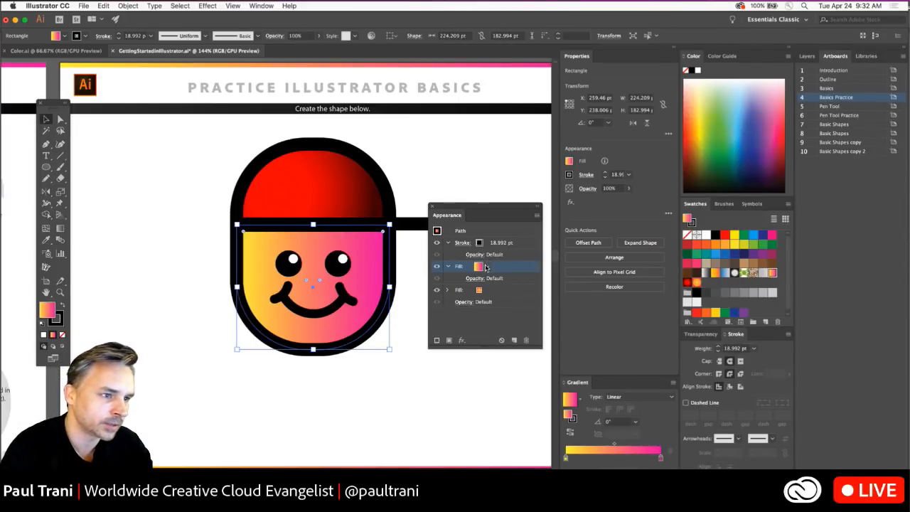
click(485, 267)
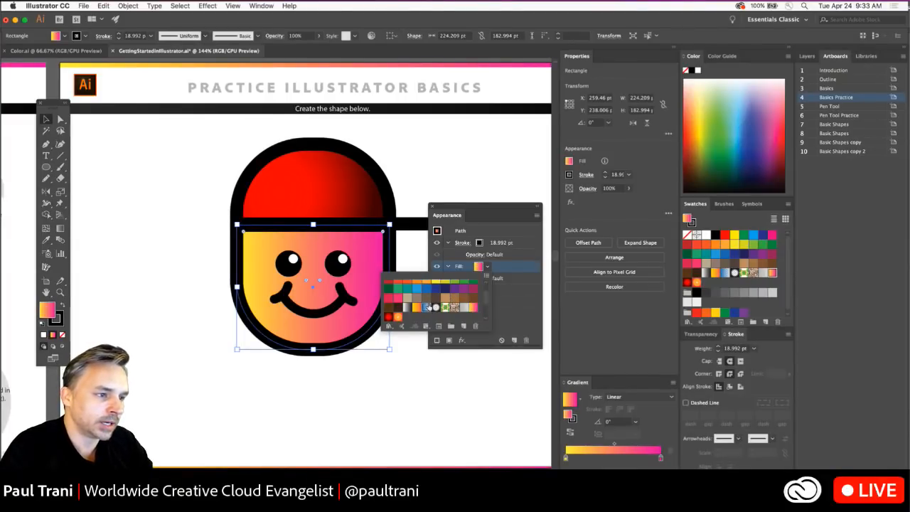
click(426, 307)
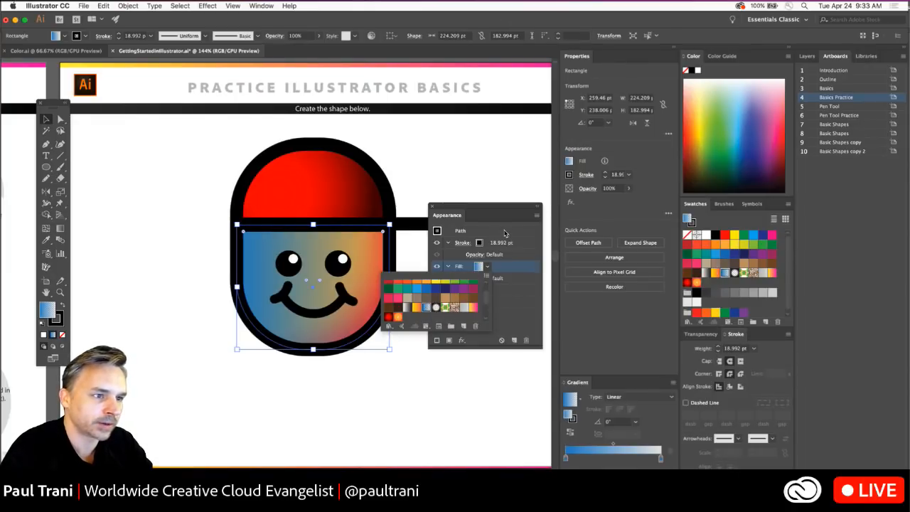
click(504, 234)
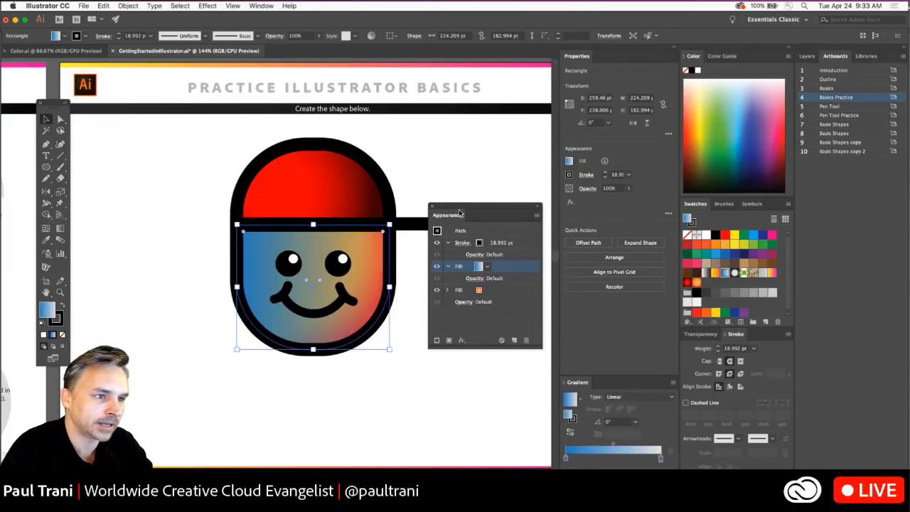
- Hide and show the upper blue gradient fill to compare the face with and without it
drag(459, 207, 449, 187)
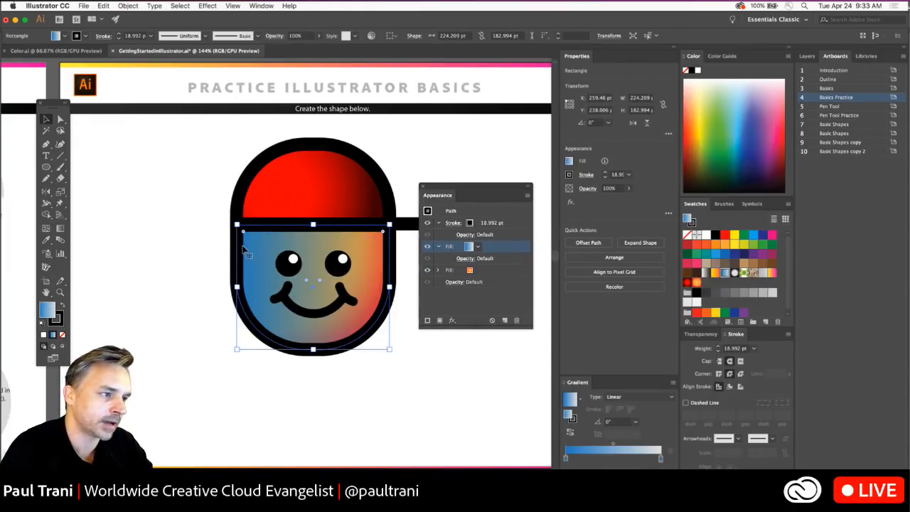
click(428, 247)
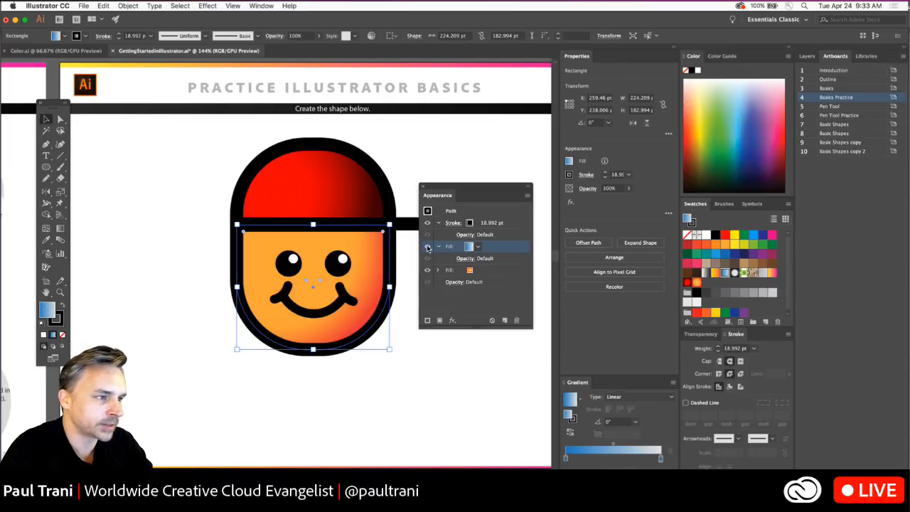
click(428, 246)
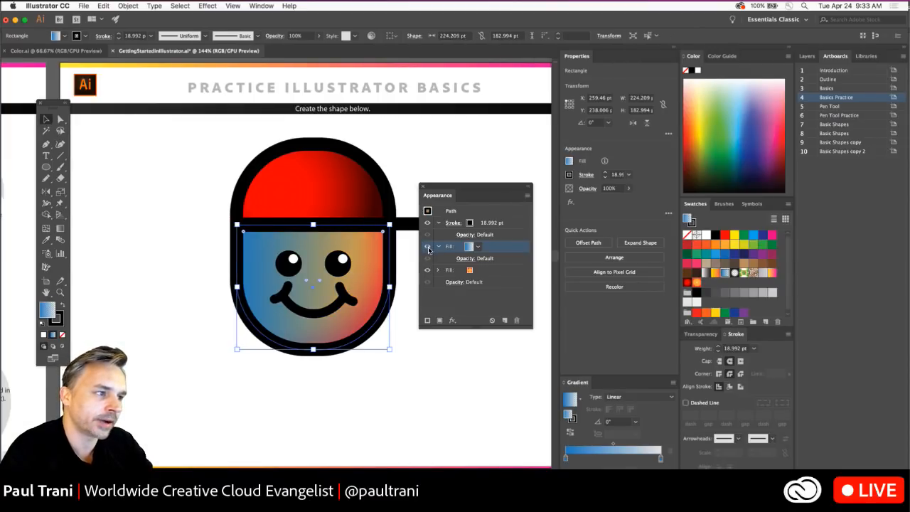
- Toggle the upper blue fill off and on, and float the Gradient panel just below the Appearance panel beside the face
click(429, 247)
click(428, 247)
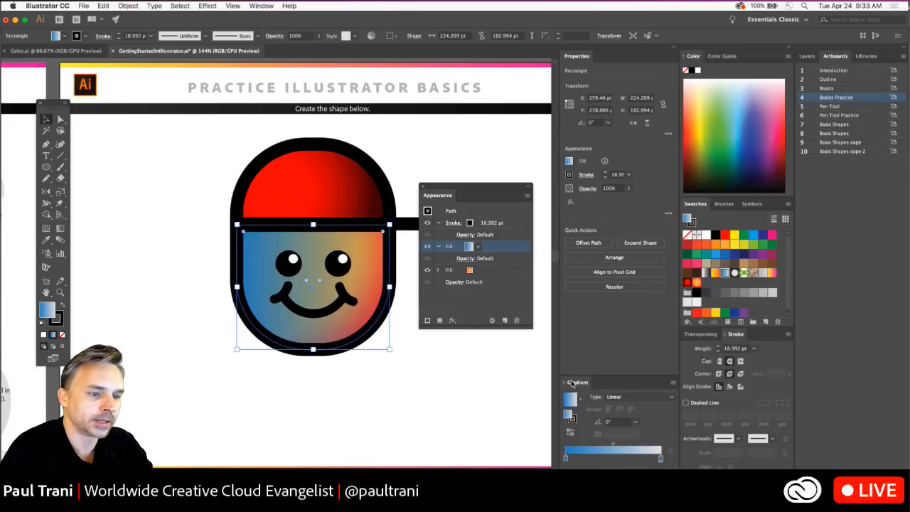
drag(573, 384, 437, 332)
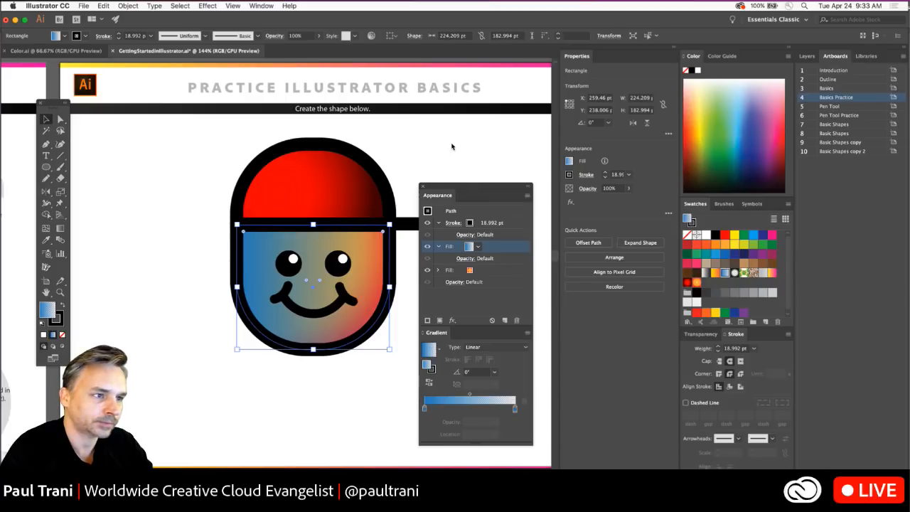
drag(442, 187, 453, 102)
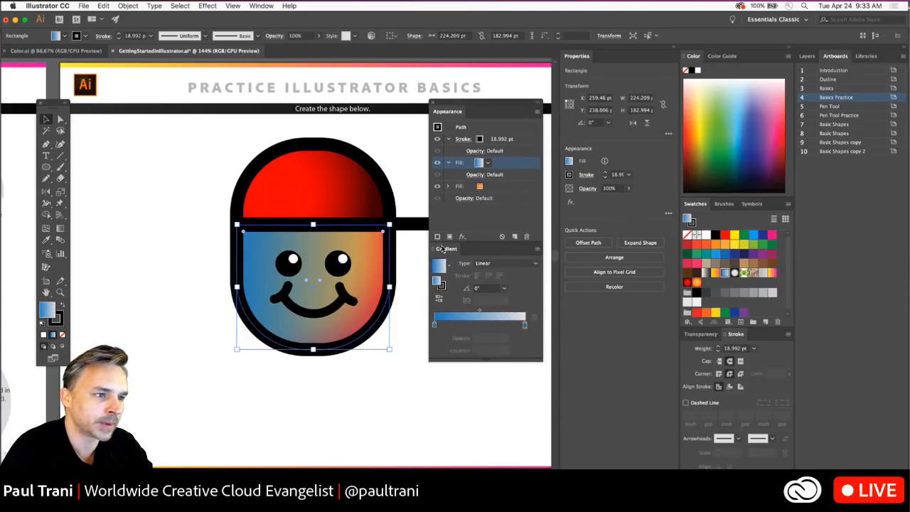
drag(441, 248, 465, 266)
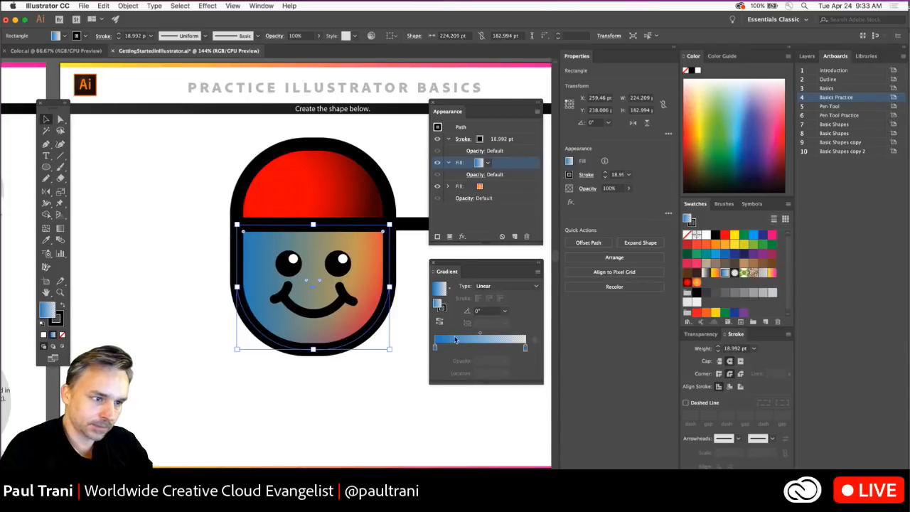
- Change the upper blue gradient fill to Radial and set both of its color stops to white
click(489, 287)
click(492, 306)
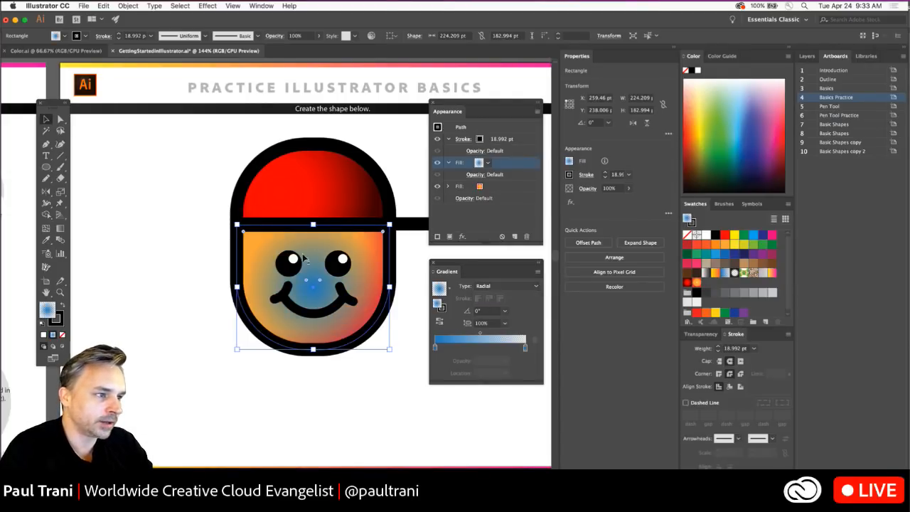
double_click(435, 347)
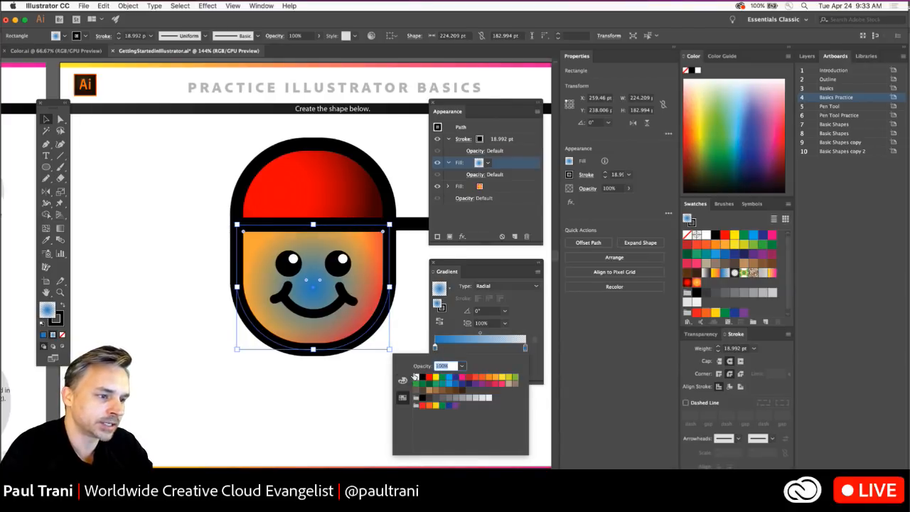
click(416, 377)
click(526, 348)
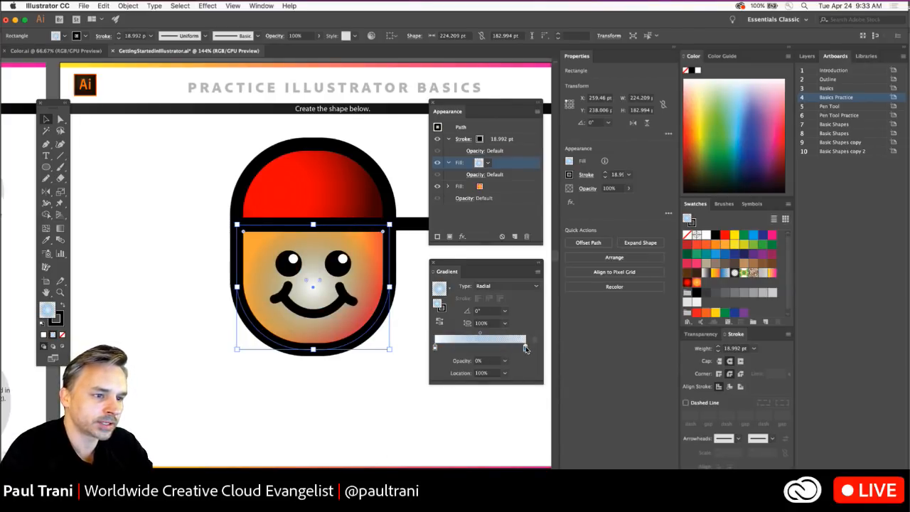
double_click(526, 348)
click(418, 377)
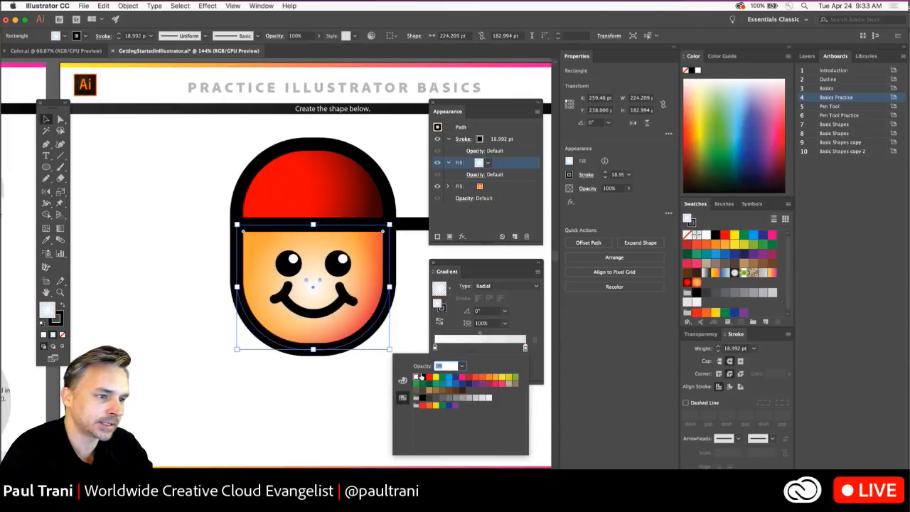
click(528, 316)
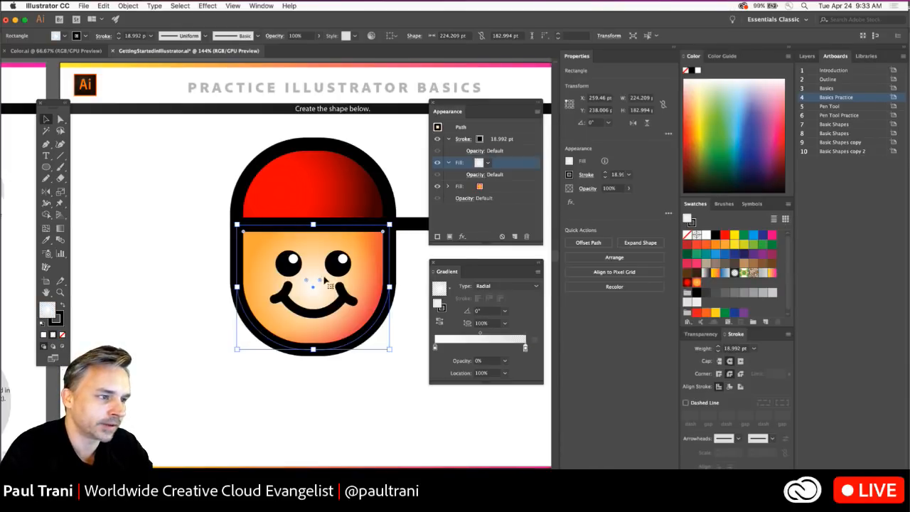
- Move the transparent stop to about 28% and reposition the radial highlight above the face's left eye with the Gradient tool
drag(525, 349, 460, 348)
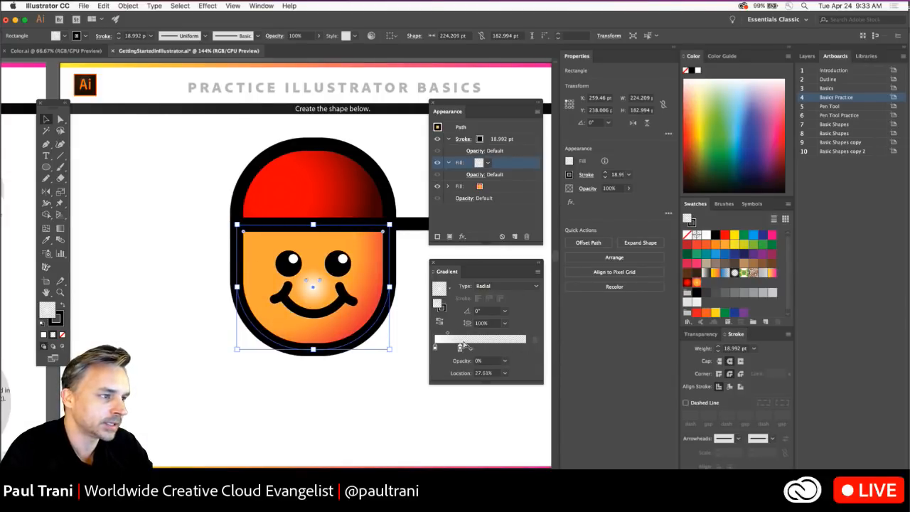
click(57, 229)
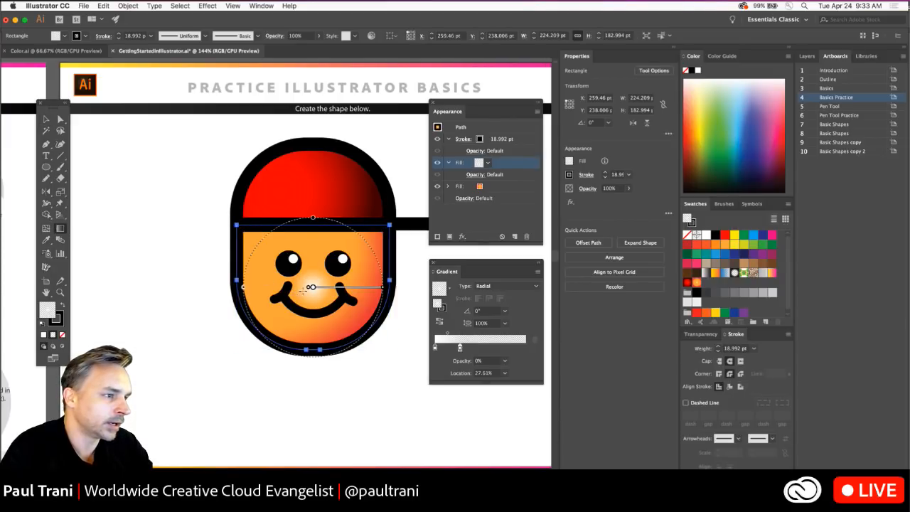
drag(311, 286, 264, 244)
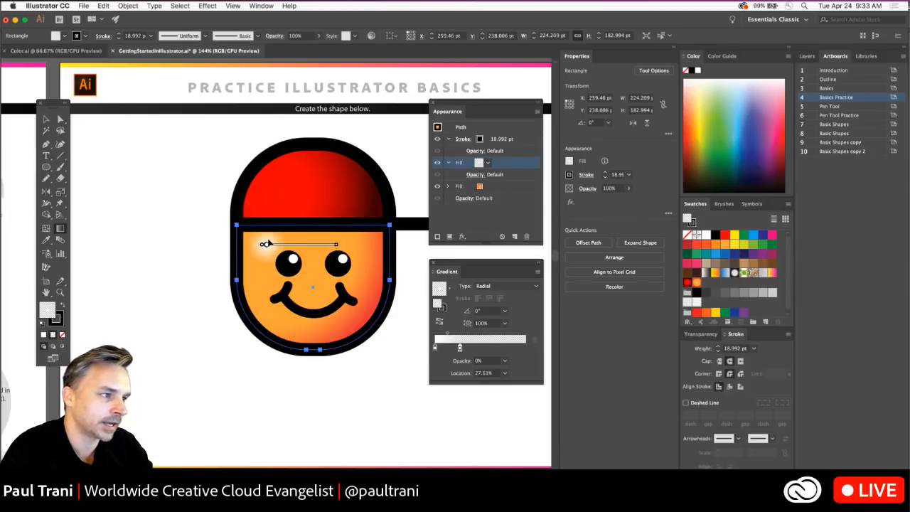
- Enlarge the face highlight by moving the opaque white stop inward and the transparent stop to about 48%, and shift its center slightly down
click(439, 347)
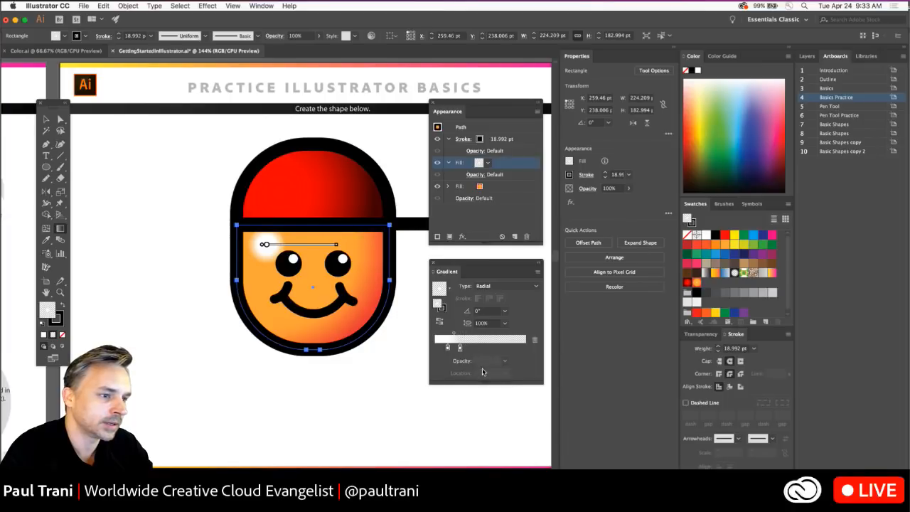
click(461, 347)
drag(461, 347, 479, 348)
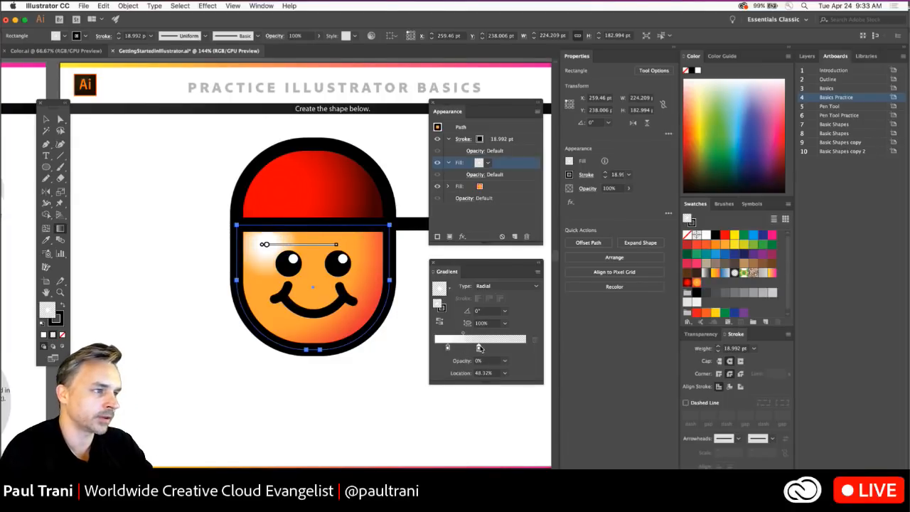
drag(264, 243, 273, 256)
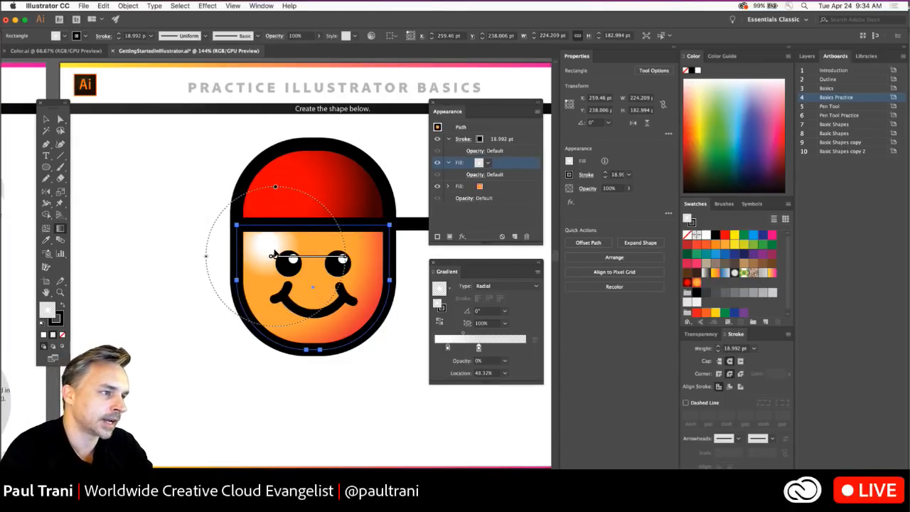
- Hide and show the white highlight fill to compare the face, and return to the Selection tool
click(453, 188)
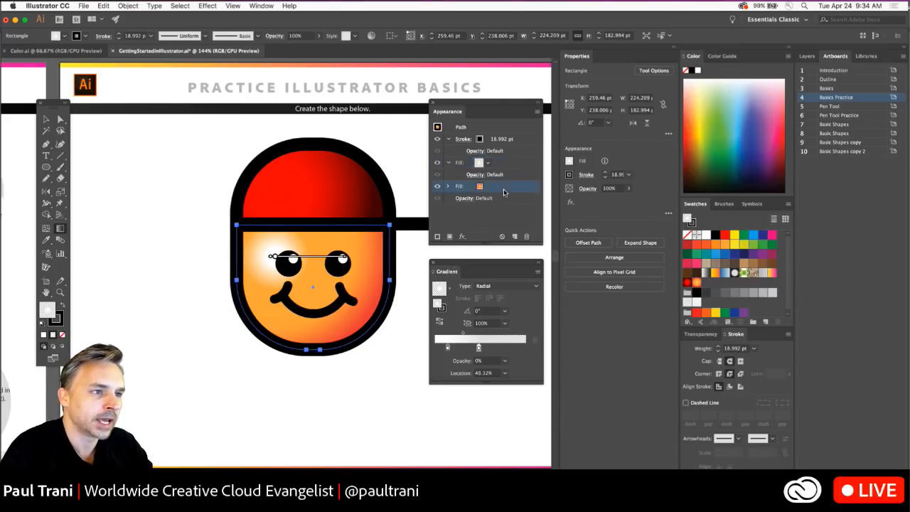
click(438, 163)
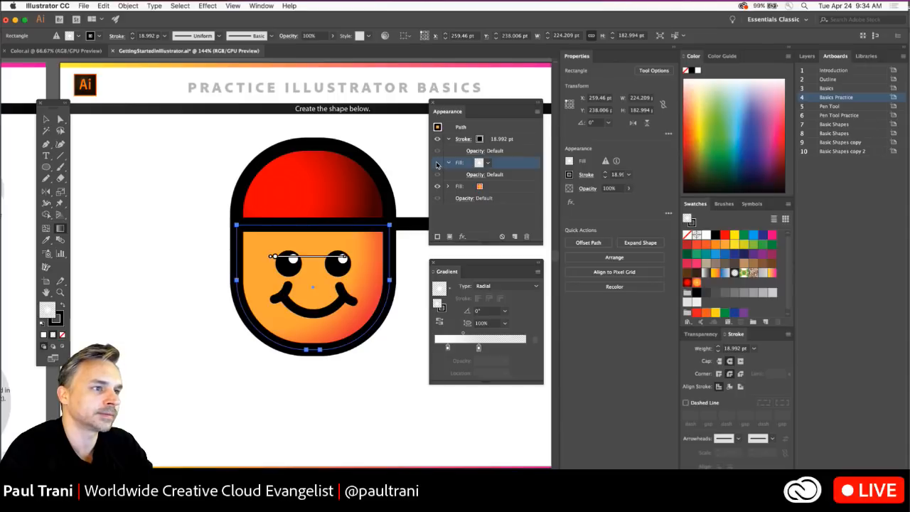
click(437, 163)
click(46, 119)
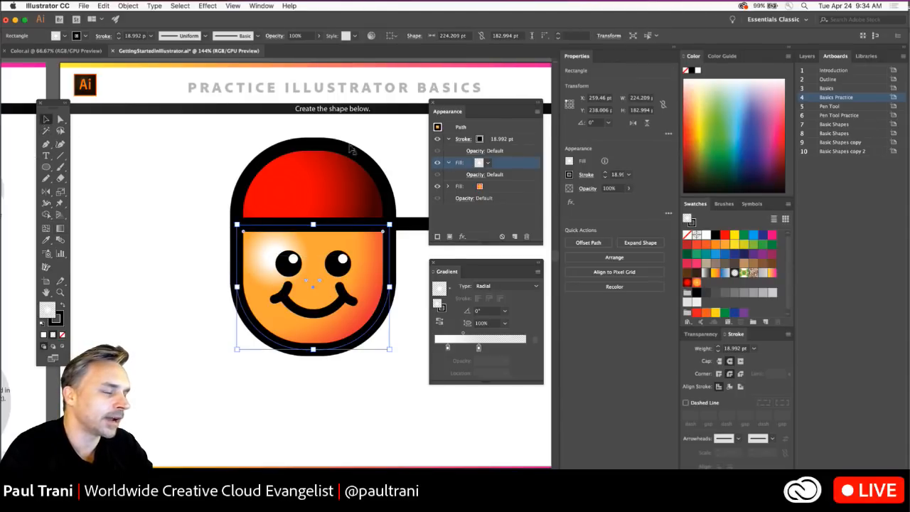
click(491, 218)
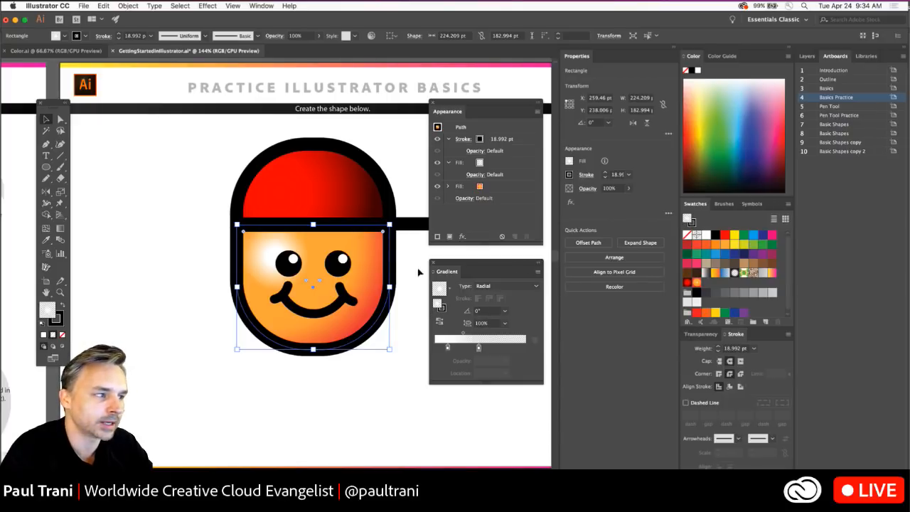
- Save the white-to-transparent radial gradient as a new swatch
click(789, 204)
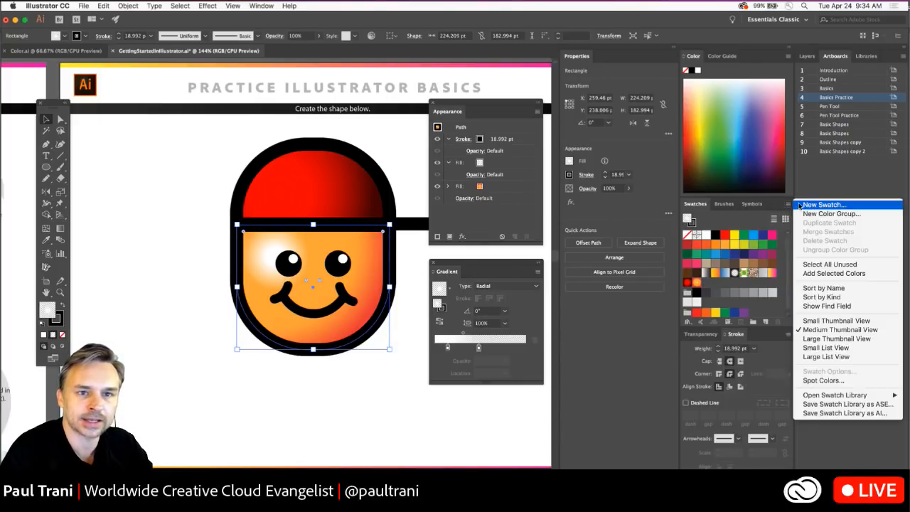
click(800, 207)
click(158, 109)
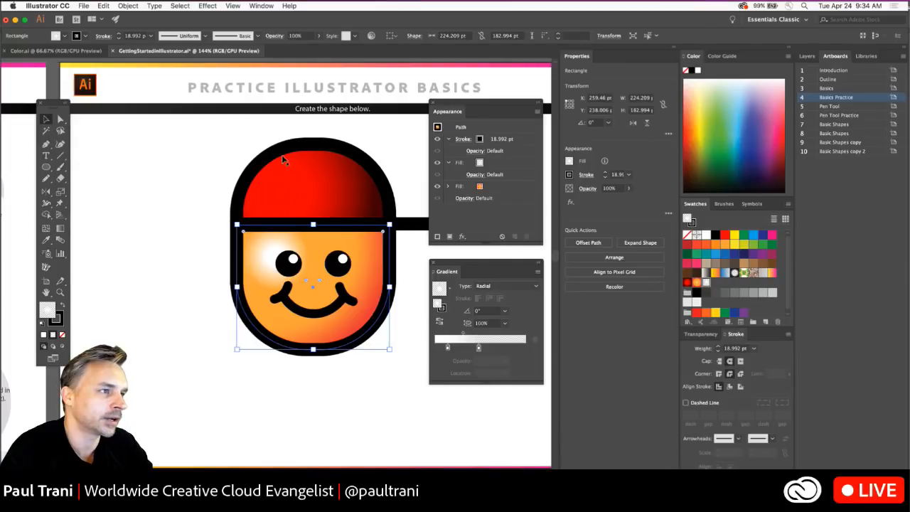
- Duplicate the red hat's fill and set the upper fill to the saved white highlight gradient swatch
click(294, 168)
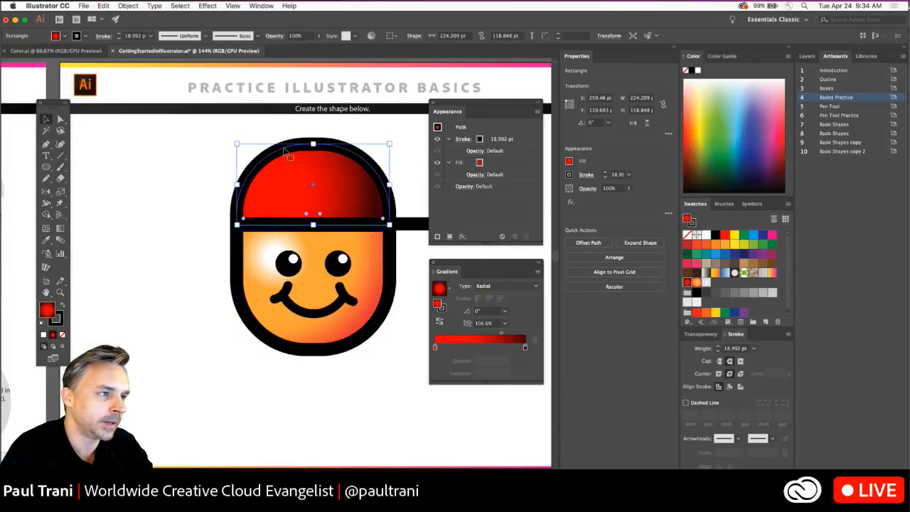
click(507, 162)
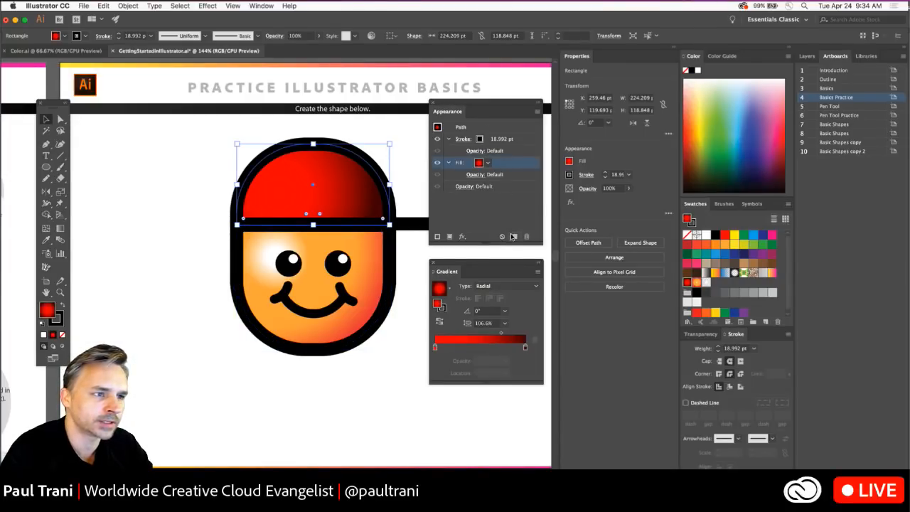
click(514, 236)
click(488, 164)
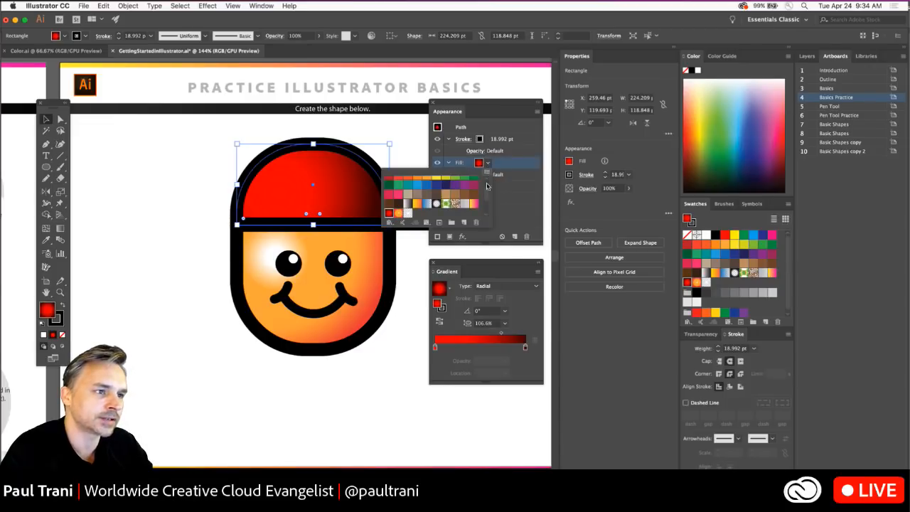
click(408, 213)
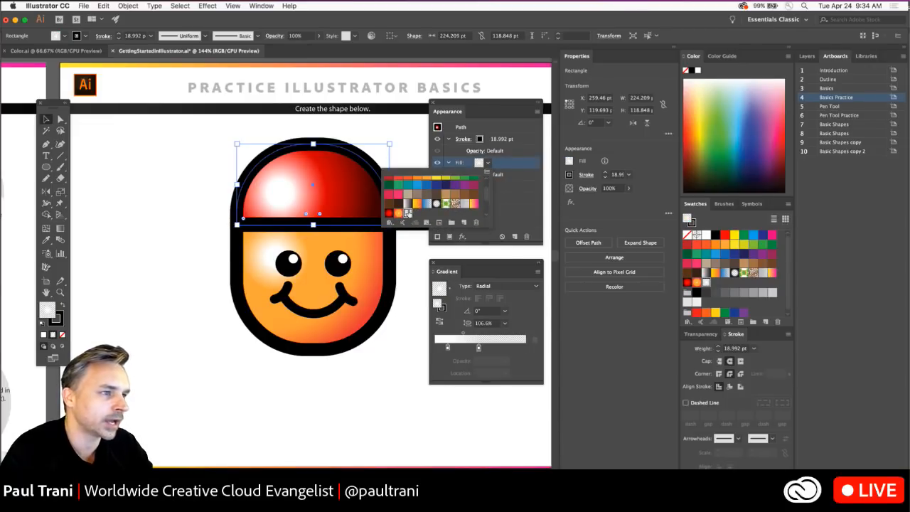
click(503, 216)
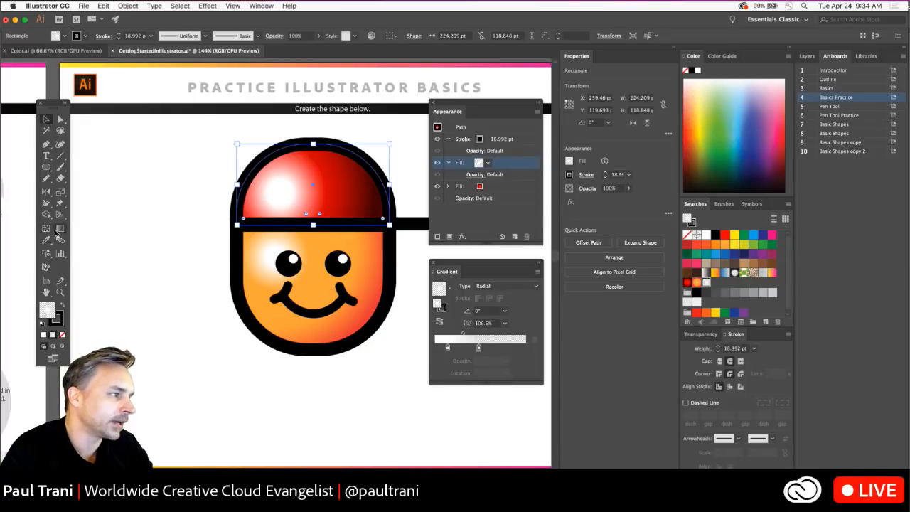
- Shrink the hat's highlight gradient and move its center slightly upward with the Gradient tool
click(60, 229)
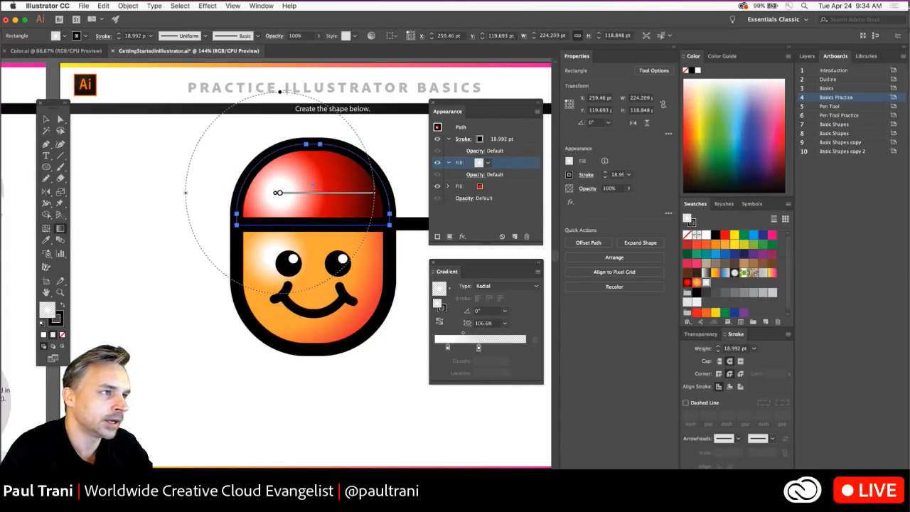
drag(375, 192, 349, 192)
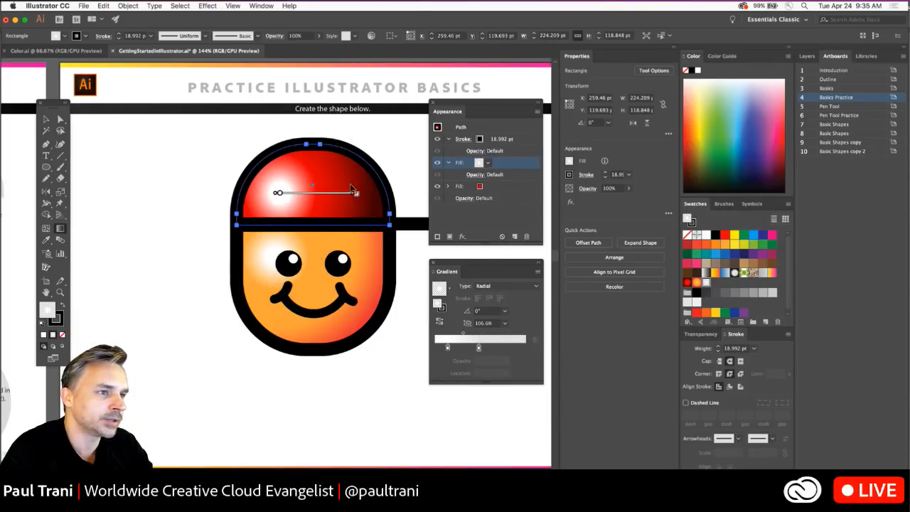
mouse_move(278, 192)
mouse_down()
mouse_move(299, 165)
mouse_move(279, 177)
mouse_up()
- Try a lower opacity on the red hat's white highlight fill and bring it back to 100%
click(502, 176)
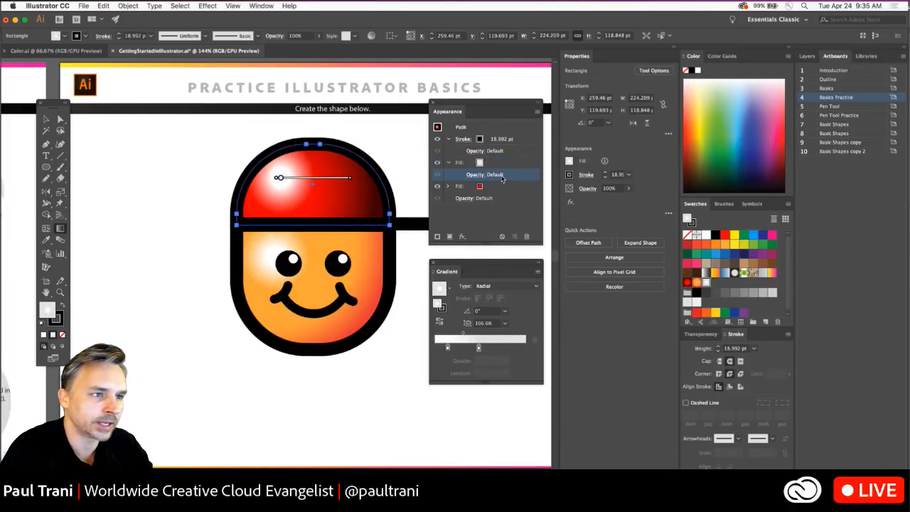
click(475, 174)
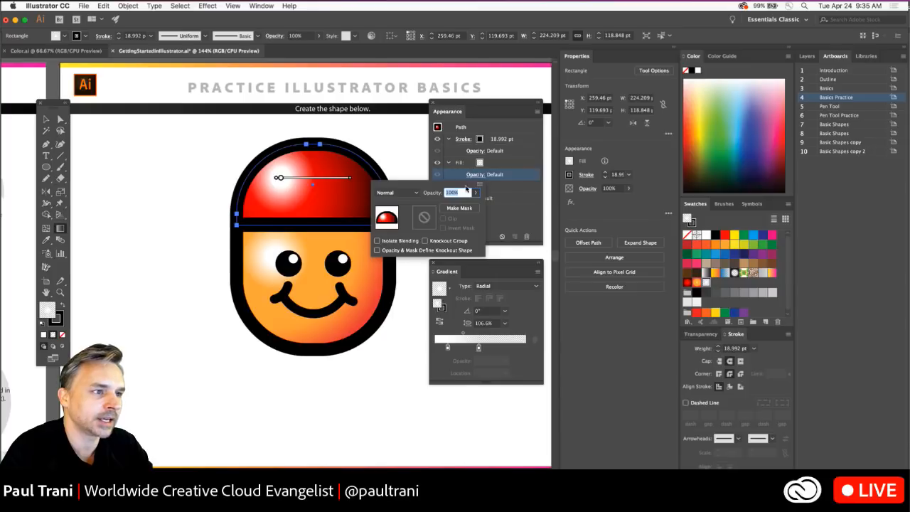
drag(476, 193, 499, 214)
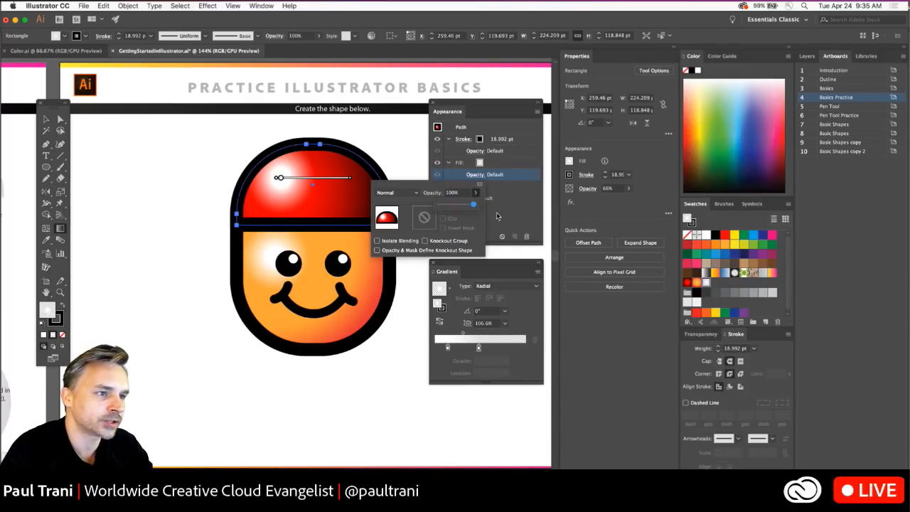
- Try the Color Burn, Overlay, Darken, Multiply and Lighten blend modes on the hat's highlight fill, ending on Color Burn
click(410, 195)
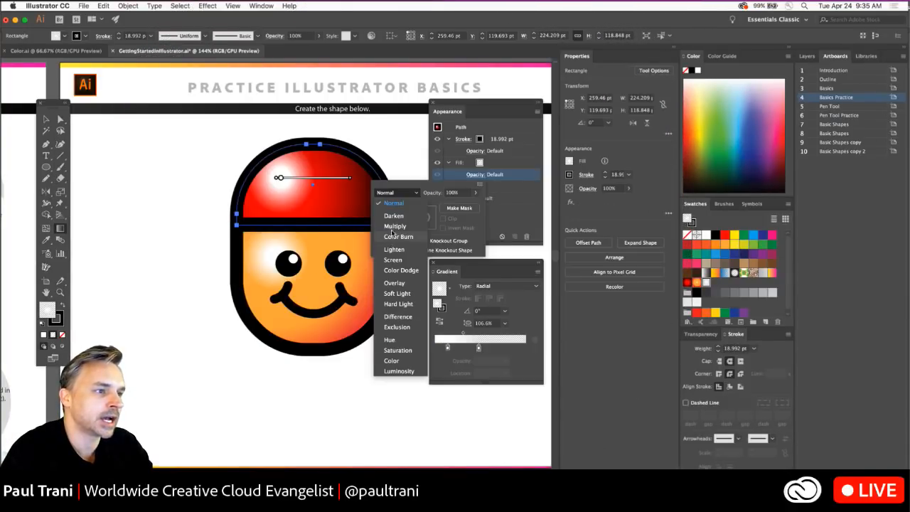
click(394, 237)
click(405, 192)
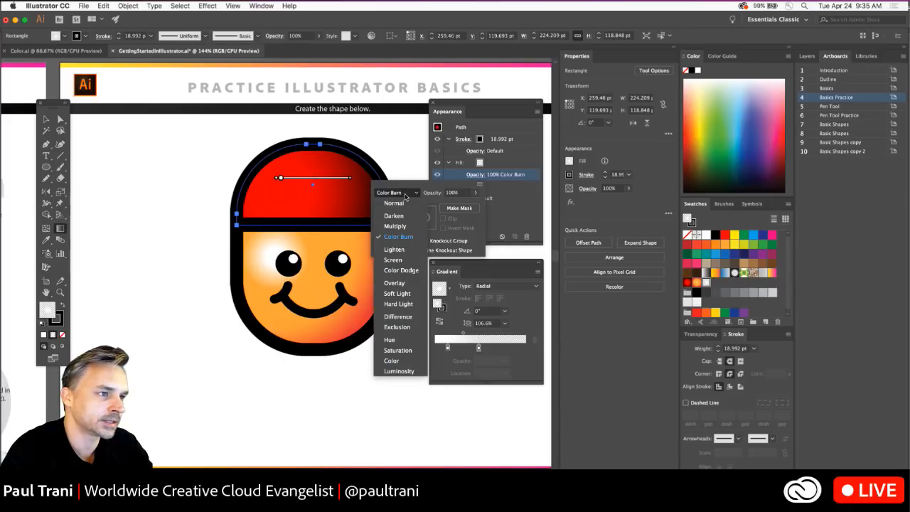
click(409, 283)
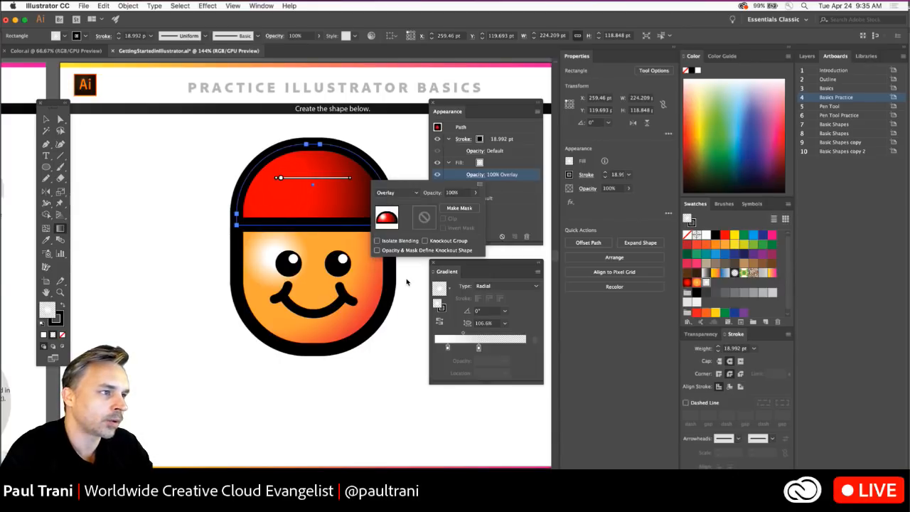
click(404, 194)
click(394, 215)
click(403, 193)
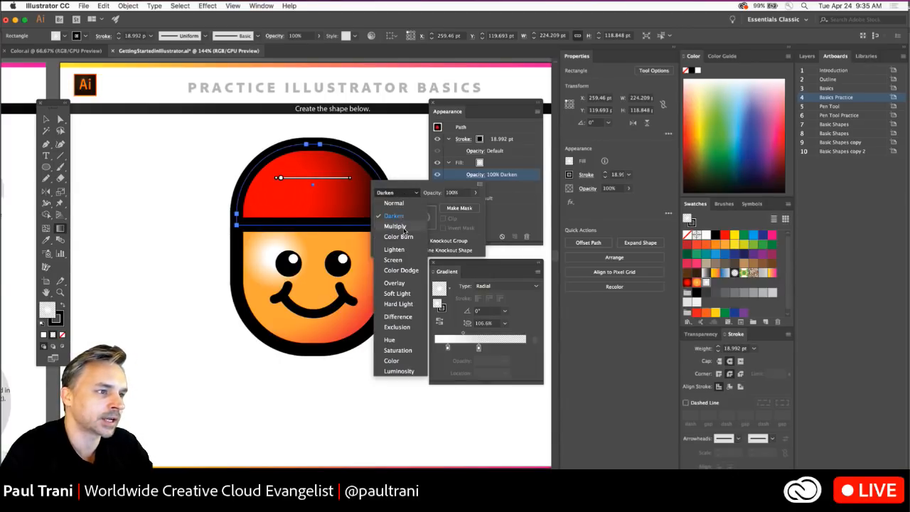
click(404, 226)
click(405, 193)
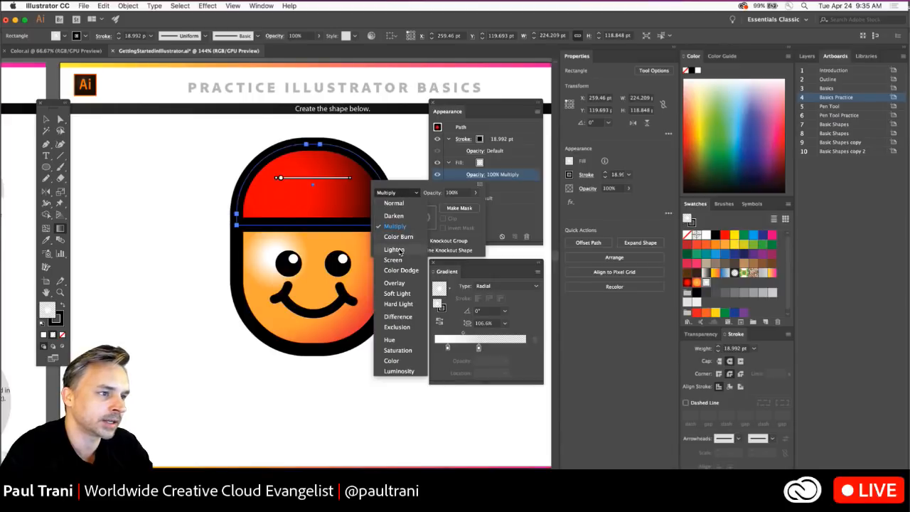
click(400, 251)
click(404, 193)
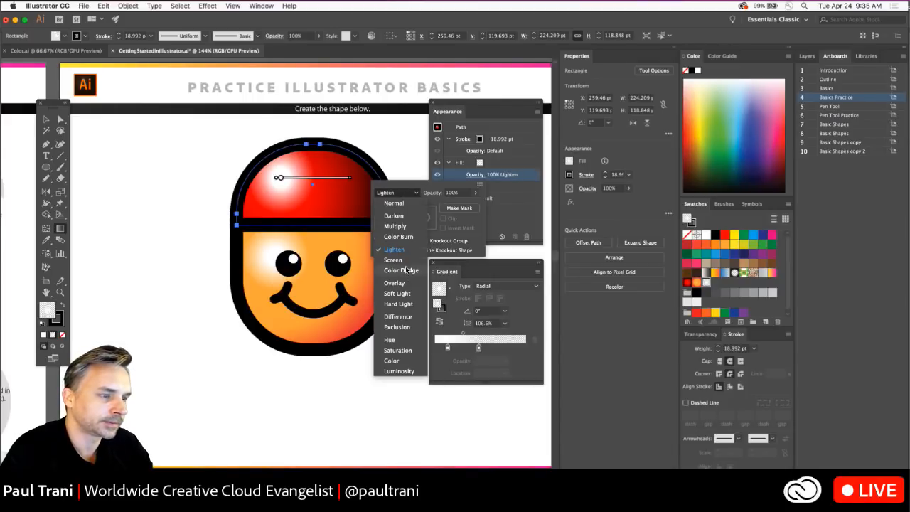
click(404, 236)
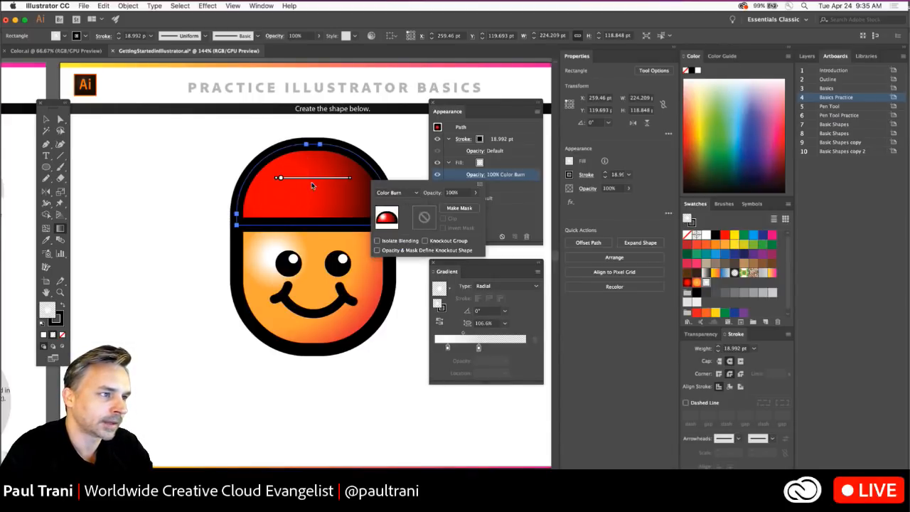
- Move the hat's highlight over its dark side and try the Lighten, Screen and Overlay blend modes there
click(281, 179)
mouse_move(281, 178)
mouse_down()
mouse_move(366, 189)
mouse_move(287, 184)
mouse_move(341, 191)
mouse_up()
click(475, 174)
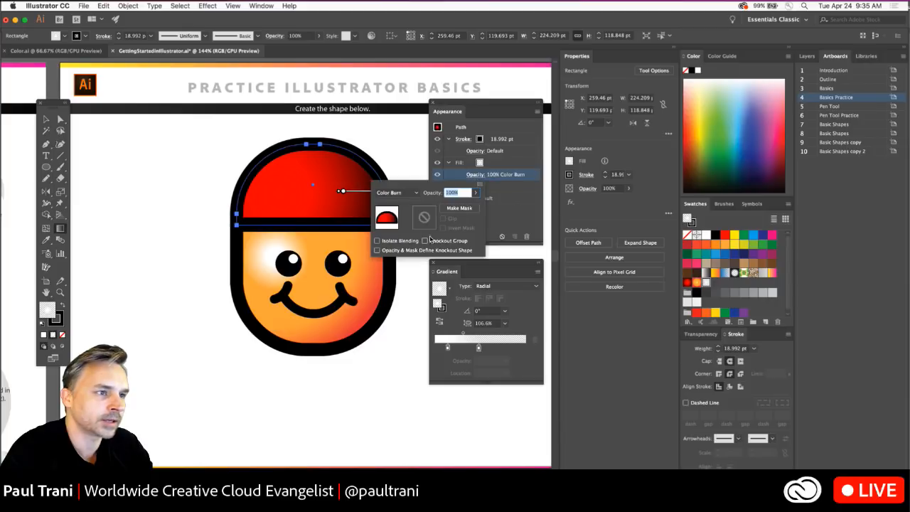
click(398, 193)
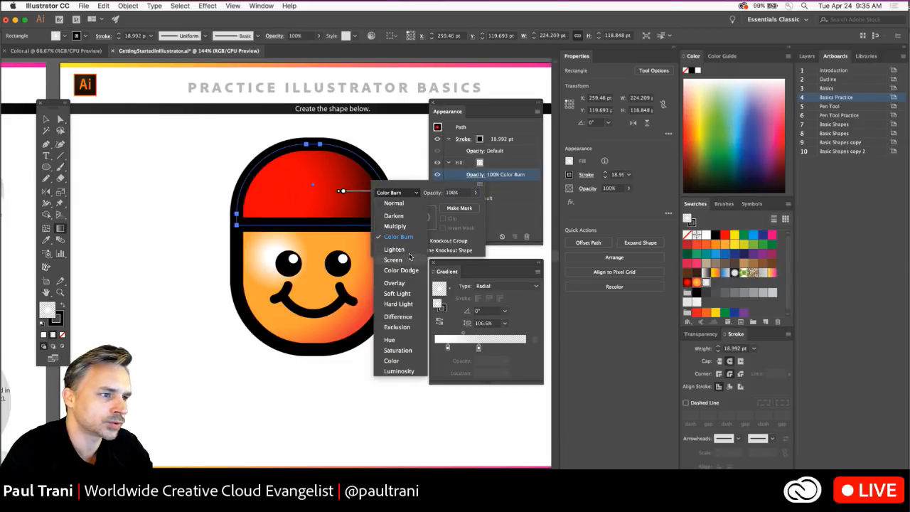
click(409, 249)
click(399, 192)
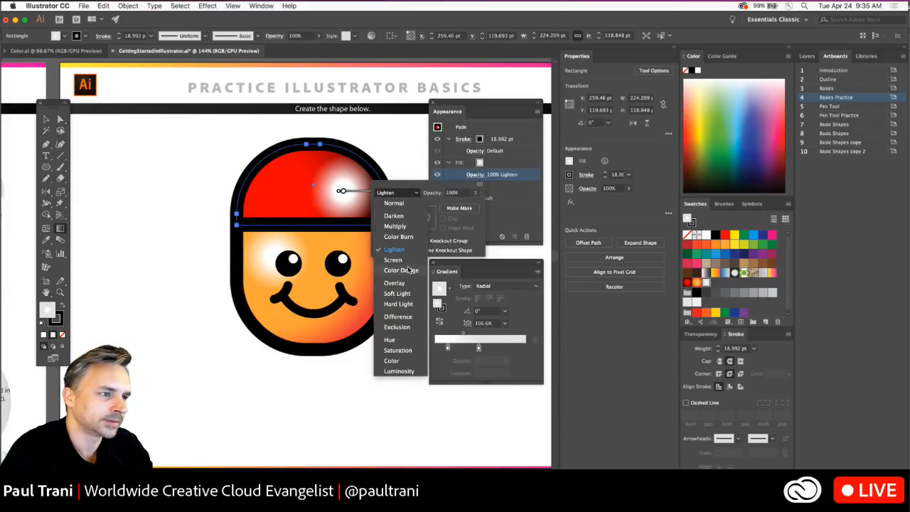
click(409, 274)
click(398, 193)
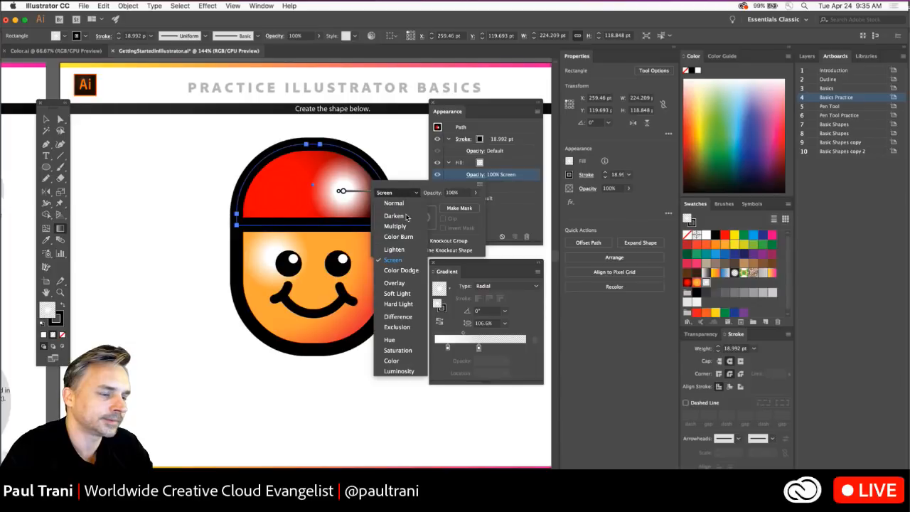
click(406, 292)
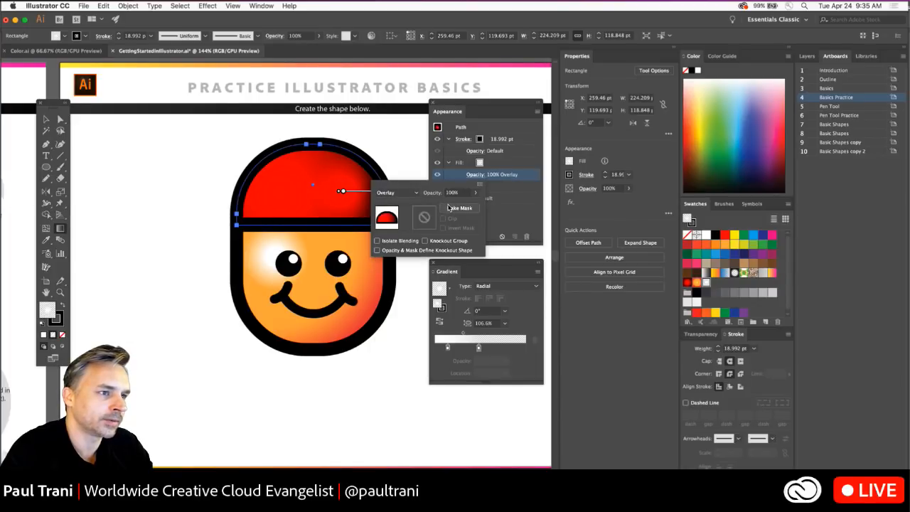
- Move the highlight gradient back to the hat's upper-left area and set its fill's blend mode to Normal
click(348, 191)
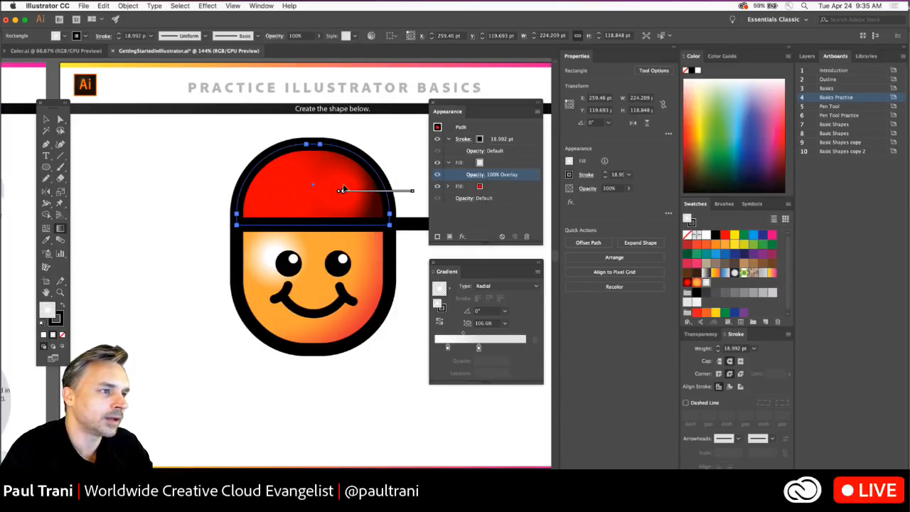
mouse_move(342, 190)
mouse_down()
mouse_move(309, 201)
mouse_move(360, 195)
mouse_move(297, 183)
mouse_move(368, 197)
mouse_move(279, 180)
mouse_up()
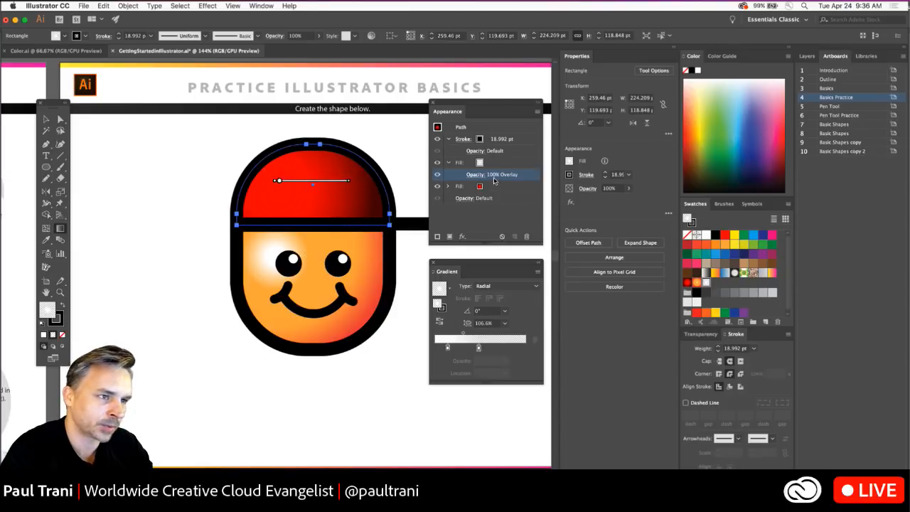
click(471, 175)
click(395, 192)
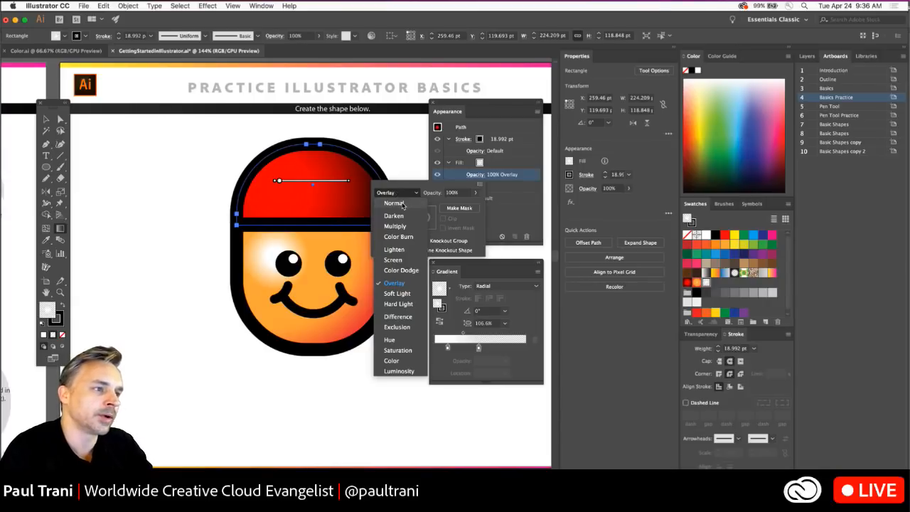
click(395, 203)
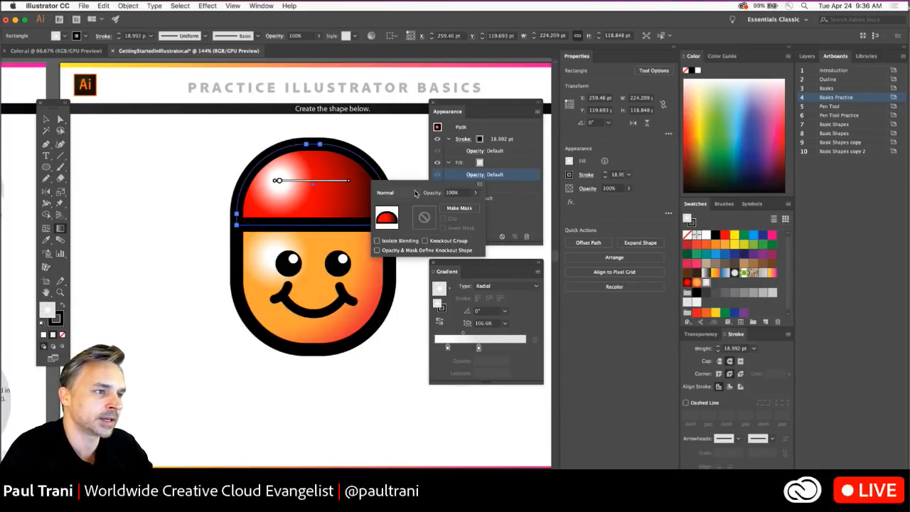
- Compare Overlay with Normal on the hat's highlight fill, keeping Normal and reducing the fill's opacity to 40%
click(402, 193)
click(398, 283)
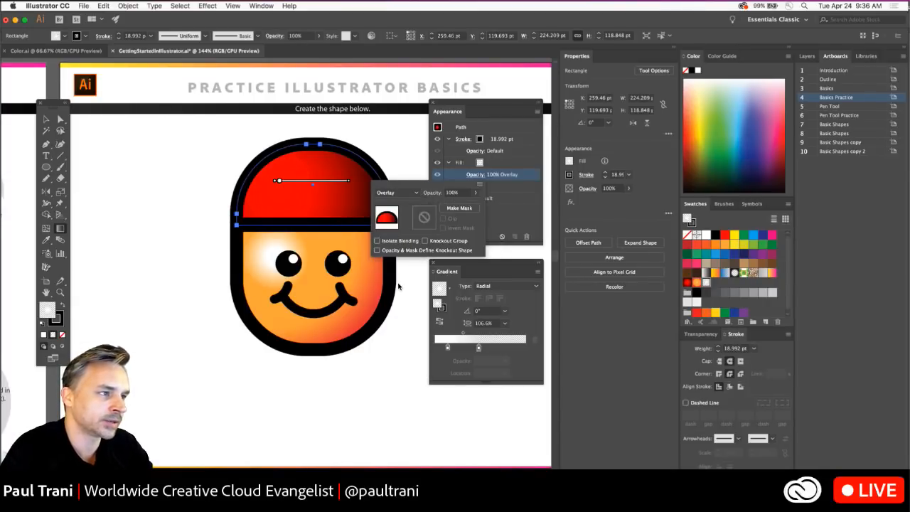
click(411, 193)
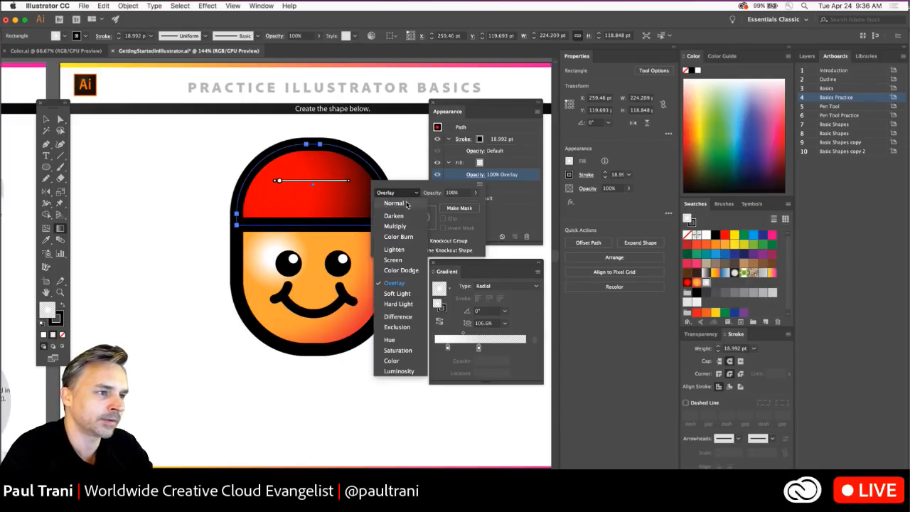
click(409, 204)
drag(475, 194, 454, 205)
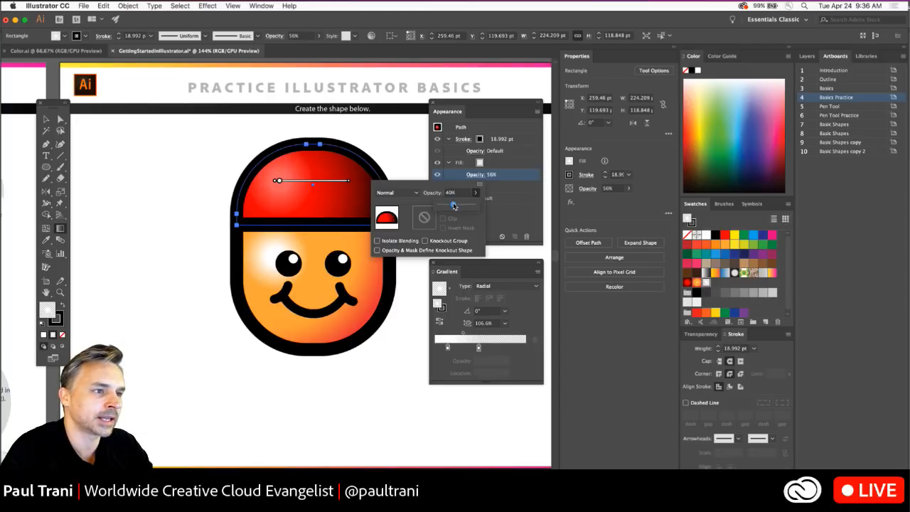
click(444, 107)
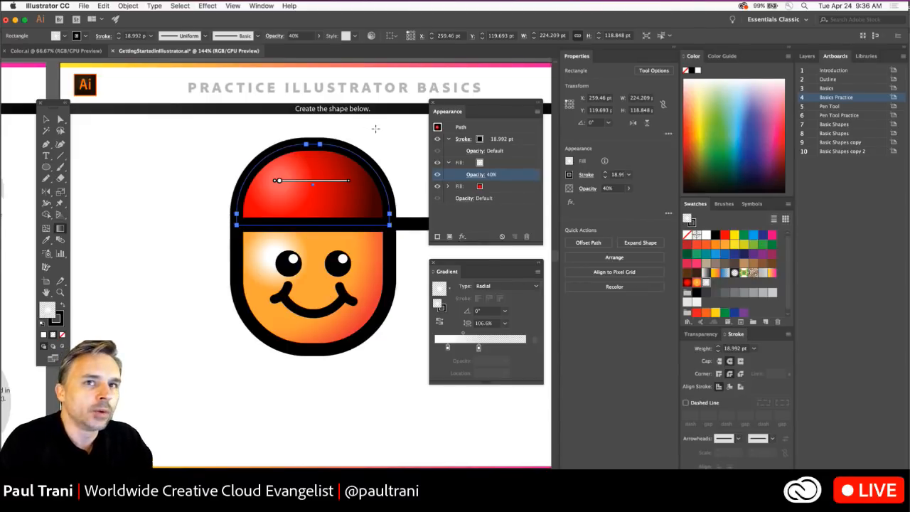
- Switch to the Selection tool and deselect the hat to view the finished face
click(45, 119)
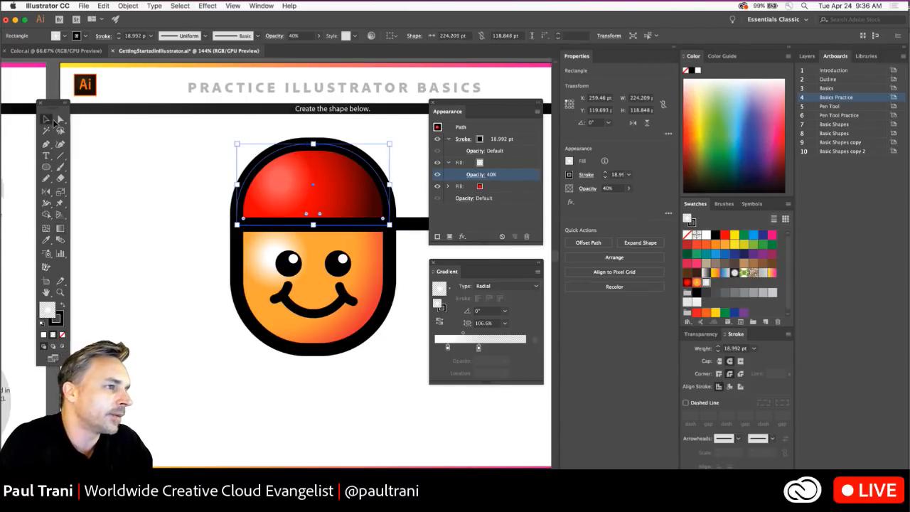
click(117, 161)
scroll(181, 179, right, 5)
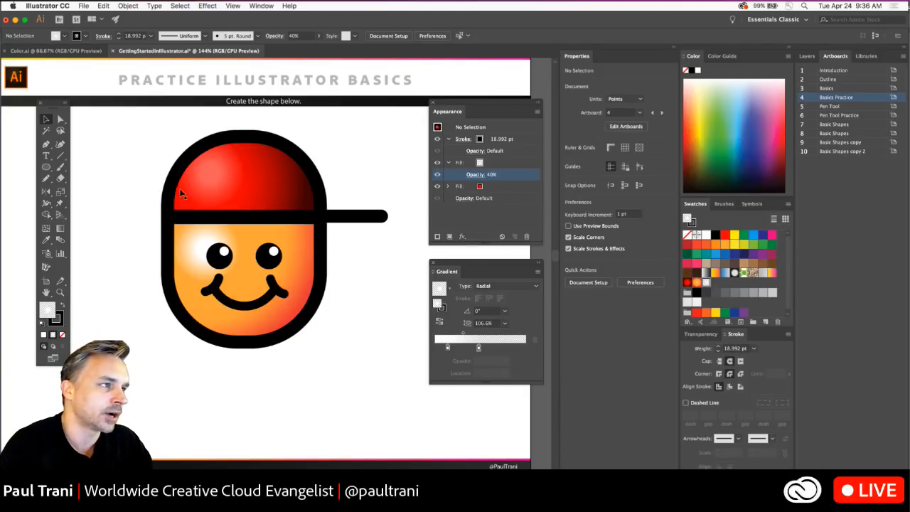
- Bring the woman illustration on the Basic Shapes copy 2 artboard into close view and close the floating Appearance and Gradient panels
click(853, 149)
double_click(869, 142)
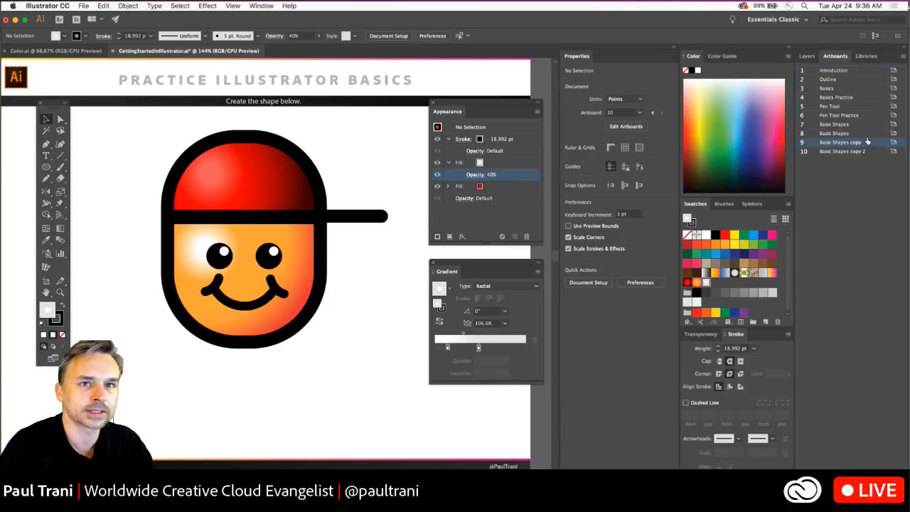
double_click(869, 150)
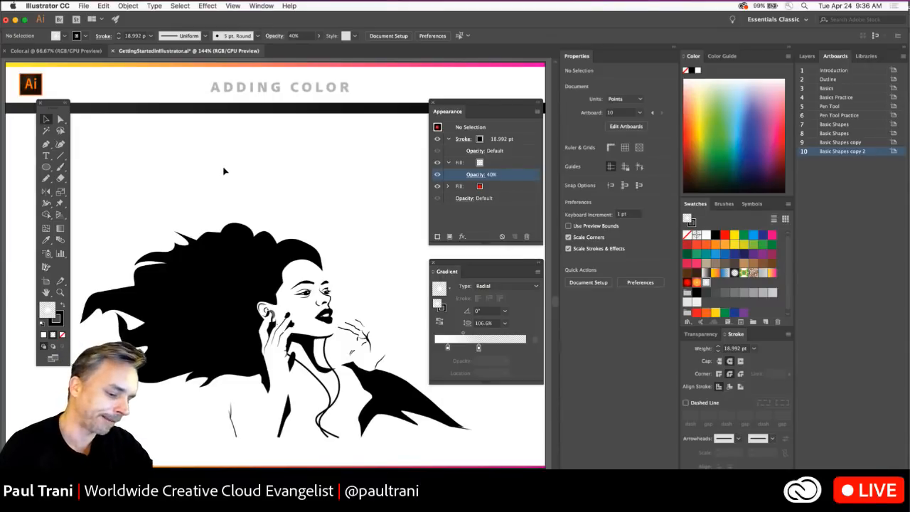
key(super+equal)
key(super+equal)
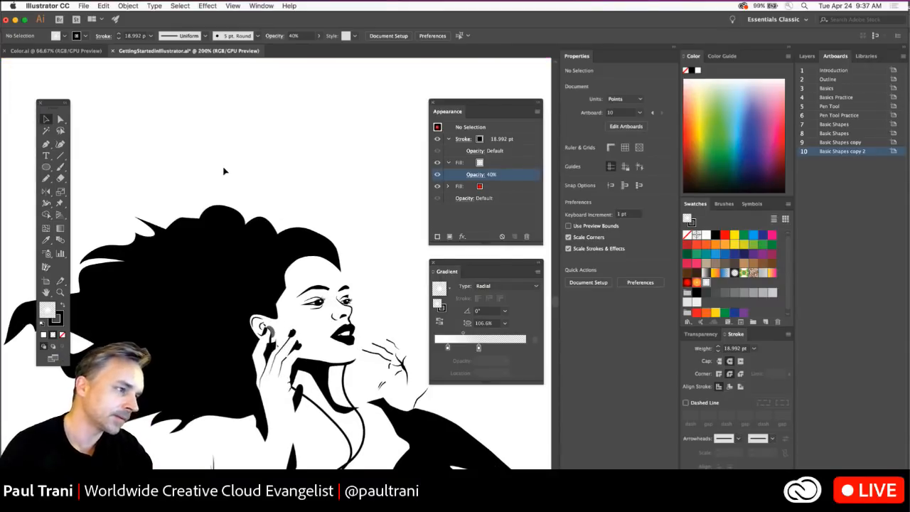
scroll(234, 178, down, 2)
scroll(220, 114, down, 1)
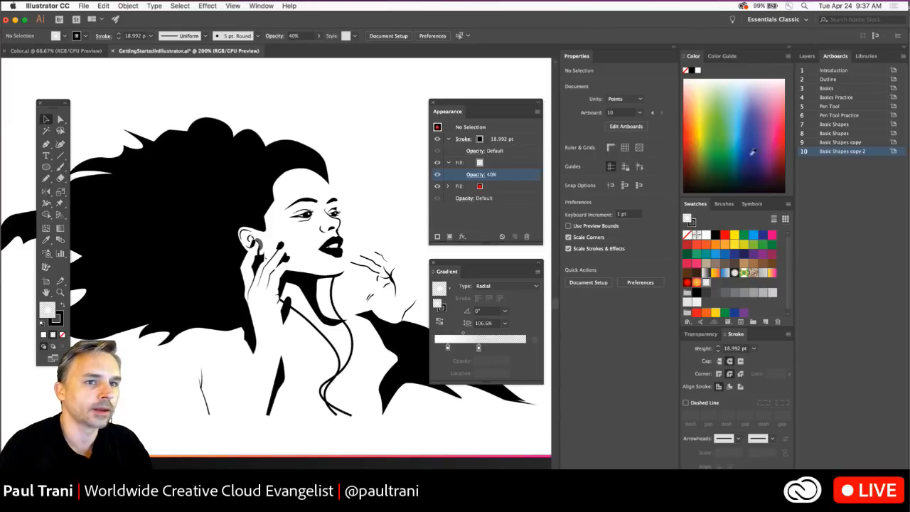
click(432, 103)
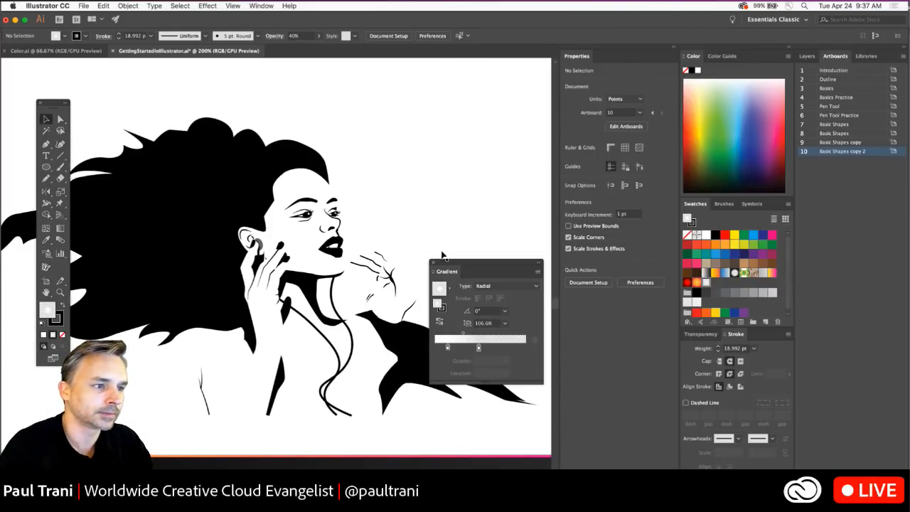
click(433, 261)
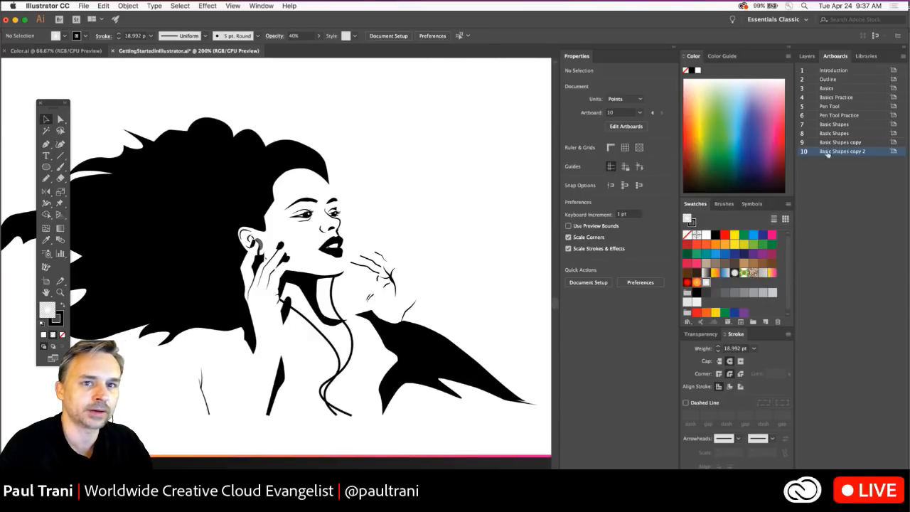
- Hide and show the Text layer to check what it holds, and select the woman's black hair shape
click(808, 55)
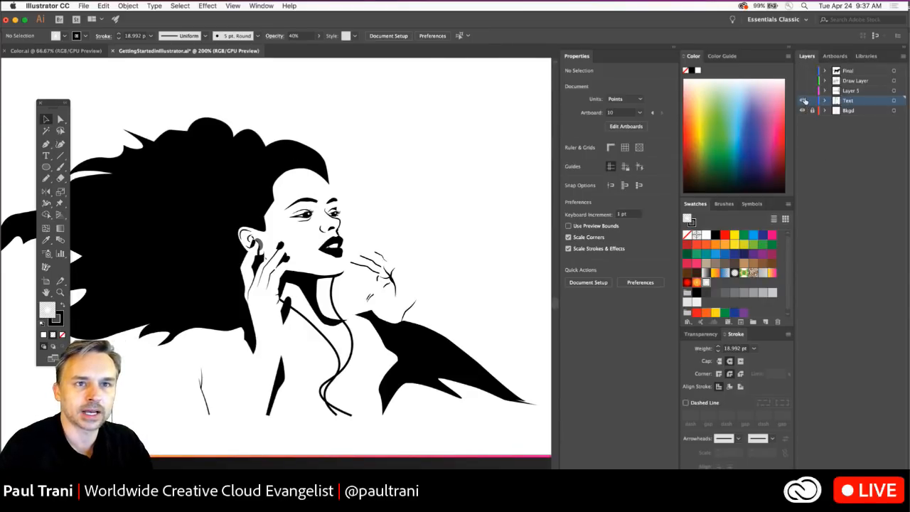
click(803, 100)
click(803, 100)
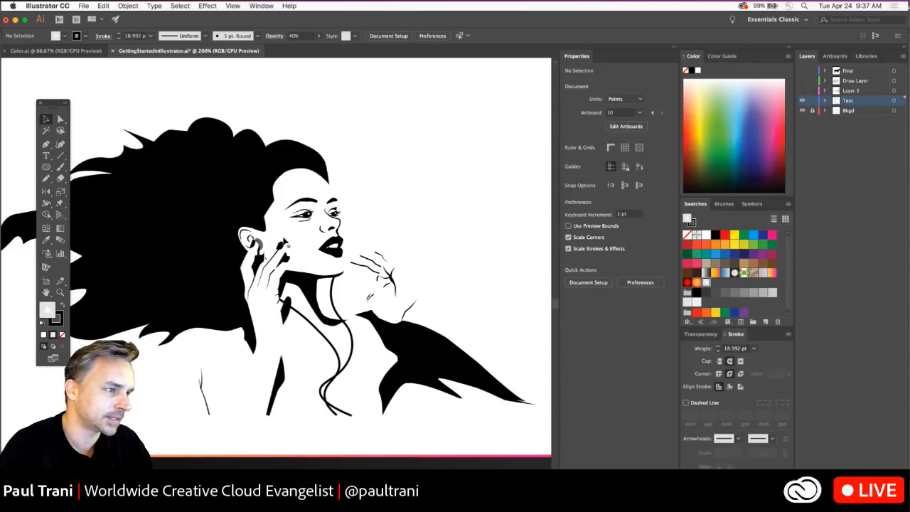
click(275, 191)
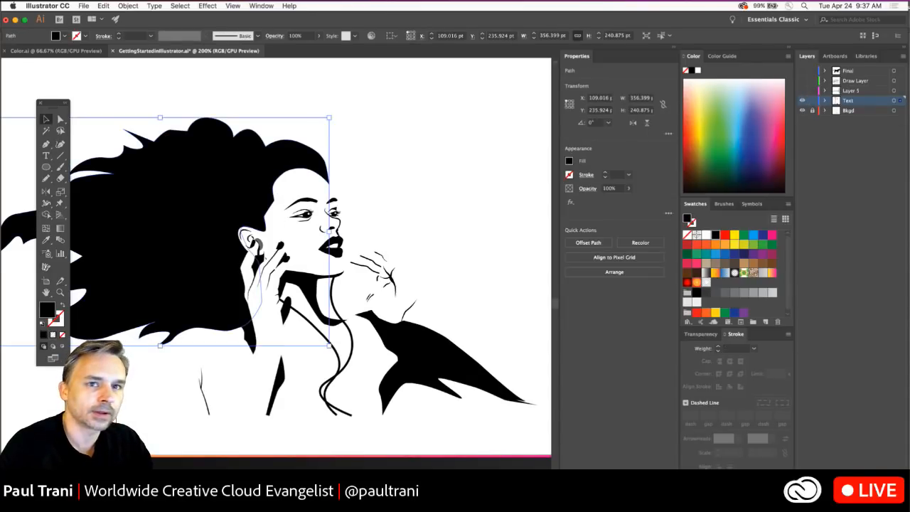
- Compare the photo on the Basic Shapes copy artboard with the woman illustration on Basic Shapes copy 2
click(835, 56)
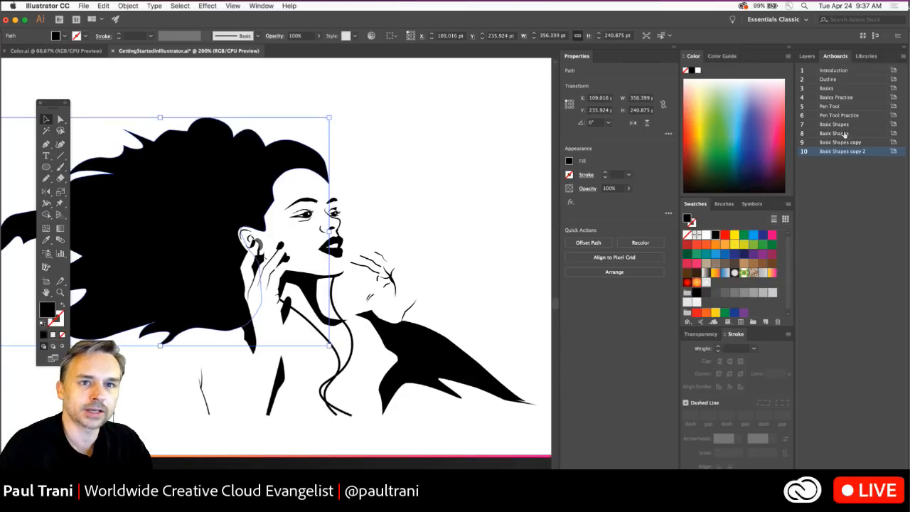
double_click(866, 140)
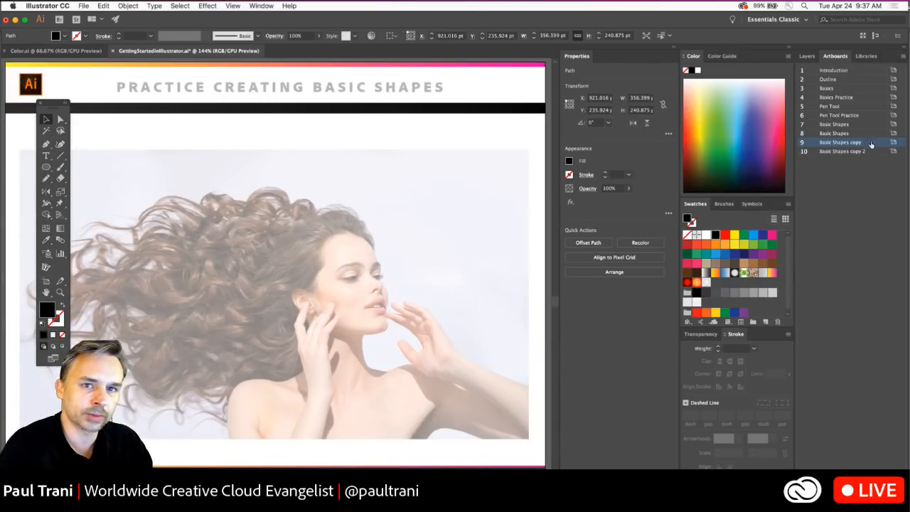
double_click(872, 151)
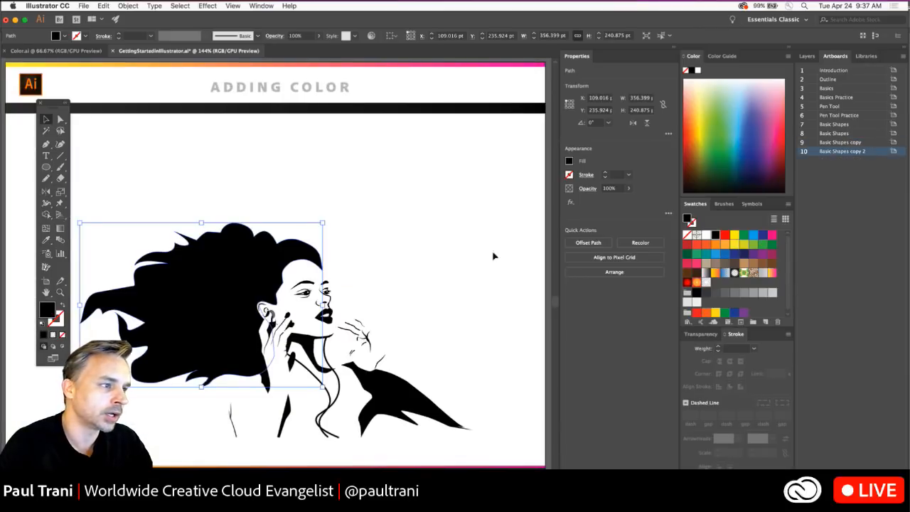
scroll(494, 256, down, 3)
key(super+equal)
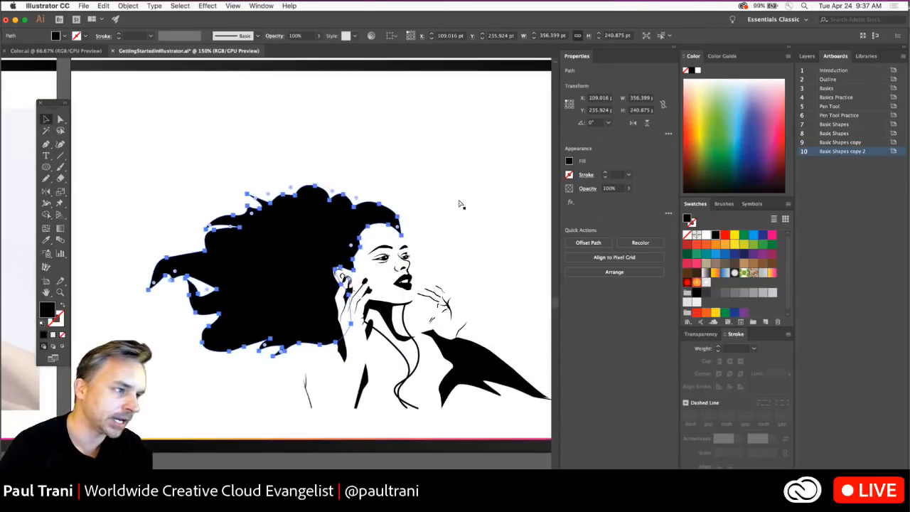
drag(460, 207, 358, 162)
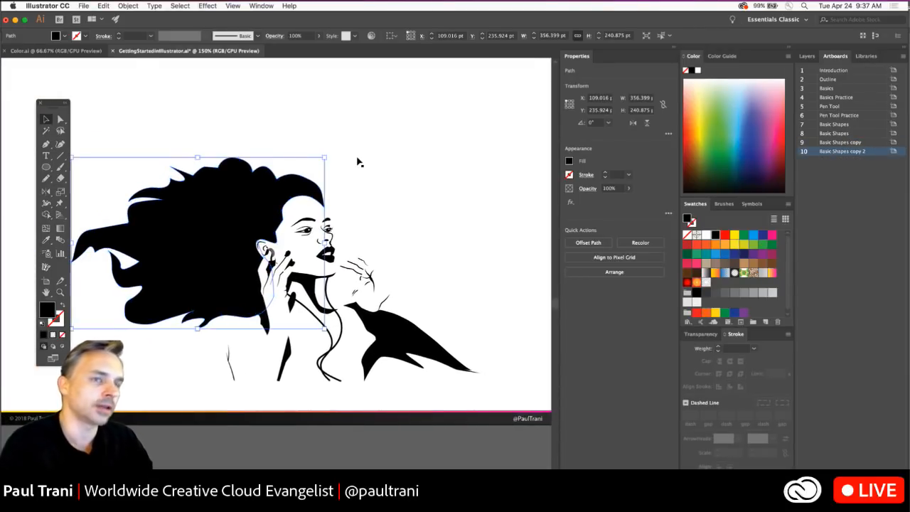
- Select the white shape of the woman's face and body and try a medium green fill on it
click(292, 263)
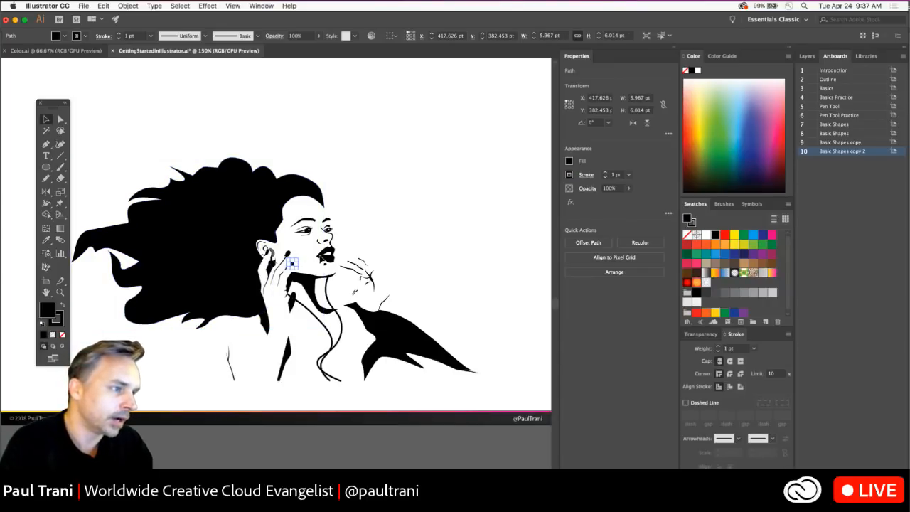
click(293, 263)
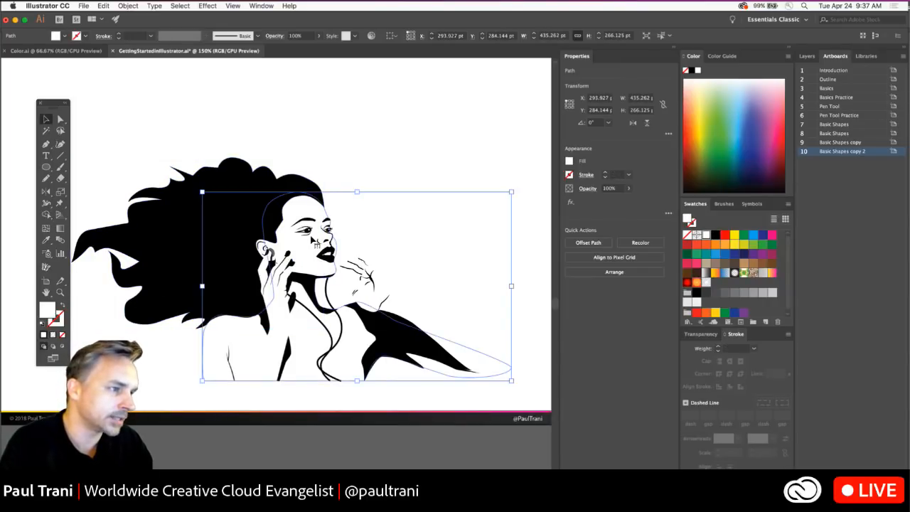
click(719, 143)
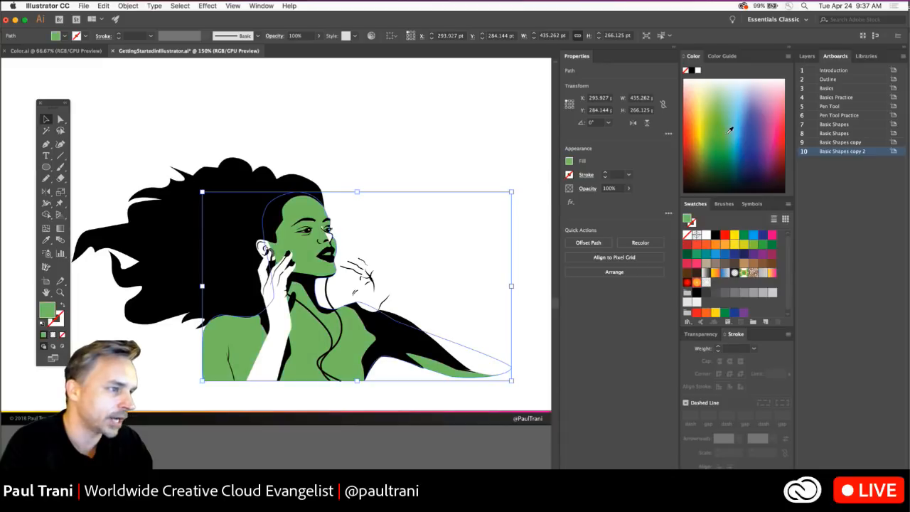
click(715, 146)
key(super+equal)
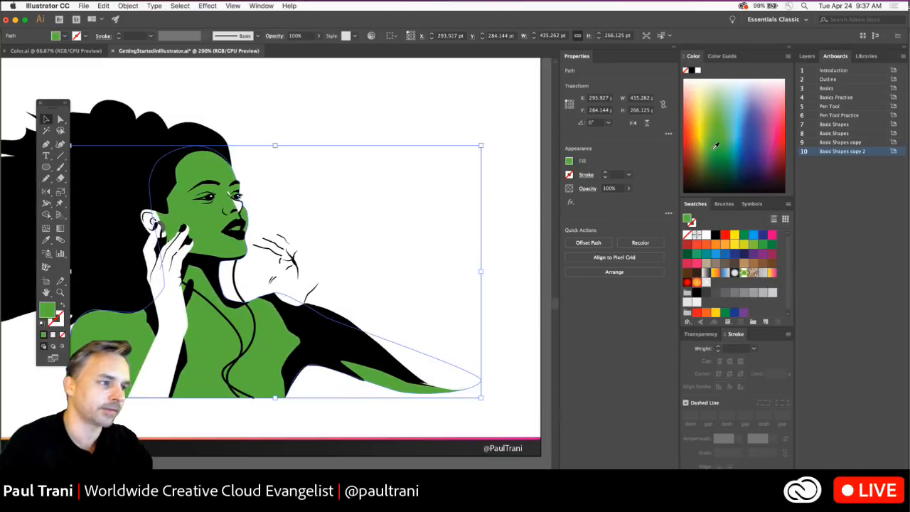
scroll(346, 118, left, 3)
scroll(369, 101, left, 2)
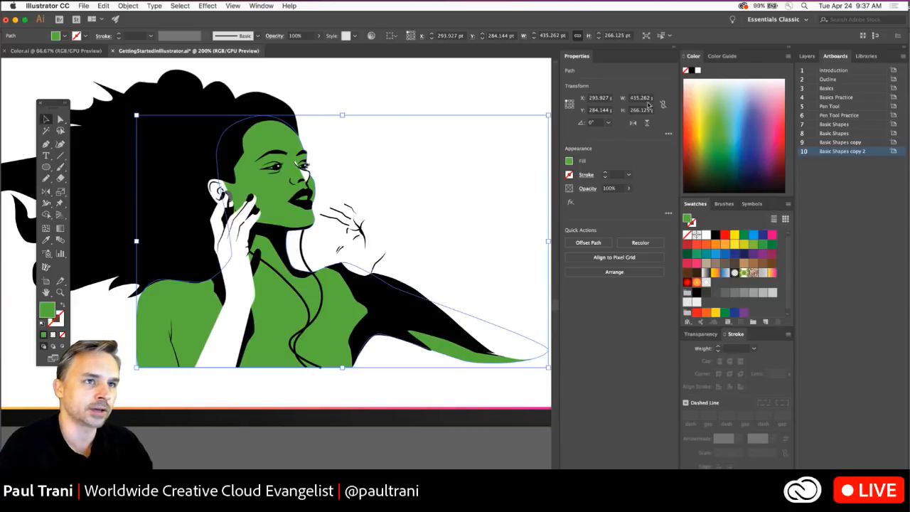
- Try selecting all objects with the same green fill color, and undo the green fills on the skin shape
click(670, 37)
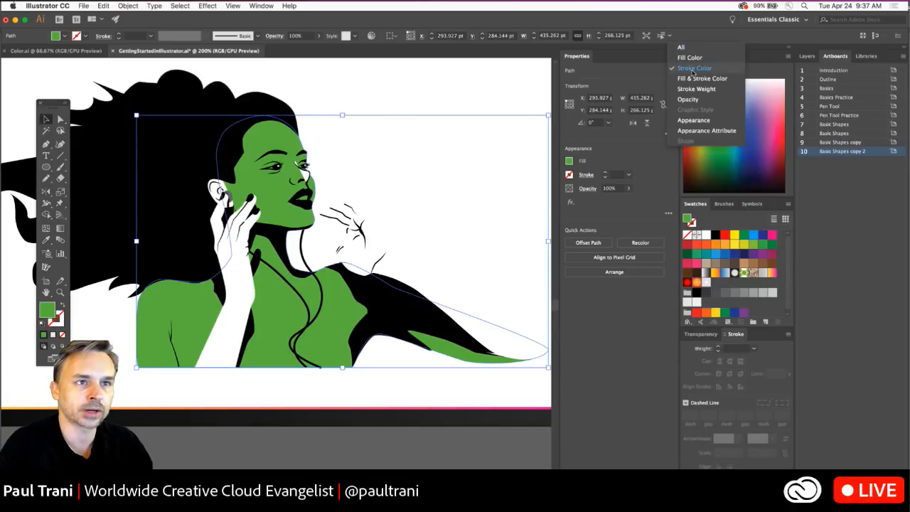
click(695, 58)
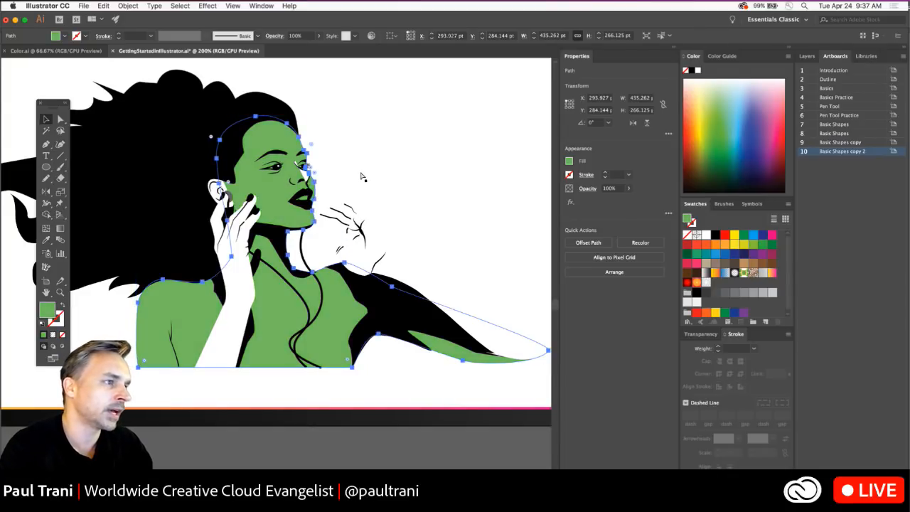
key(super+z)
key(super+z)
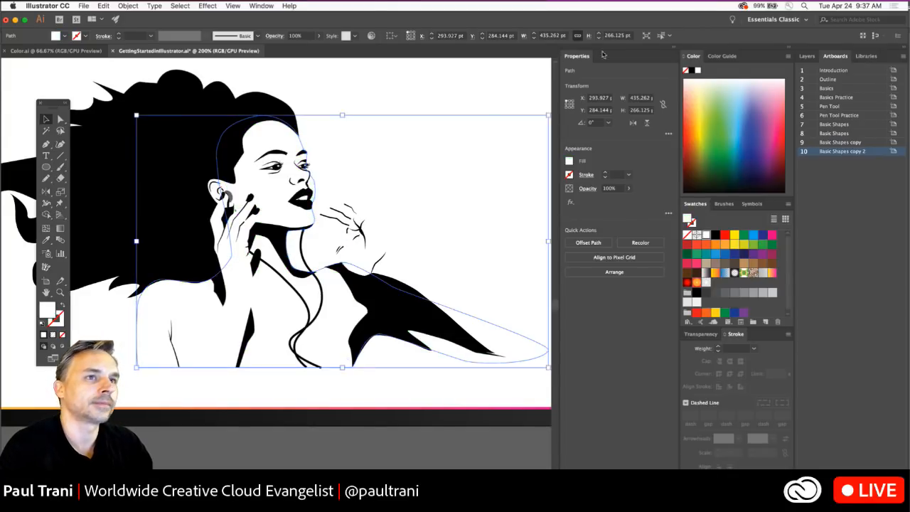
- Select all objects sharing the skin's white fill color, leaving the large background circle out of the selection
click(668, 37)
click(679, 57)
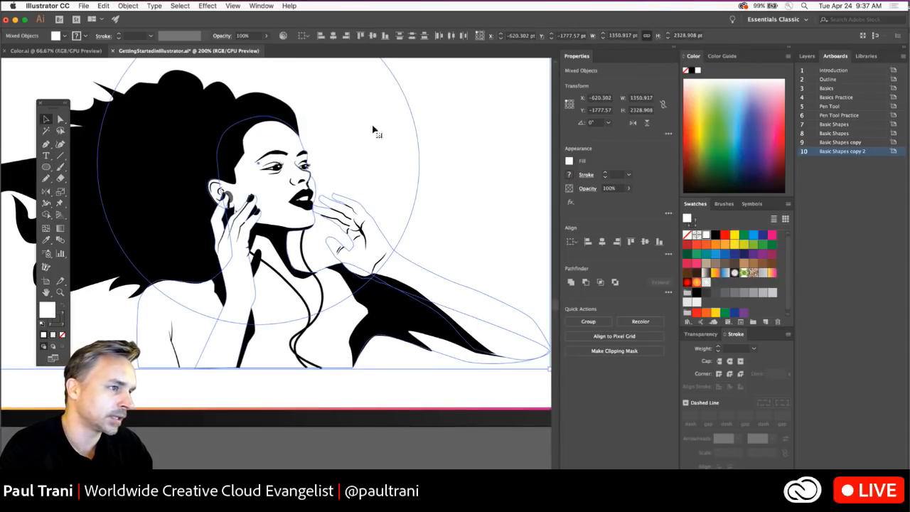
click(395, 145)
click(379, 151)
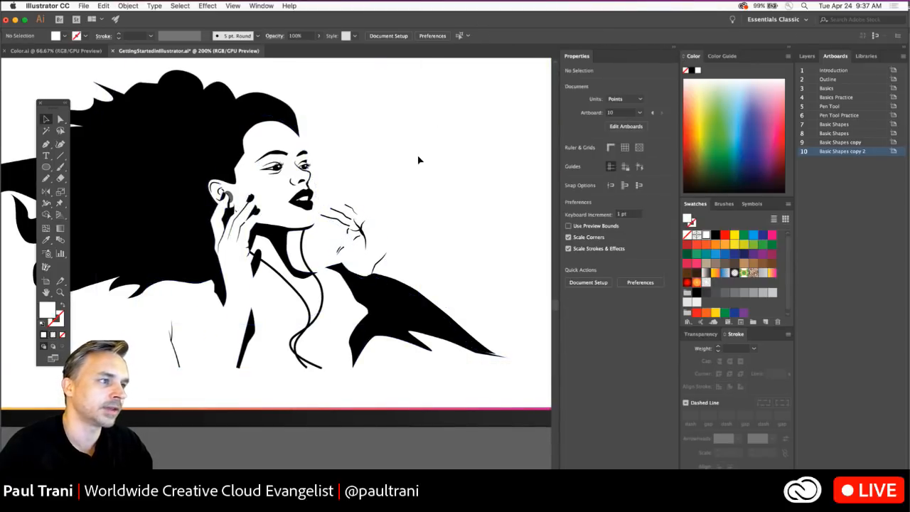
click(255, 174)
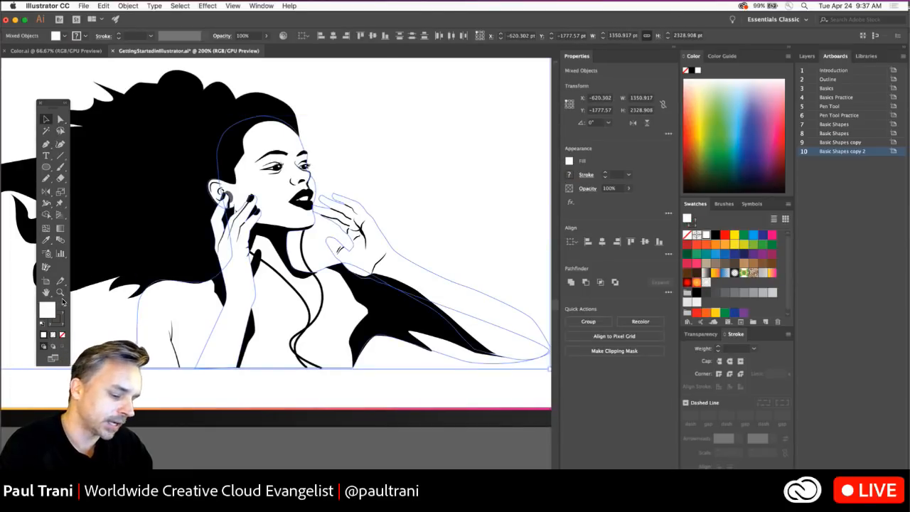
scroll(241, 171, up, 5)
scroll(263, 159, down, 5)
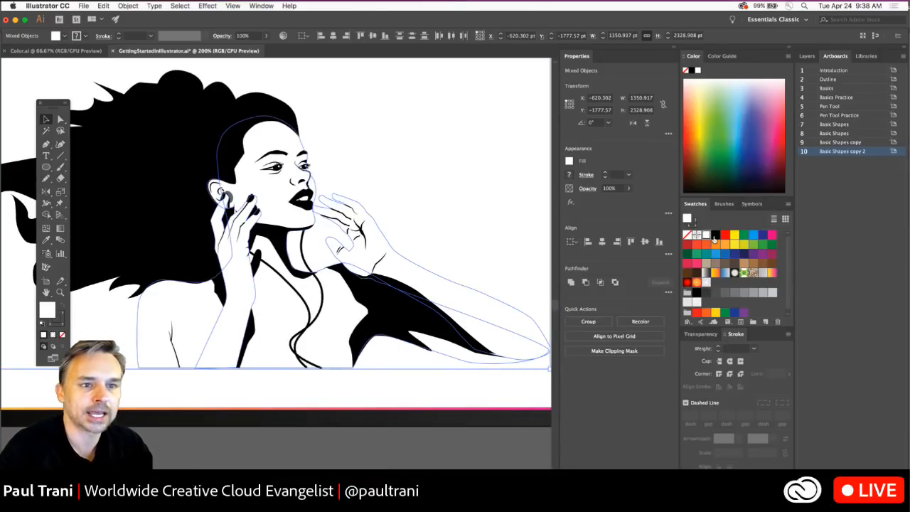
- Try tan, beige and orange swatches and a light yellow-orange from the color spectrum as the skin fill
scroll(748, 266, down, 1)
click(742, 264)
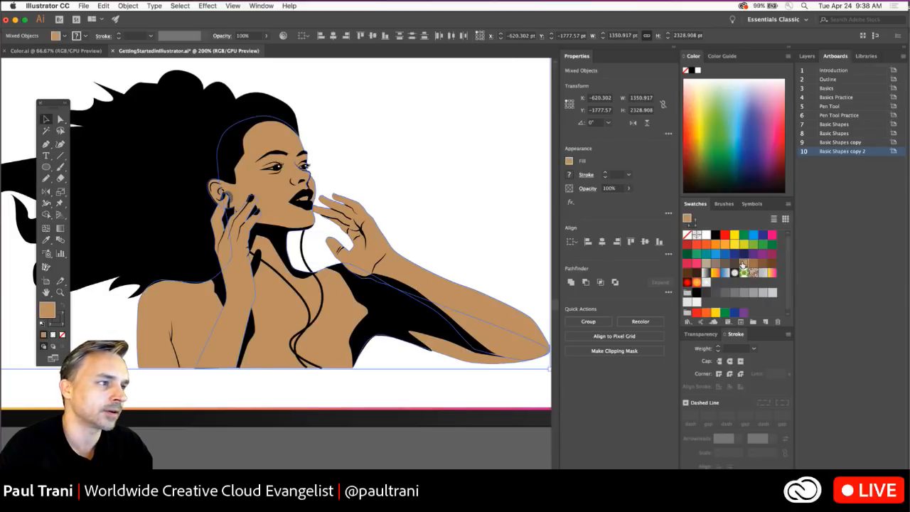
click(705, 263)
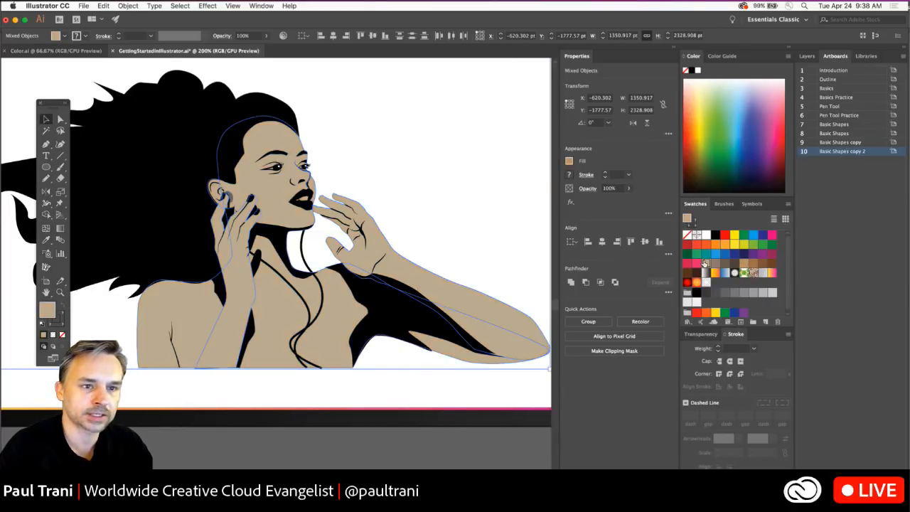
click(725, 244)
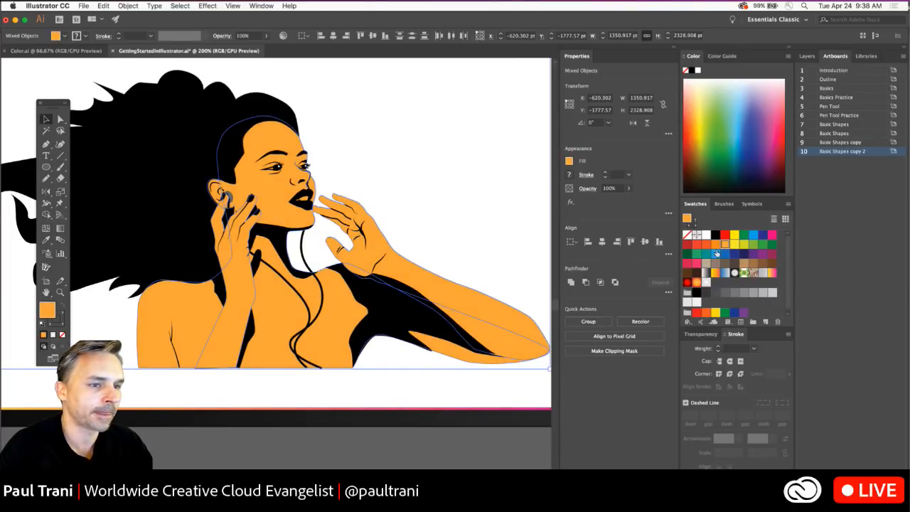
click(716, 254)
click(726, 243)
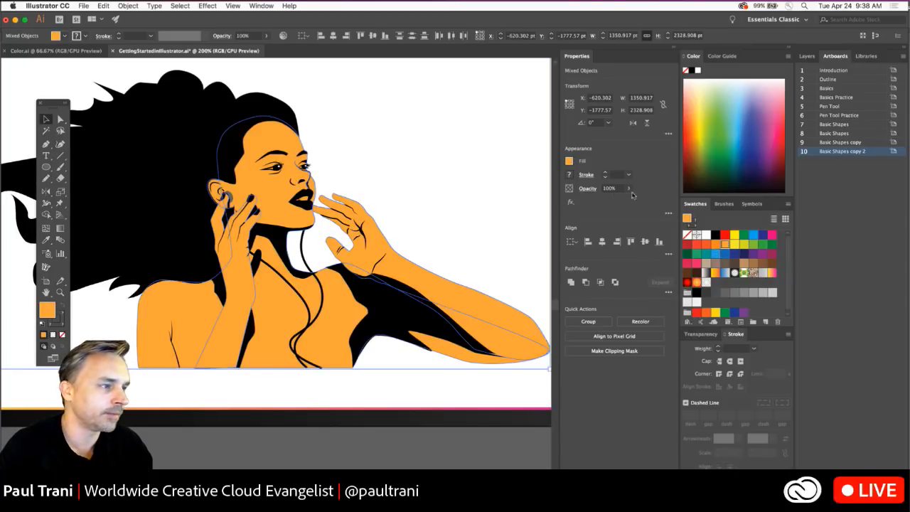
click(699, 110)
drag(699, 110, 697, 118)
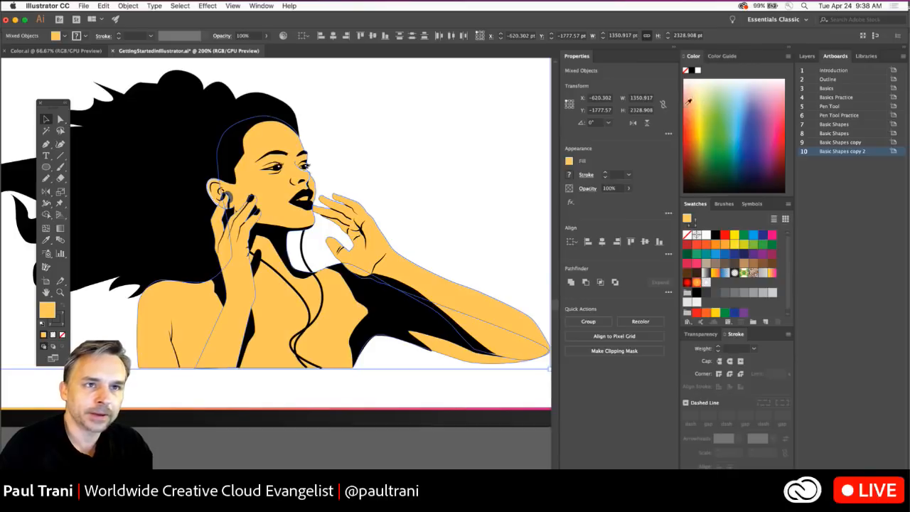
- Examine the skin fill's swatches, its CMYK sliders and the available color modes without changing the color
click(568, 163)
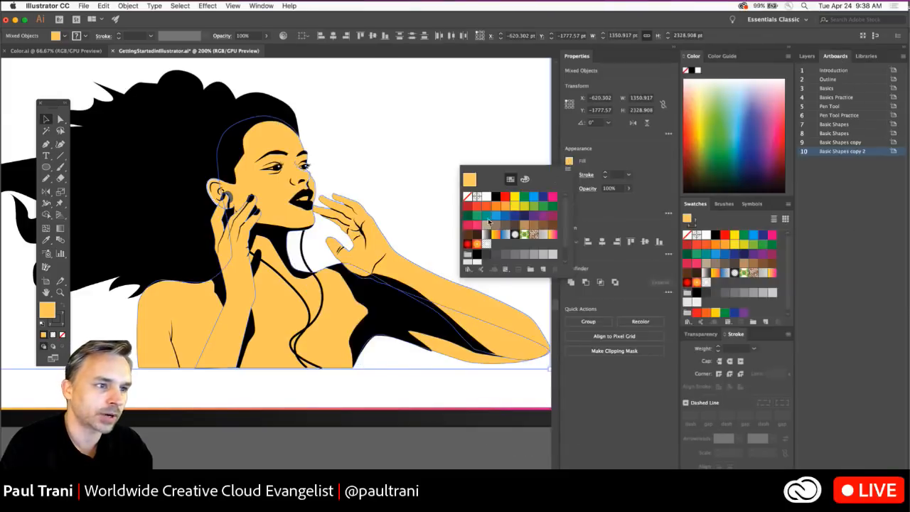
click(524, 179)
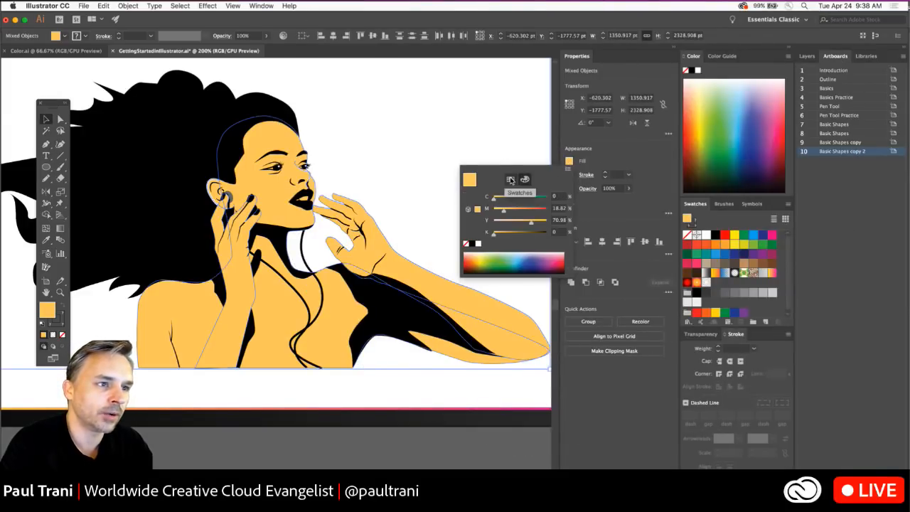
click(511, 179)
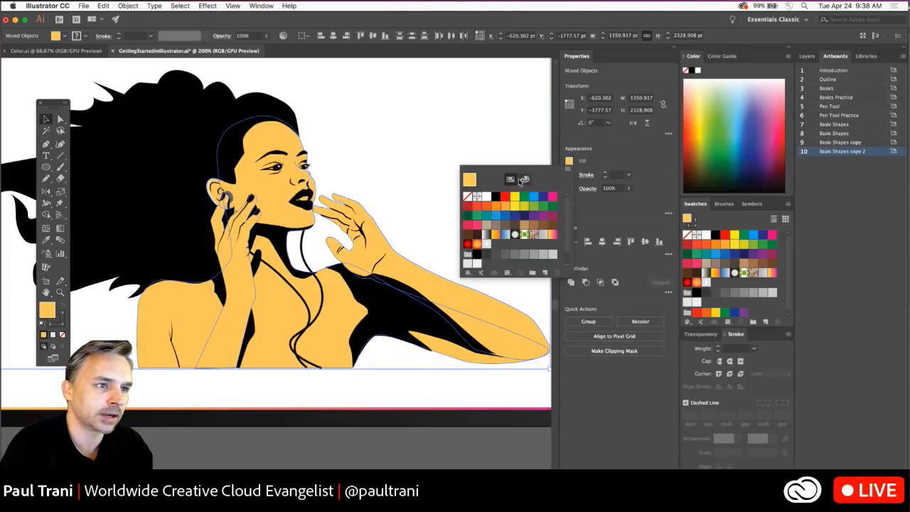
click(522, 180)
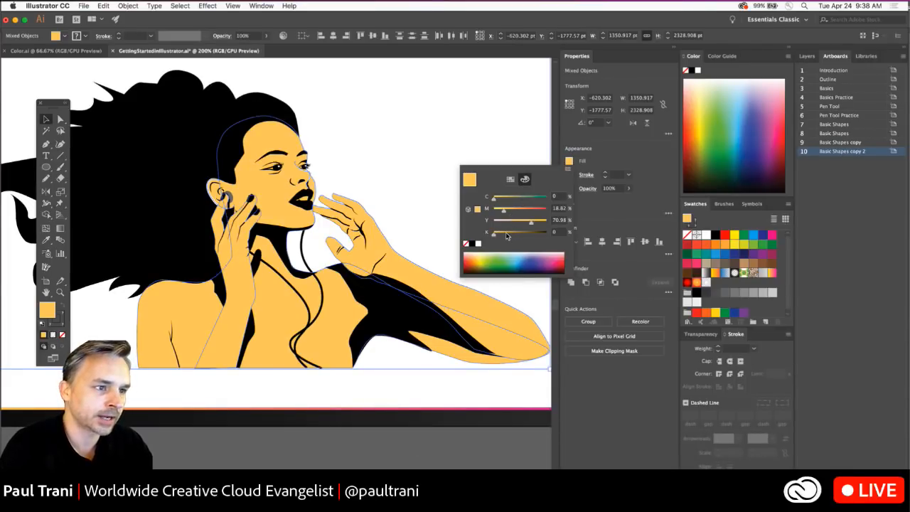
drag(507, 236, 491, 239)
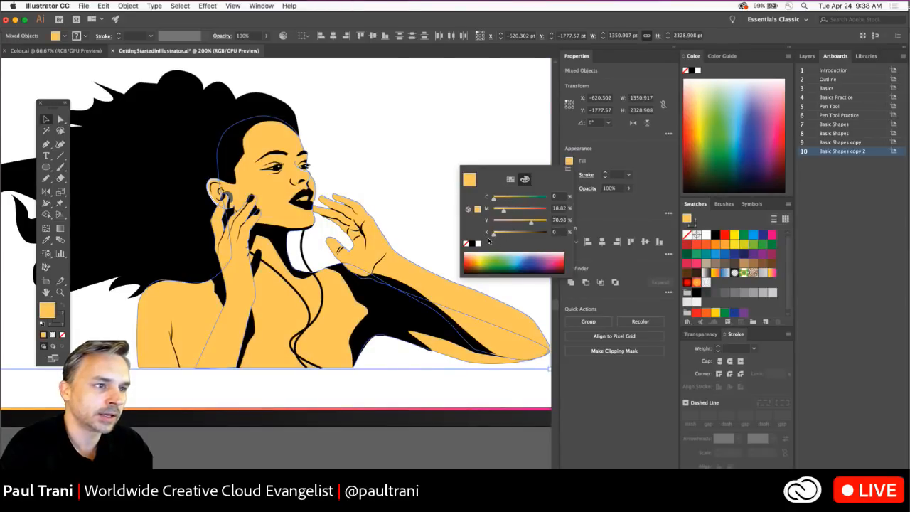
click(571, 169)
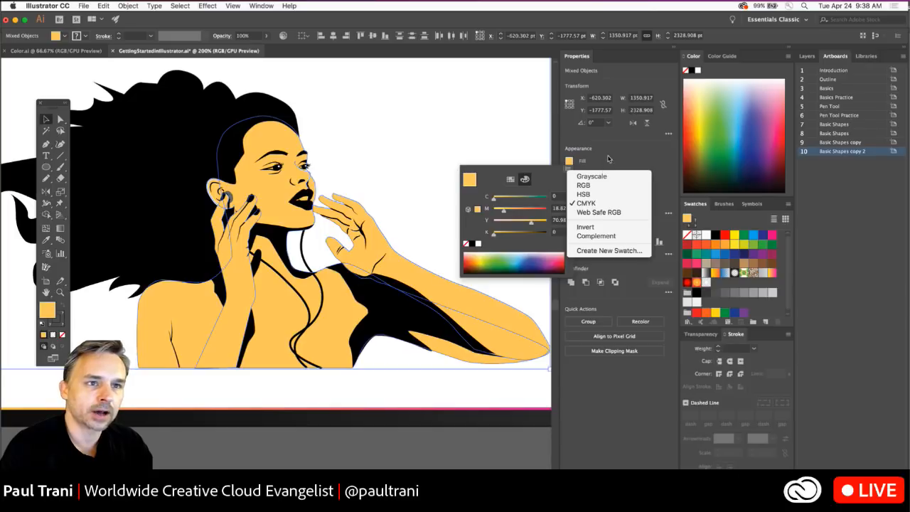
click(682, 124)
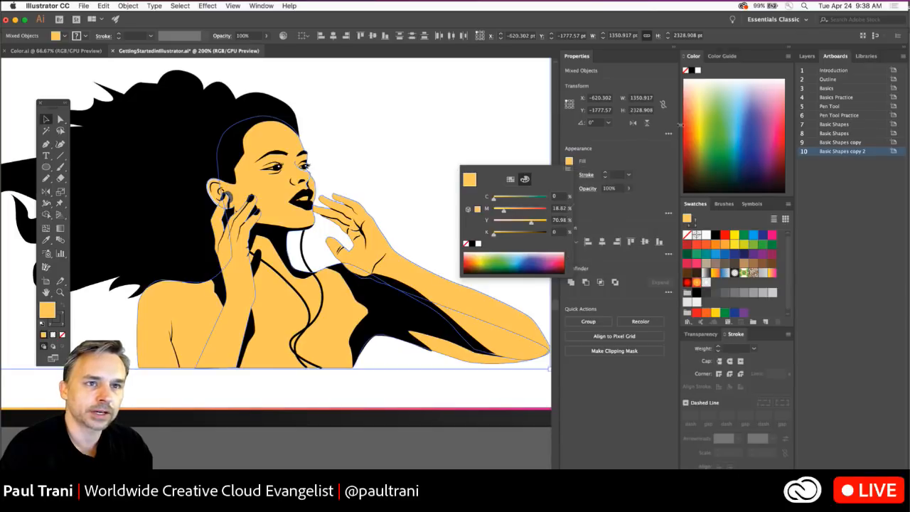
- Recolor the selected skin shapes from the color spectrum, trying a light peach and settling on a bright orange
drag(708, 122, 691, 130)
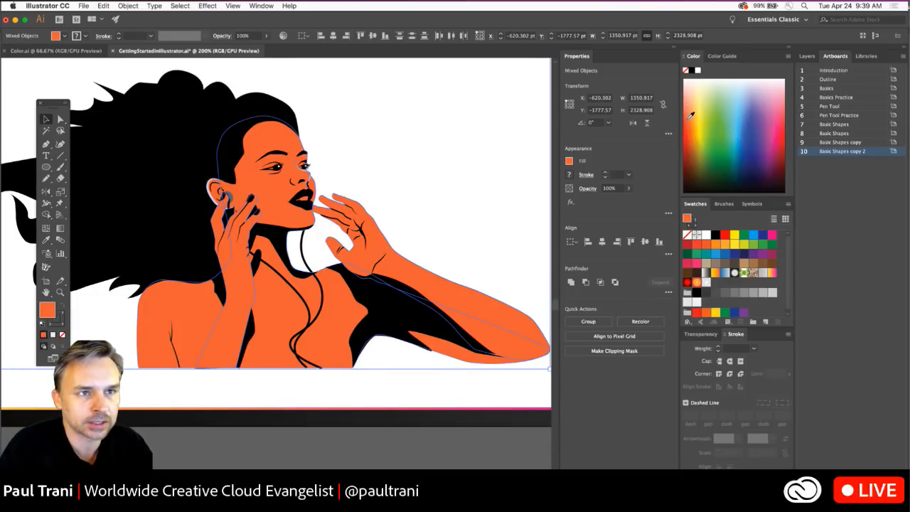
drag(690, 114, 691, 102)
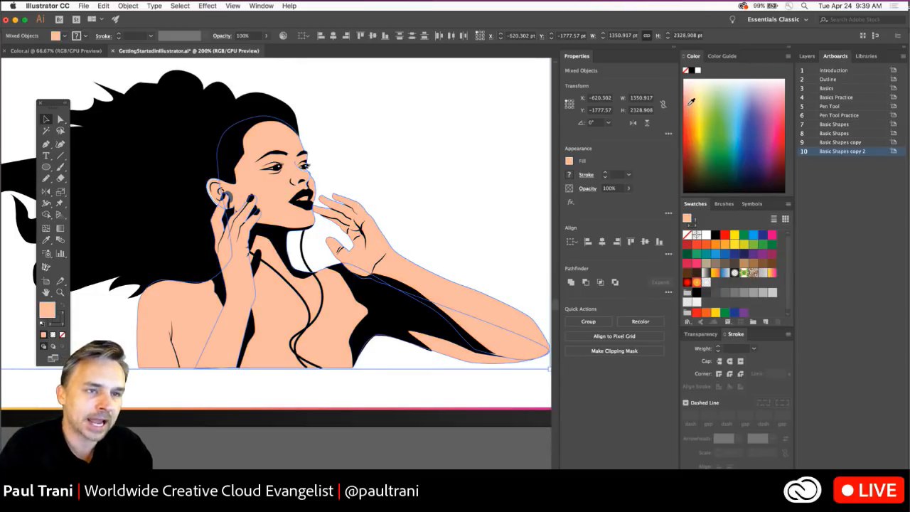
click(690, 130)
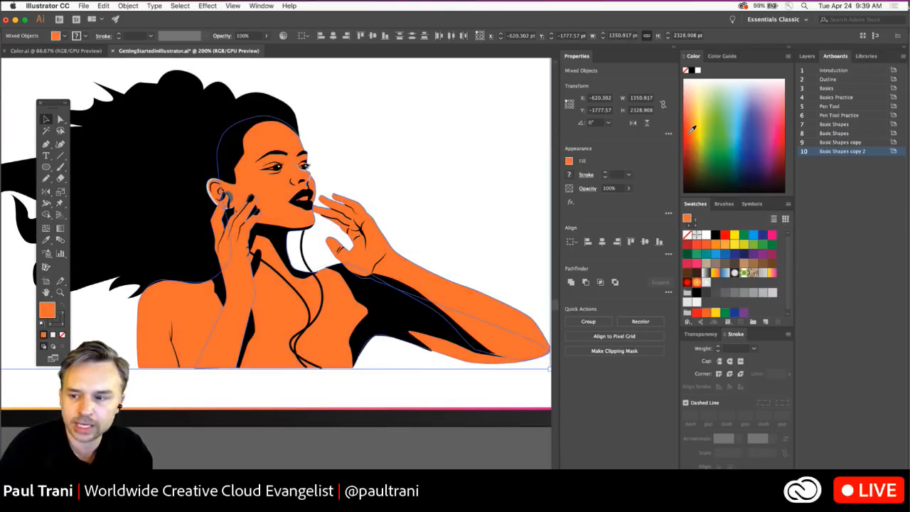
- Test 41% black on the skin fill, undo it, and lower the fill's yellow to 57%
click(569, 162)
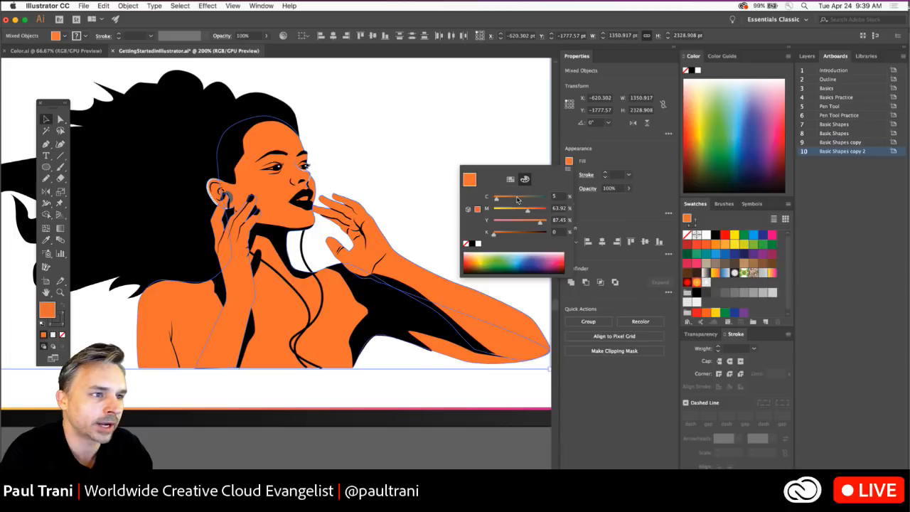
click(518, 232)
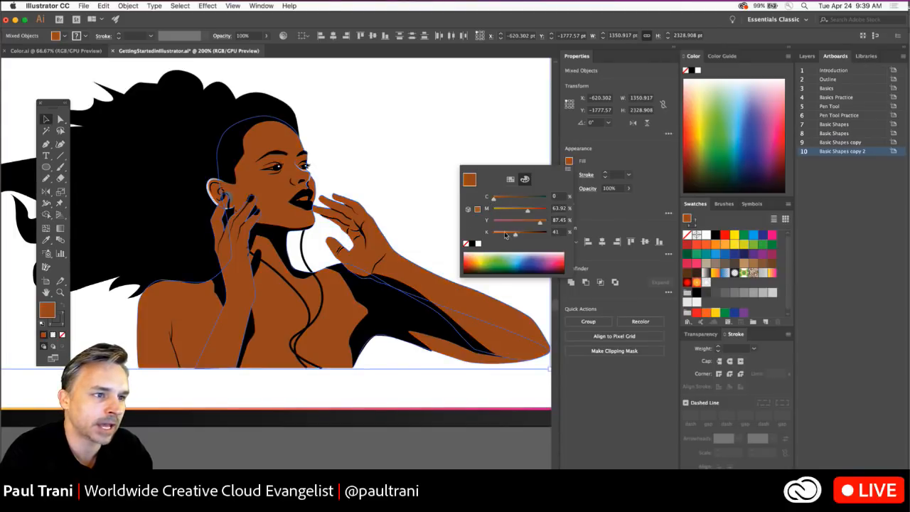
key(ctrl+z)
click(521, 223)
drag(521, 224, 530, 225)
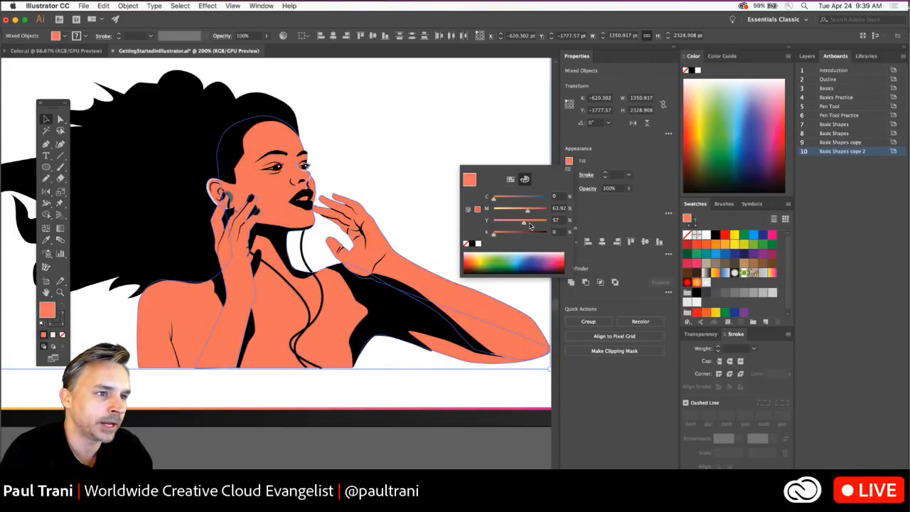
- Switch the skin fill's color mode from CMYK to HSB and lower its saturation to about 33% for a light peach
click(564, 171)
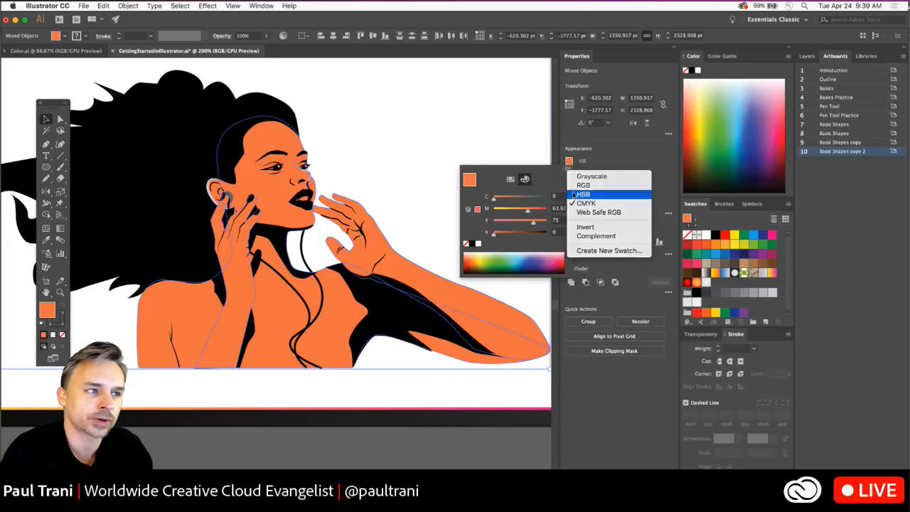
click(577, 194)
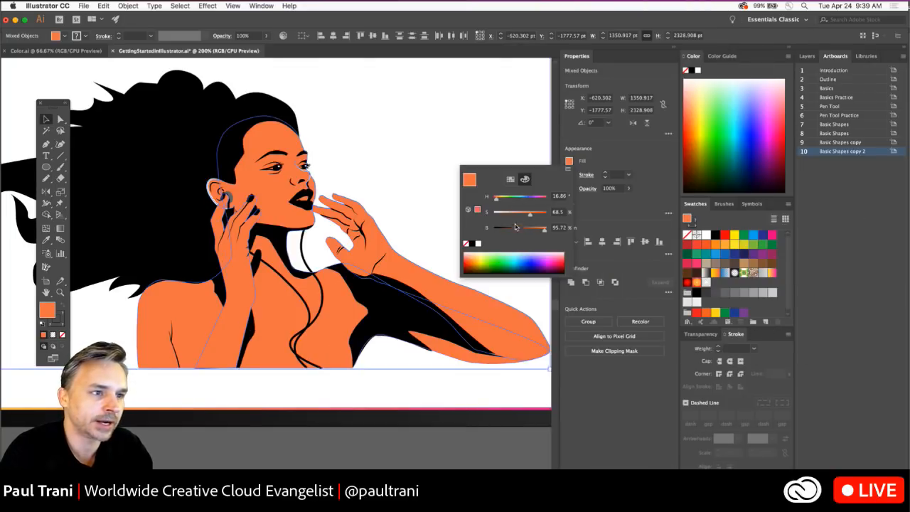
drag(517, 217, 512, 218)
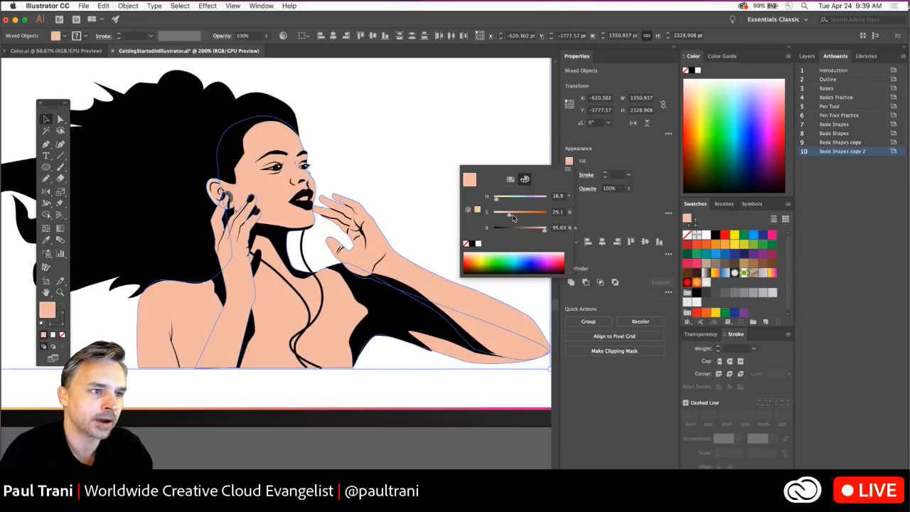
drag(513, 217, 512, 217)
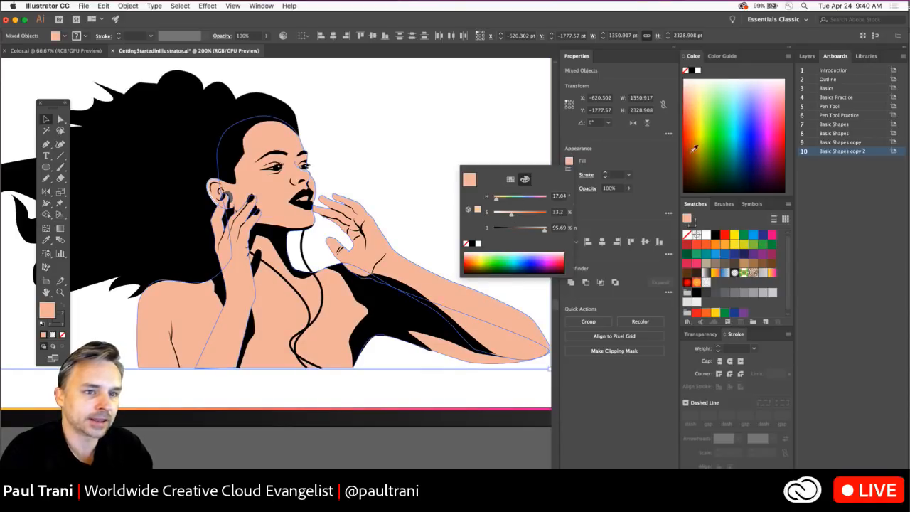
- Save the peach skin fill as a global process-color swatch, adding it to the Venus library, and bring the layer list back into view
click(789, 204)
click(788, 204)
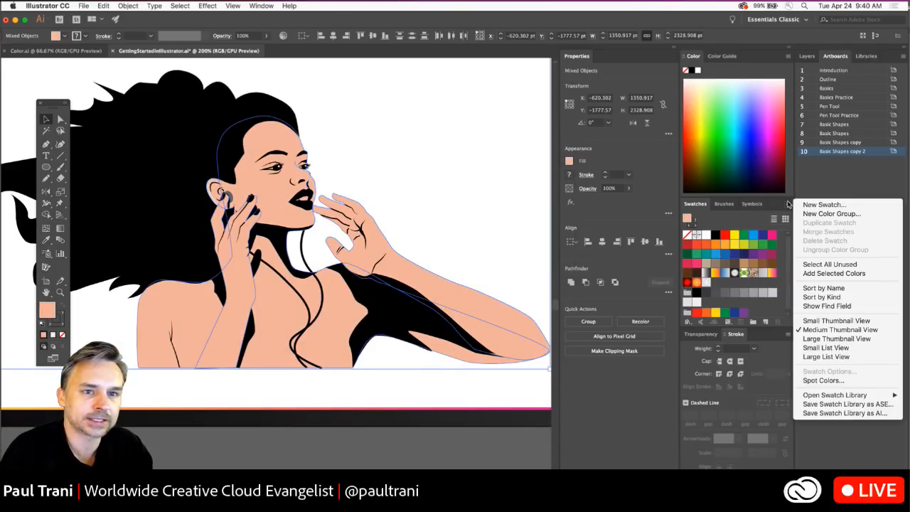
click(823, 205)
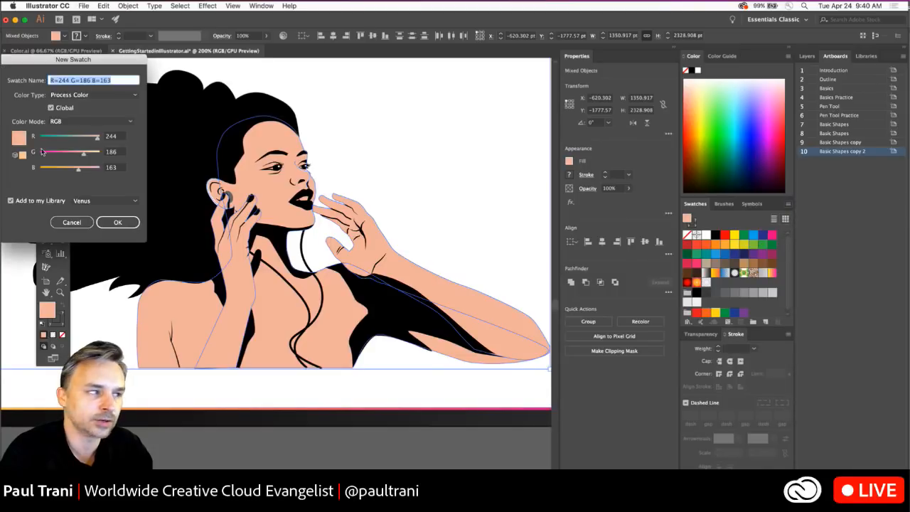
drag(40, 61, 495, 108)
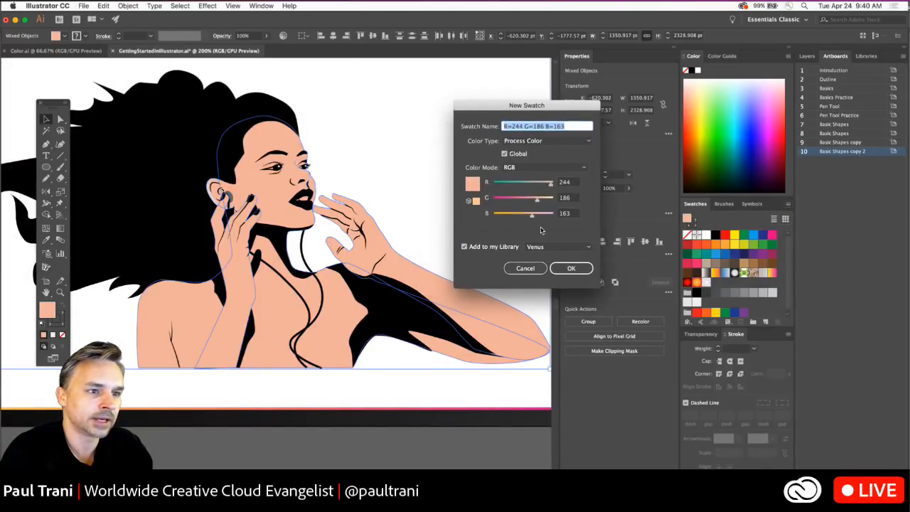
click(569, 267)
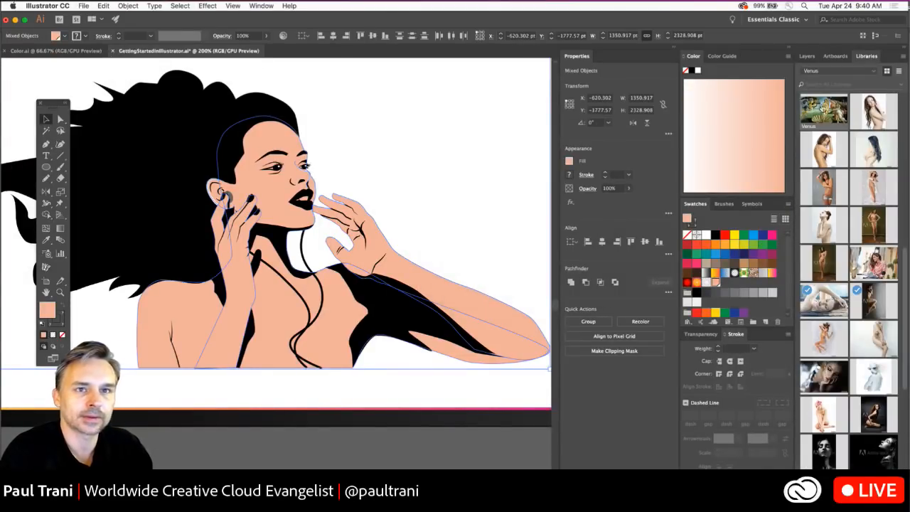
click(834, 57)
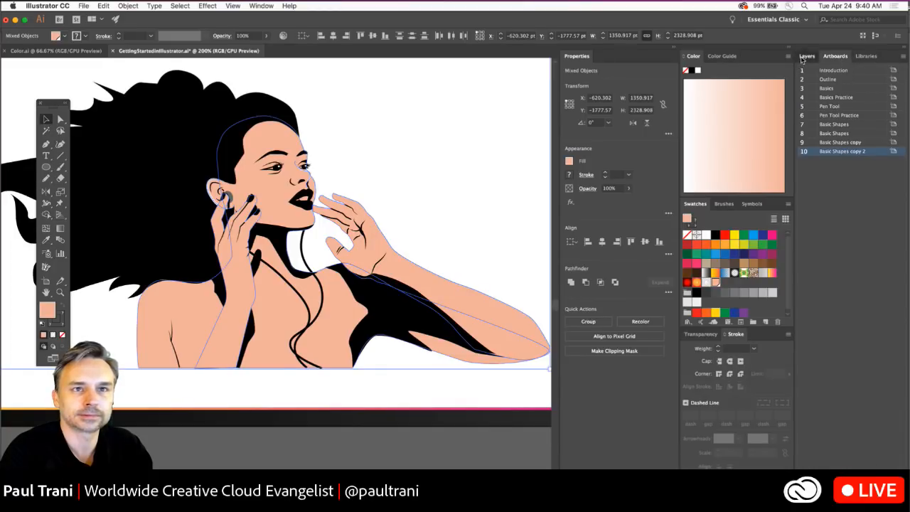
click(807, 56)
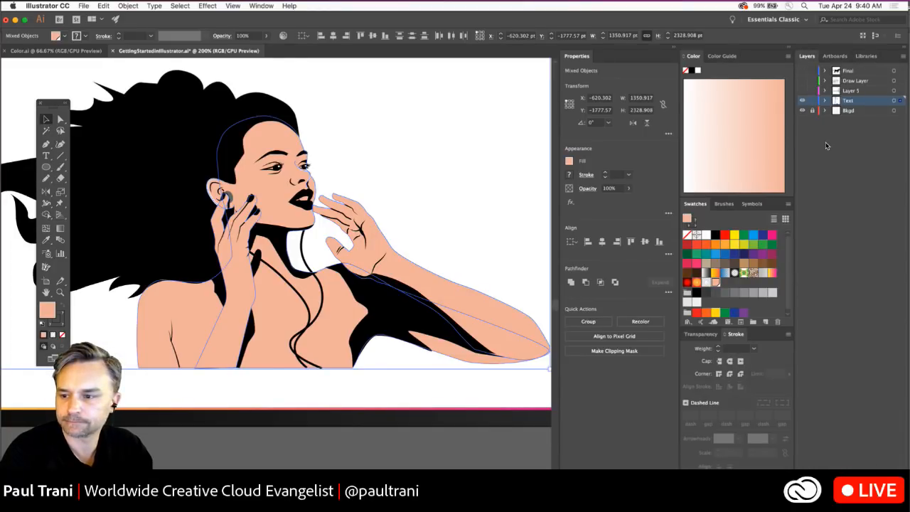
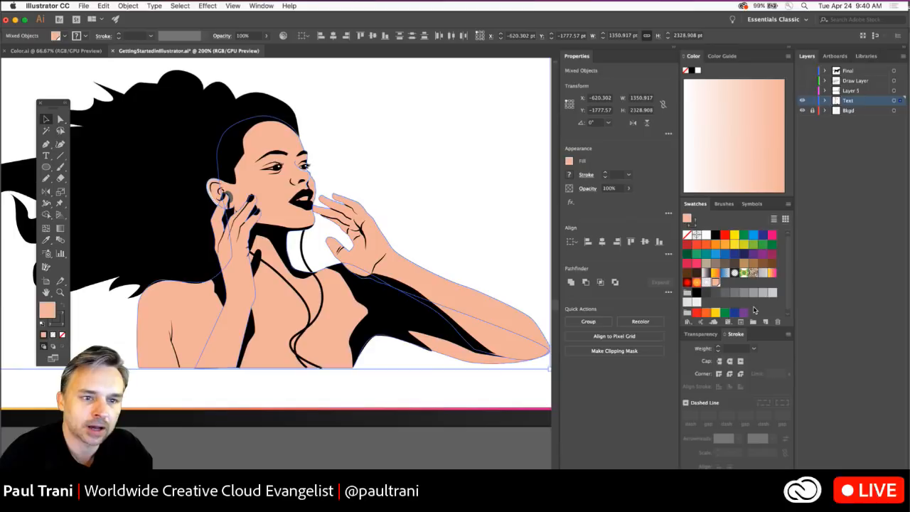
- Deselect the skin shapes and recolor the white contour line along the nose with a black stroke
scroll(754, 310, down, 1)
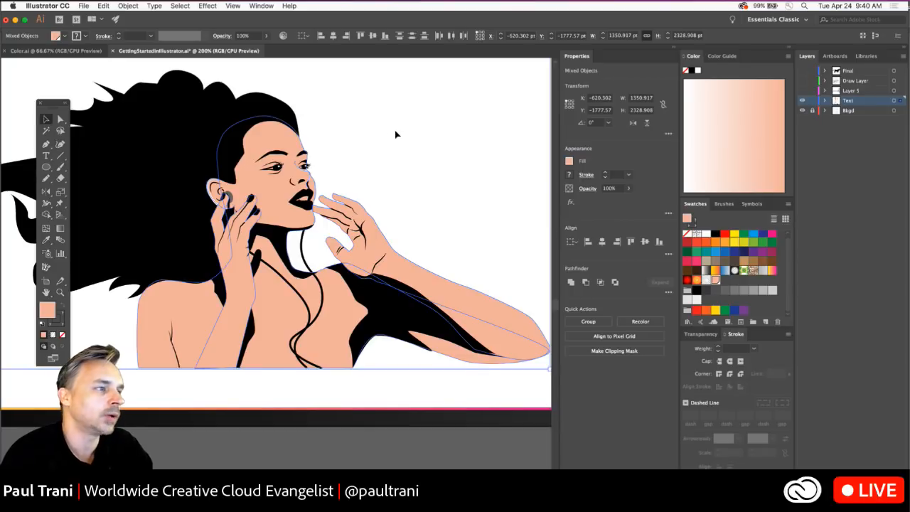
click(387, 135)
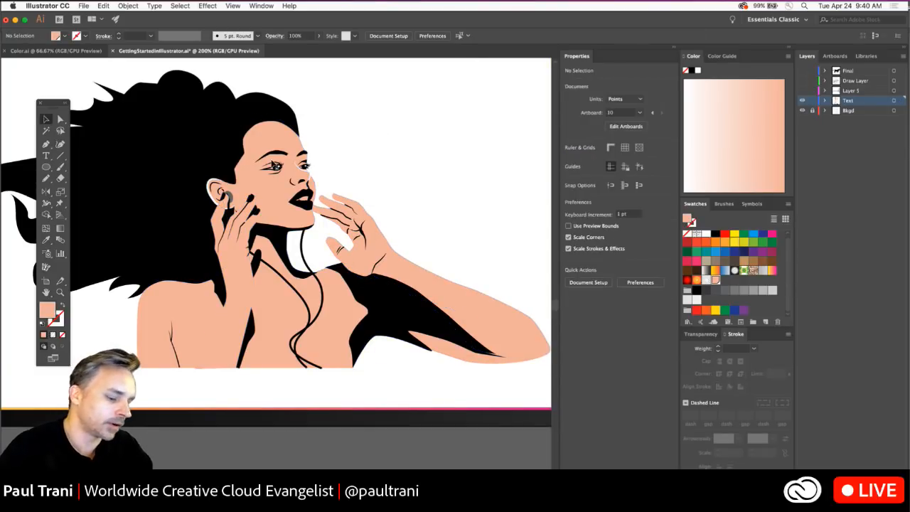
scroll(274, 165, up, 5)
scroll(264, 163, down, 2)
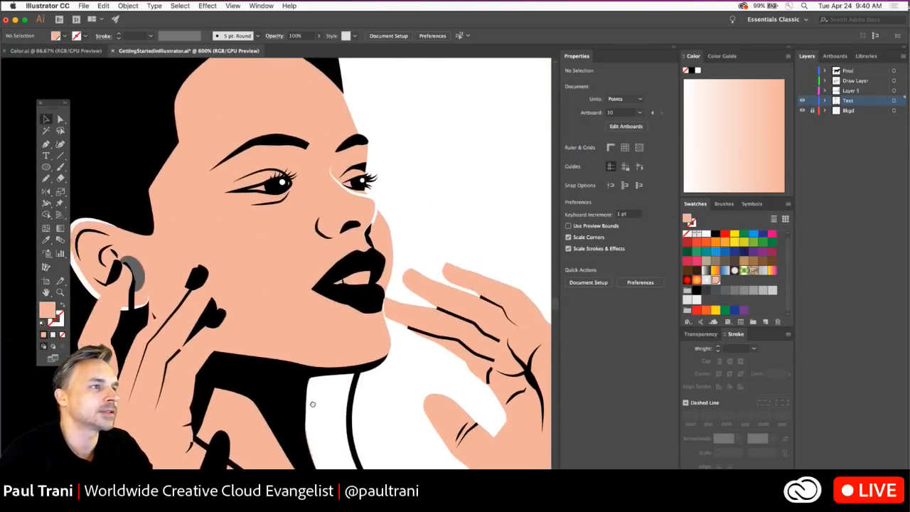
click(377, 210)
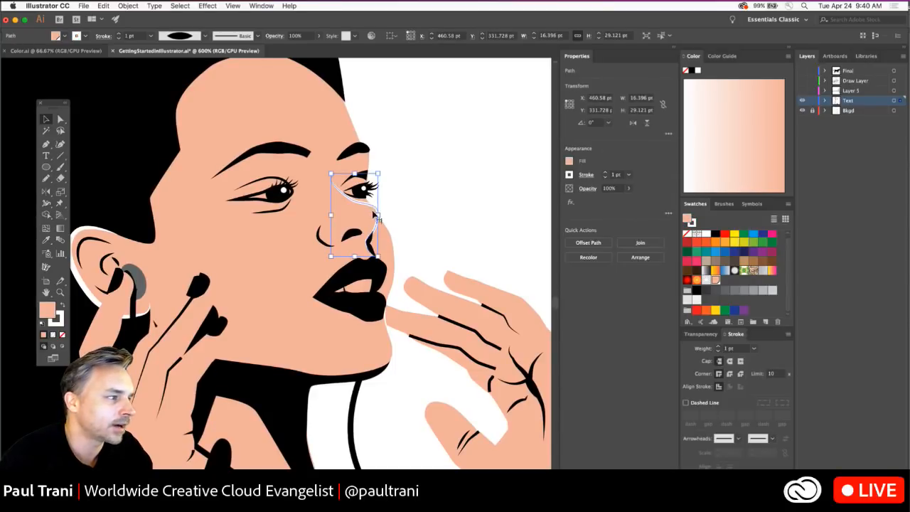
click(57, 322)
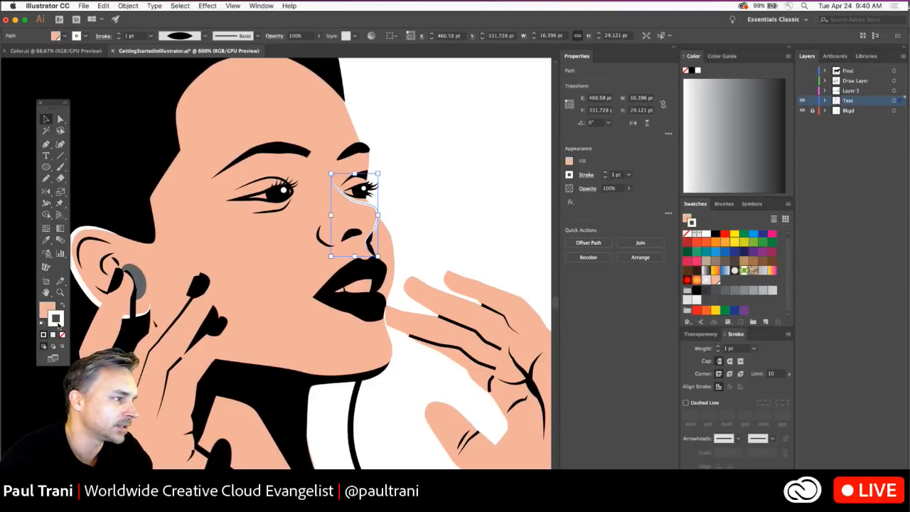
click(687, 69)
- Try a 1 pt black stroke on the large face-and-body skin shape
click(351, 114)
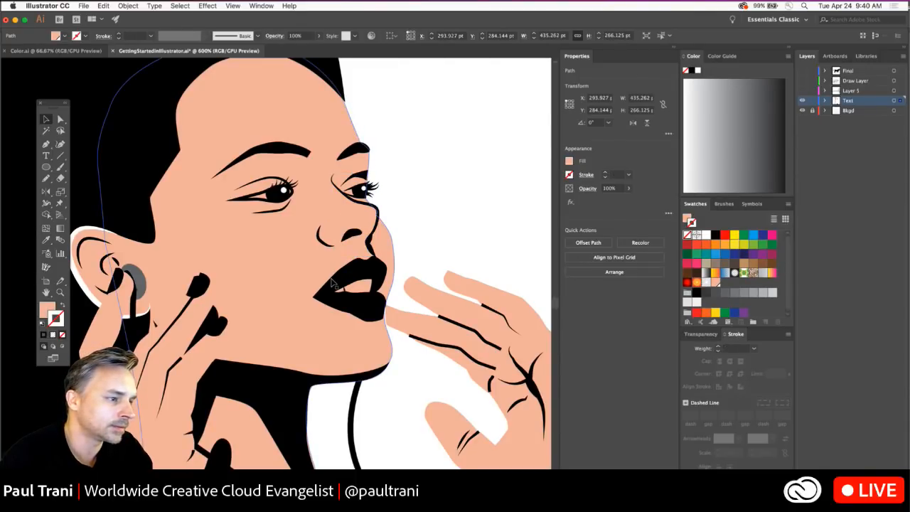
click(693, 70)
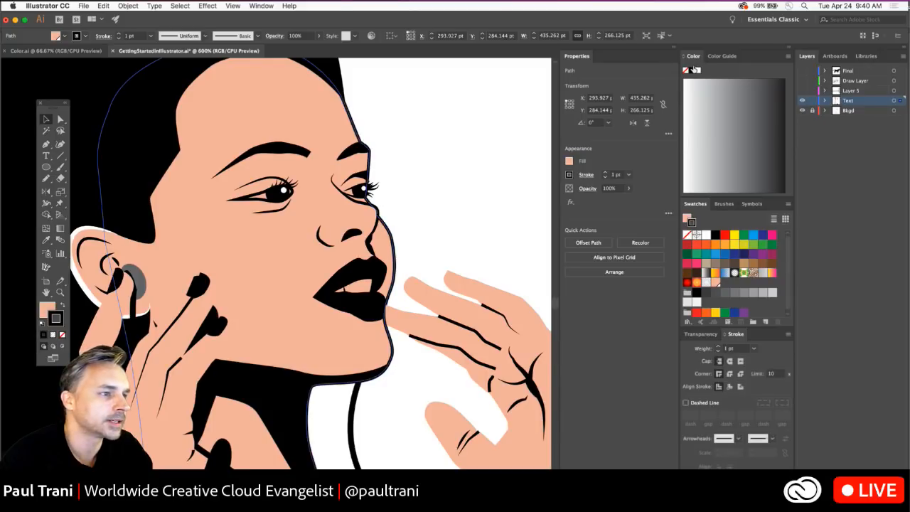
key(super+minus)
key(super+minus)
key(super+minus)
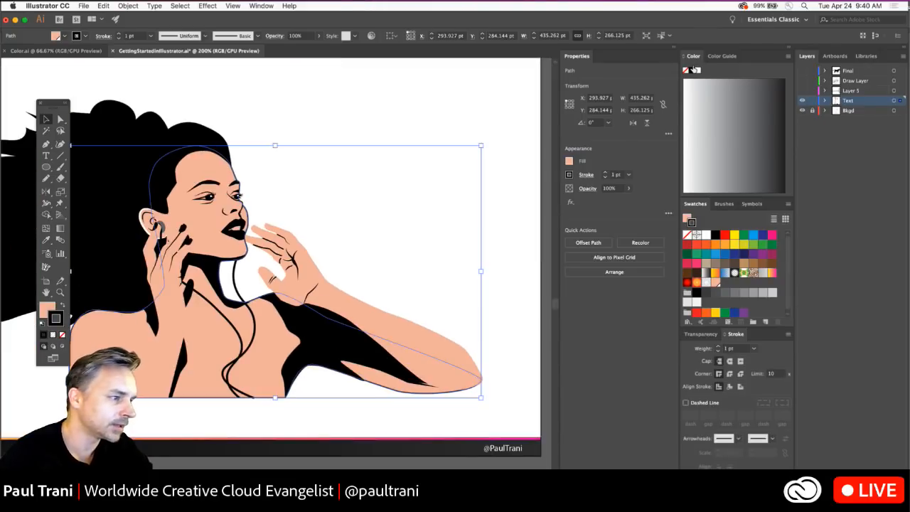
key(a)
scroll(459, 136, left, 5)
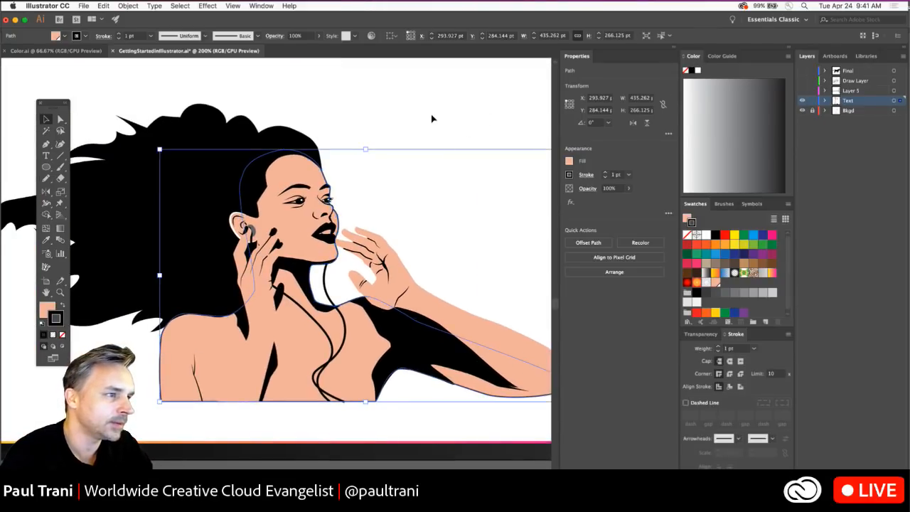
key(v)
click(391, 102)
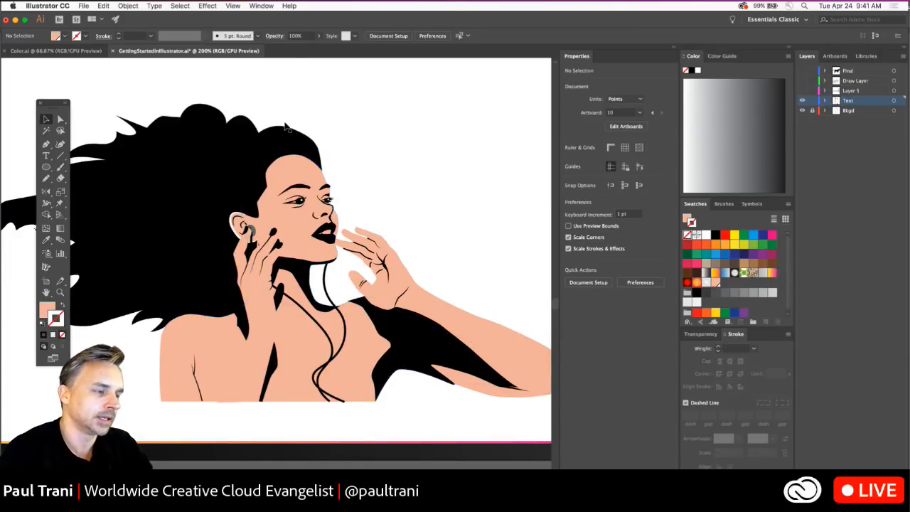
- Examine the separate skin shapes up close, selecting the raised hand and forearm and the large face-and-body shape in turn
key(super+plus)
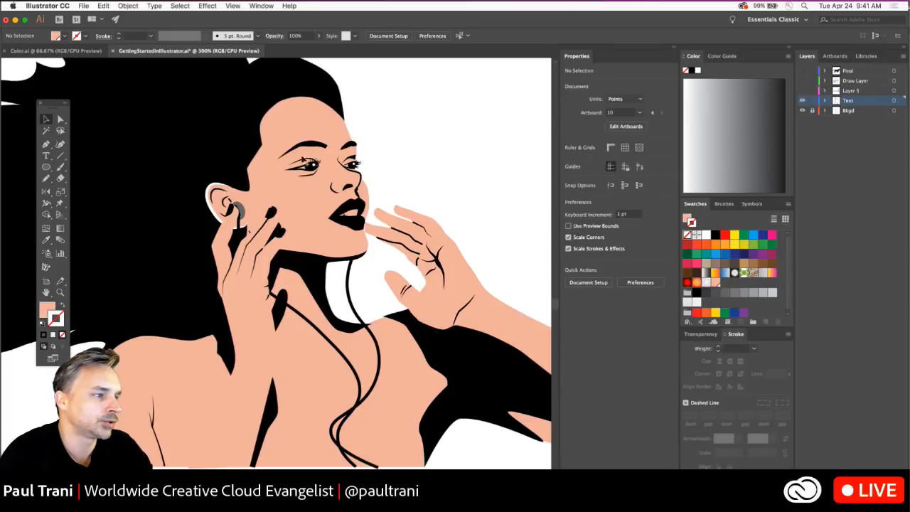
drag(291, 237, 385, 152)
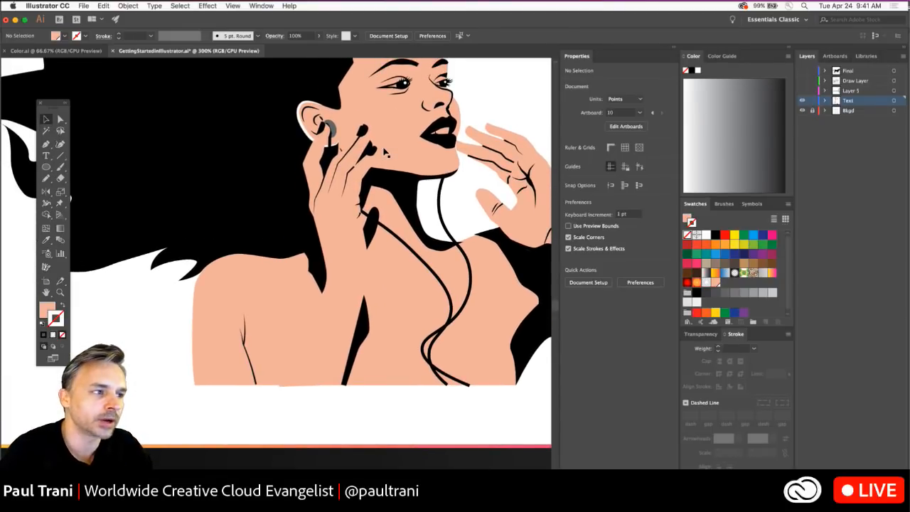
scroll(327, 139, up, 3)
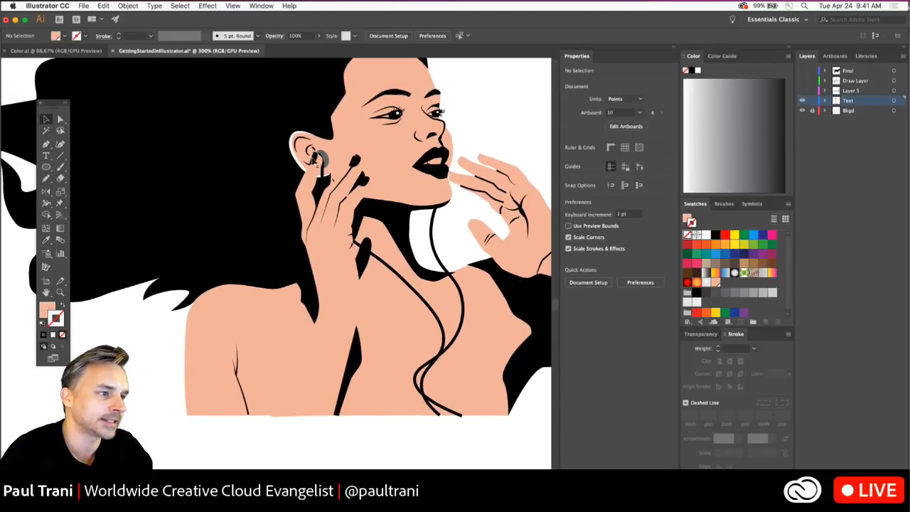
click(315, 376)
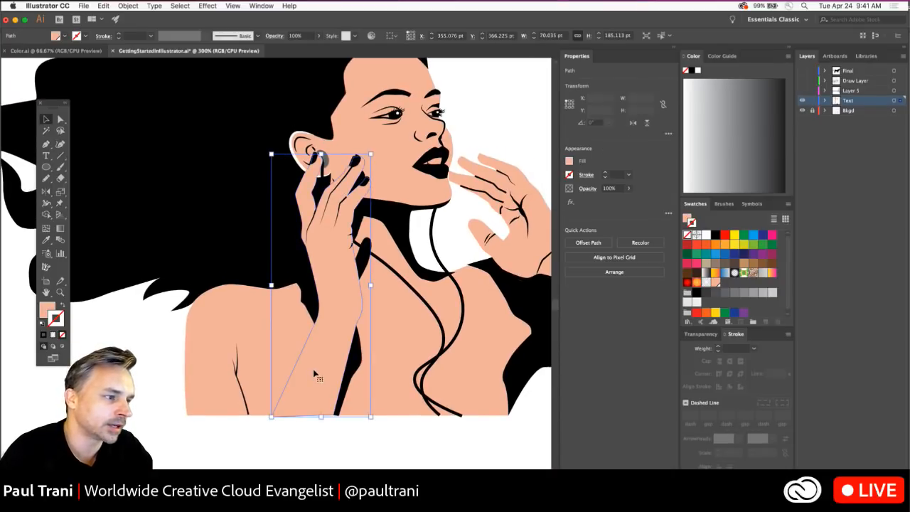
key(super+shift+a)
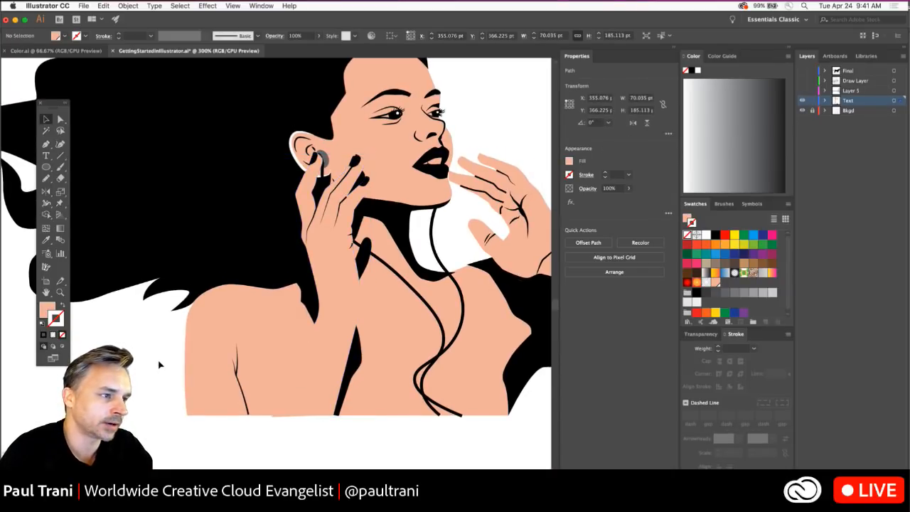
click(230, 322)
scroll(284, 214, right, 5)
scroll(285, 213, down, 2)
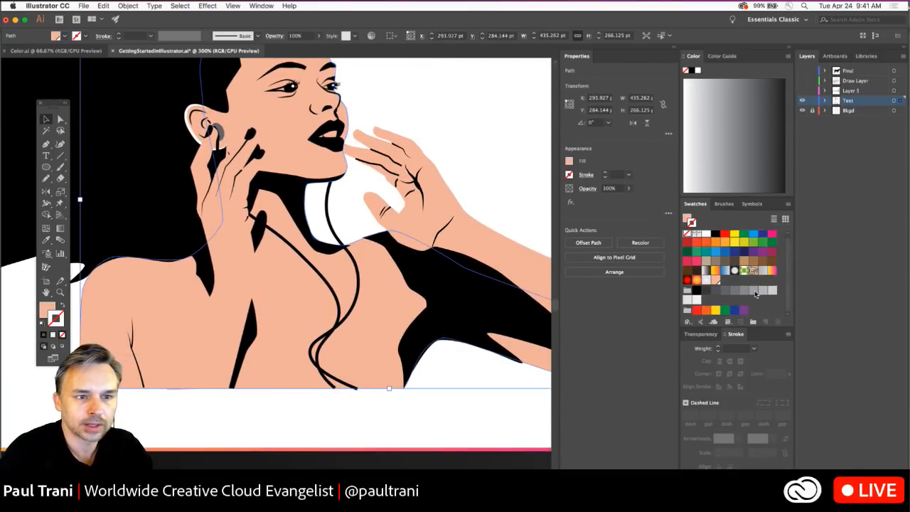
scroll(429, 264, up, 3)
scroll(429, 265, left, 3)
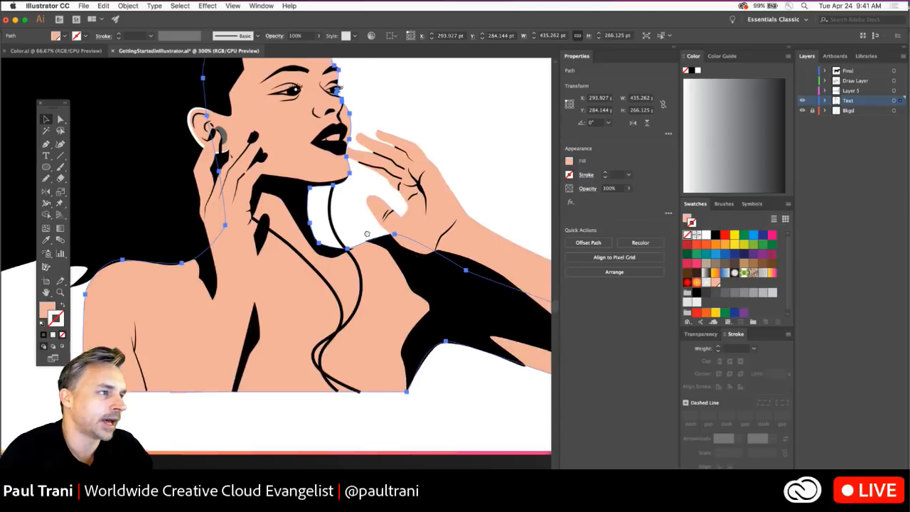
key(v)
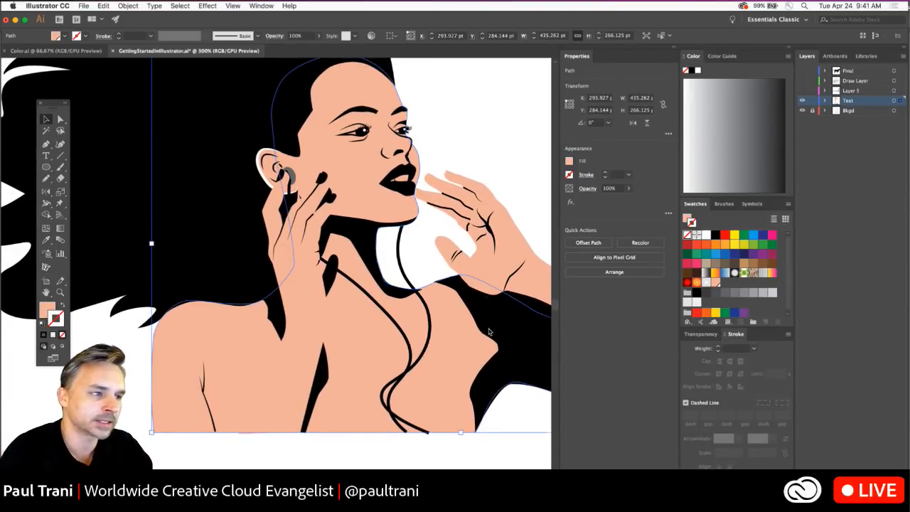
- Make the body shape's fill active, look through the Edit Colors commands such as Recolor Artwork without applying any, and deselect the shape
click(44, 309)
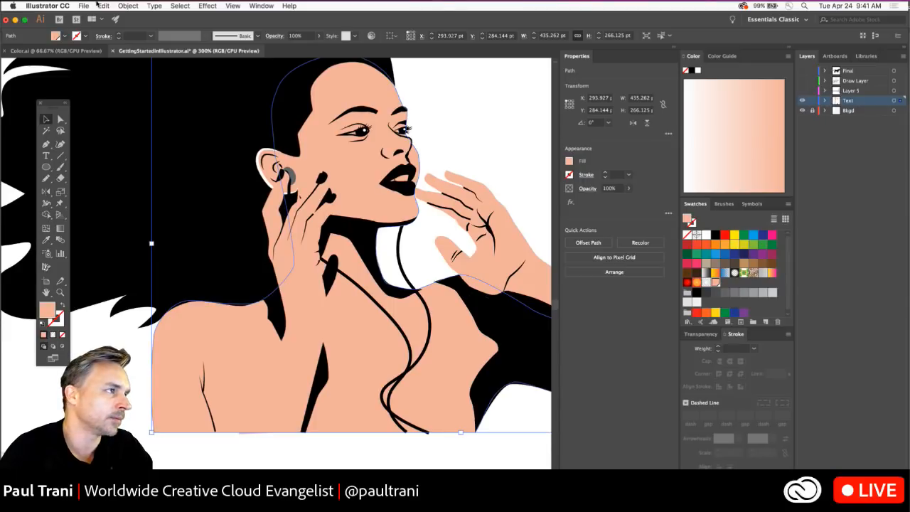
click(123, 6)
mouse_move(103, 6)
mouse_move(118, 165)
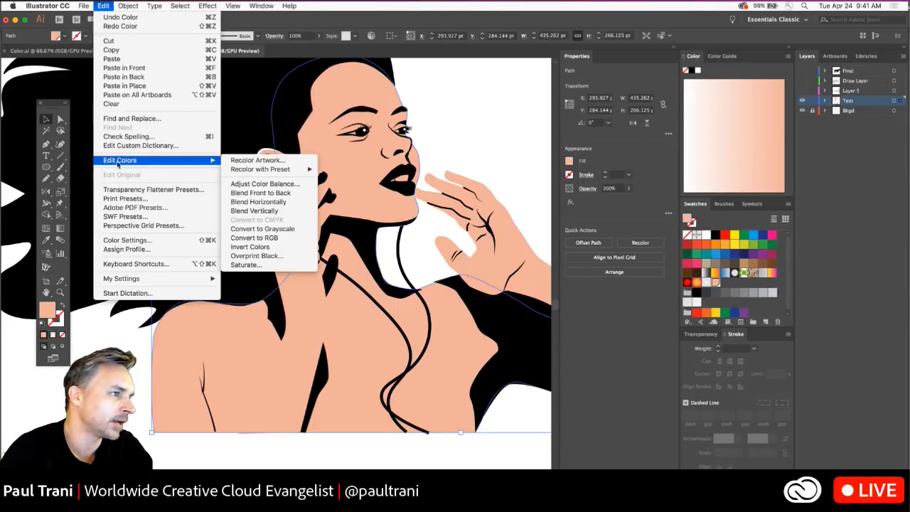
mouse_move(302, 171)
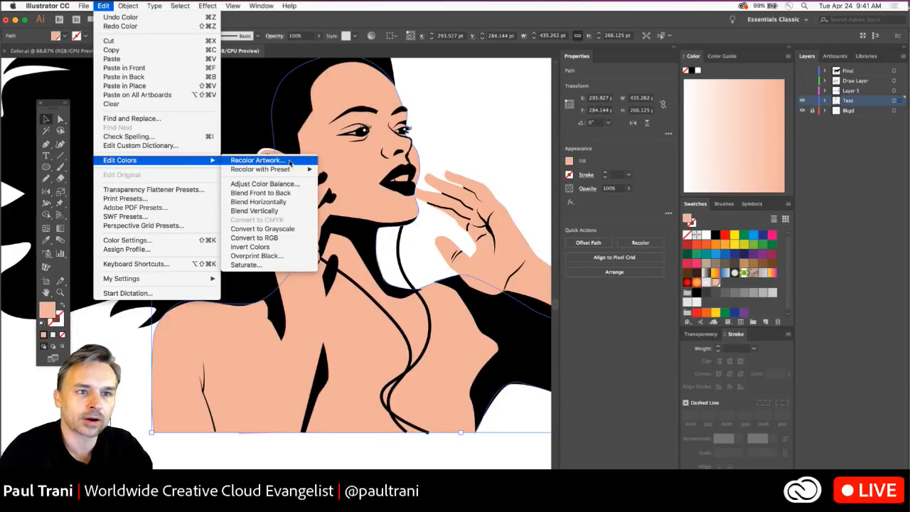
click(523, 121)
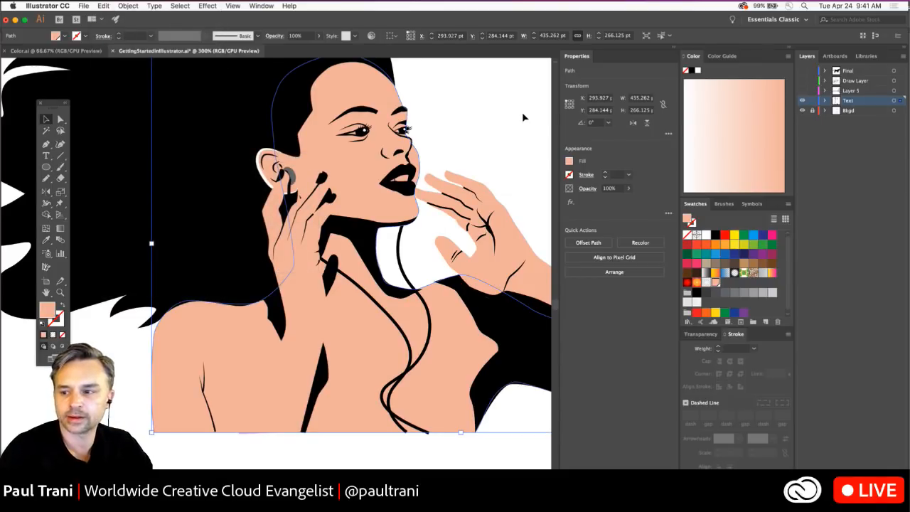
click(427, 122)
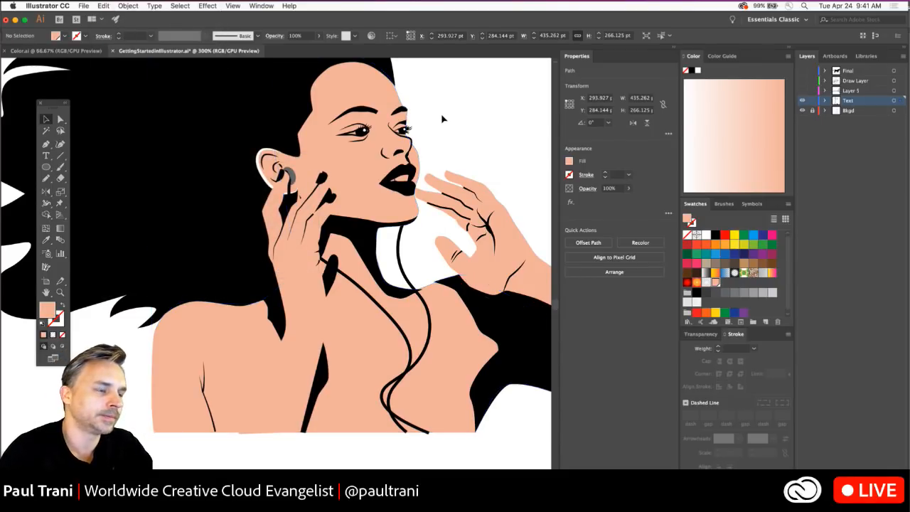
key(super+minus)
scroll(403, 166, down, 2)
key(super+minus)
key(super+minus)
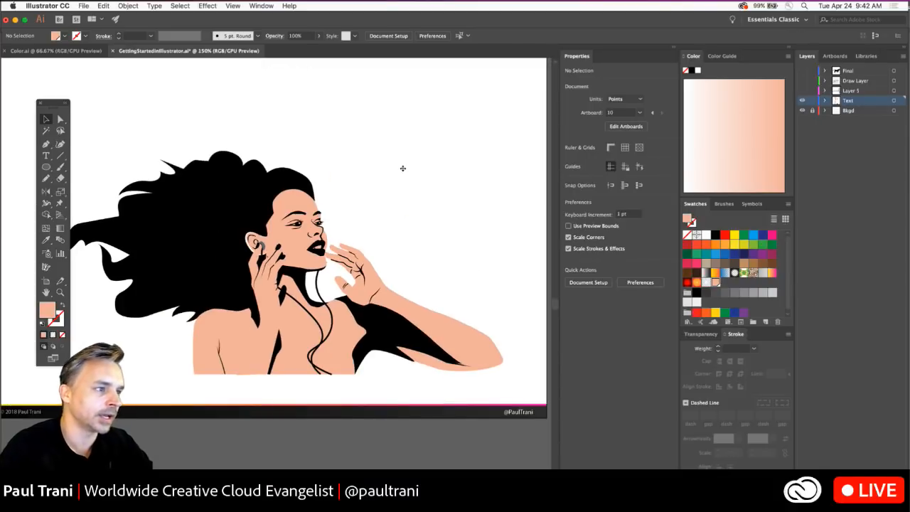
- Add a new layer above Bkgd and draw a circle about 256 pt wide behind the woman's face, filled with light blue 27AAE1
scroll(403, 189, up, 1)
click(877, 111)
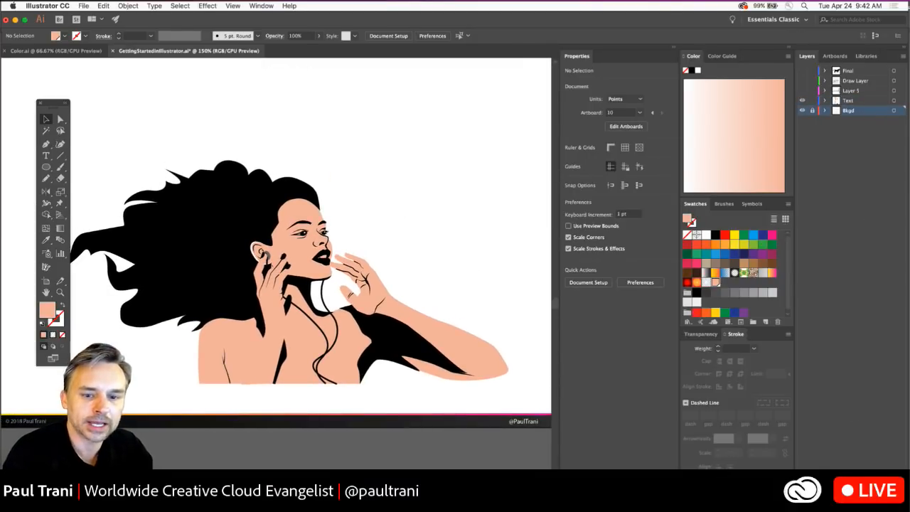
key(super+l)
click(46, 167)
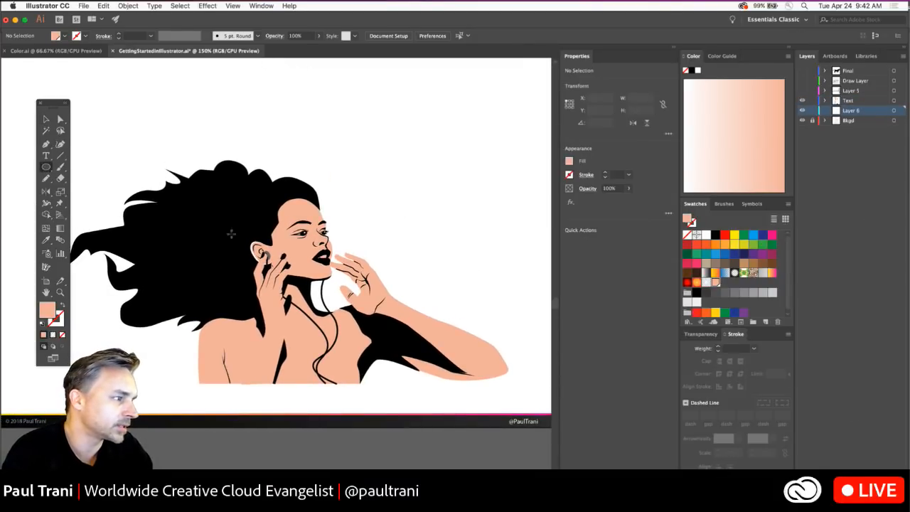
drag(323, 265, 413, 354)
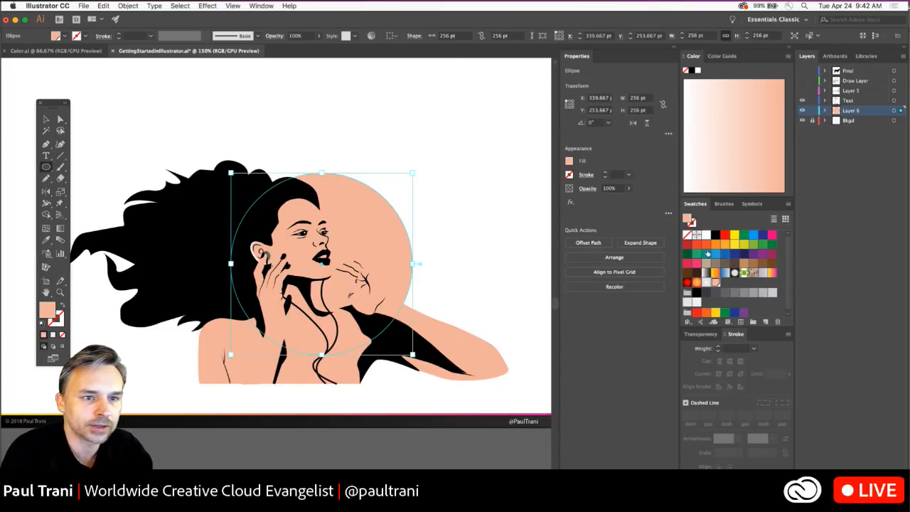
click(715, 253)
click(45, 120)
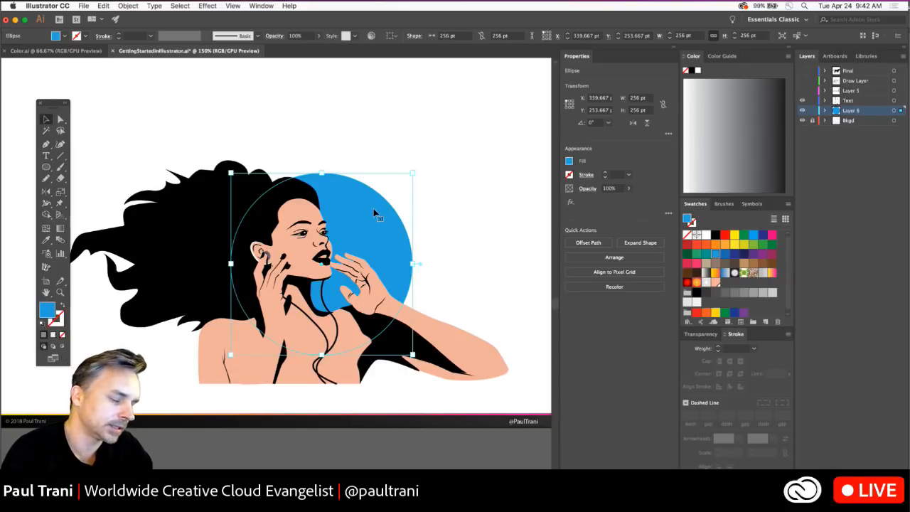
- Paste a copy of the circle in place, then resize to a light blue outer circle about 435 pt wide and a dark blue 2B3990 inner circle about 272 pt wide
key(super+c)
click(103, 5)
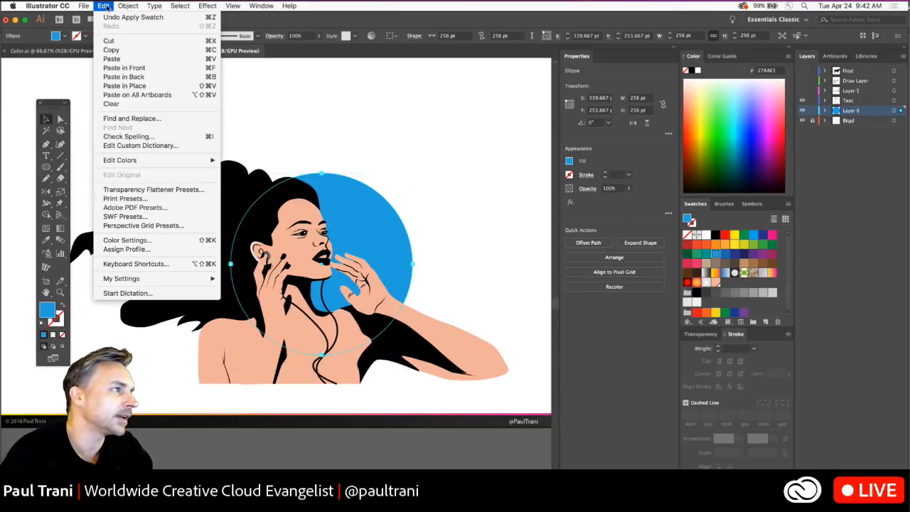
click(112, 86)
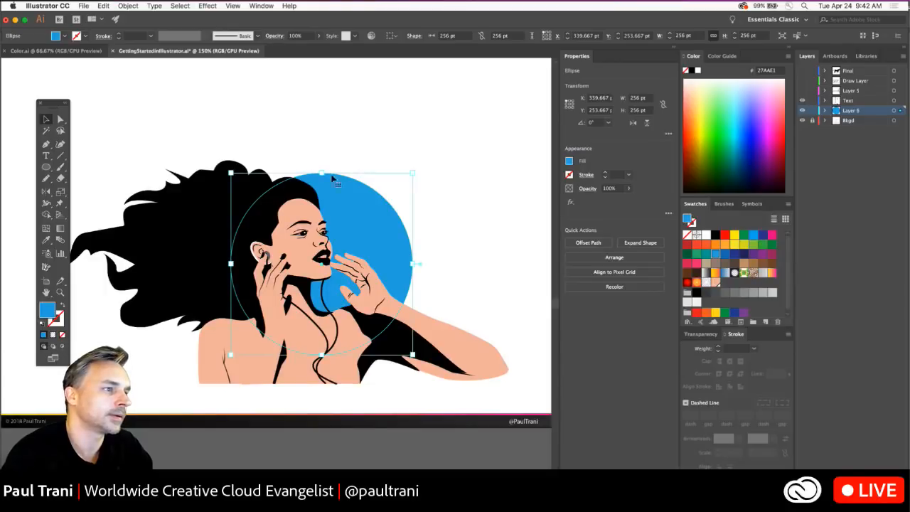
drag(416, 172, 524, 107)
click(735, 253)
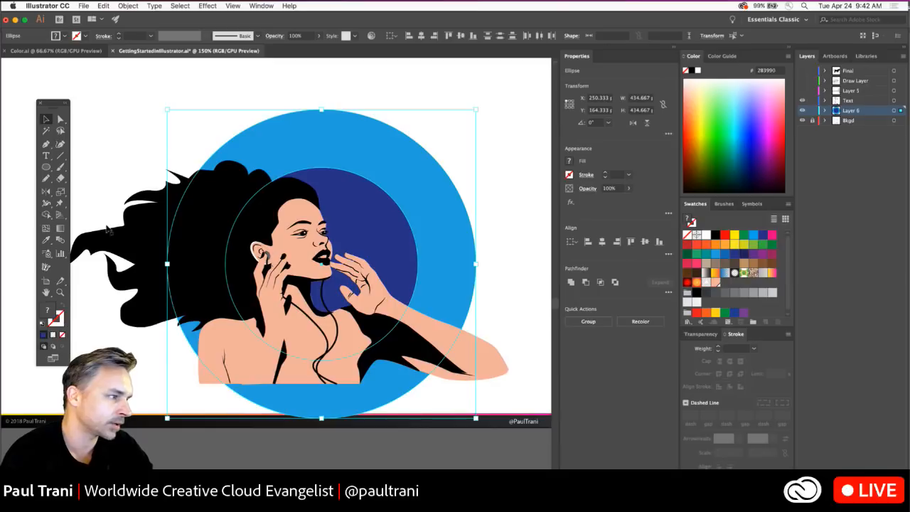
click(129, 135)
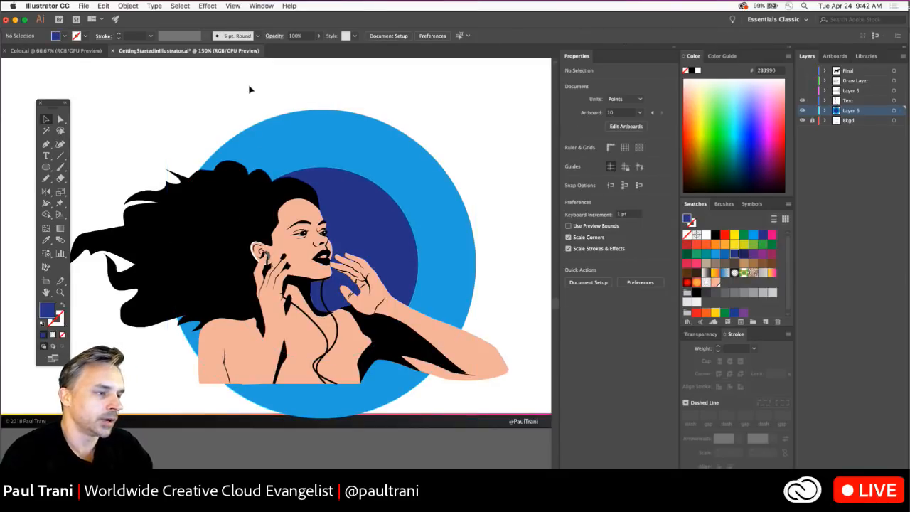
- Move the layer with the two circles below the Bkgd layer
scroll(171, 125, down, 2)
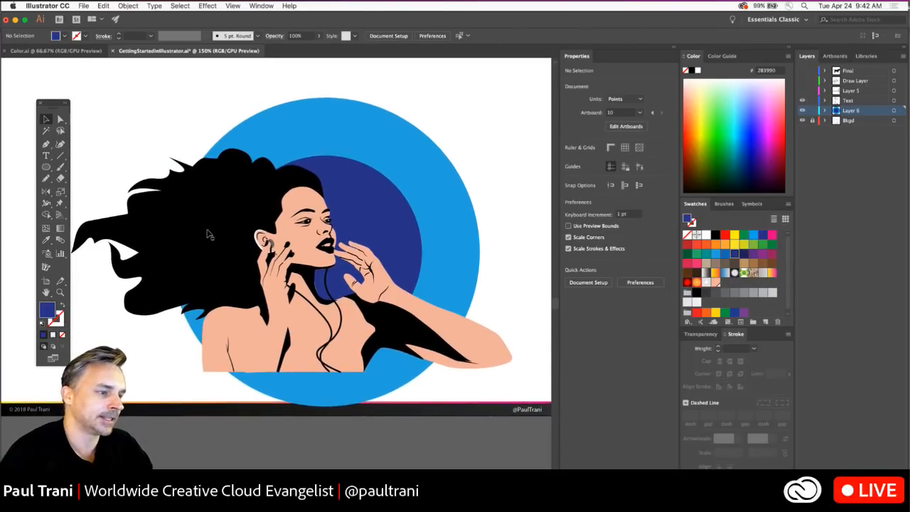
click(862, 134)
key(super+shift+bracketleft)
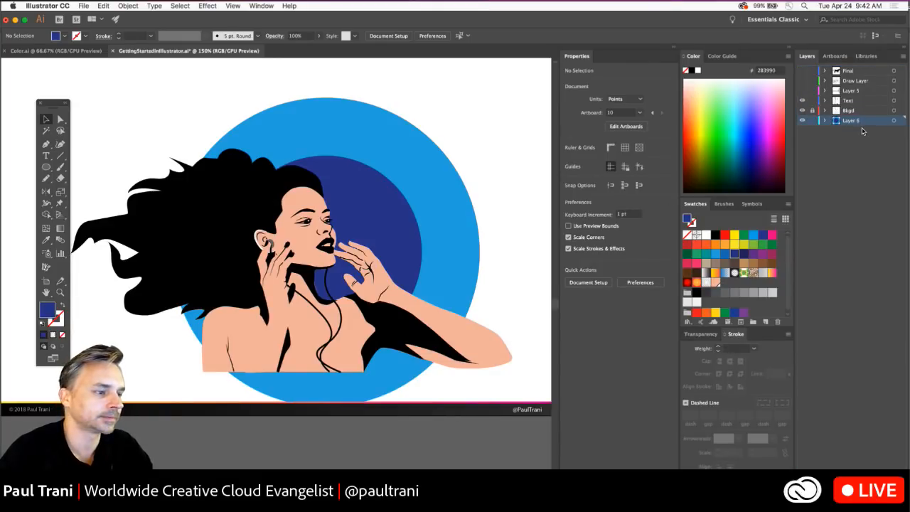
drag(240, 114, 244, 139)
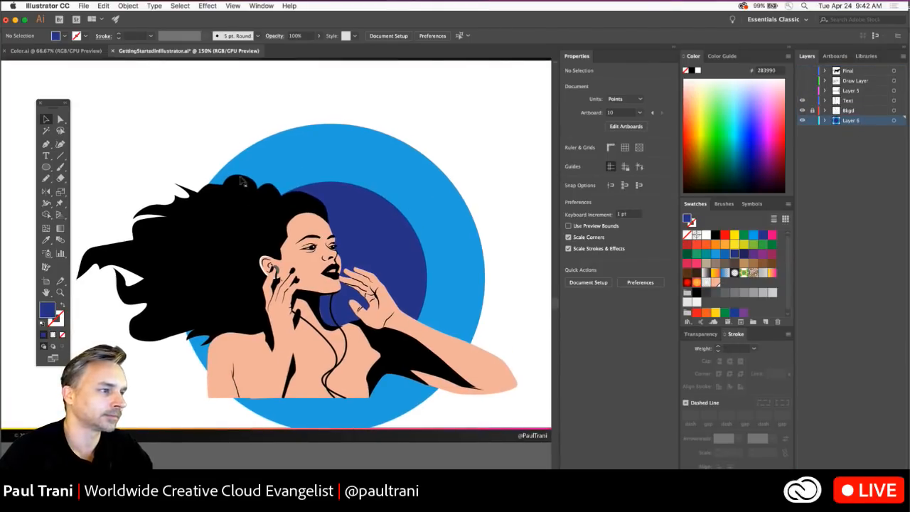
- Recolor the white outline of the woman's ear with a black stroke and deselect it
click(265, 261)
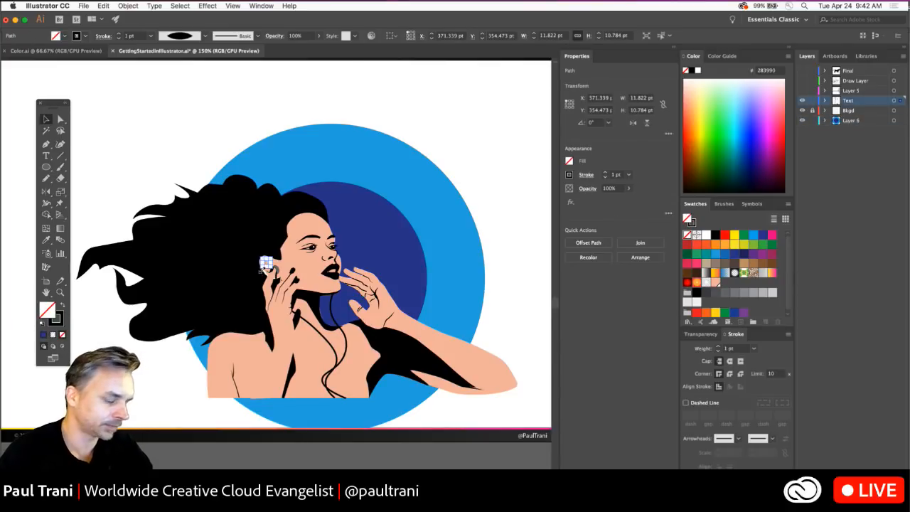
scroll(264, 264, up, 5)
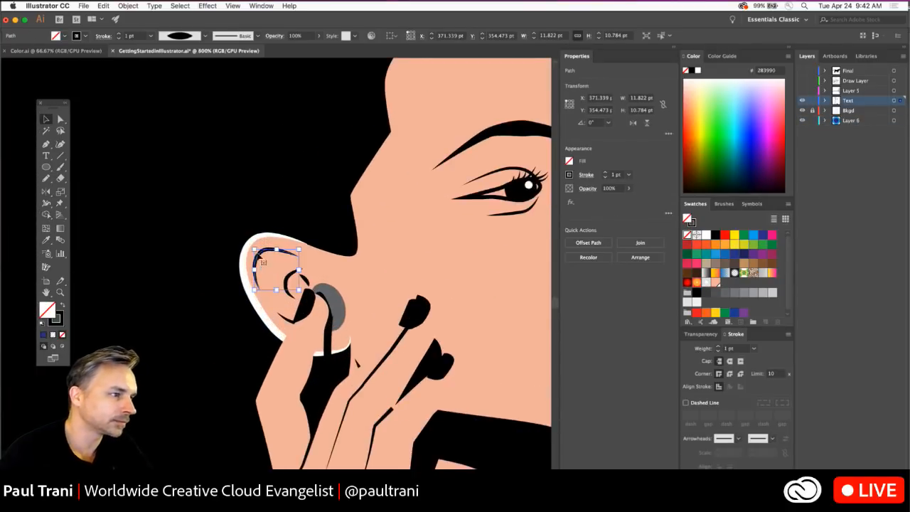
click(260, 236)
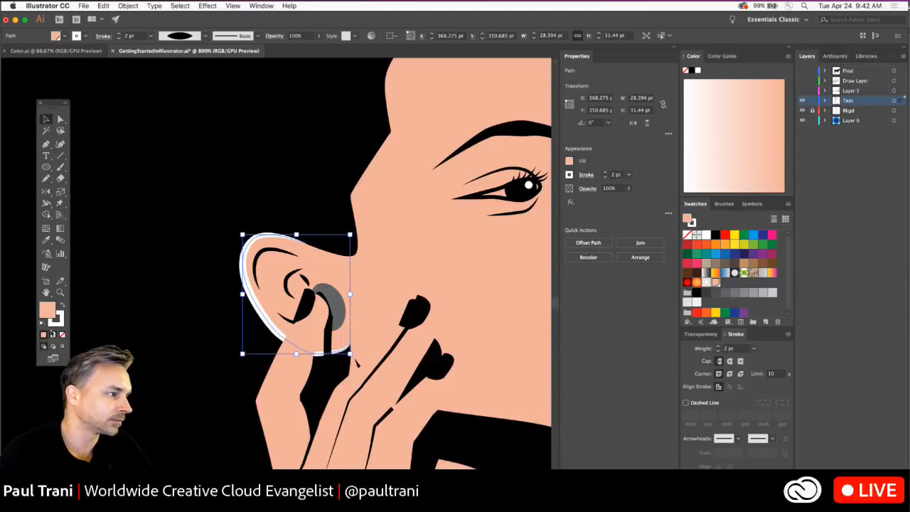
click(55, 320)
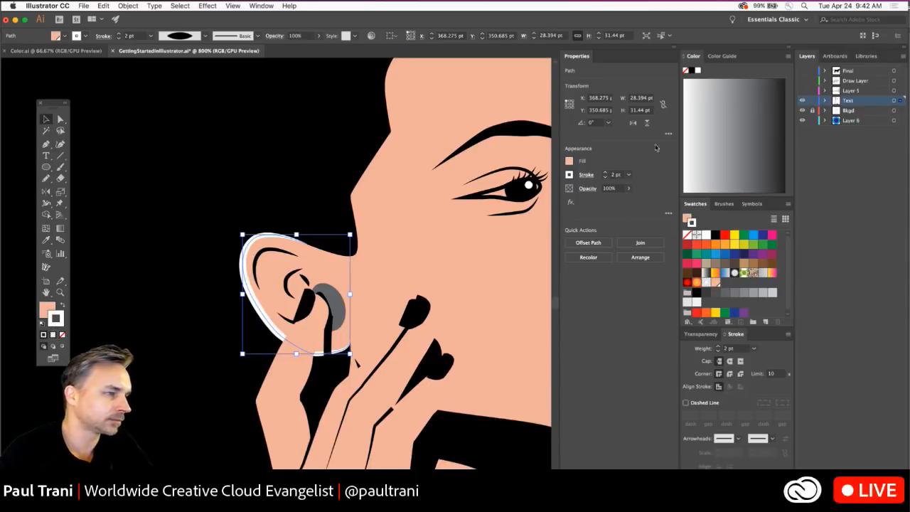
click(693, 69)
key(super+minus)
key(super+minus)
key(super+minus)
key(super+minus)
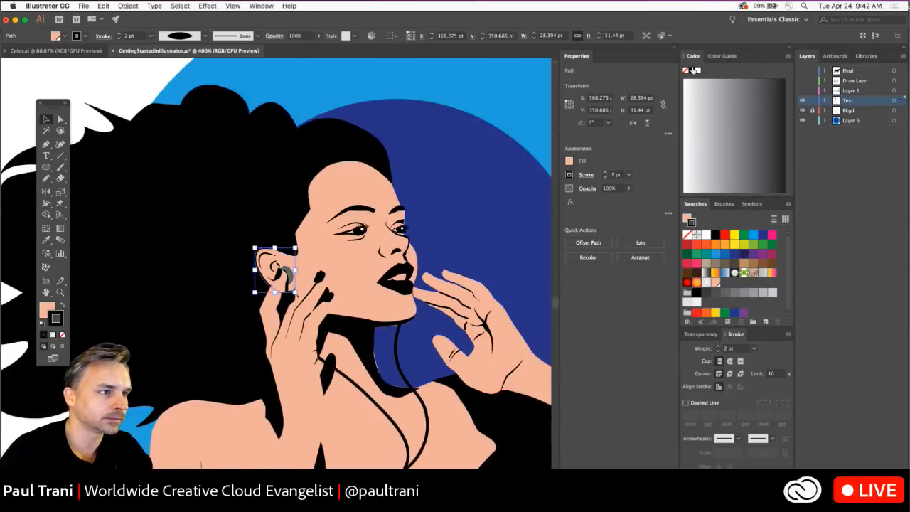
click(163, 105)
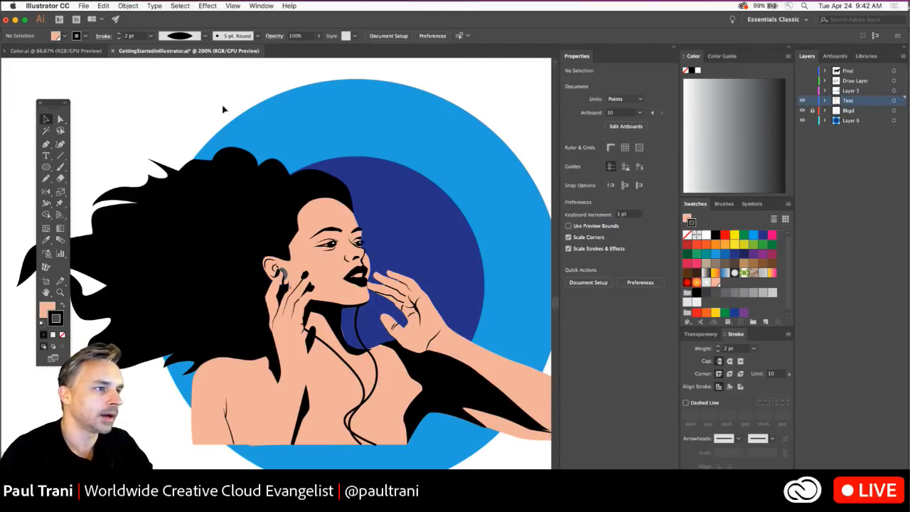
- Fill the inner background circle with the yellow swatch F9ED32
scroll(192, 107, right, 2)
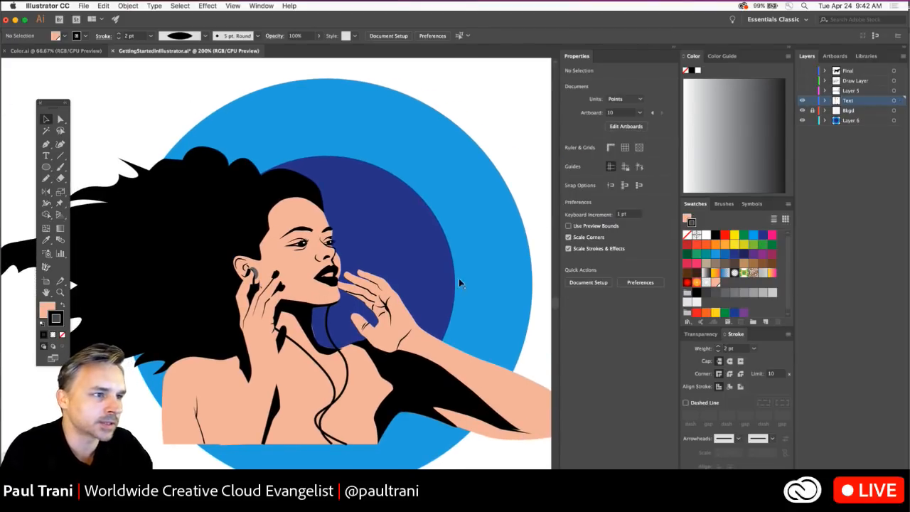
click(442, 263)
click(732, 235)
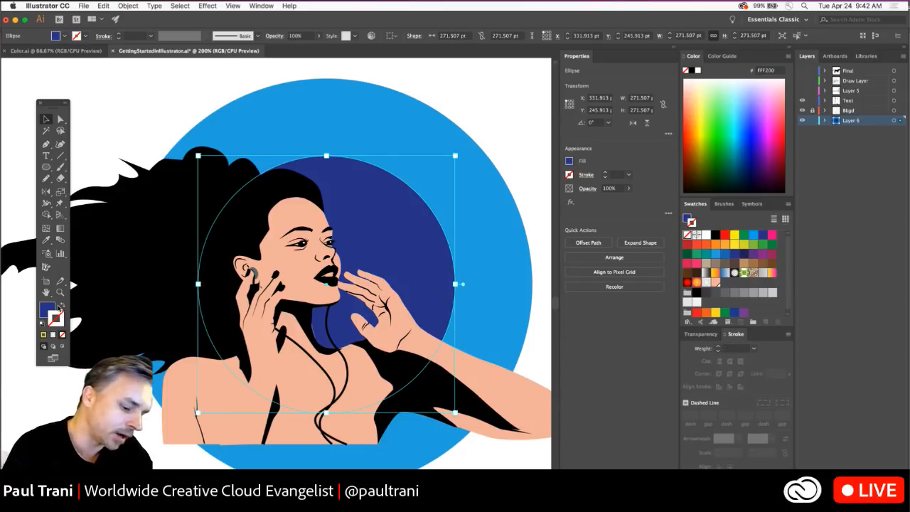
key(c)
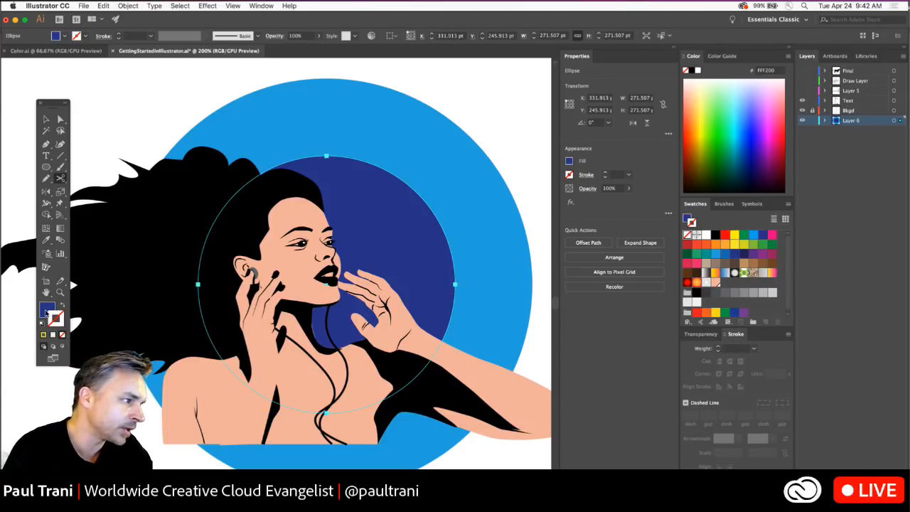
click(46, 312)
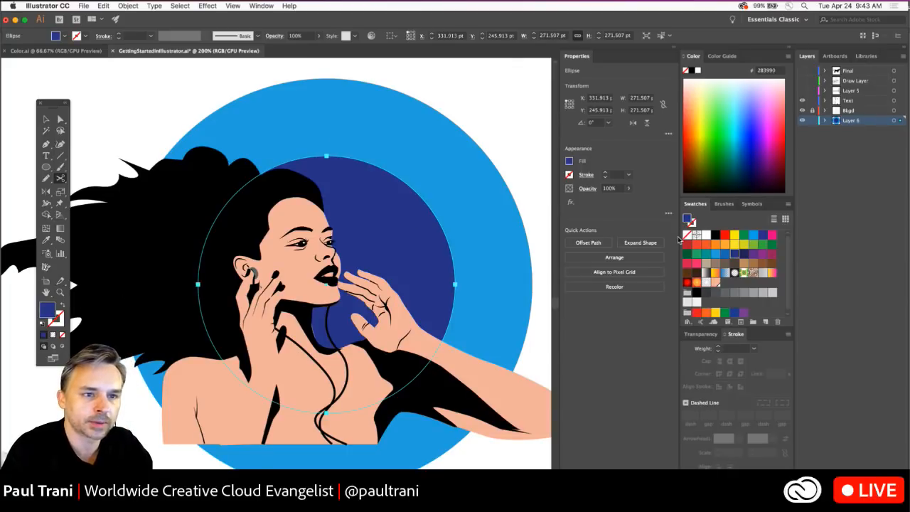
click(735, 237)
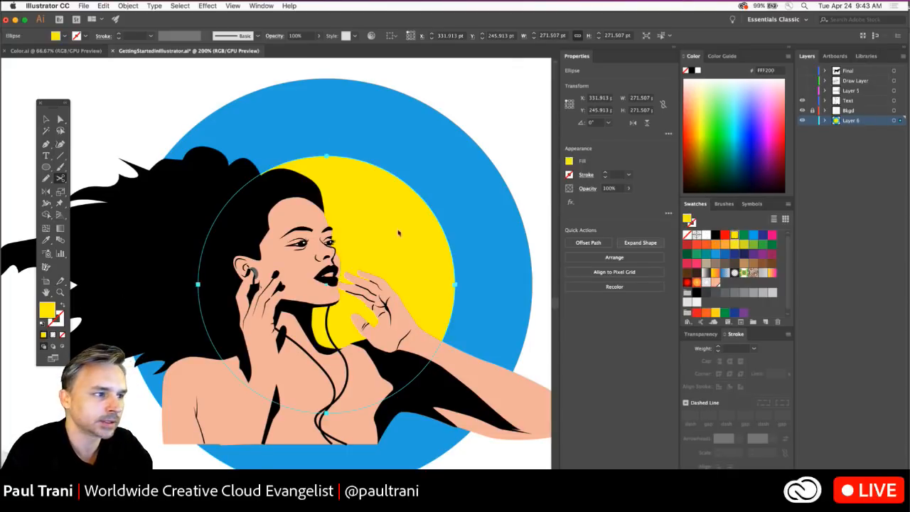
click(735, 243)
click(431, 146)
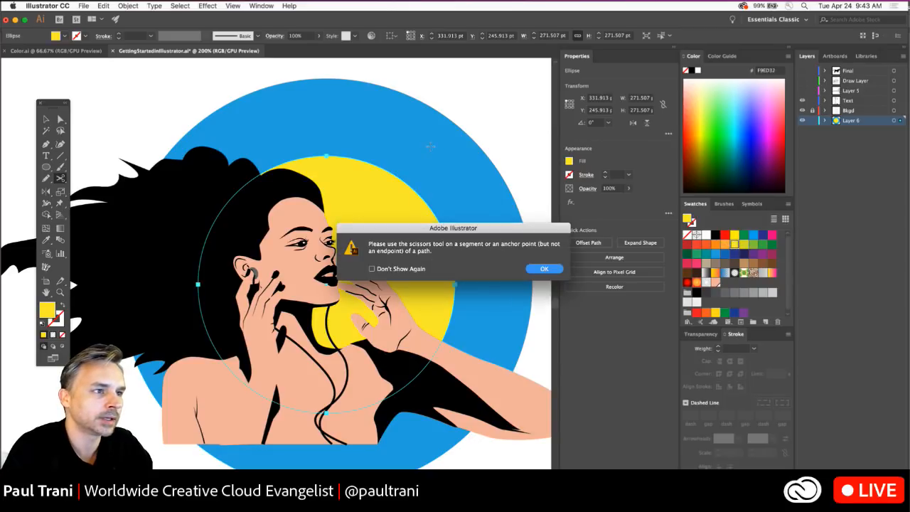
click(543, 269)
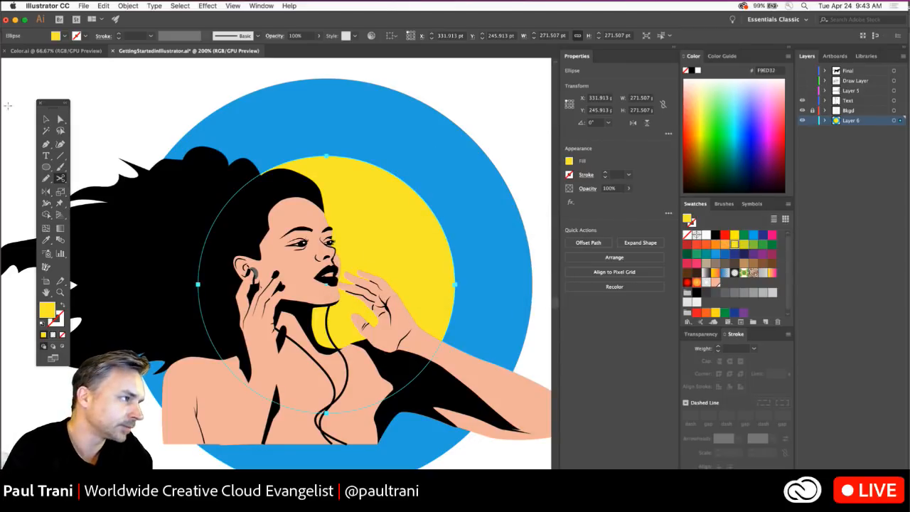
- Fill the outer background circle with the orange swatch F7941D
click(46, 120)
click(417, 130)
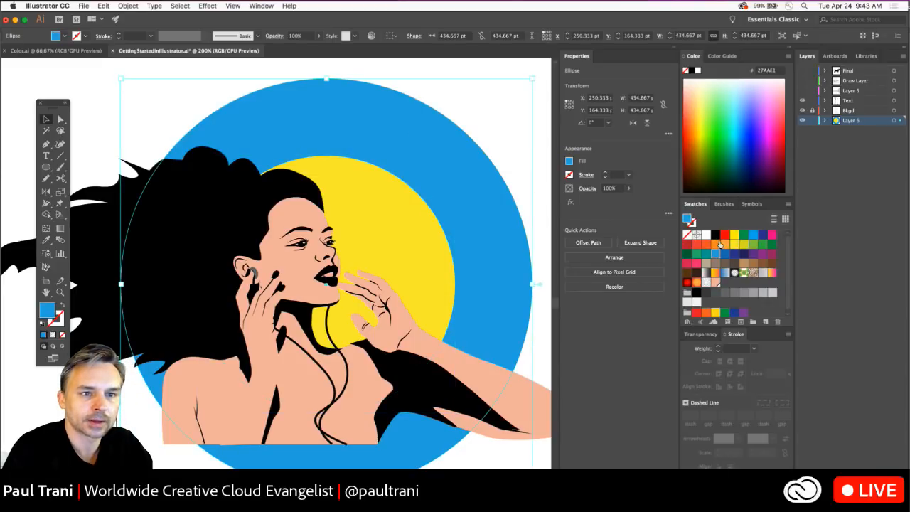
click(717, 244)
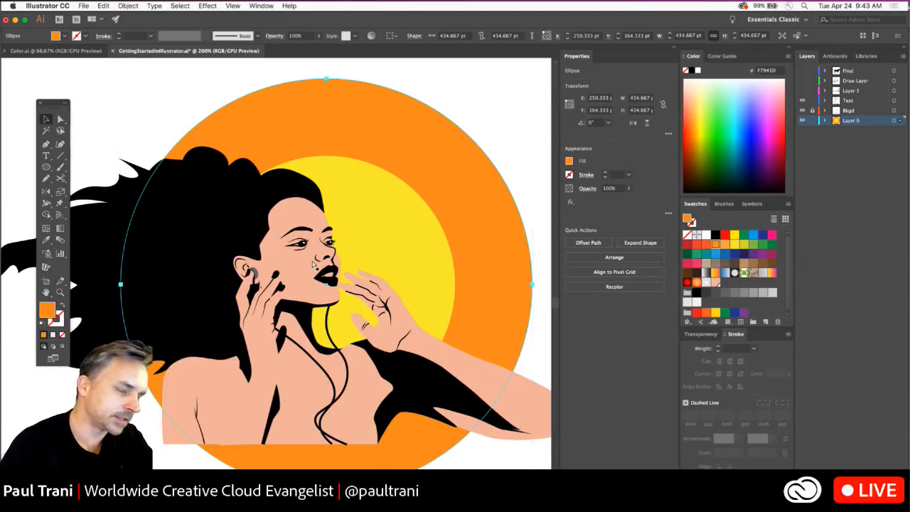
- Fill the large face-and-body skin shape with the yellow-to-pink gradient swatch and open its gradient options
scroll(314, 264, up, 2)
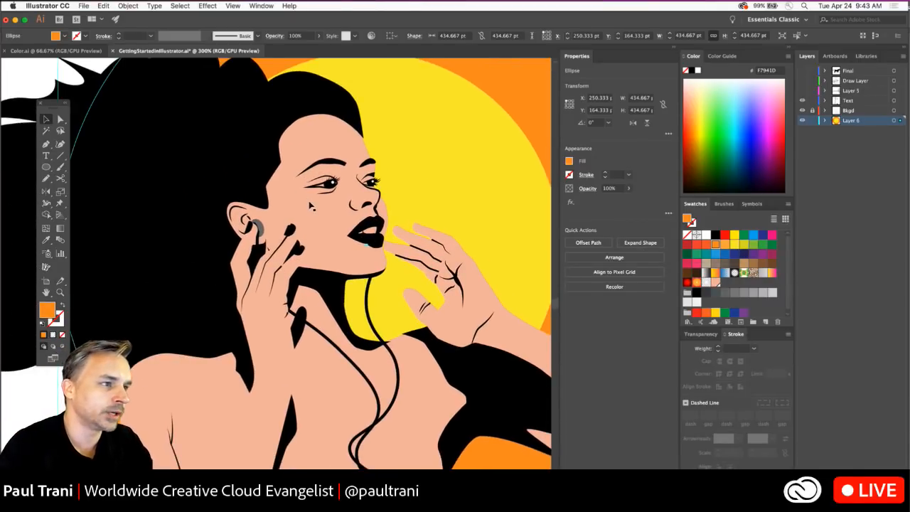
click(388, 179)
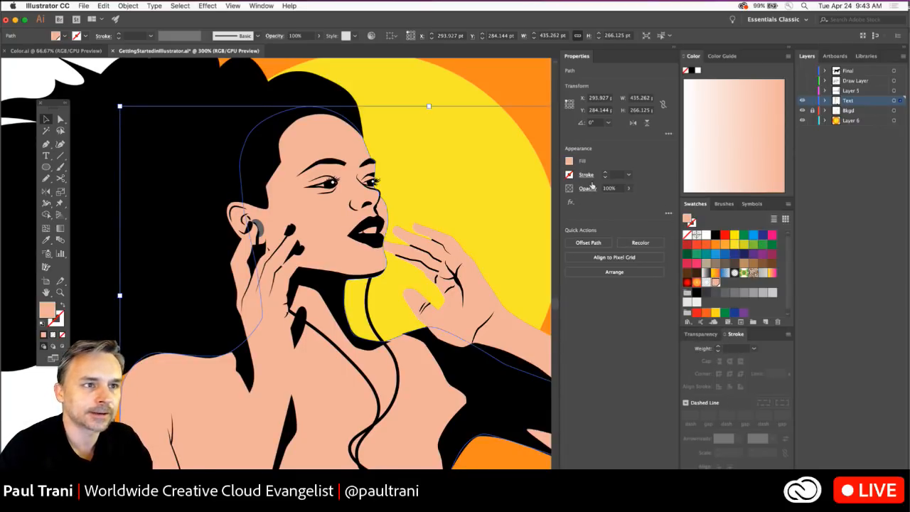
click(569, 161)
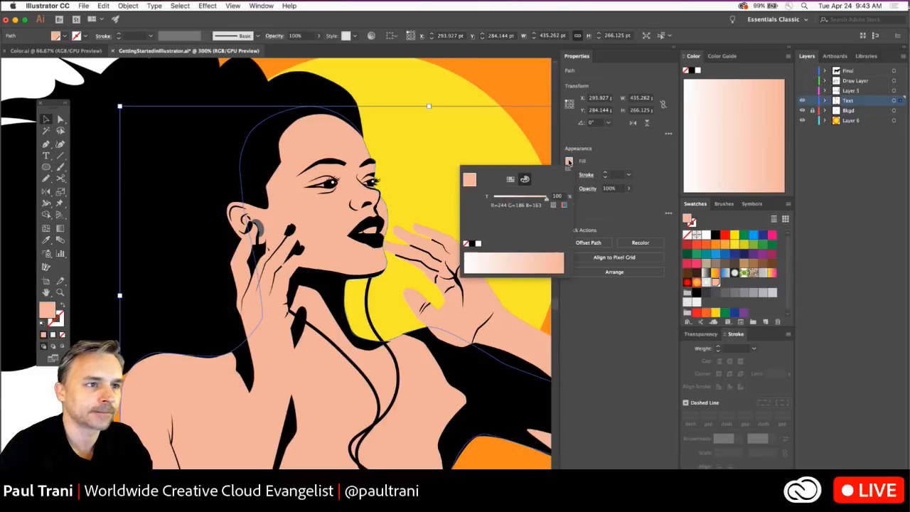
click(510, 179)
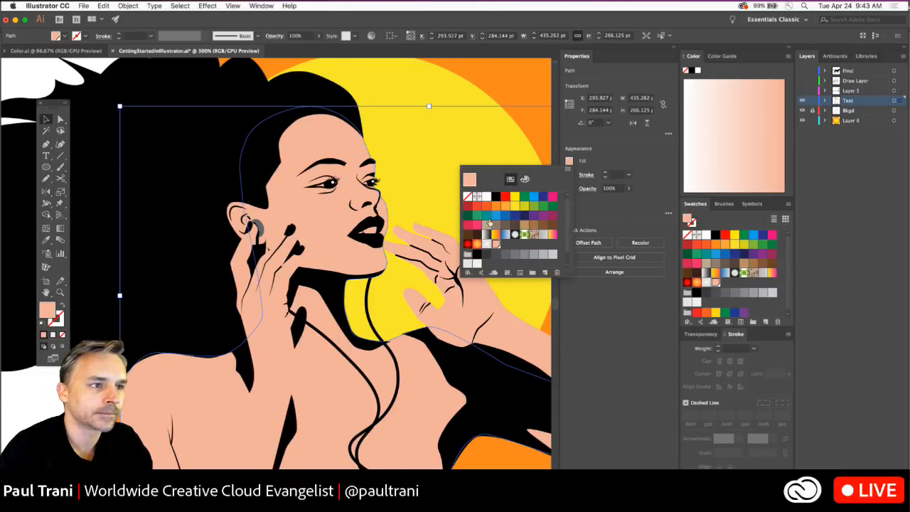
click(554, 234)
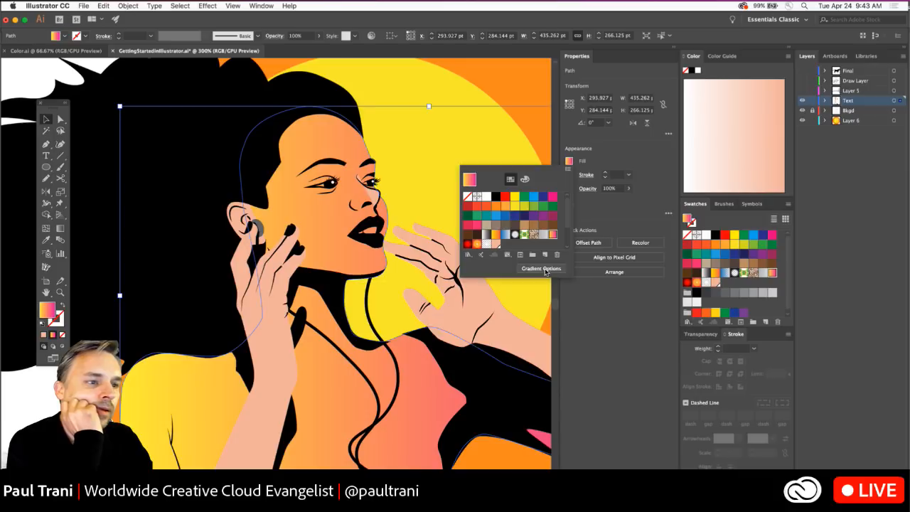
click(544, 268)
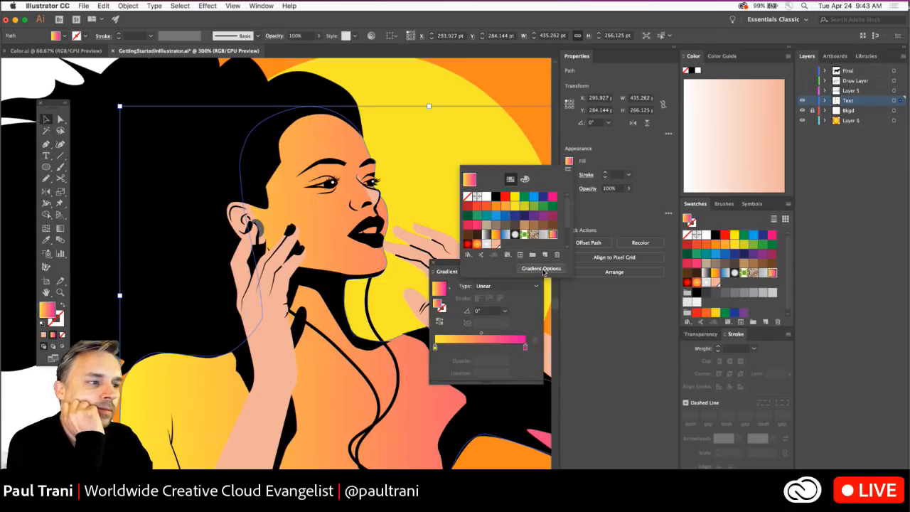
- Set the skin gradient's yellow start stop to the brown swatch C=35 M=60 Y=80 K=25
click(434, 349)
double_click(435, 348)
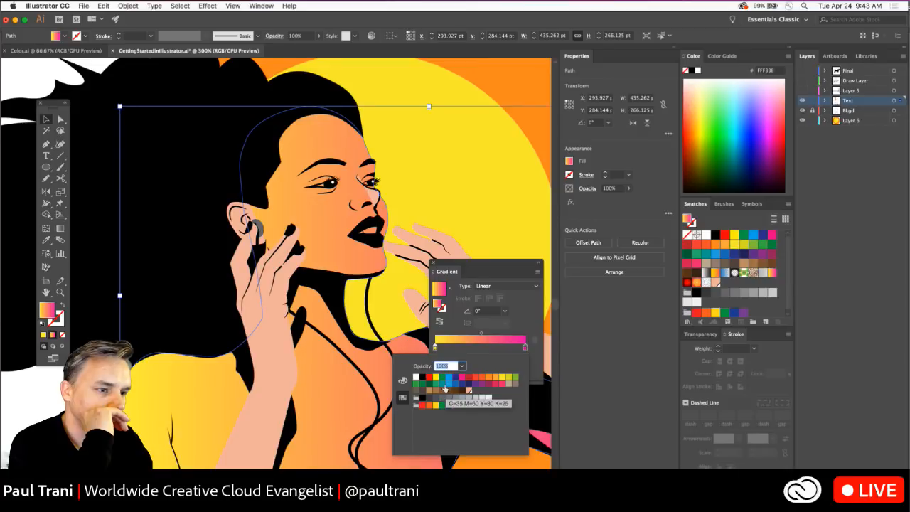
click(445, 388)
click(453, 337)
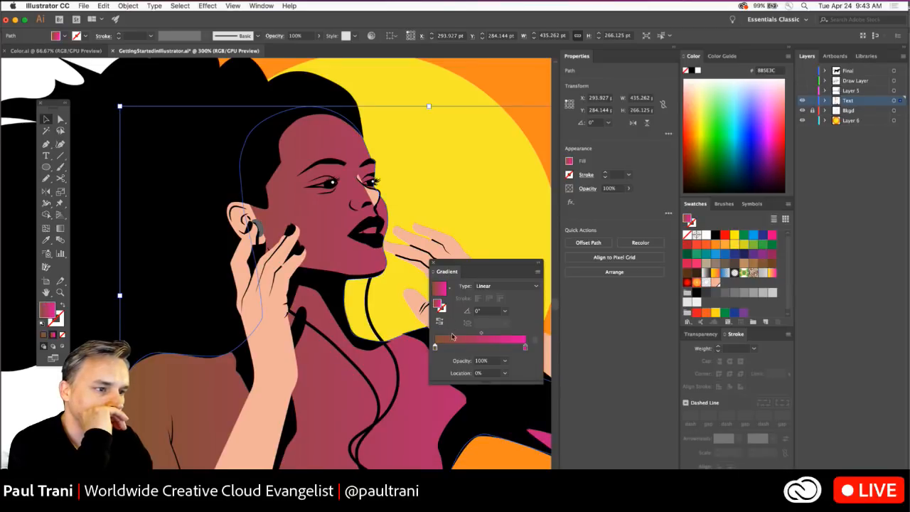
- Set the skin gradient's pink end stop to the peach skin swatch and move the gradient midpoint to about 30%
click(526, 349)
double_click(526, 349)
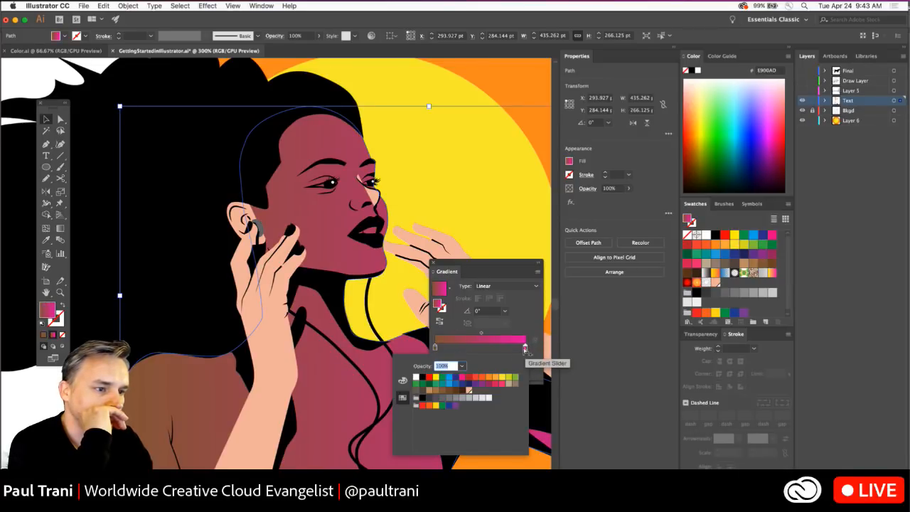
click(404, 382)
click(403, 397)
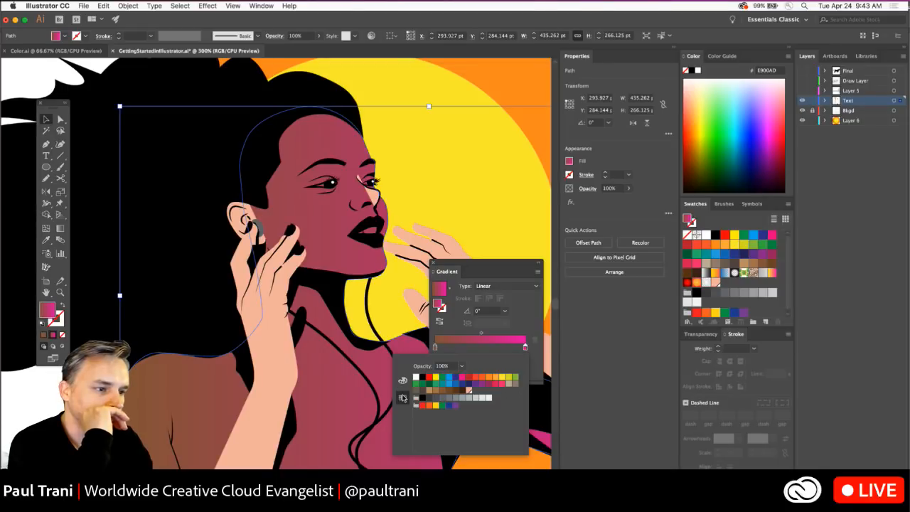
click(469, 390)
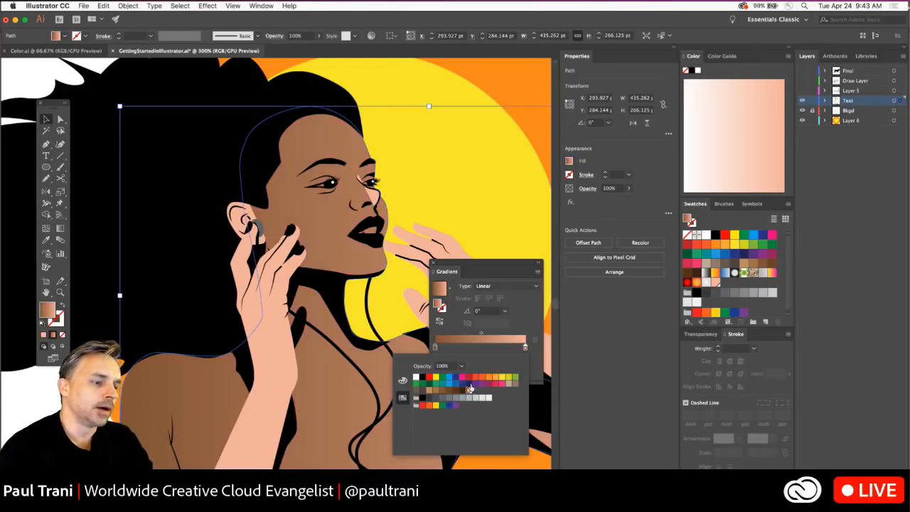
click(468, 336)
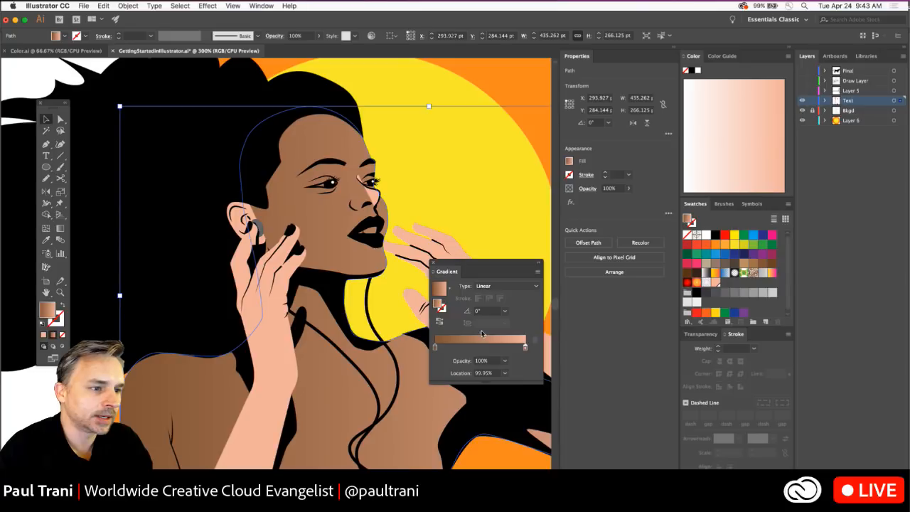
drag(456, 334, 462, 332)
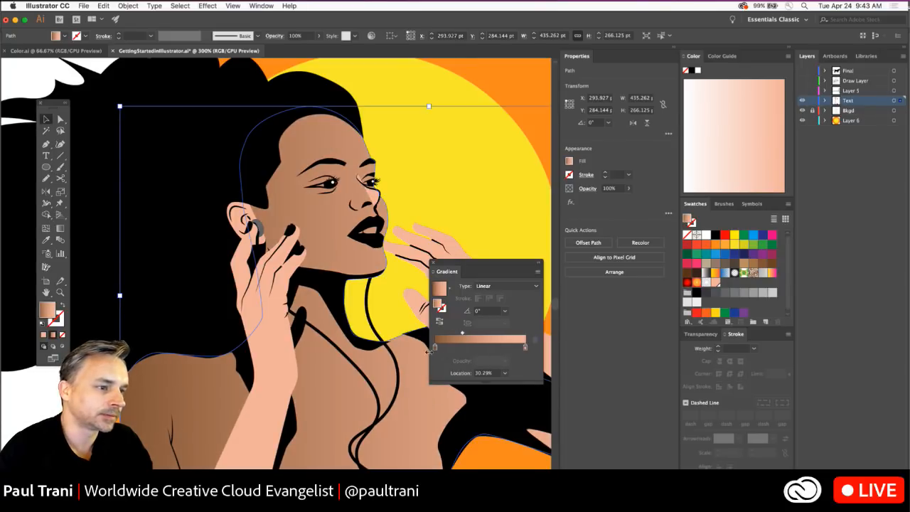
- Set the skin gradient's brown start stop to the peach skin swatch
double_click(436, 348)
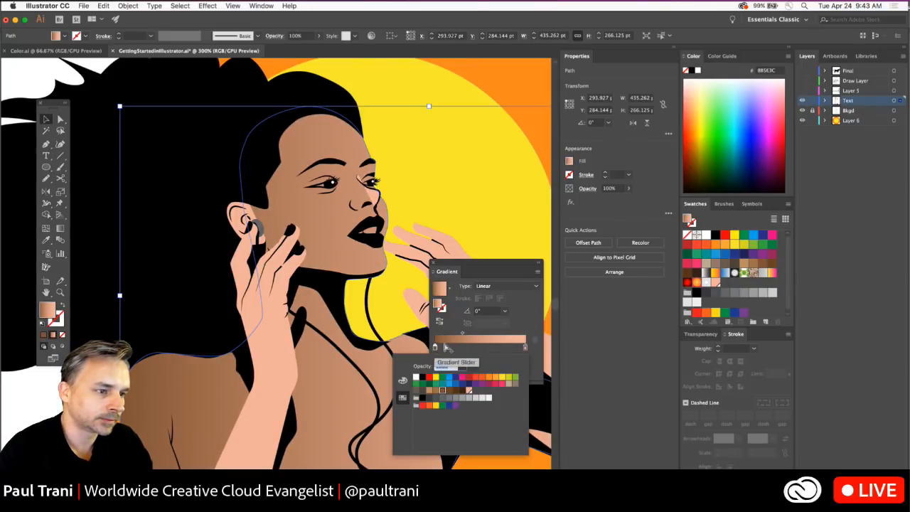
click(507, 342)
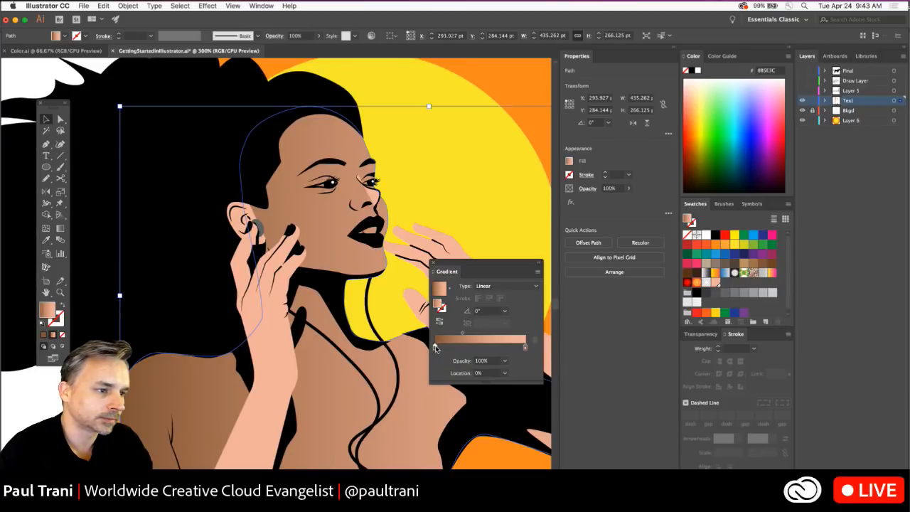
double_click(435, 348)
click(470, 390)
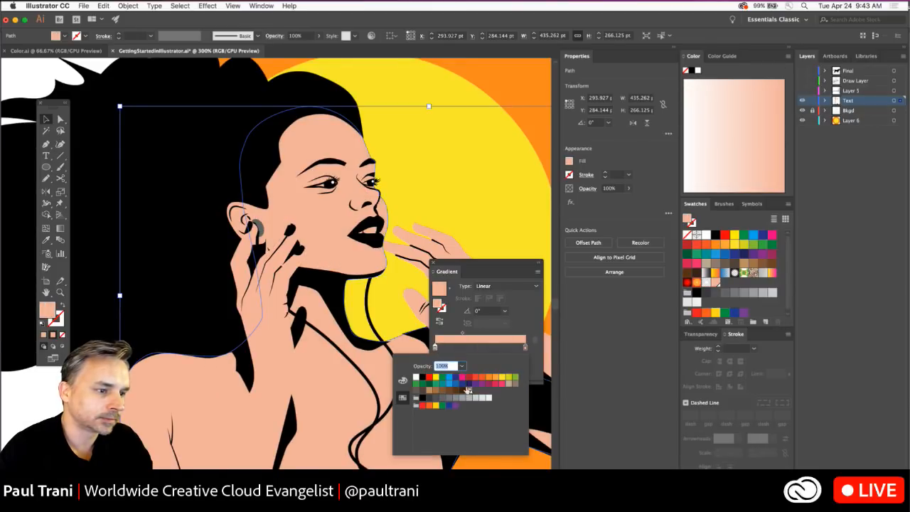
- Switch the start stop's color sliders to HSB and set saturation to about 65% and brightness to about 84%
click(402, 380)
click(522, 355)
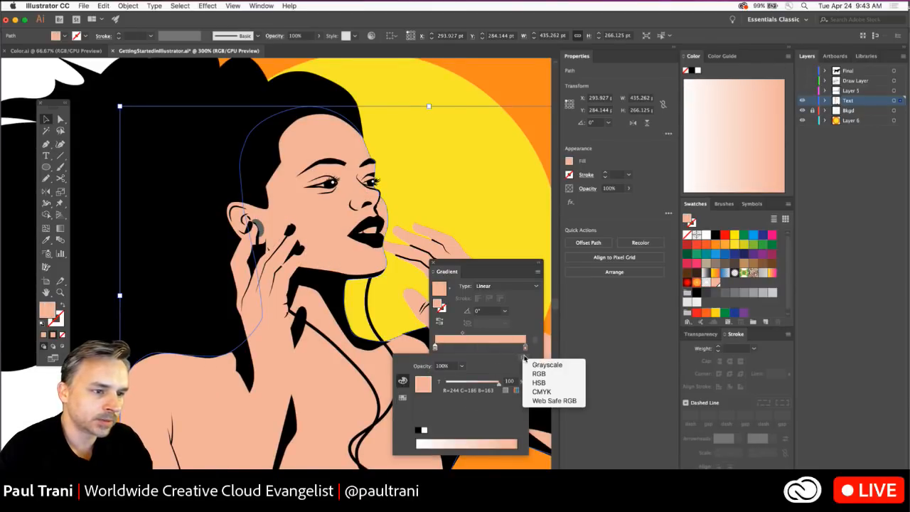
click(538, 375)
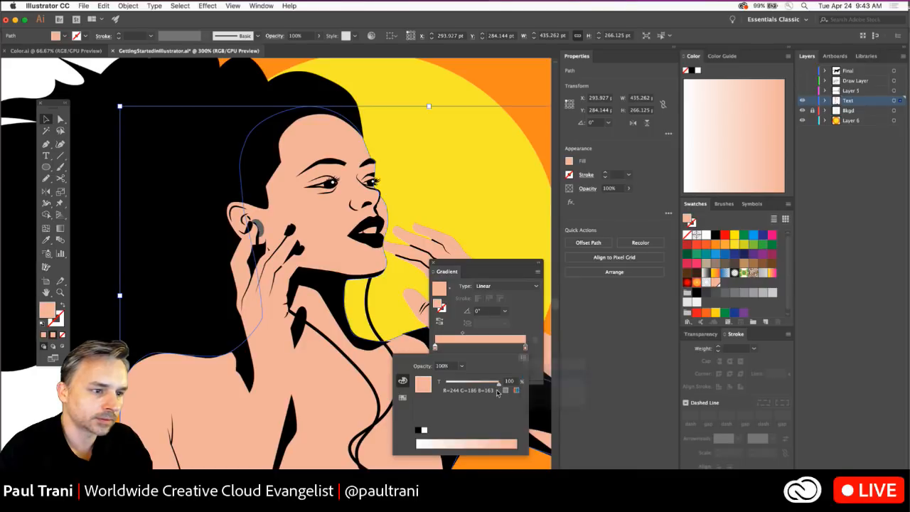
click(524, 356)
click(540, 382)
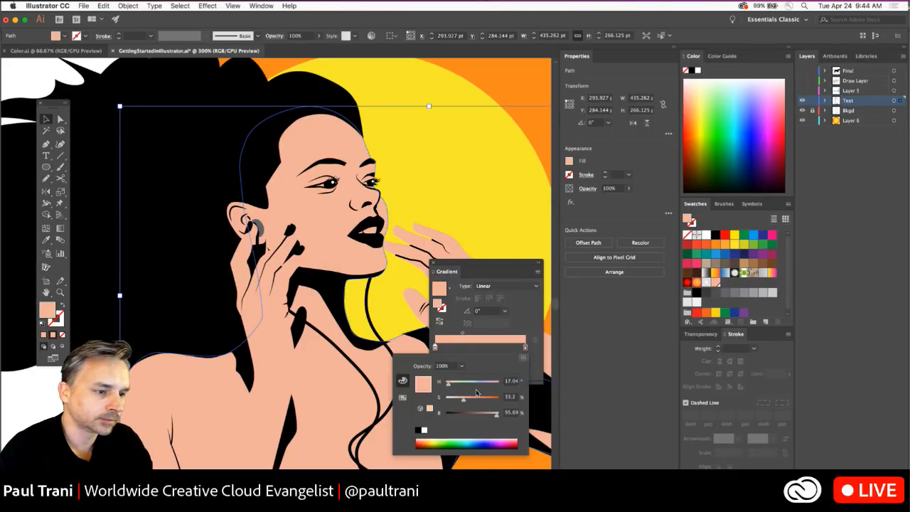
click(477, 402)
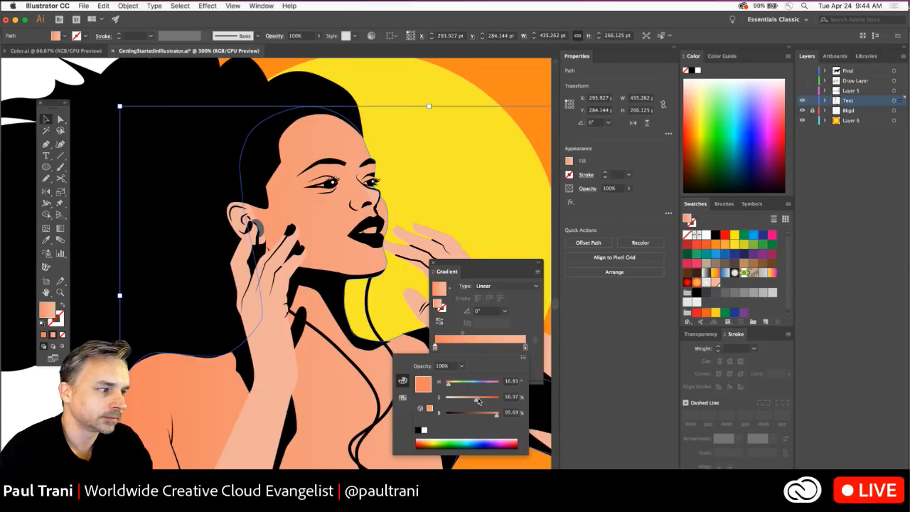
drag(478, 401, 481, 402)
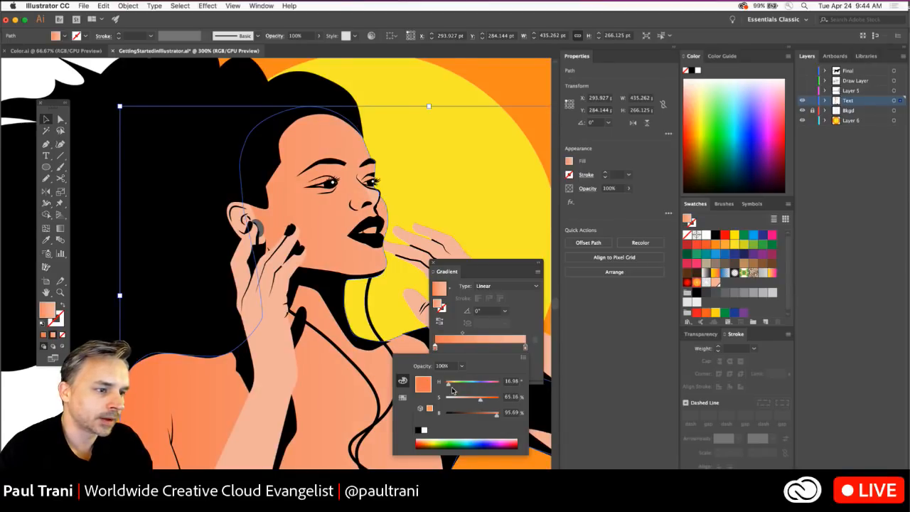
click(491, 416)
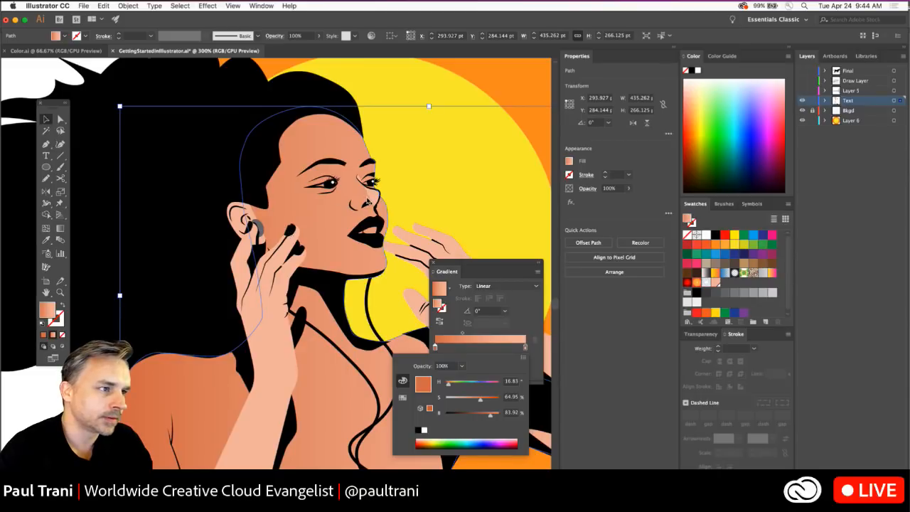
- Remove the peach fill from the nose line path between the far eye and the nostril
click(369, 202)
click(427, 189)
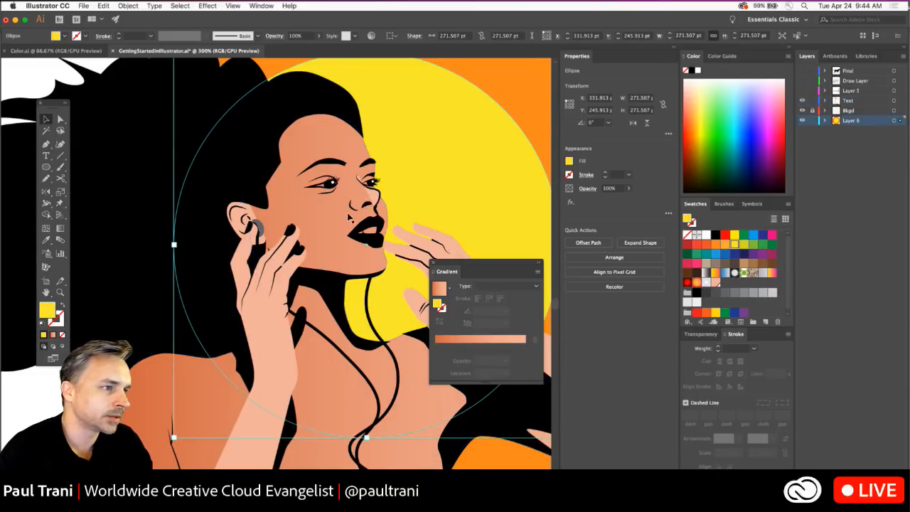
click(370, 183)
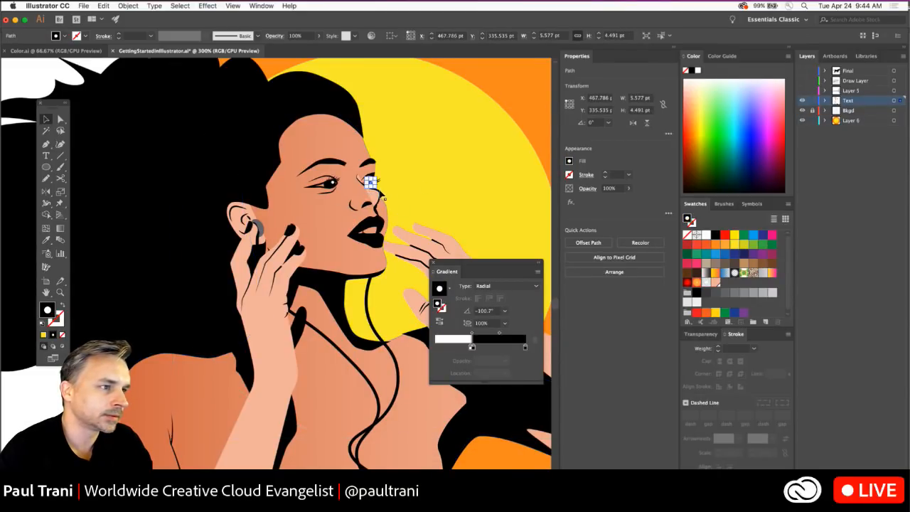
click(375, 189)
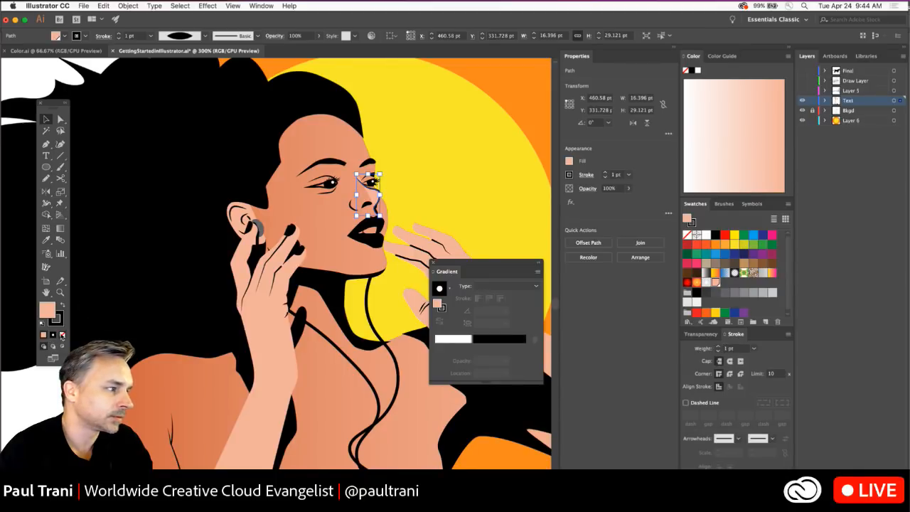
click(63, 335)
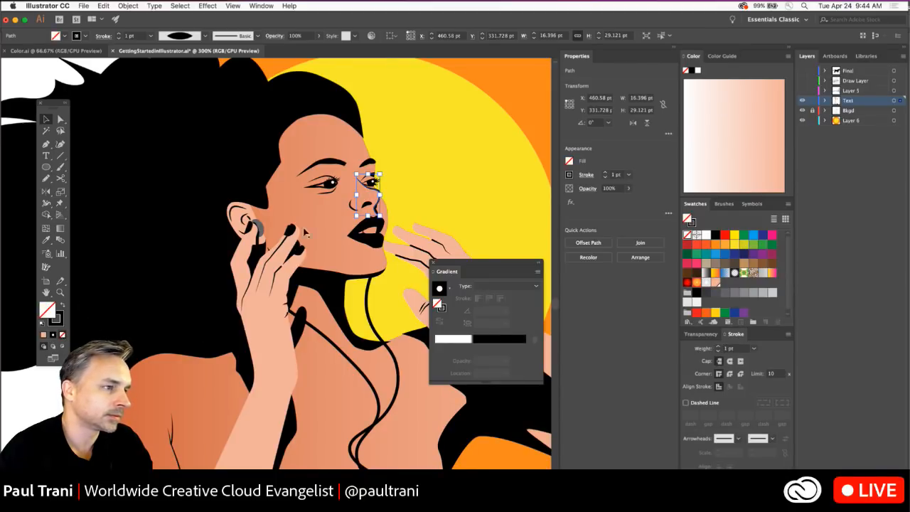
- Move the face-and-body skin gradient's peach end stop to about 56% and shift the Gradient panel clear of the raised hand
click(306, 234)
drag(526, 346, 488, 347)
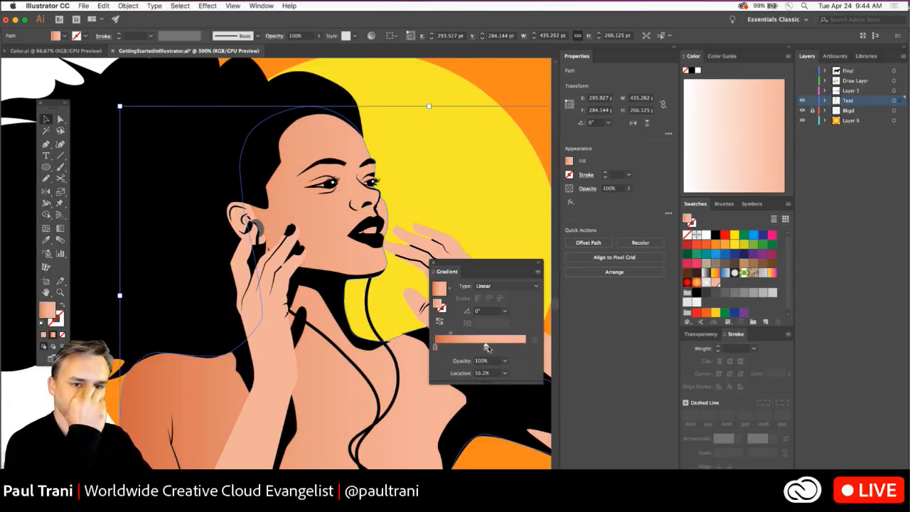
drag(483, 262, 485, 140)
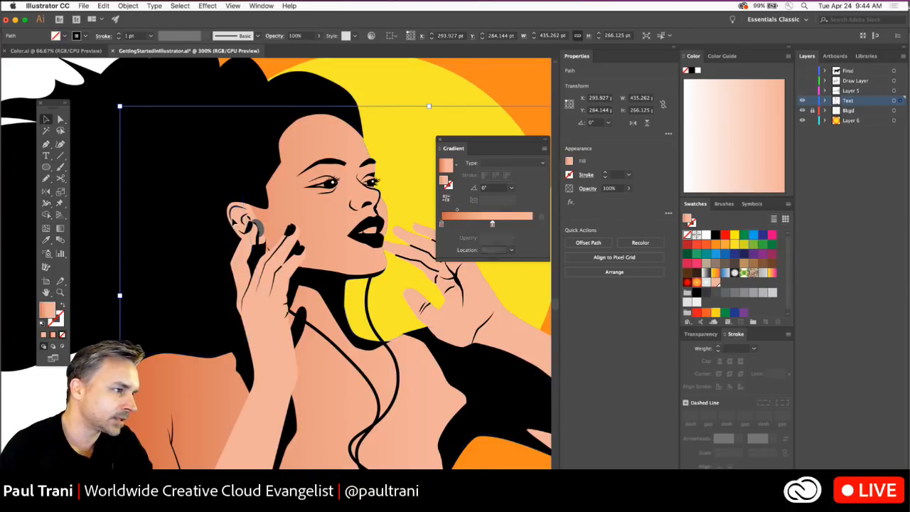
- Save the face-and-body shape's orange-to-peach gradient as a new swatch with the default options
click(233, 220)
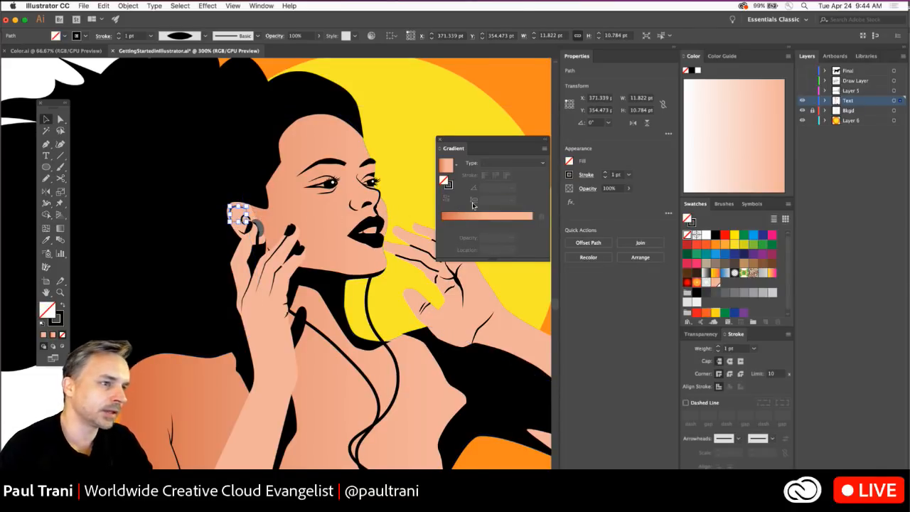
click(421, 235)
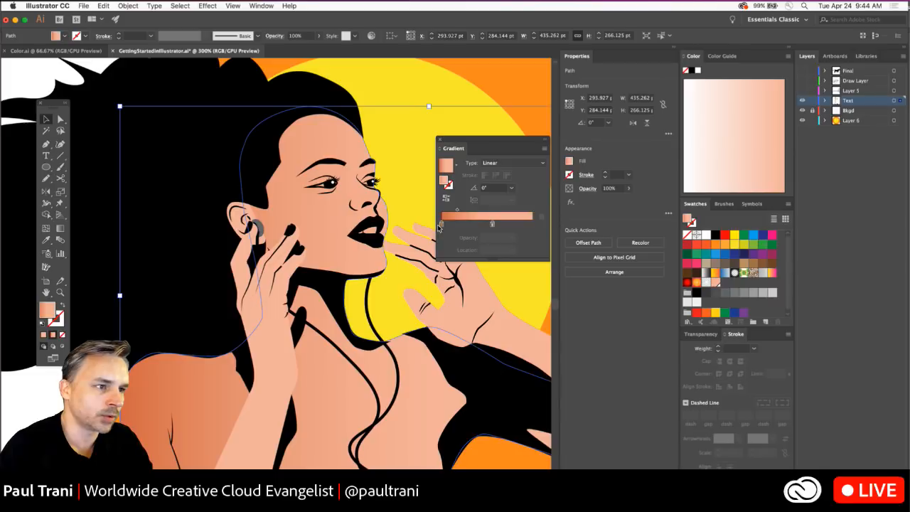
click(441, 225)
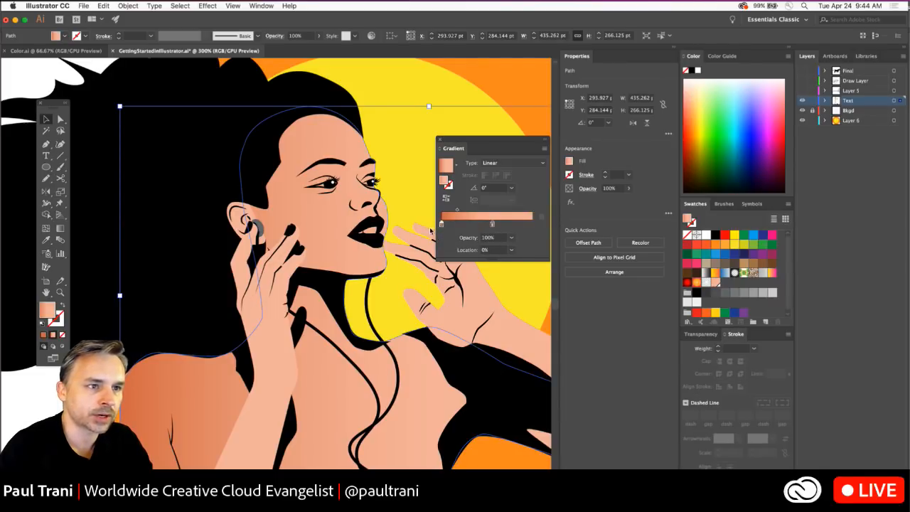
click(789, 205)
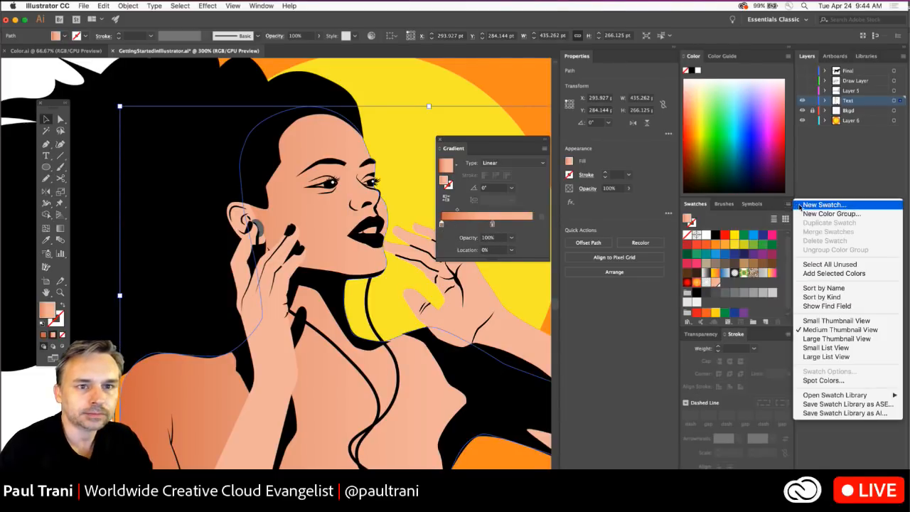
click(811, 205)
key(Return)
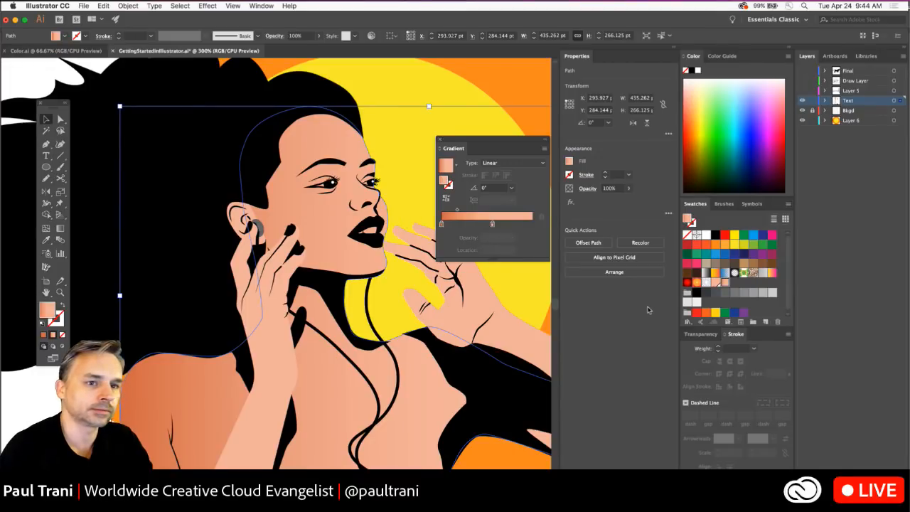
- Fill the hand and forearm beside the ear with the new orange-to-peach gradient swatch and activate the Gradient tool
drag(247, 312, 273, 243)
click(281, 157)
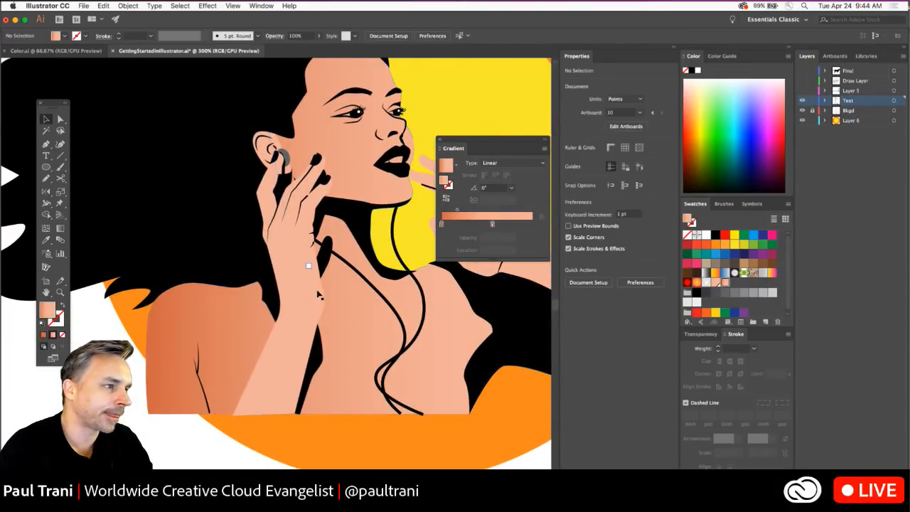
click(726, 283)
click(60, 229)
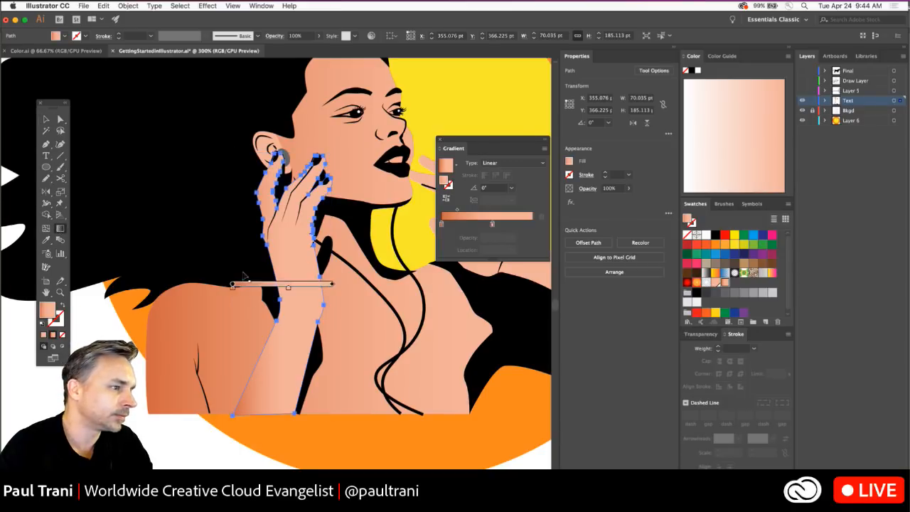
- Try several directions and lengths for the forearm's linear gradient, ending with a short one across the wrist at about 5°
drag(308, 274, 311, 266)
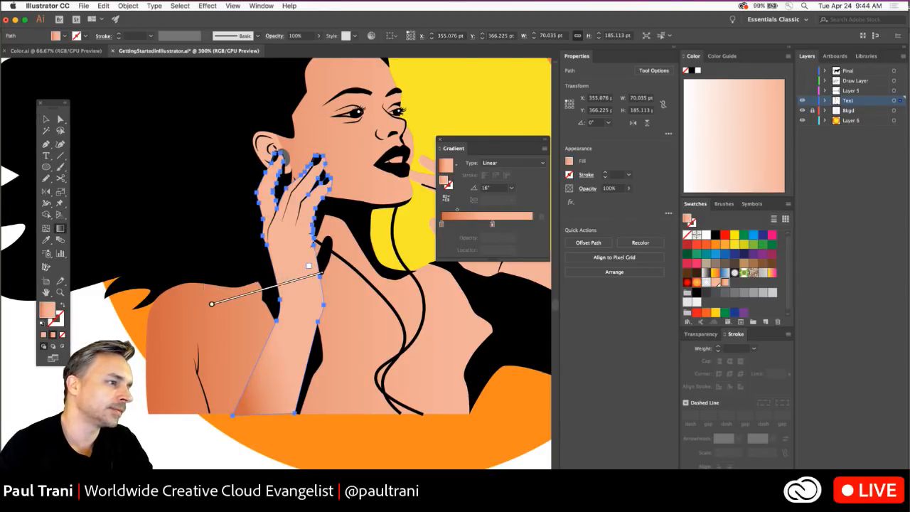
drag(189, 321, 308, 299)
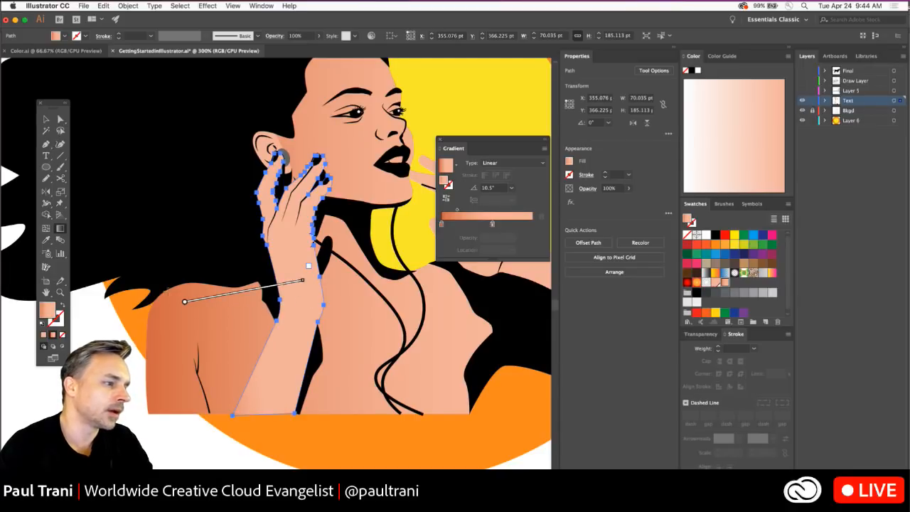
drag(241, 255, 352, 231)
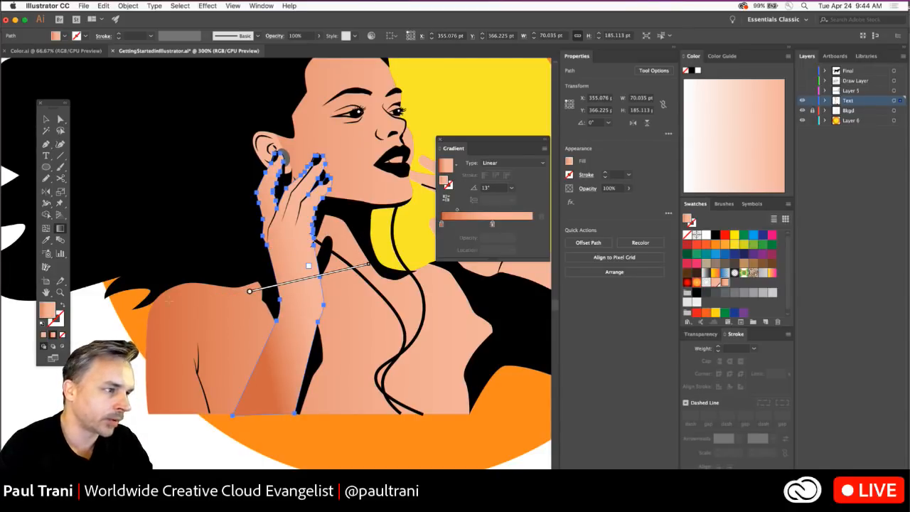
drag(190, 285, 370, 280)
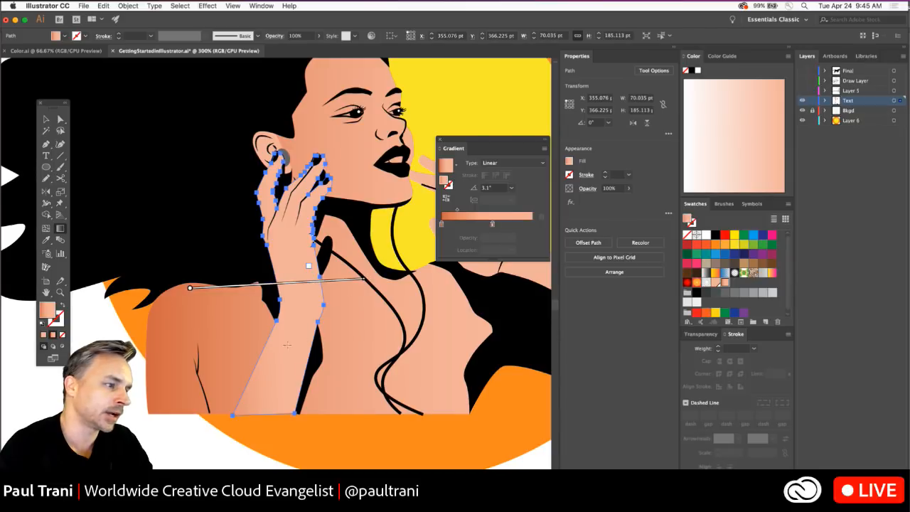
drag(261, 330, 335, 325)
drag(257, 286, 335, 279)
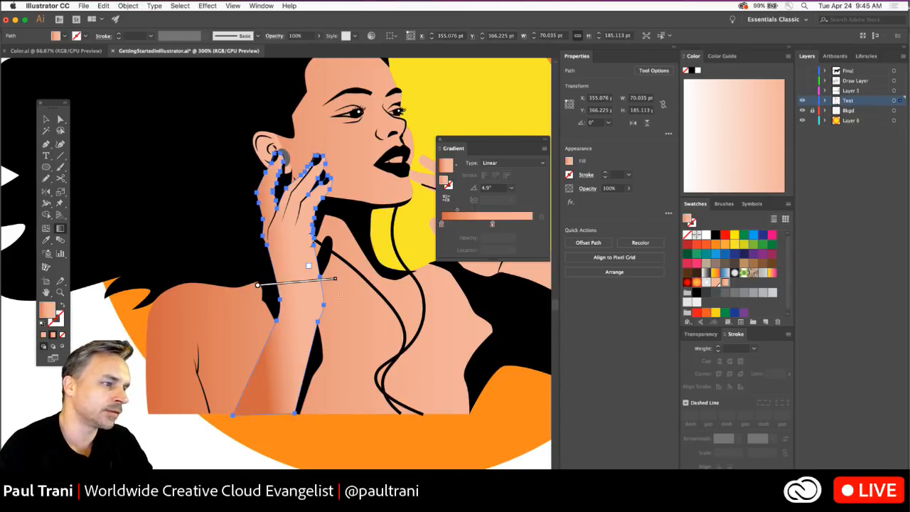
- Make the forearm's gradient radial, centred beside the forearm's outer edge, with an aspect ratio of about 207%
click(526, 164)
click(527, 183)
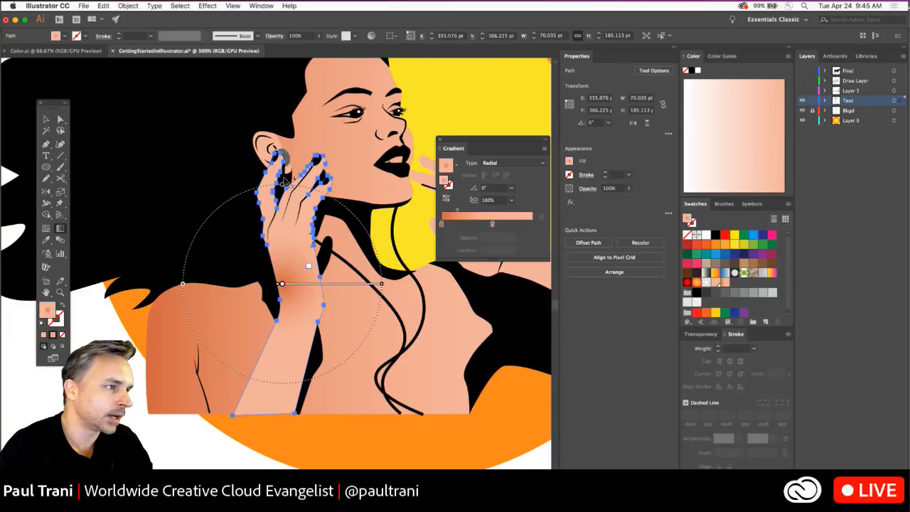
drag(288, 184, 285, 105)
drag(281, 283, 251, 344)
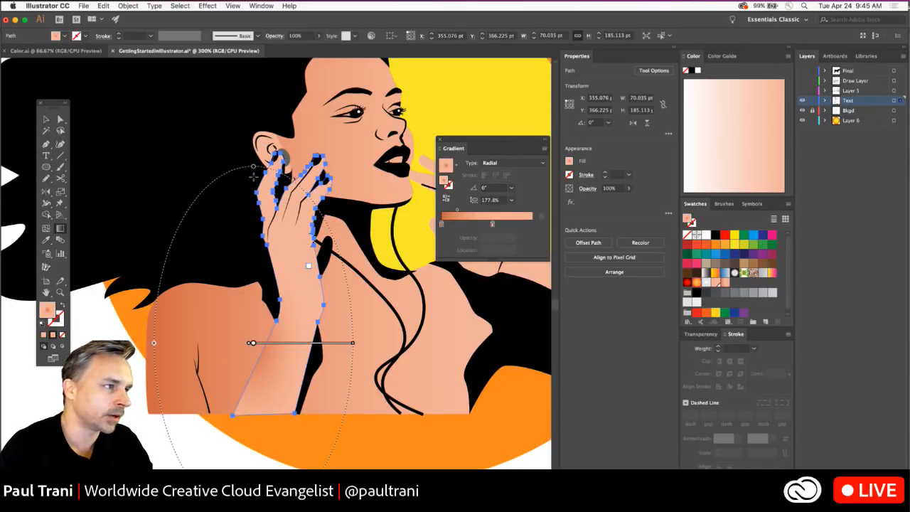
drag(253, 165, 253, 135)
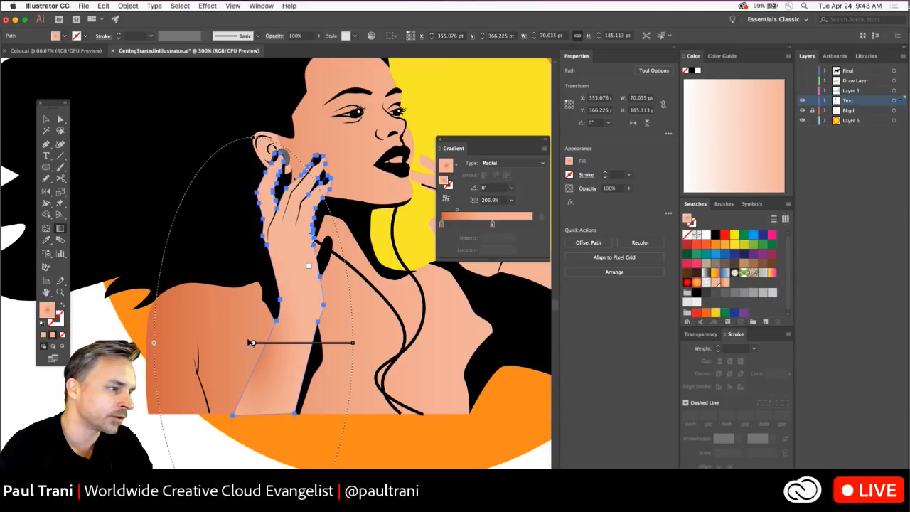
- Move the forearm's radial gradient down so its dark centre sits near the elbow, and add a new layer
drag(254, 341, 248, 373)
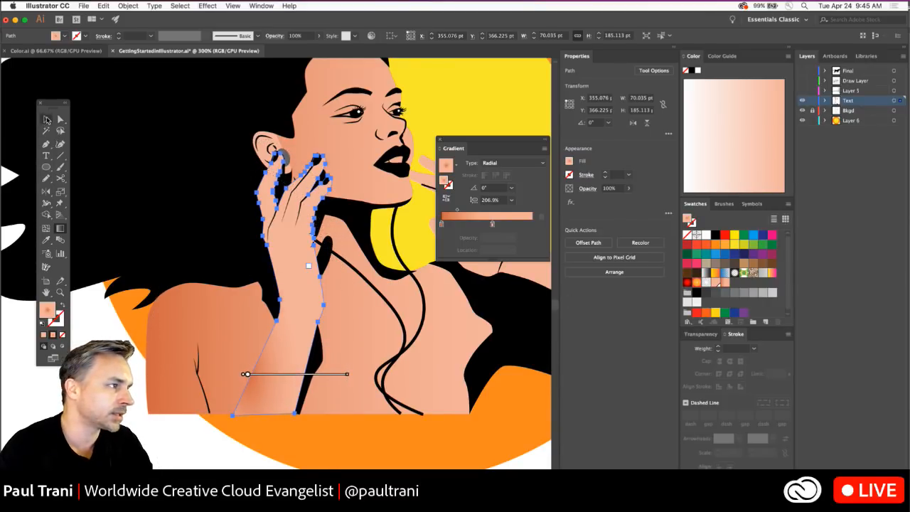
click(46, 118)
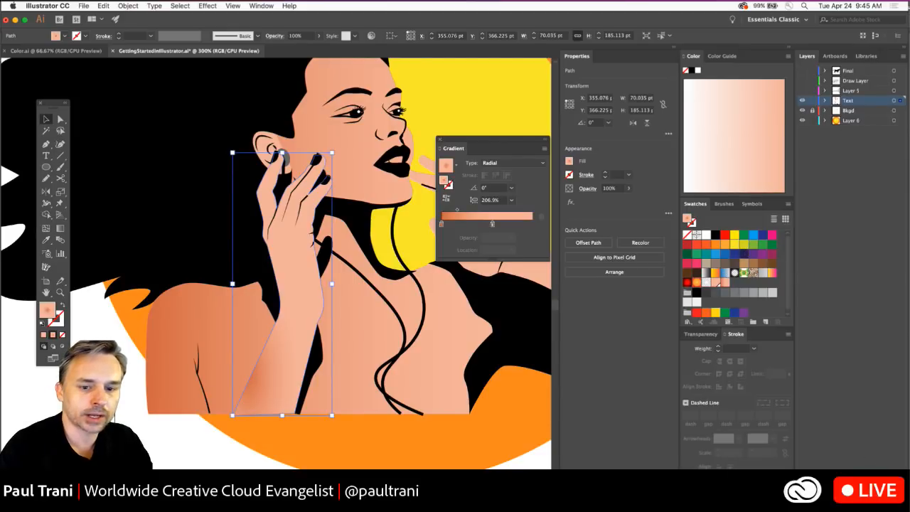
key(super+l)
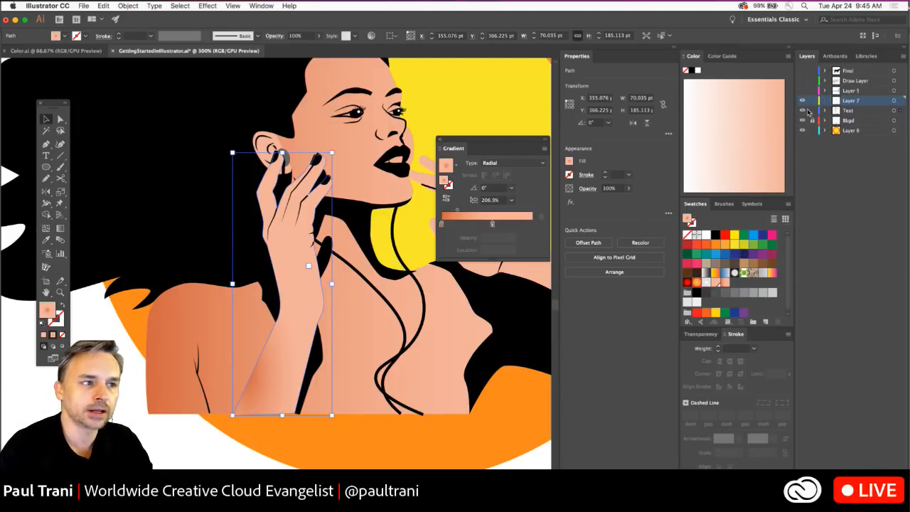
- Inspect the color values of the forearm gradient's orange stop and deselect the forearm
double_click(442, 225)
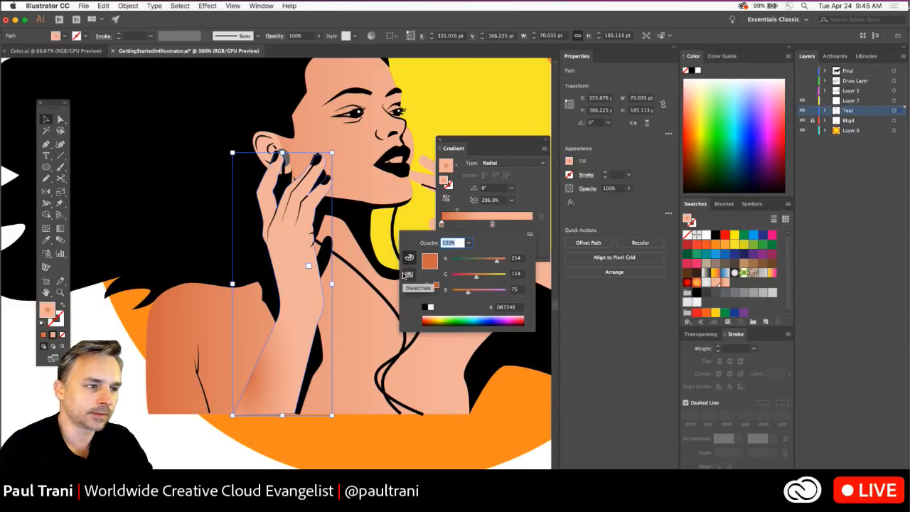
click(592, 356)
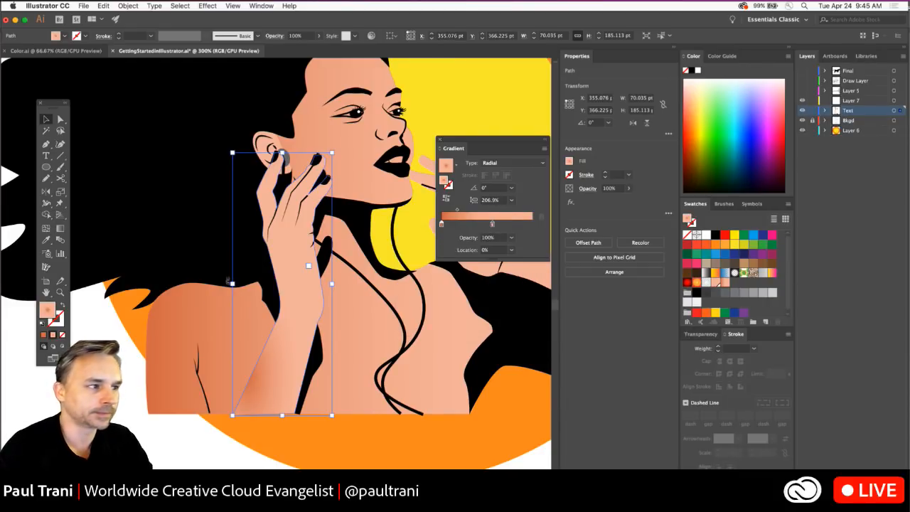
click(131, 345)
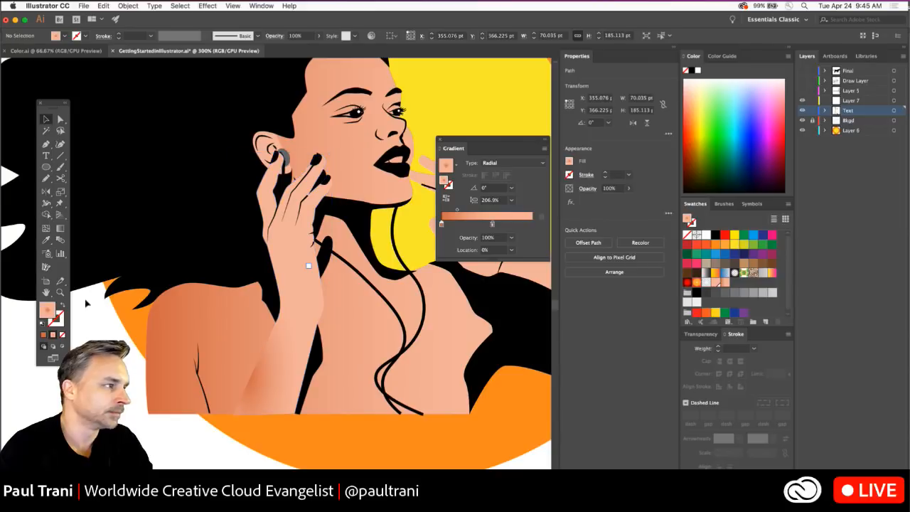
- Draw a closed Pencil shape about 16 × 42 pt on the wrist and try several fills, ending with the tan C=25 M=40 Y=65 K=0 swatch
click(46, 177)
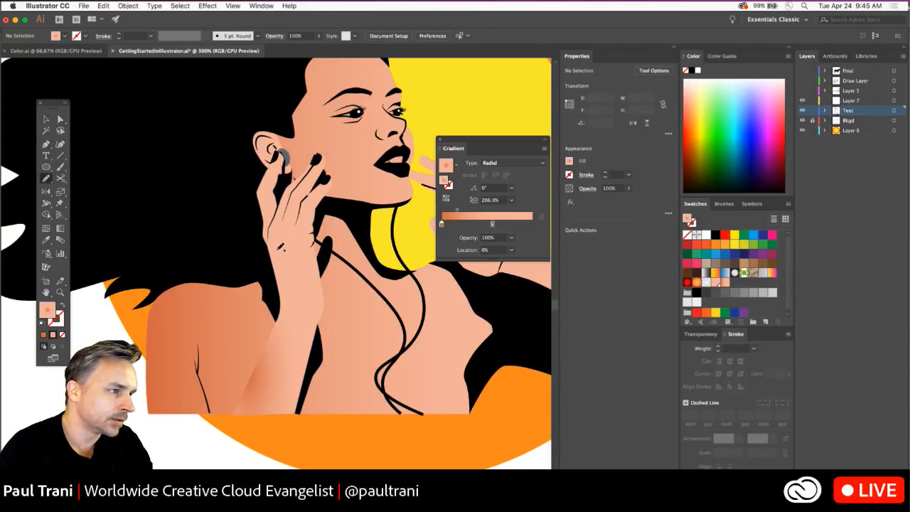
mouse_move(281, 247)
mouse_down()
mouse_move(299, 253)
mouse_move(299, 299)
mouse_move(275, 241)
mouse_up()
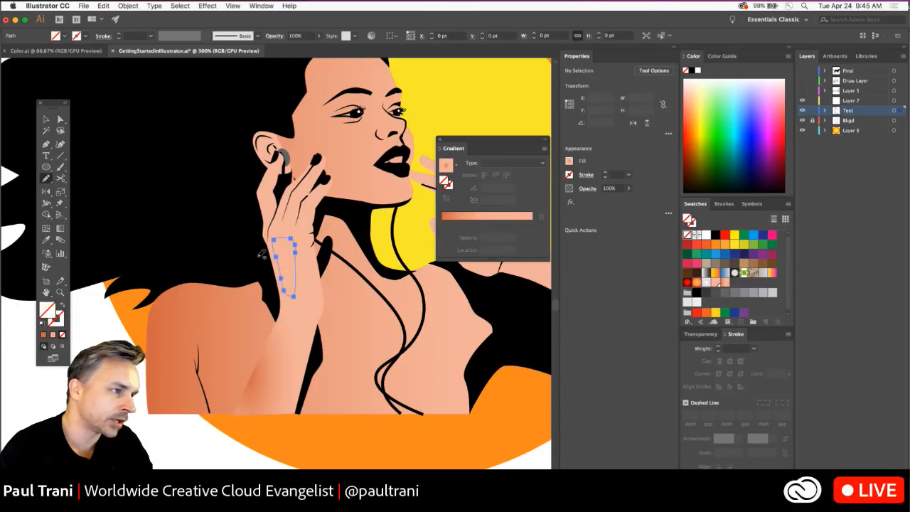
click(736, 250)
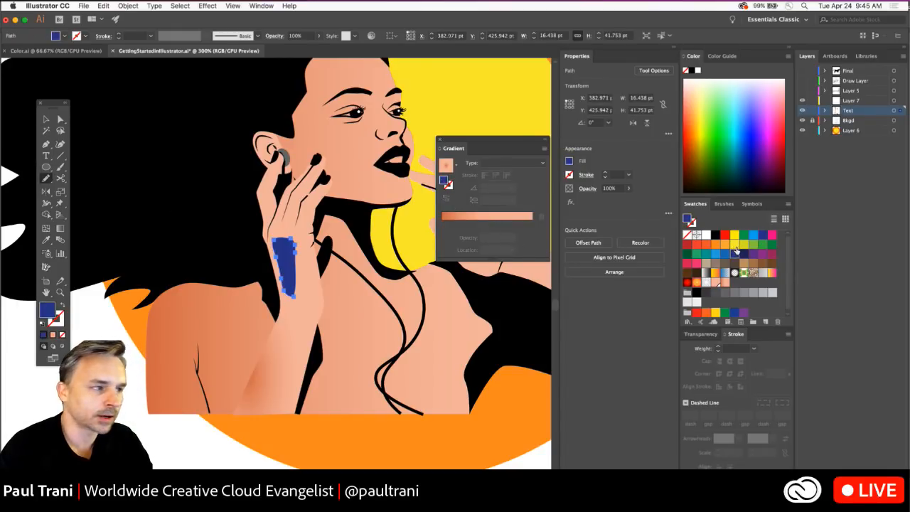
click(726, 281)
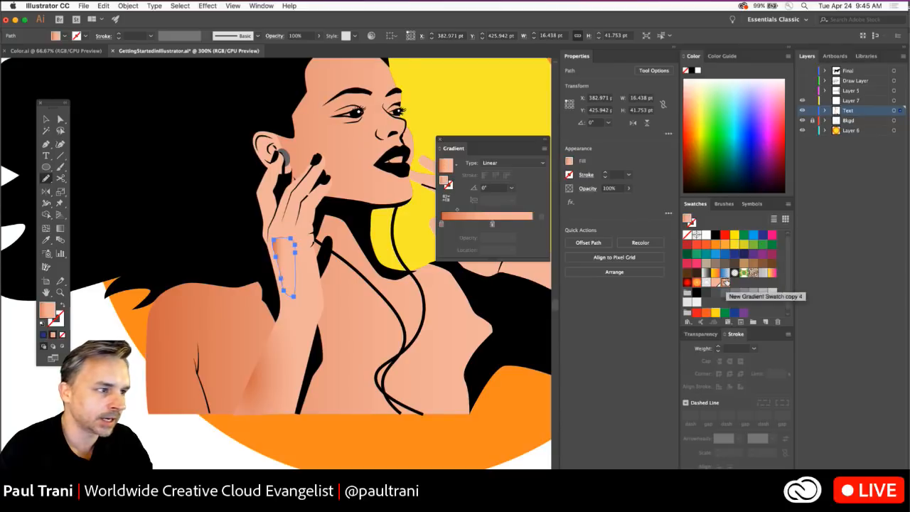
click(744, 262)
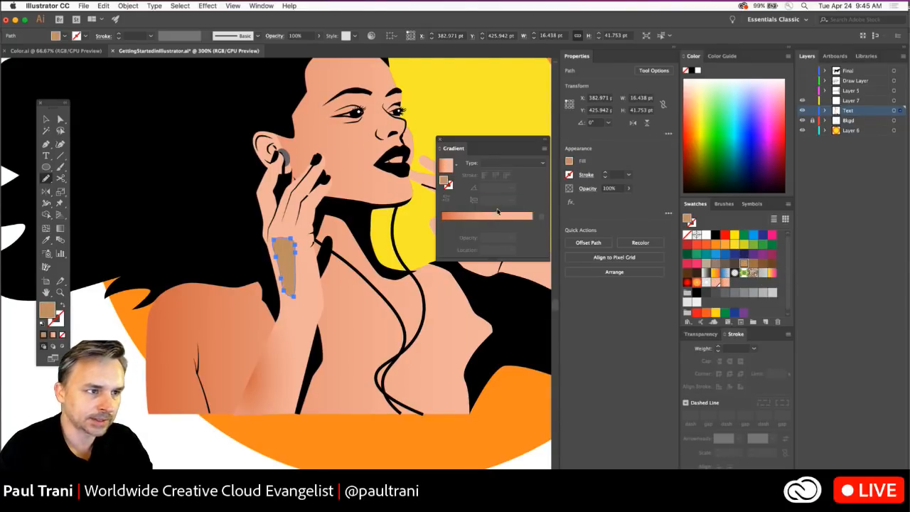
- Change the tan swatch's color to RGB 216, 137, 108 with the preview enabled
double_click(744, 262)
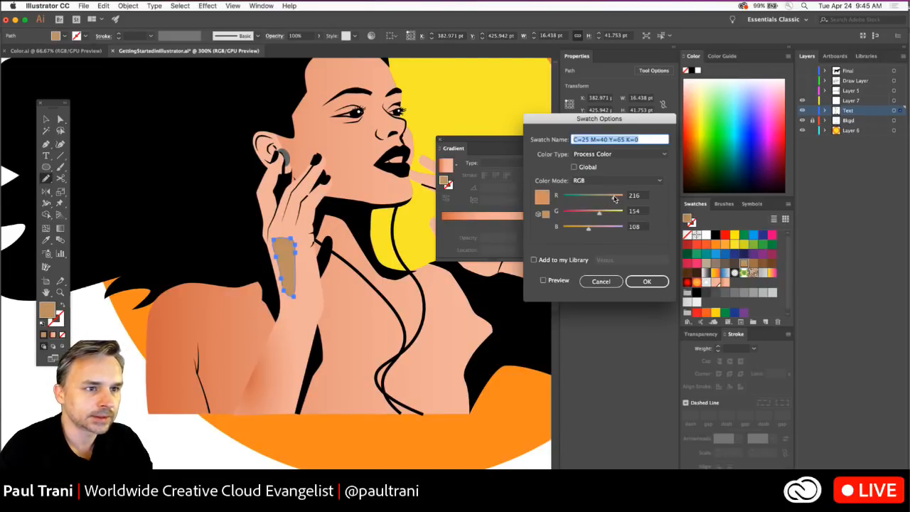
click(591, 213)
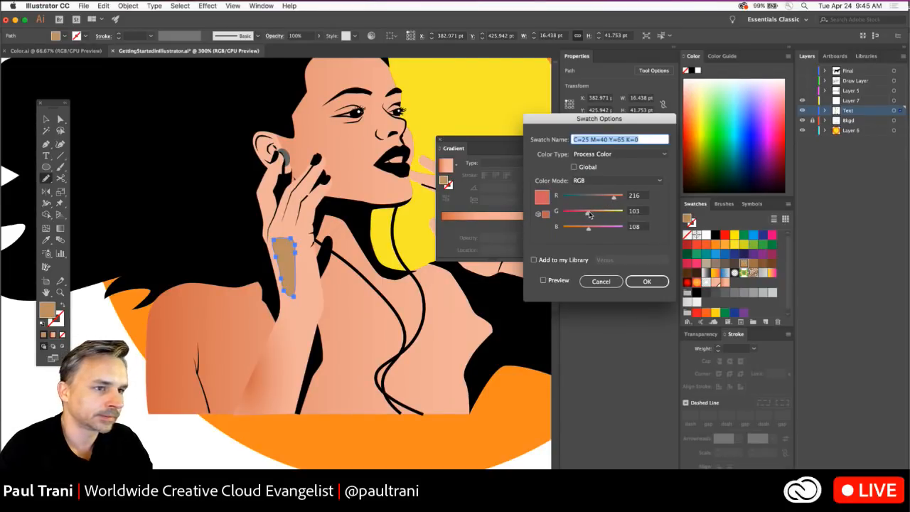
drag(589, 213, 596, 213)
click(544, 281)
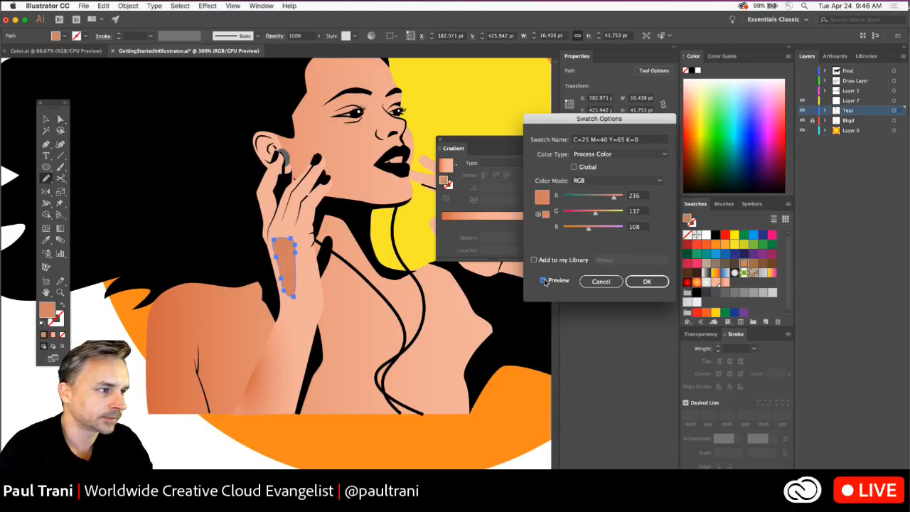
click(663, 285)
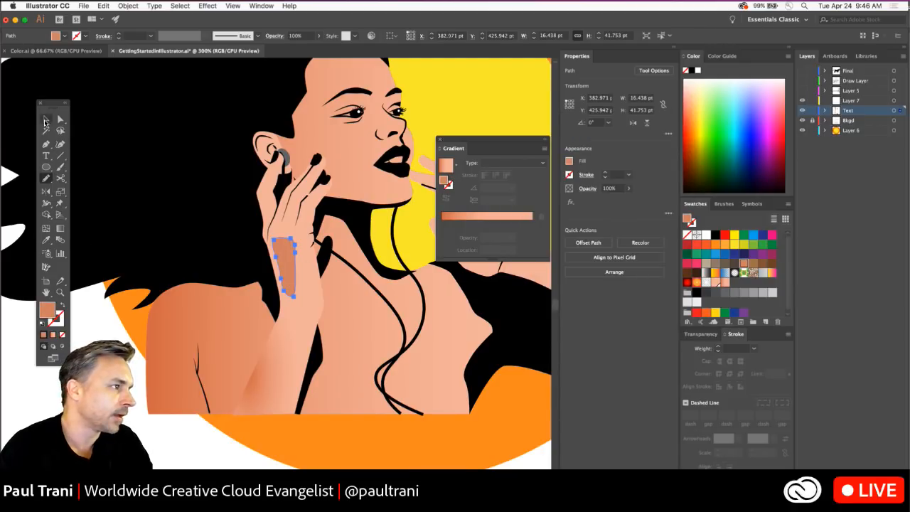
- Apply a Gaussian Blur effect with a 6.2-pixel radius to the wrist patch, previewing the result
click(46, 119)
key(super+equal)
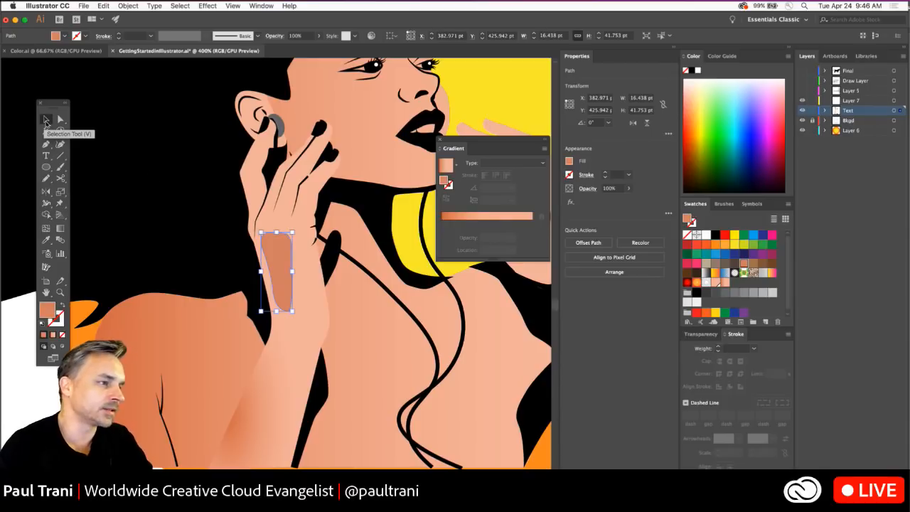
click(207, 6)
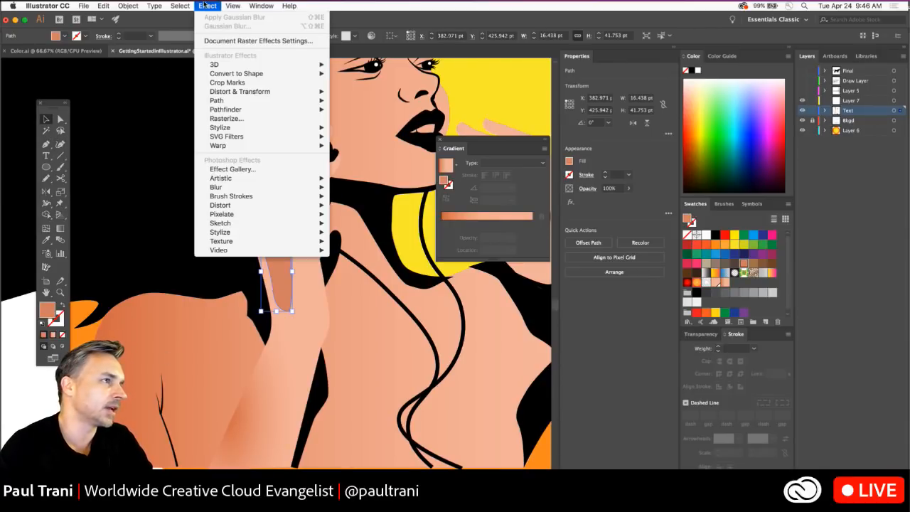
mouse_move(214, 64)
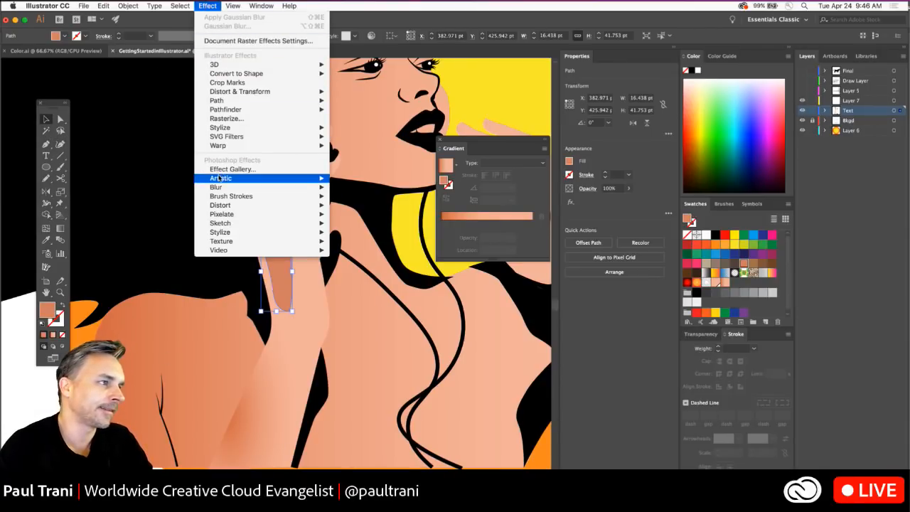
mouse_move(220, 180)
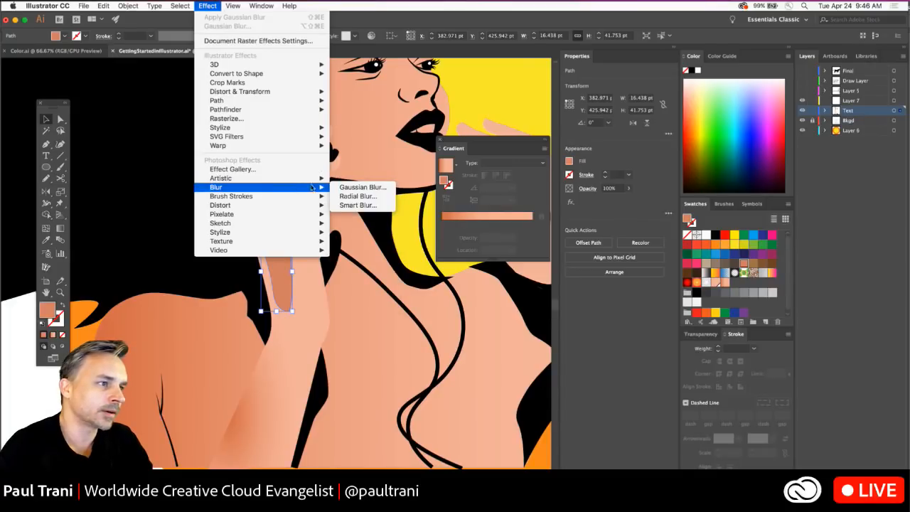
click(343, 187)
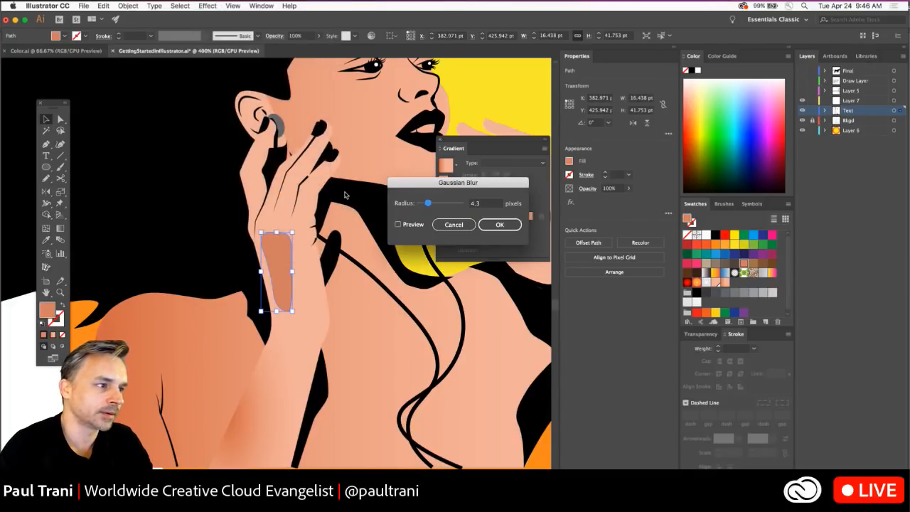
click(398, 225)
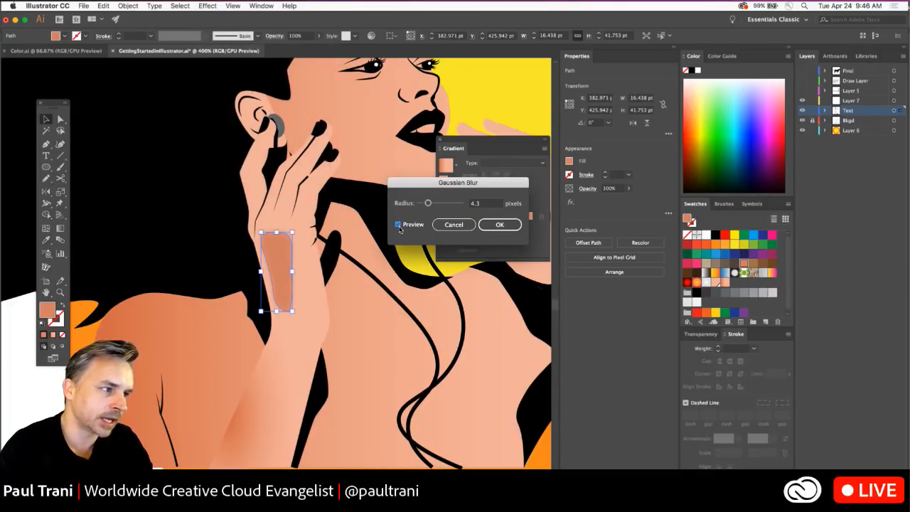
drag(428, 204, 439, 207)
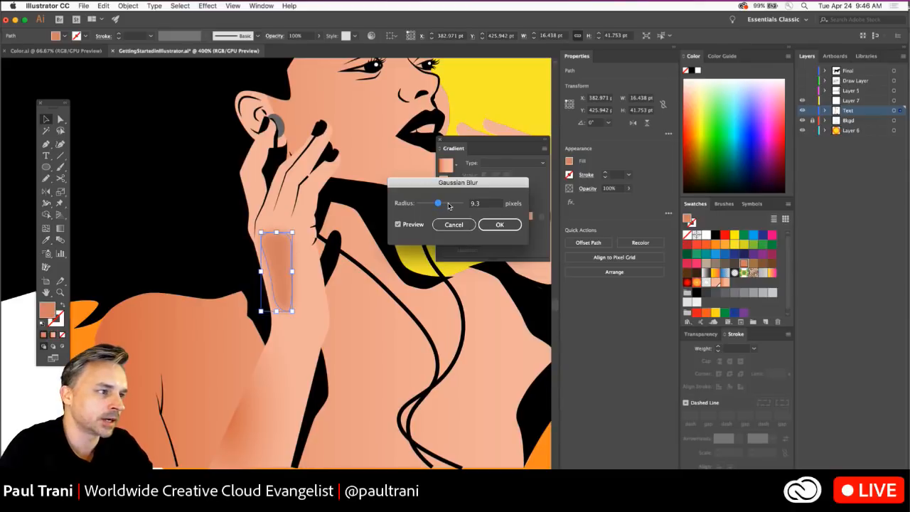
drag(439, 204, 432, 205)
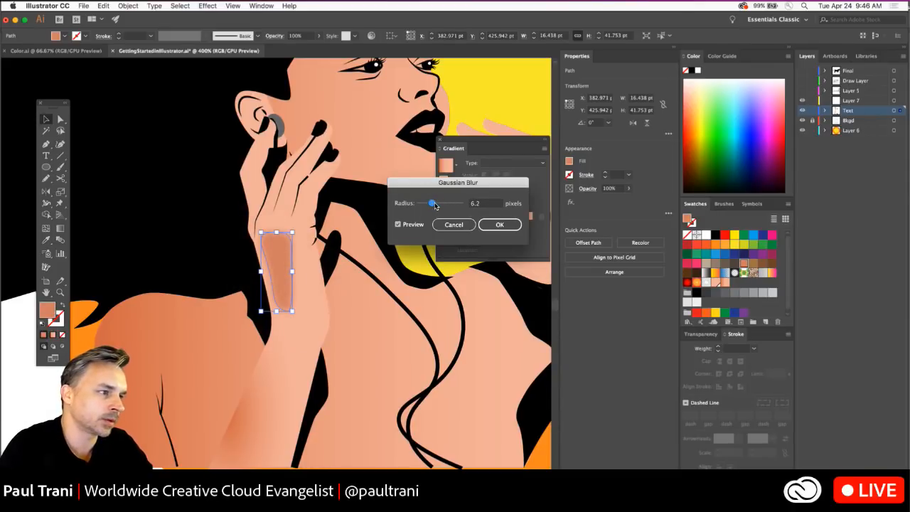
click(500, 224)
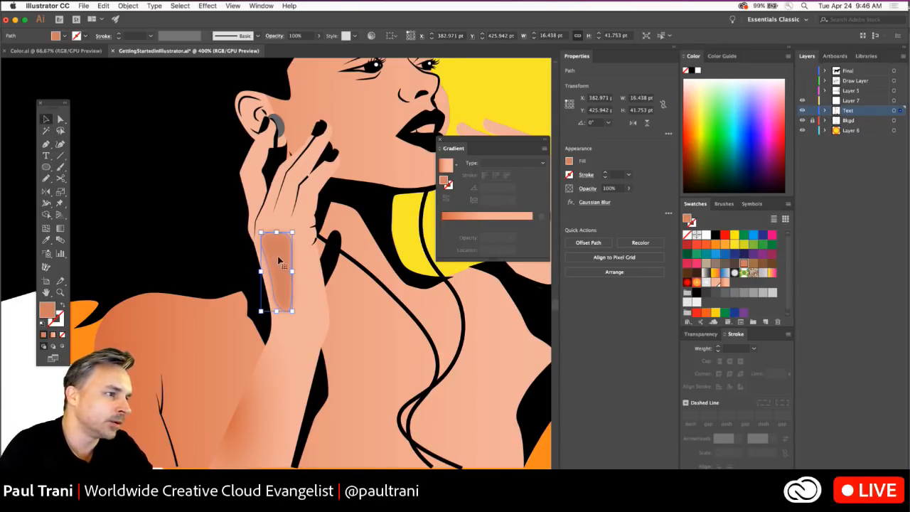
- Shift the blurred patch about 4.5 pt over the wrist's outer edge and display its full list of appearance attributes
mouse_move(274, 261)
mouse_down()
mouse_move(264, 267)
mouse_move(259, 256)
mouse_up()
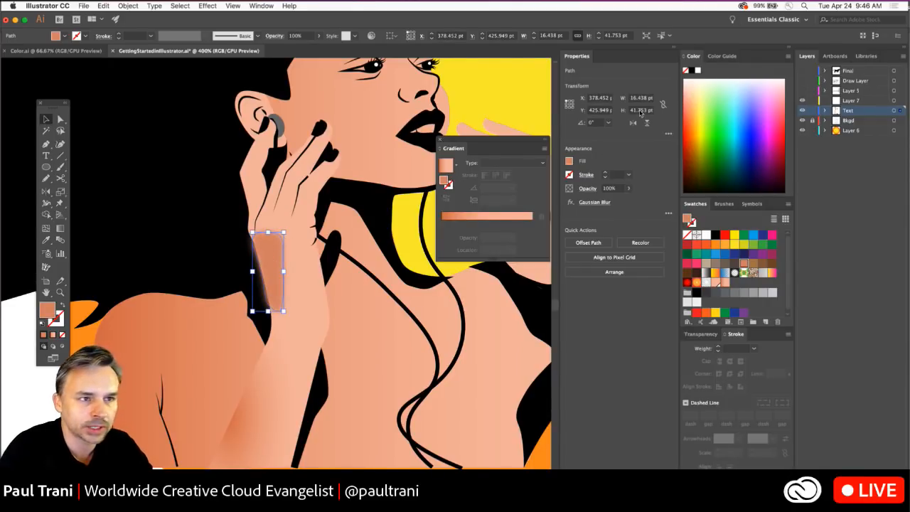
click(585, 174)
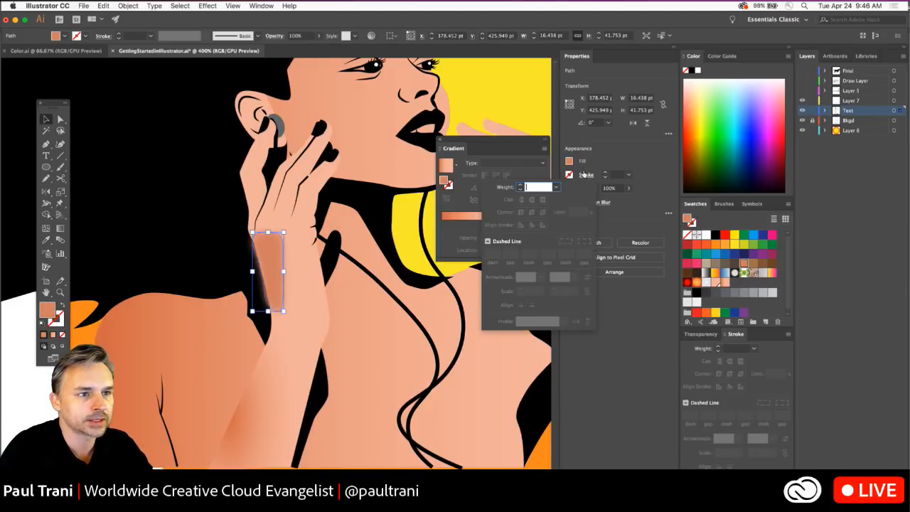
click(646, 191)
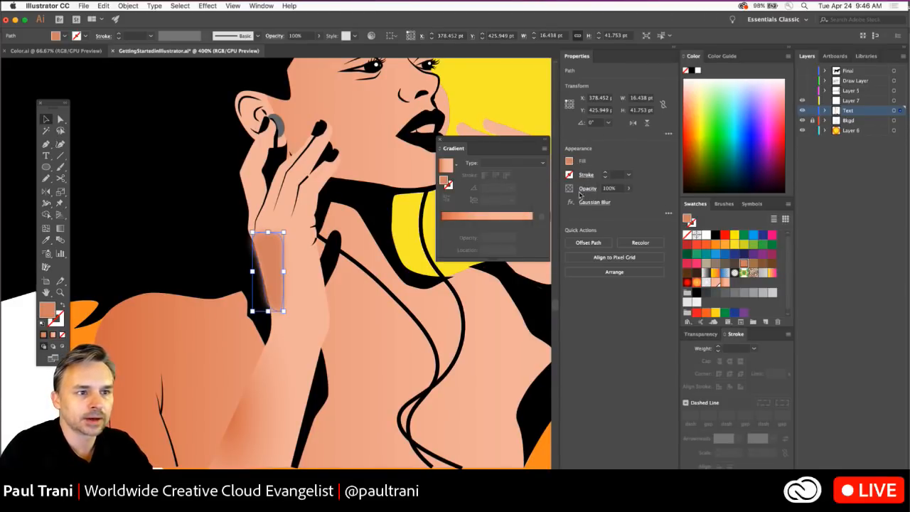
click(668, 213)
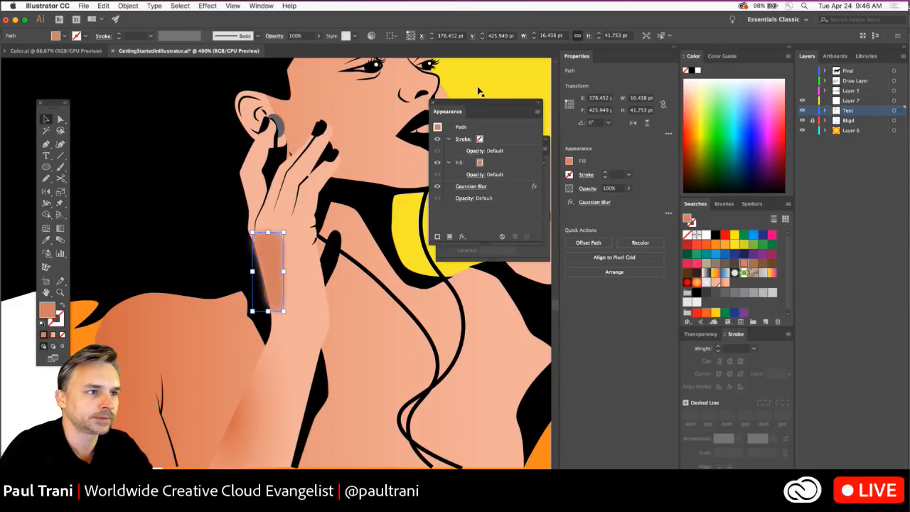
drag(477, 102, 480, 320)
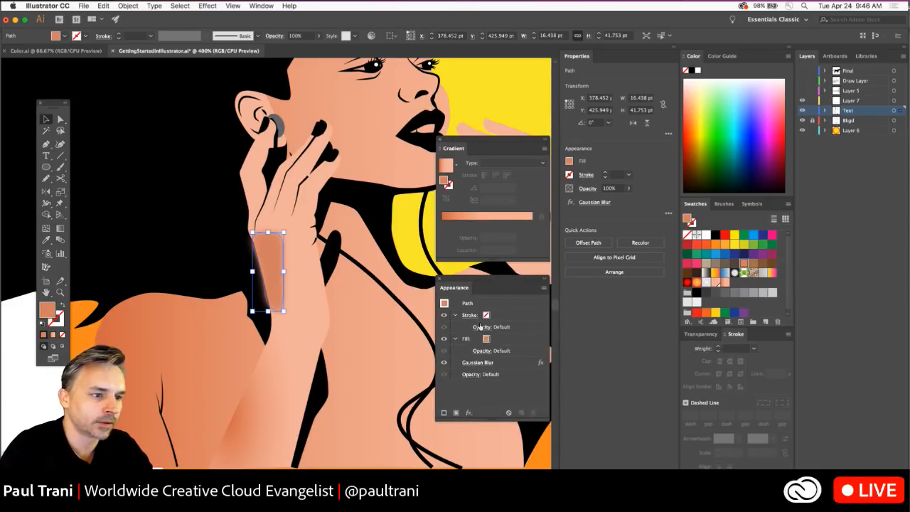
- Try the Darken, Multiply, Color Burn, Lighten and Screen blending modes on the wrist patch's fill, ending with Color
click(482, 351)
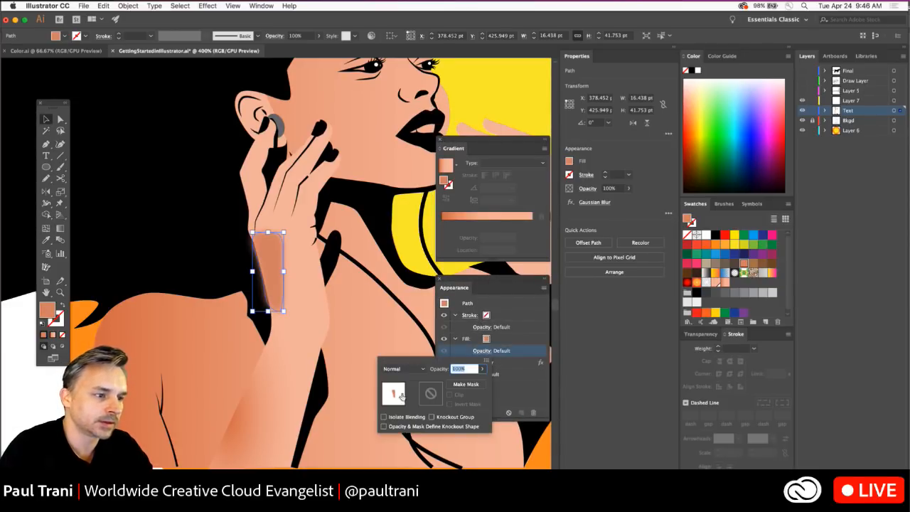
click(404, 368)
click(400, 204)
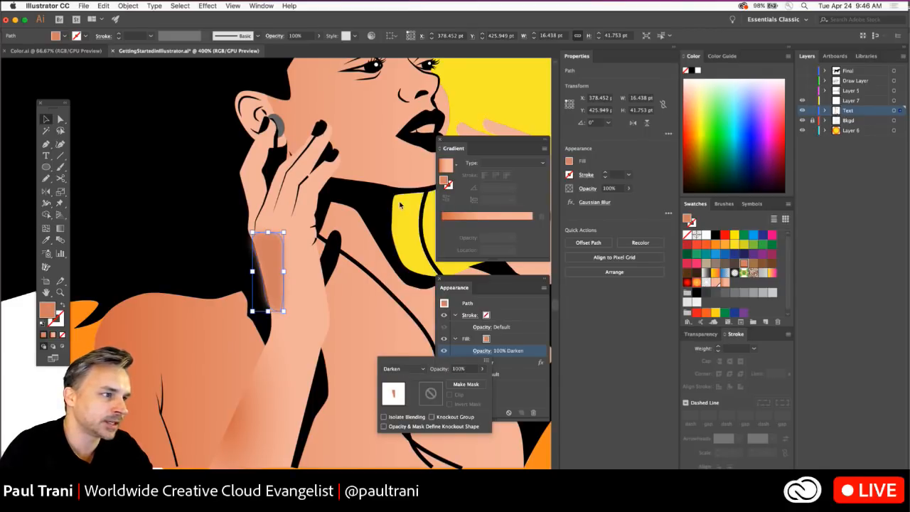
click(400, 369)
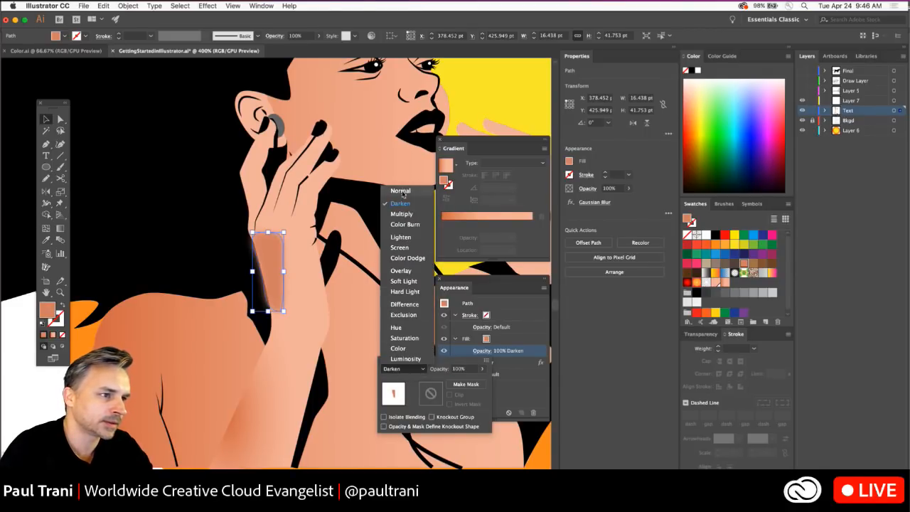
click(403, 218)
click(415, 366)
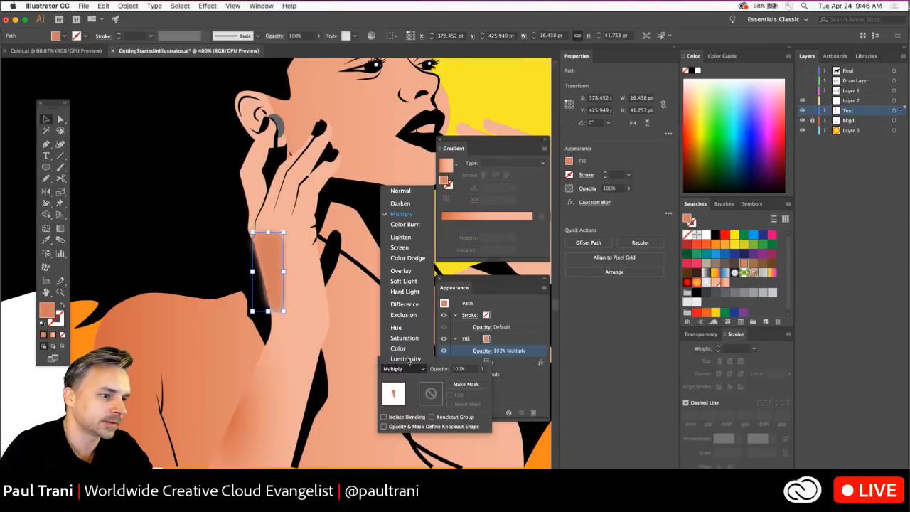
click(413, 232)
click(415, 370)
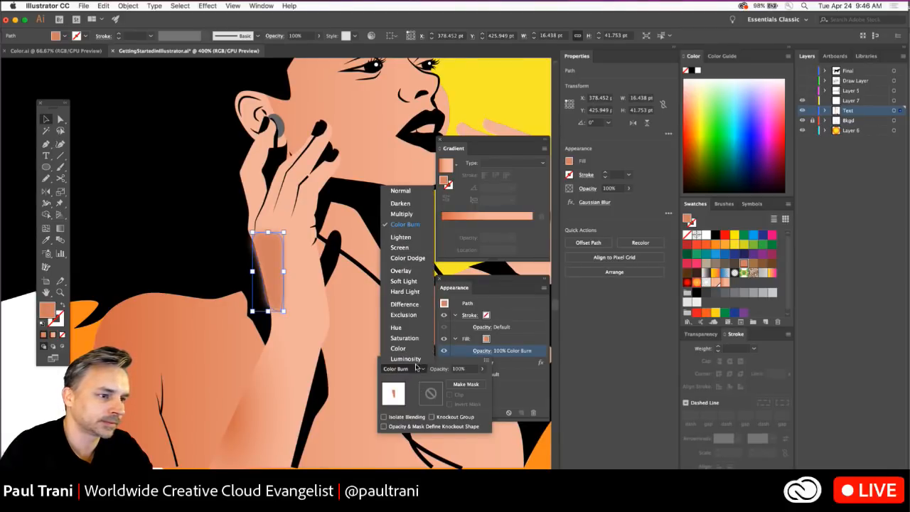
click(409, 245)
click(409, 365)
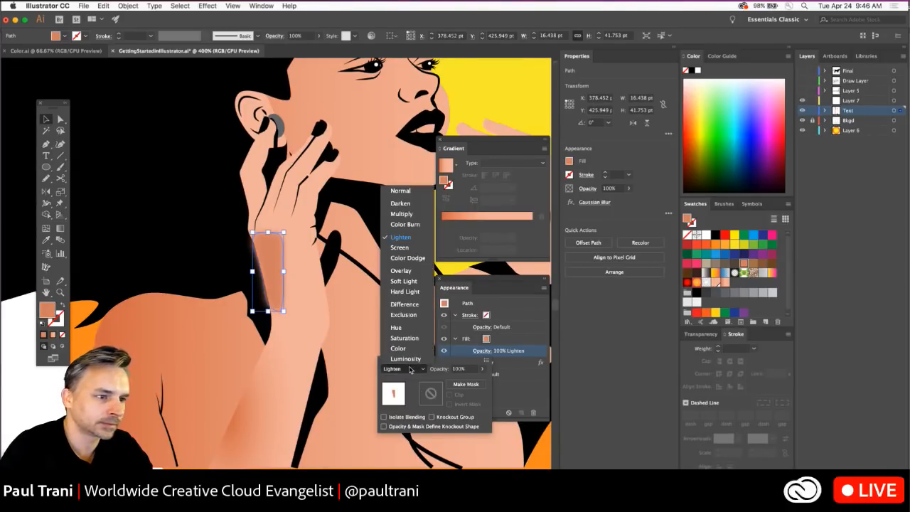
click(408, 248)
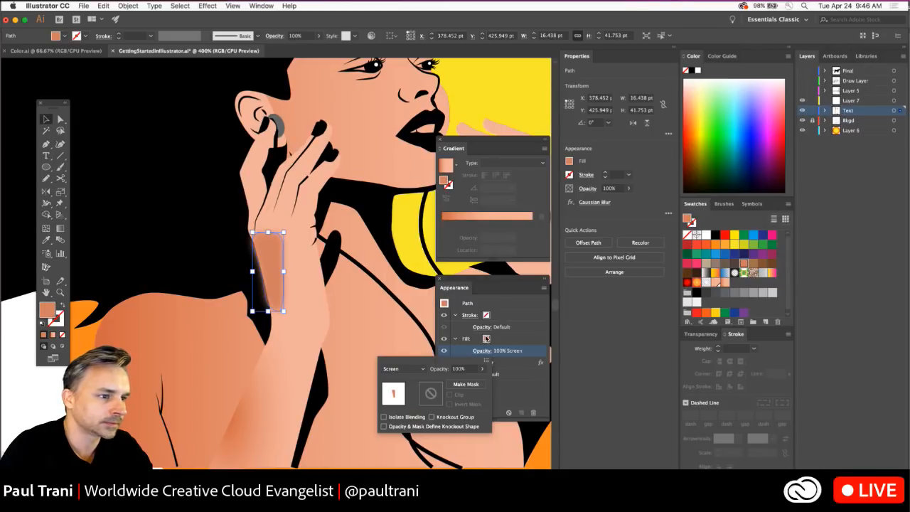
click(405, 369)
click(401, 349)
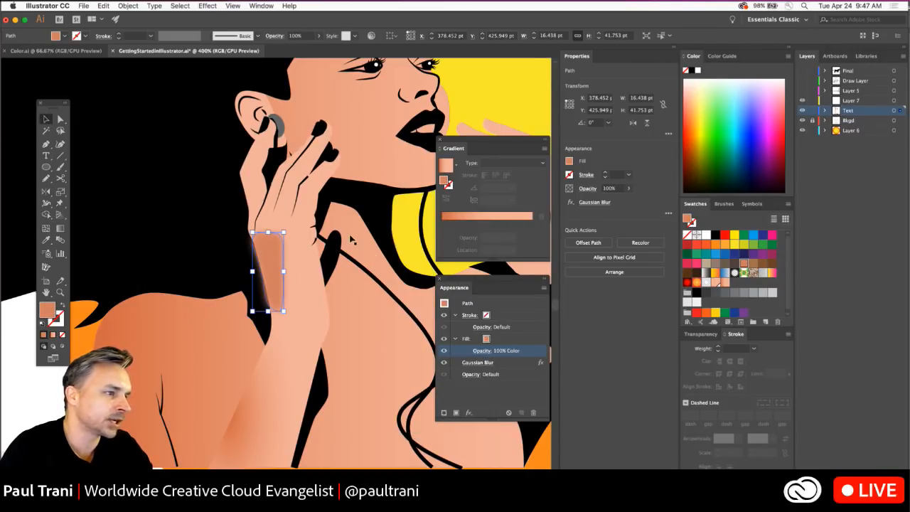
- Move the blurred patch about 3 pt right and 2 pt down back onto the wrist, and deselect it
click(272, 282)
click(276, 257)
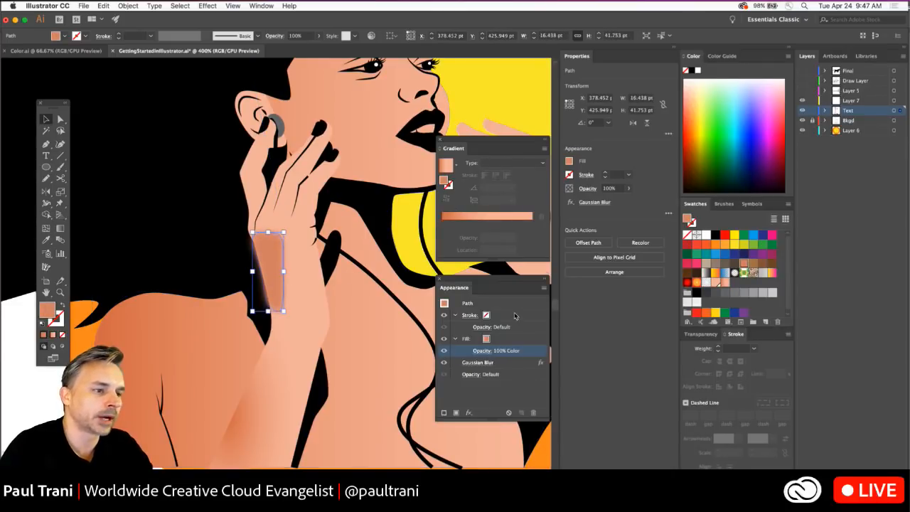
drag(274, 257, 280, 261)
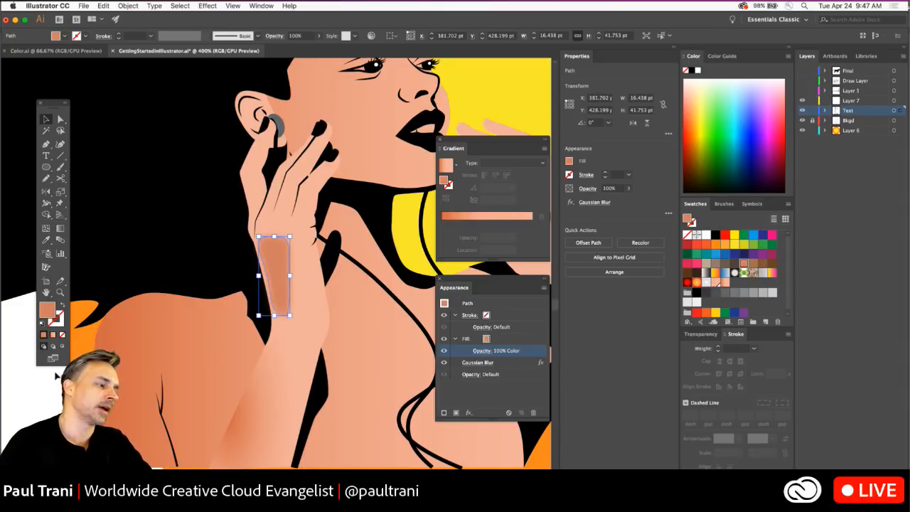
click(46, 398)
key(super+minus)
key(super+minus)
key(super+minus)
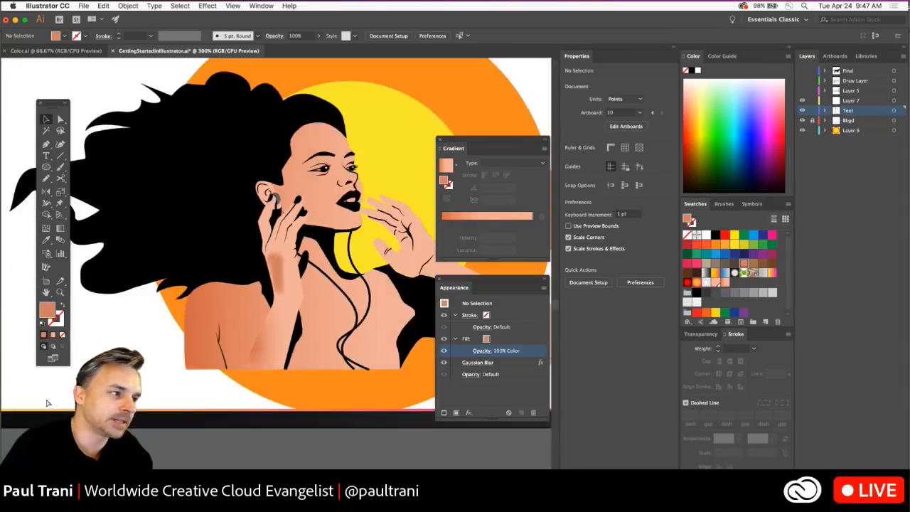
- Reshape the wrist patch by its anchor points to run down the forearm, about 27 × 113 pt in size
click(60, 119)
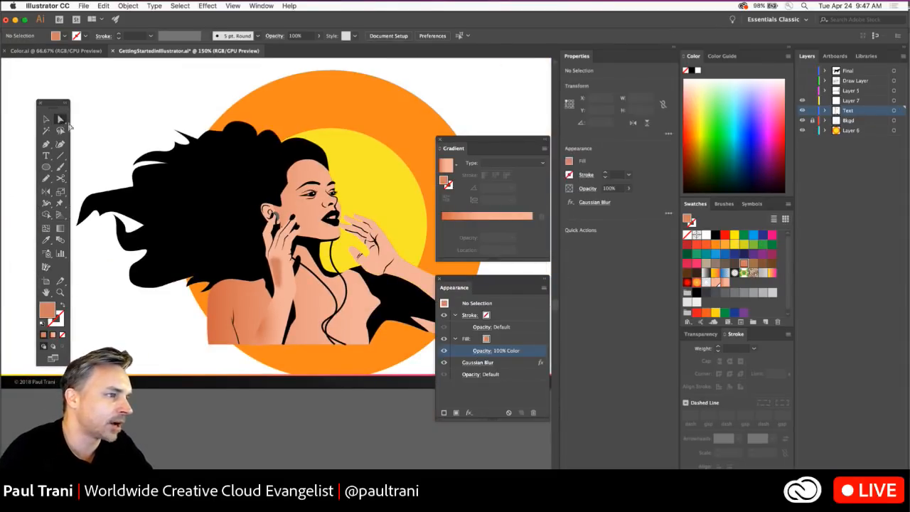
click(281, 282)
mouse_move(280, 283)
mouse_down()
mouse_move(273, 317)
mouse_move(283, 307)
mouse_move(262, 338)
mouse_move(266, 321)
mouse_move(281, 317)
mouse_move(283, 266)
mouse_move(290, 282)
mouse_up()
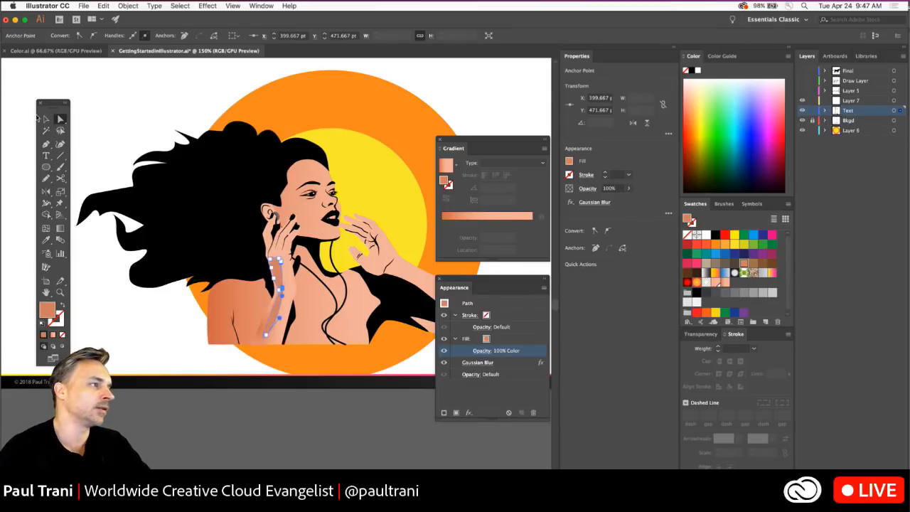
click(45, 119)
click(130, 93)
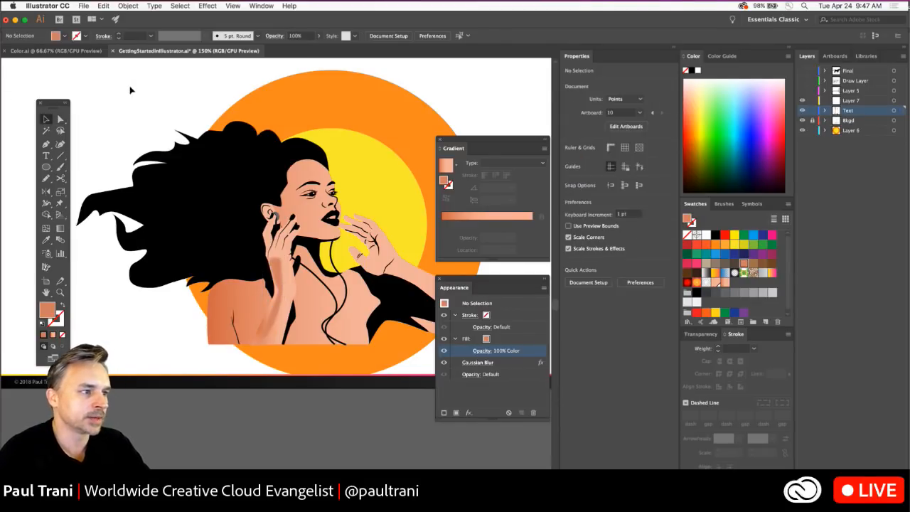
- Reduce the forearm patch's opacity to 56% and deselect it
key(super+equal)
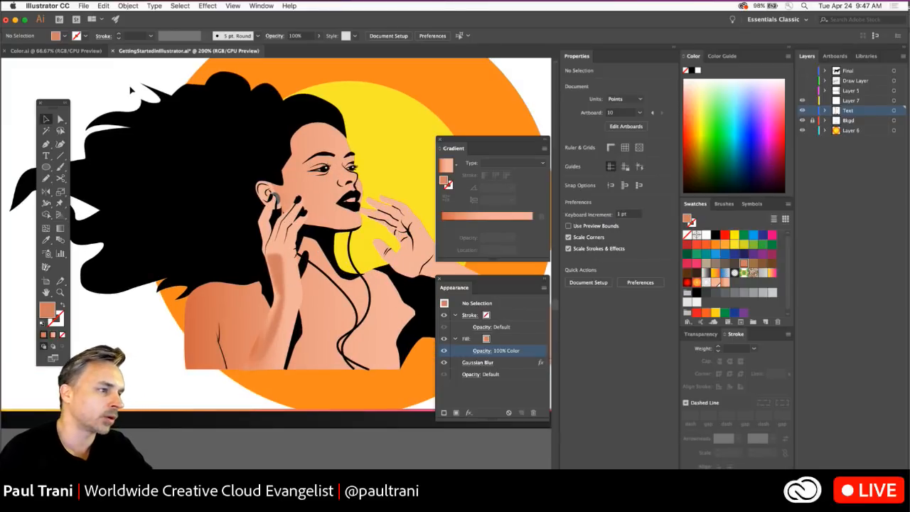
click(279, 278)
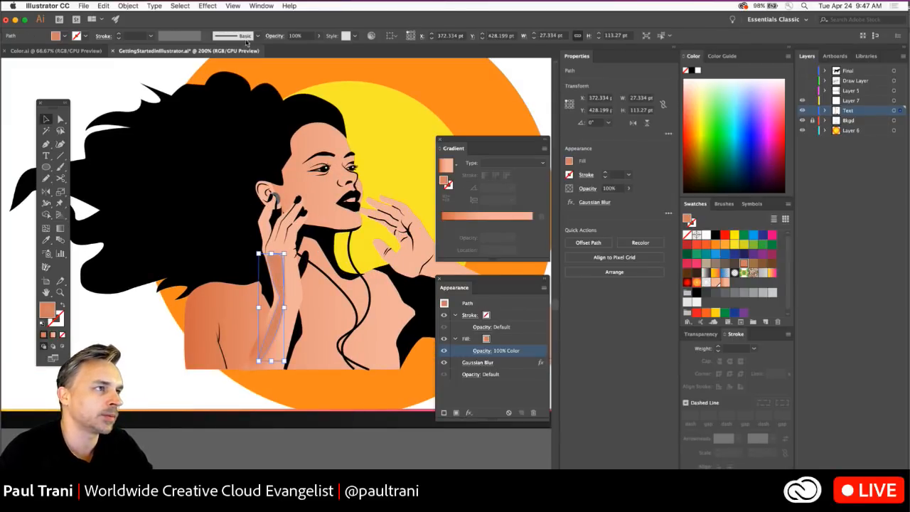
click(318, 36)
drag(317, 47, 301, 48)
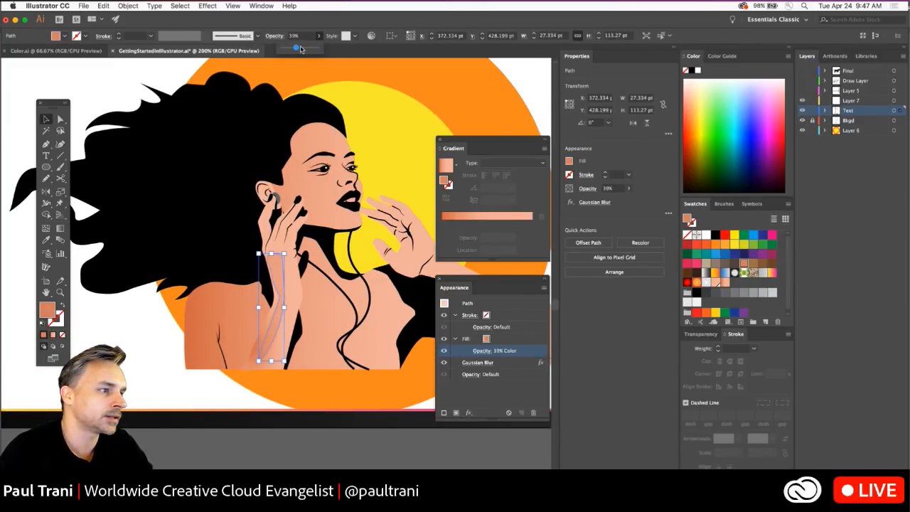
click(153, 364)
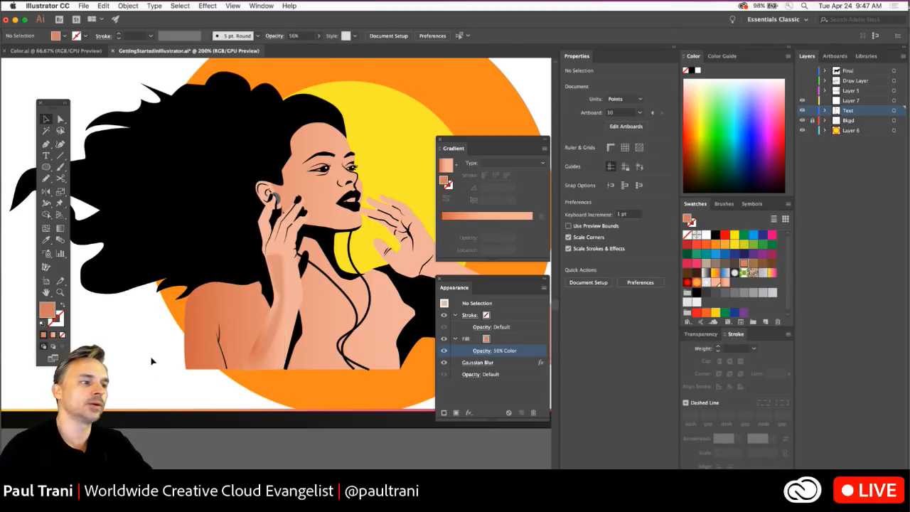
- Draw a 149 pt circle over the hair and move it over the hand and cheek, centered at about X 302, Y 320 pt
scroll(163, 366, up, 5)
scroll(163, 366, right, 5)
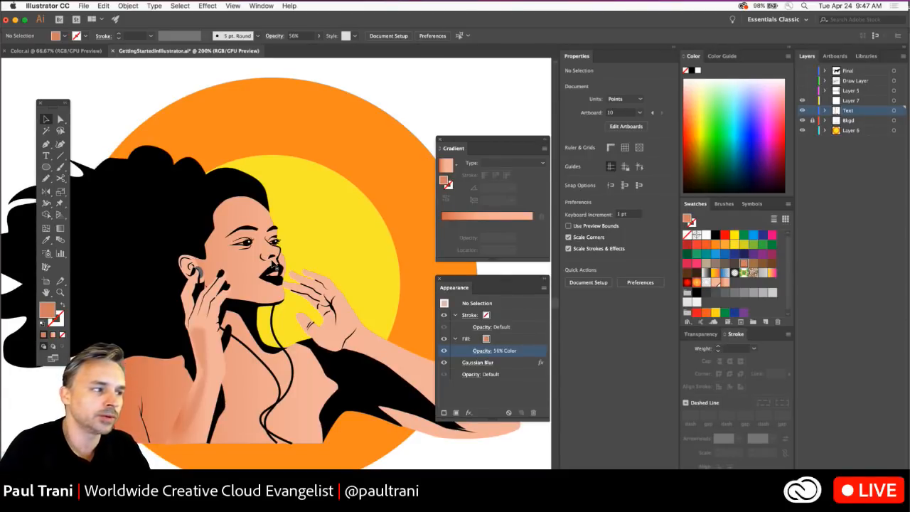
scroll(275, 264, up, 2)
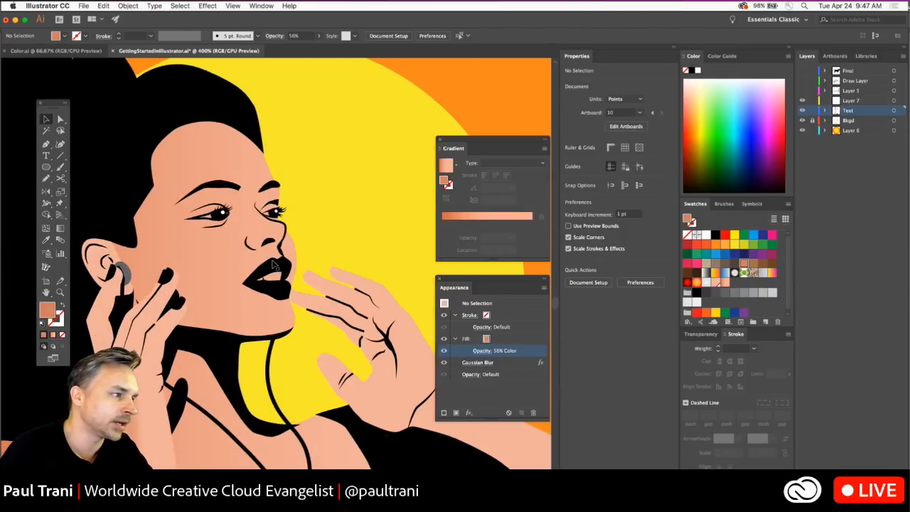
scroll(275, 264, left, 3)
scroll(274, 265, down, 2)
key(l)
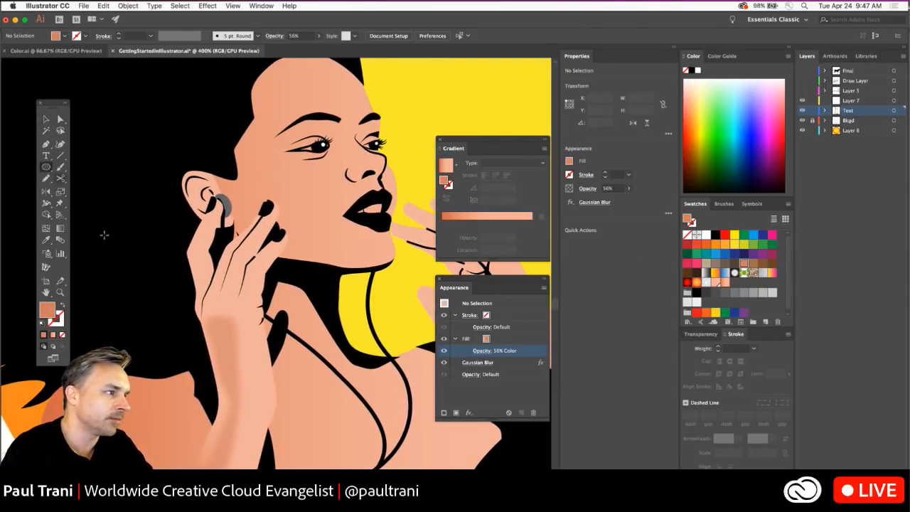
mouse_move(128, 222)
mouse_down()
mouse_move(68, 100)
mouse_move(42, 82)
mouse_up()
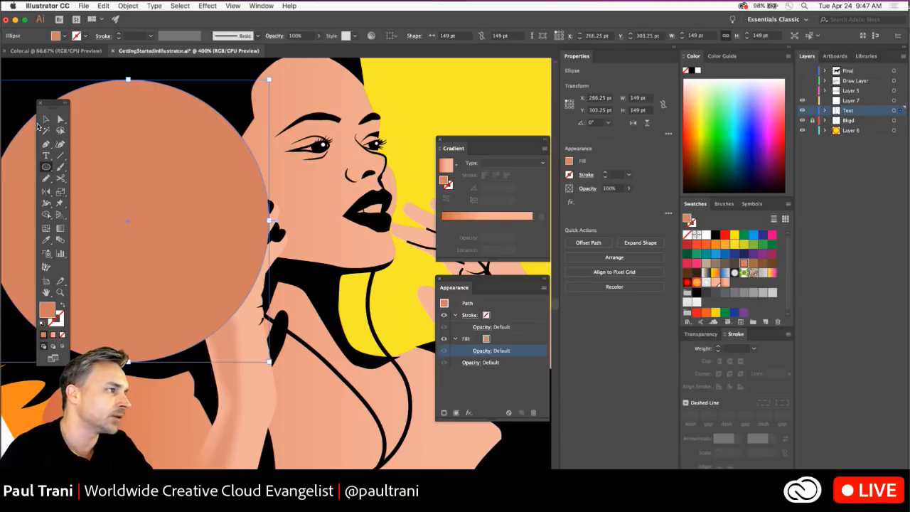
click(45, 121)
drag(110, 158, 179, 188)
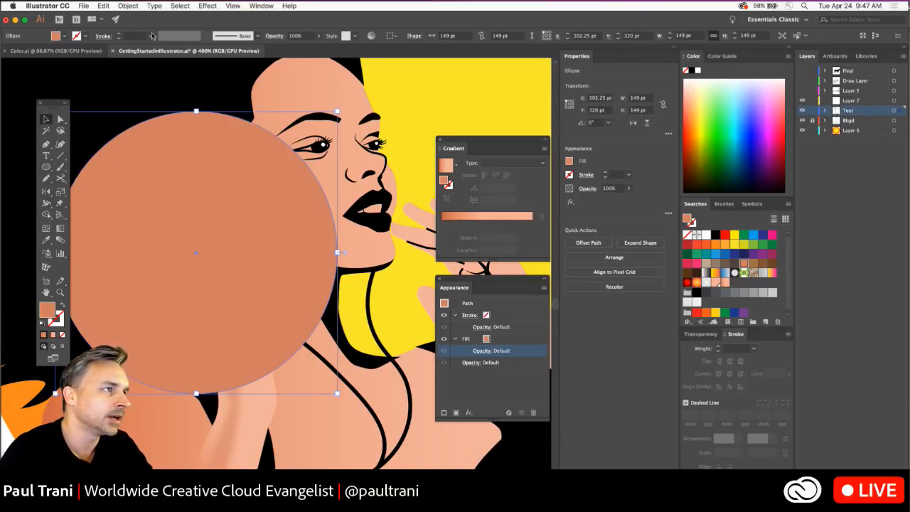
- Set the circle's blending mode to Darken and shift it about 25 pt left and 19 pt up
click(275, 35)
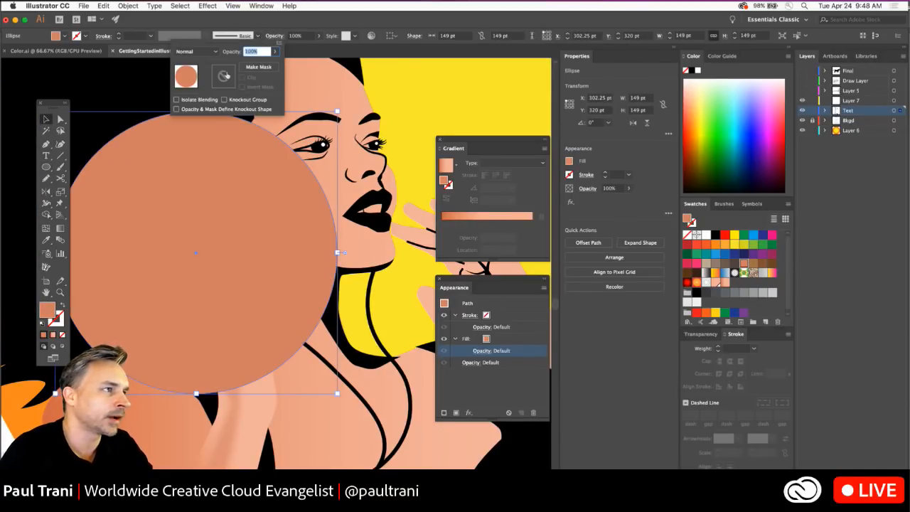
click(192, 52)
click(188, 64)
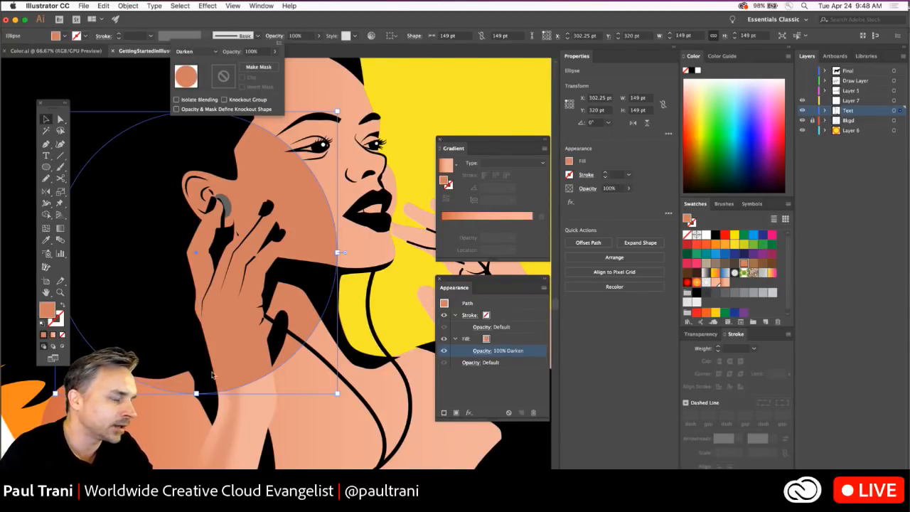
click(222, 338)
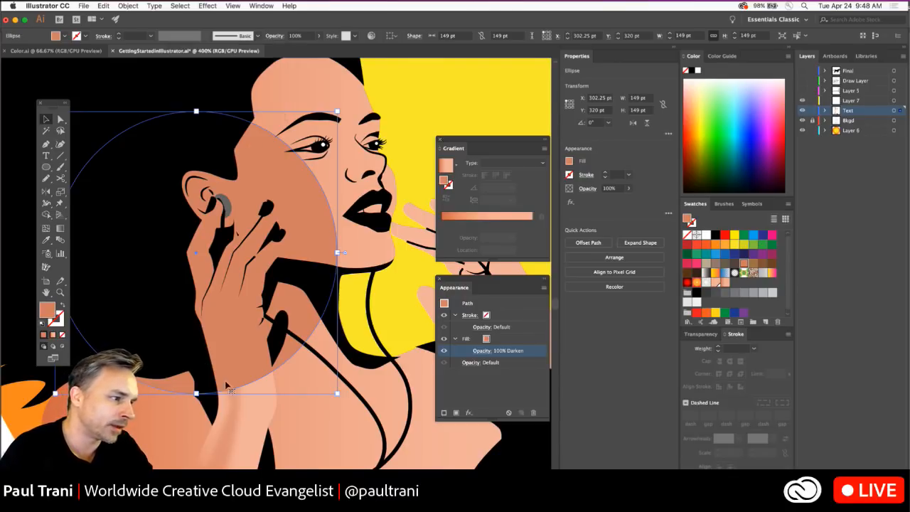
click(234, 411)
click(192, 191)
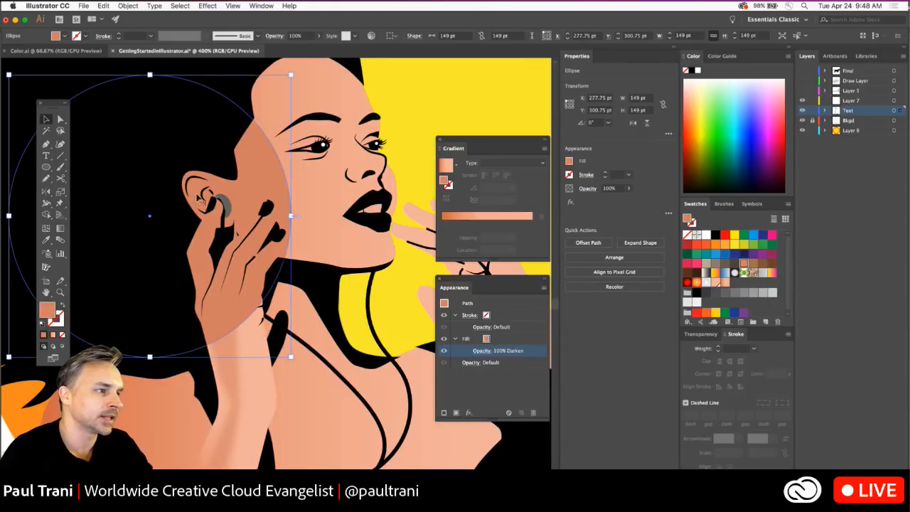
- Try the Darken blending mode on the forearm patch and shift it about 5 pt over the arm's outer edge and back
scroll(178, 171, left, 3)
scroll(178, 171, down, 2)
click(286, 355)
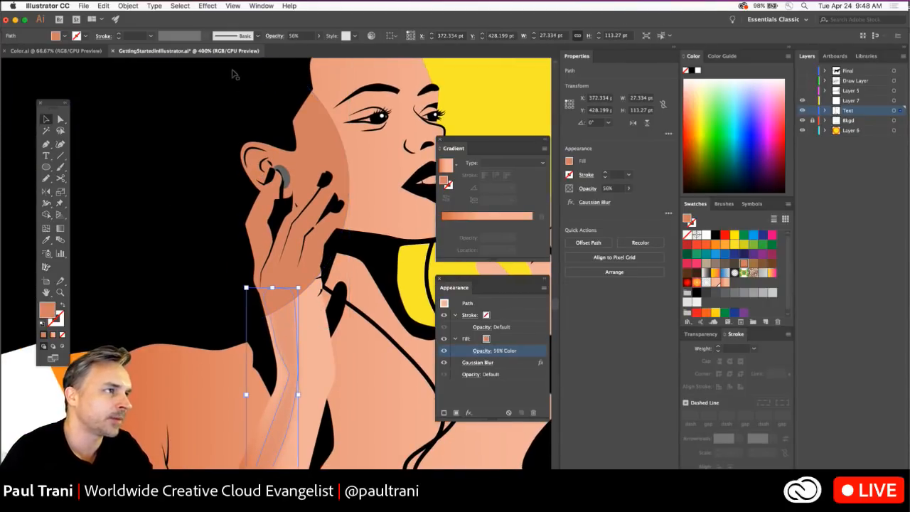
click(278, 39)
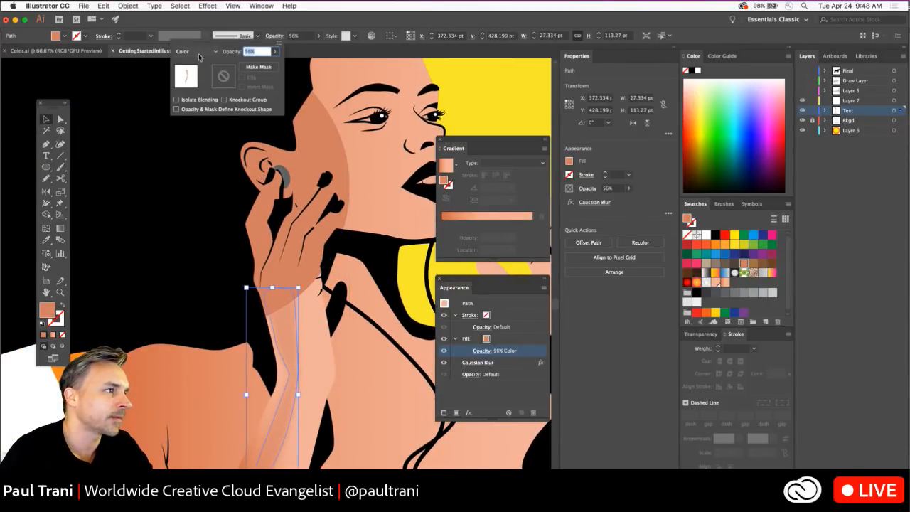
click(196, 51)
click(203, 76)
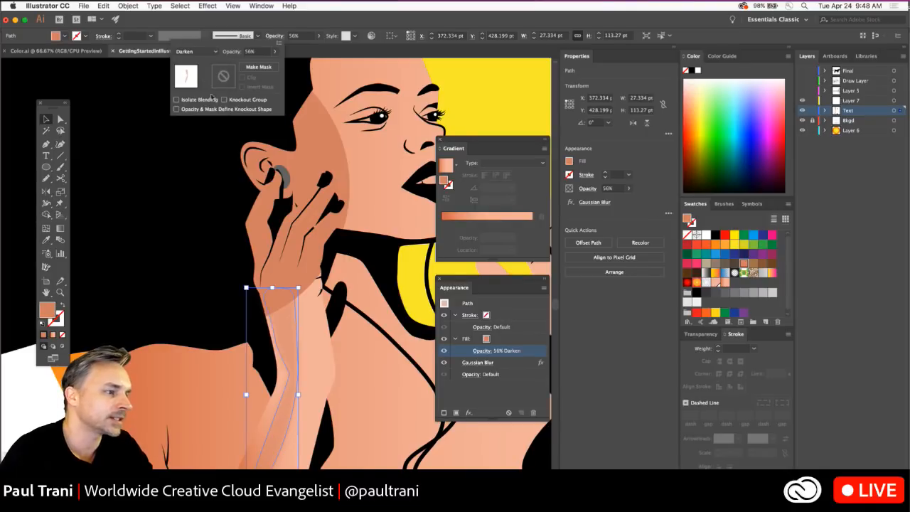
click(288, 328)
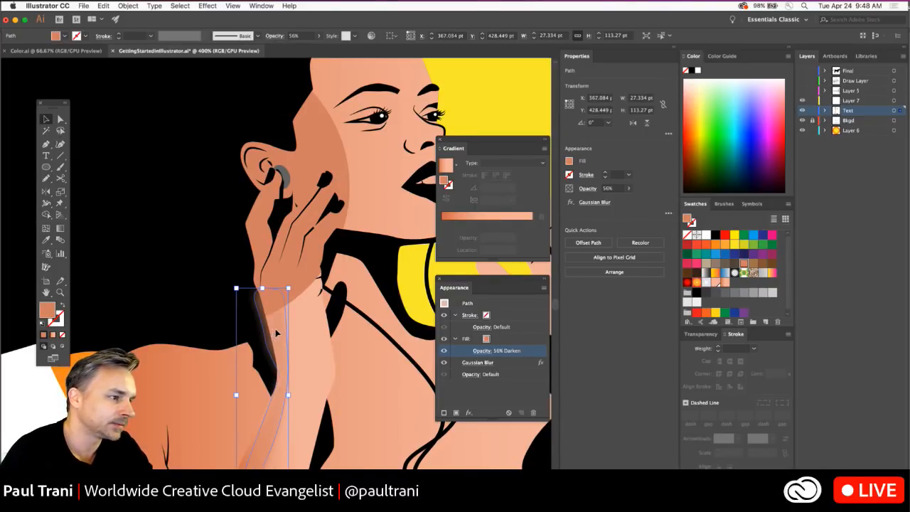
drag(275, 328, 288, 330)
- Undo the forearm patch's moves and blending change, and delete the 149 pt circle
key(super+z)
key(super+z)
key(super+z)
key(super+z)
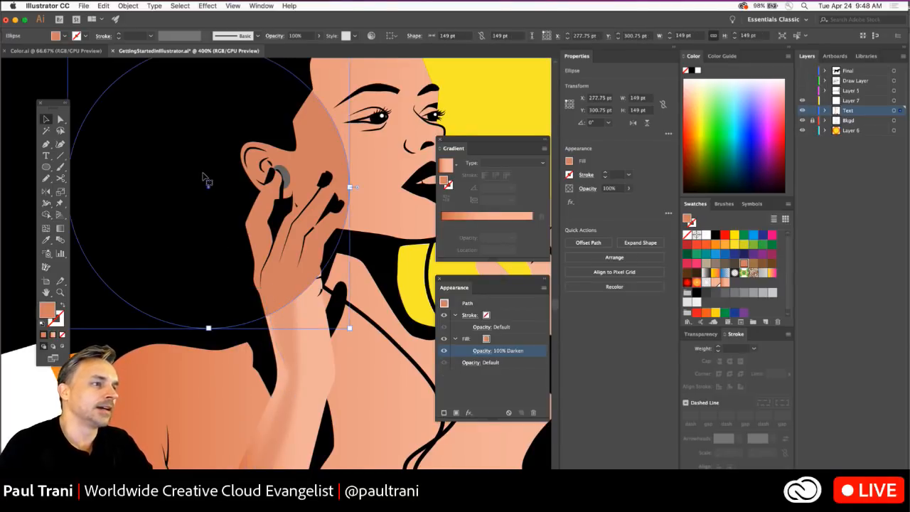
click(240, 202)
key(Delete)
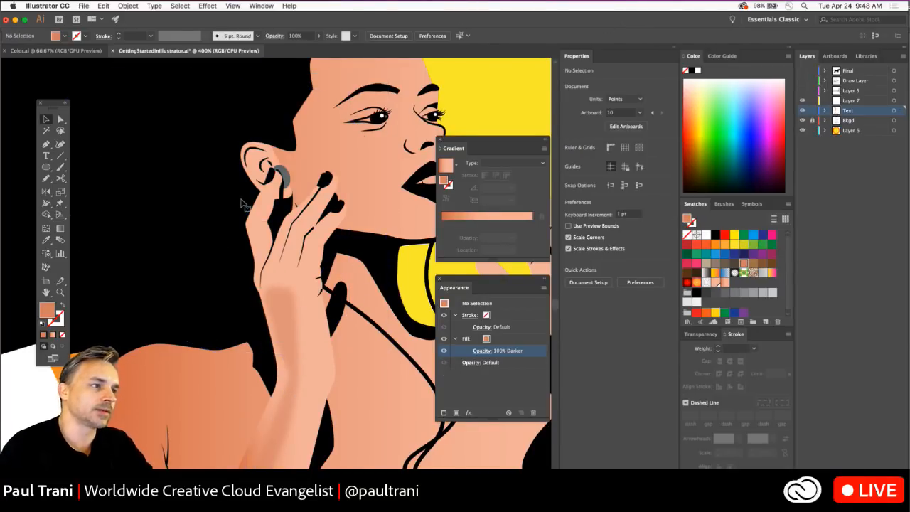
- Close the floating Gradient and Appearance windows and fit the artboard in the view
click(440, 139)
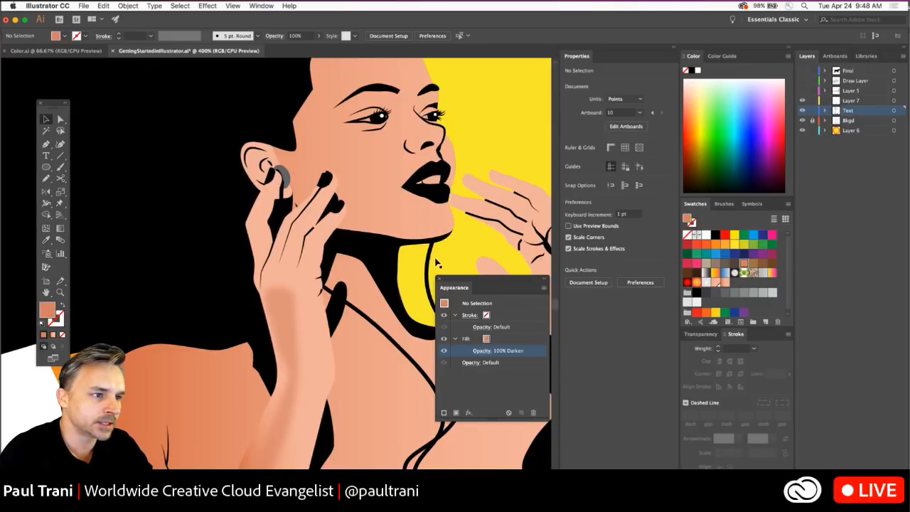
click(440, 279)
key(super+0)
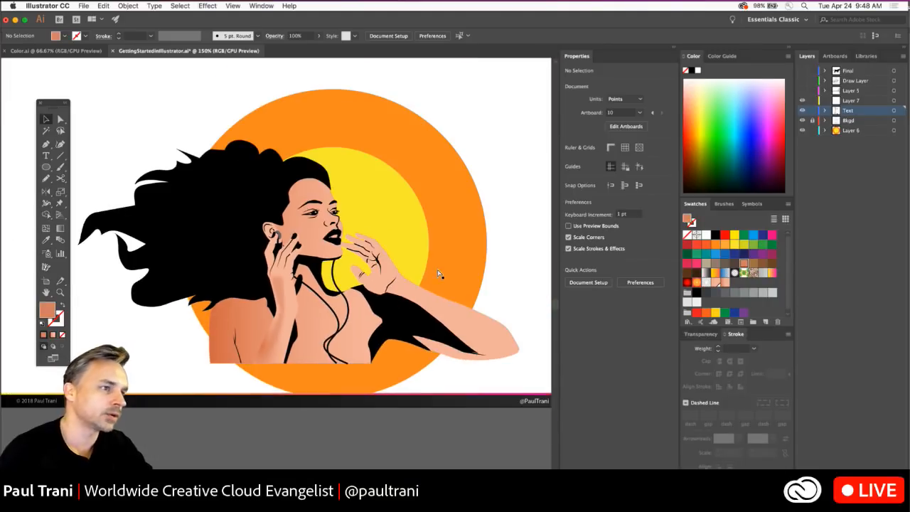
- Switch to Finder, minimize its Promo window, and return to Illustrator with the VENUS3.ai artwork open
scroll(387, 111, up, 5)
scroll(387, 111, down, 3)
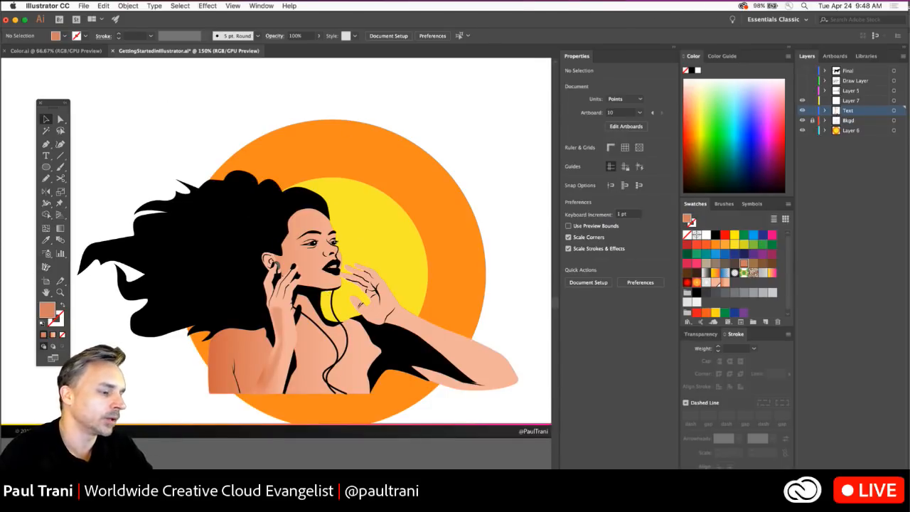
key(super+Tab)
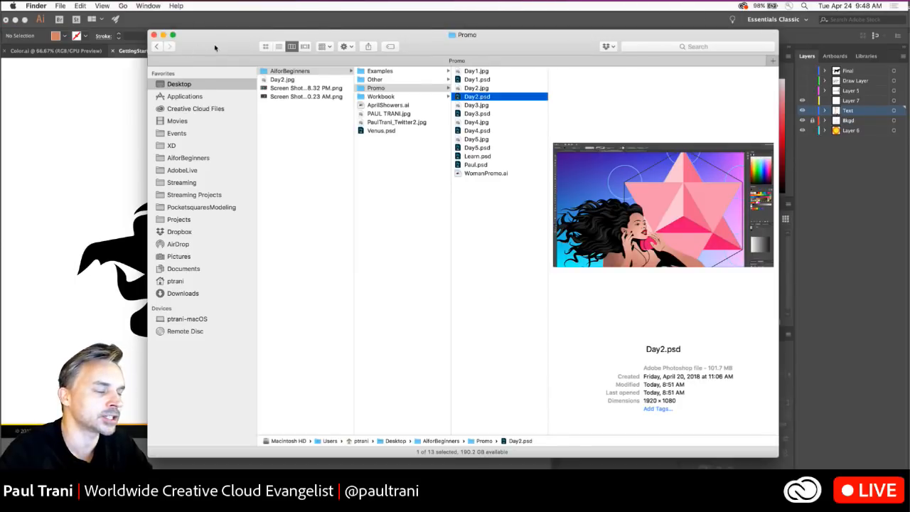
key(super+m)
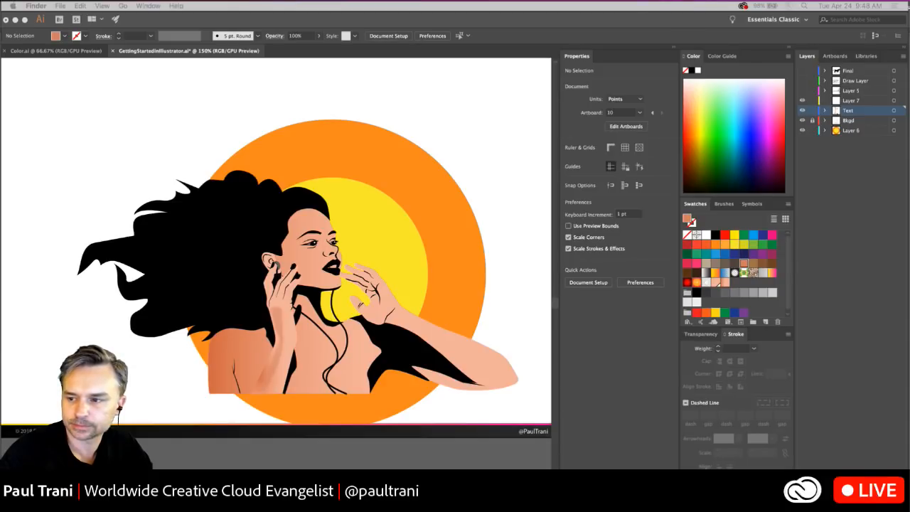
key(super+Tab)
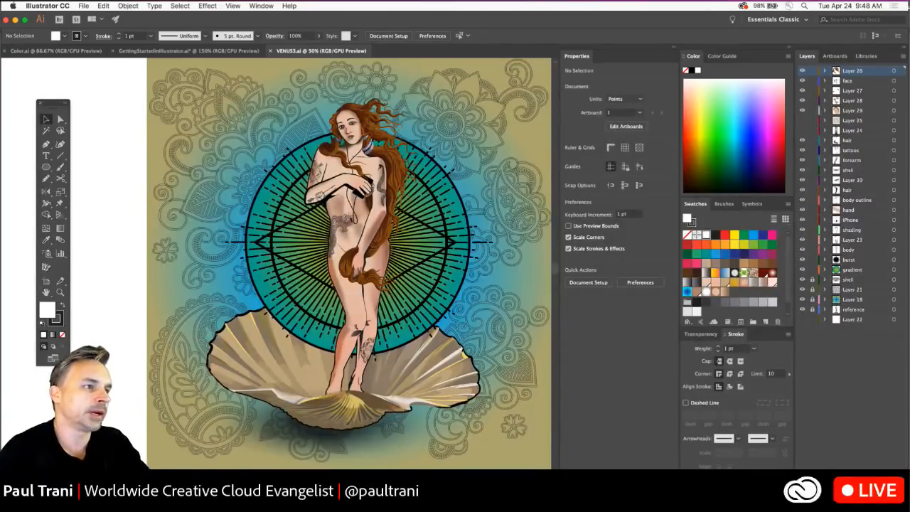
- Examine the tattoos and skin shading on the Venus figure's upper body
click(384, 211)
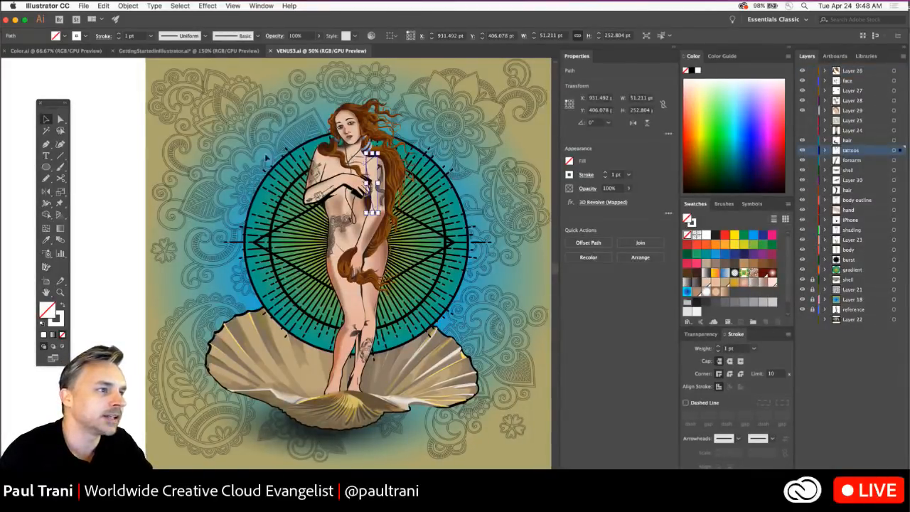
click(242, 135)
scroll(243, 135, right, 3)
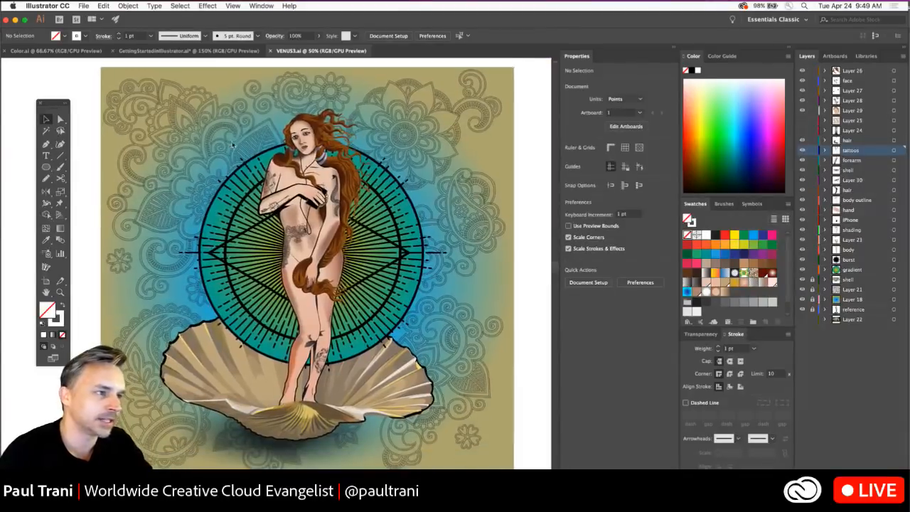
scroll(233, 141, up, 3)
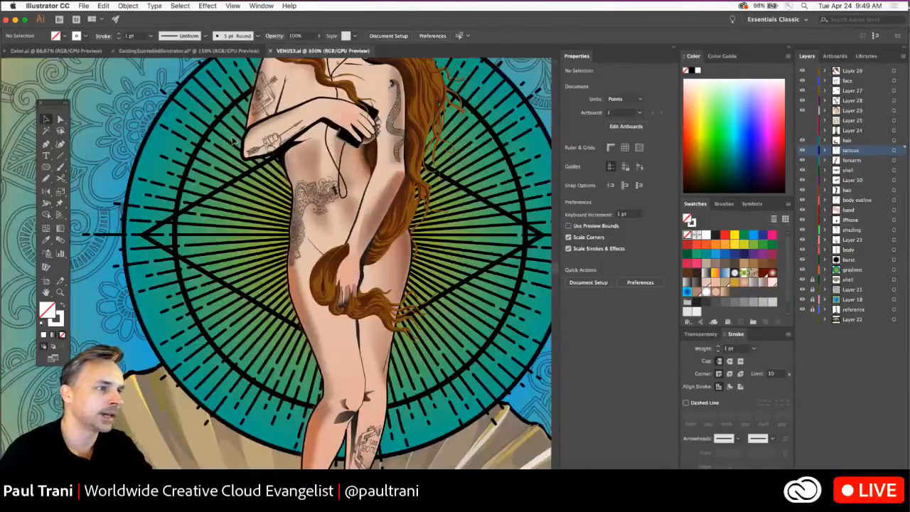
scroll(277, 163, left, 3)
scroll(268, 246, up, 3)
scroll(267, 246, right, 3)
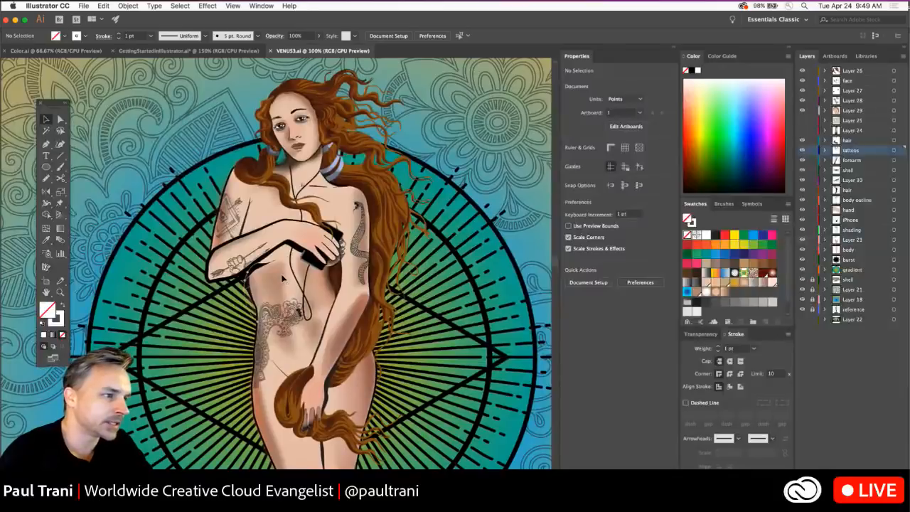
- Raise the torso tattoo's opacity to 100% and lock the tattoos layer
click(320, 298)
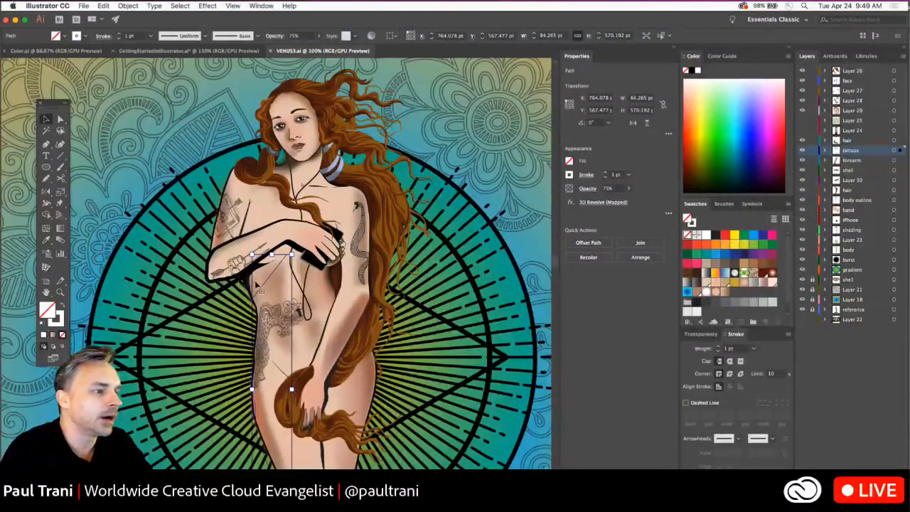
click(318, 35)
drag(310, 48, 334, 51)
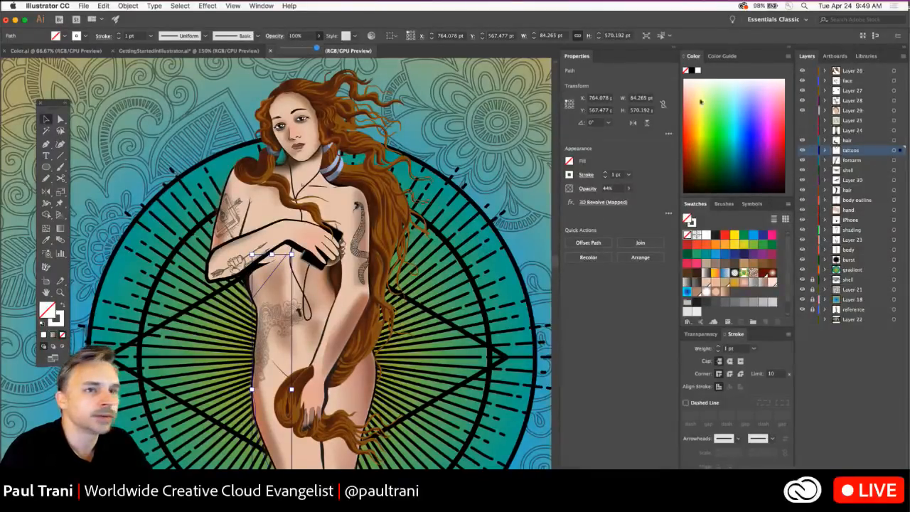
click(812, 150)
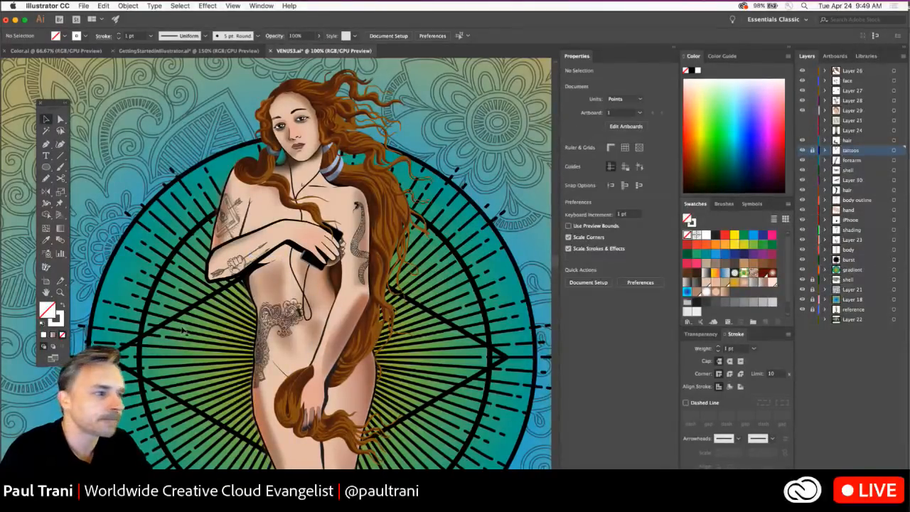
- Lower the opacity of the upper torso's gradient mesh to 54%
click(269, 293)
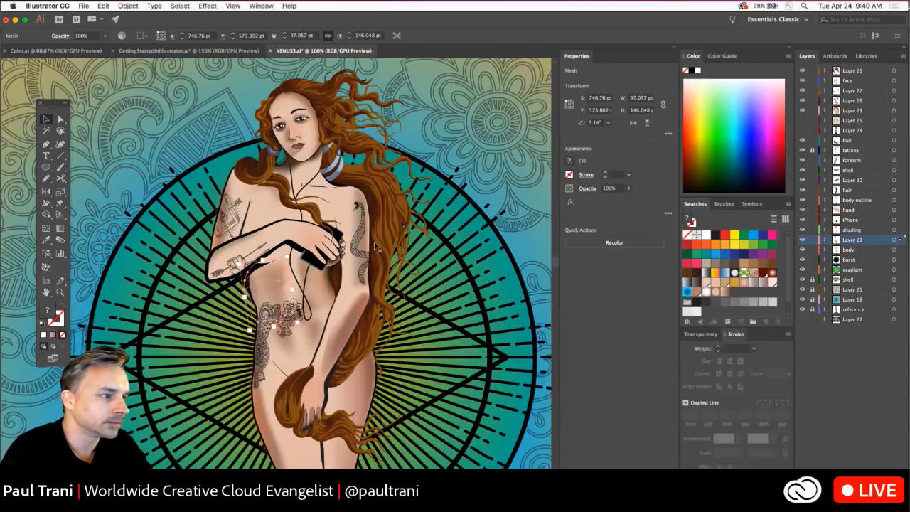
click(630, 191)
mouse_move(630, 201)
mouse_down()
mouse_move(604, 201)
mouse_move(613, 201)
mouse_up()
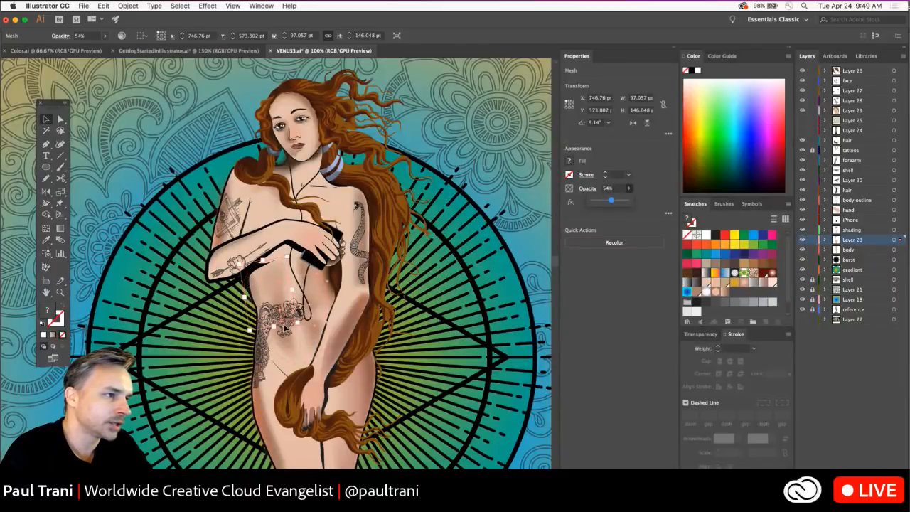
- Inspect the abdomen's gradient mesh and the body's compound path, and clear the selection with the whole artwork in view
click(280, 276)
click(350, 201)
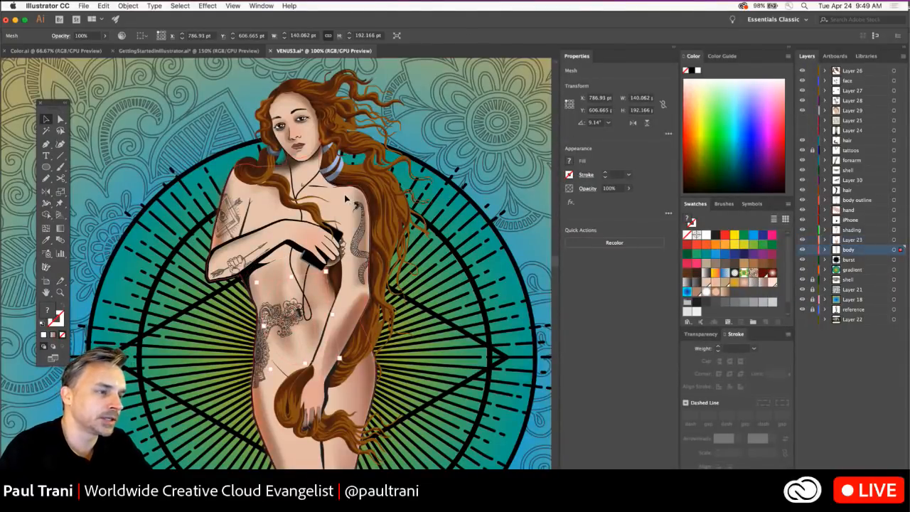
key(super+minus)
key(super+minus)
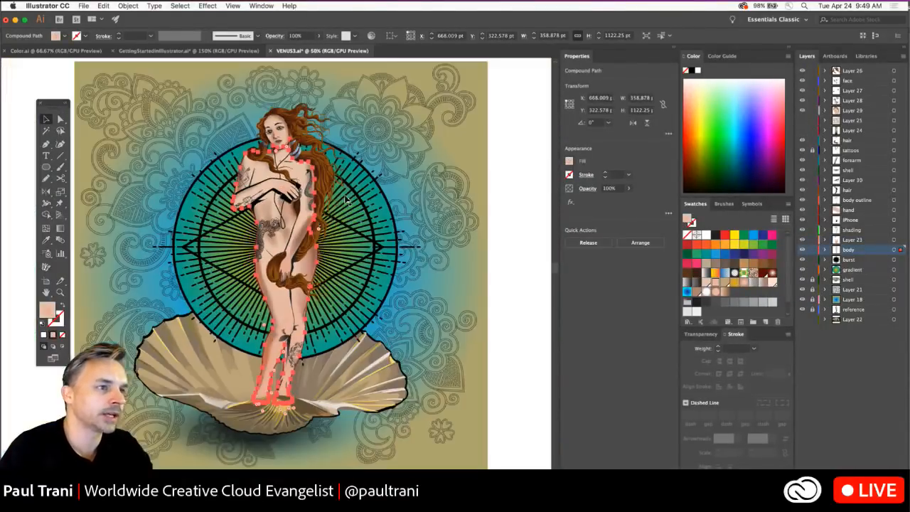
click(516, 148)
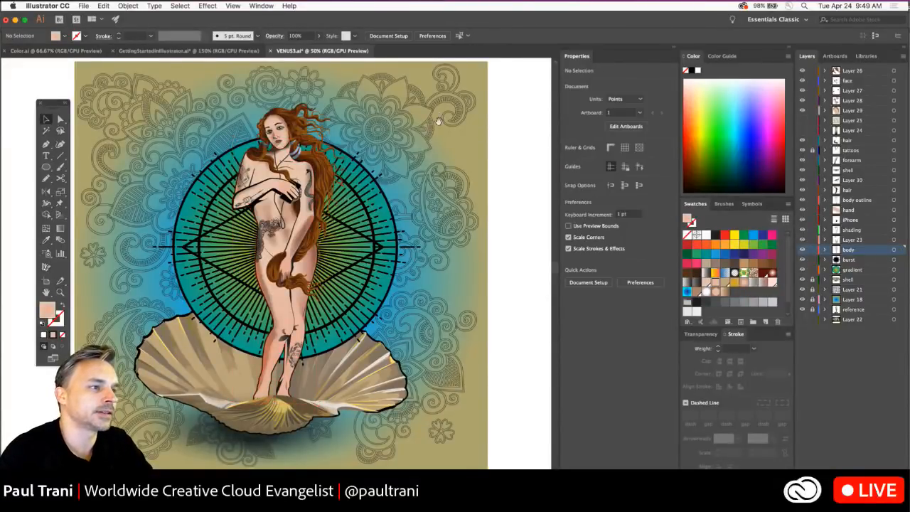
scroll(491, 139, left, 2)
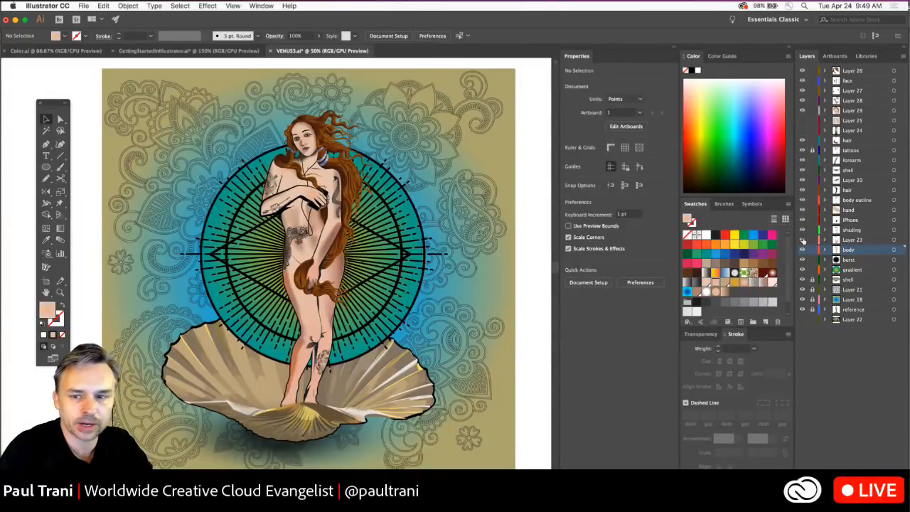
- Lock the burst layer and select the gradient circle behind the figure together with the background square
key(super+Tab)
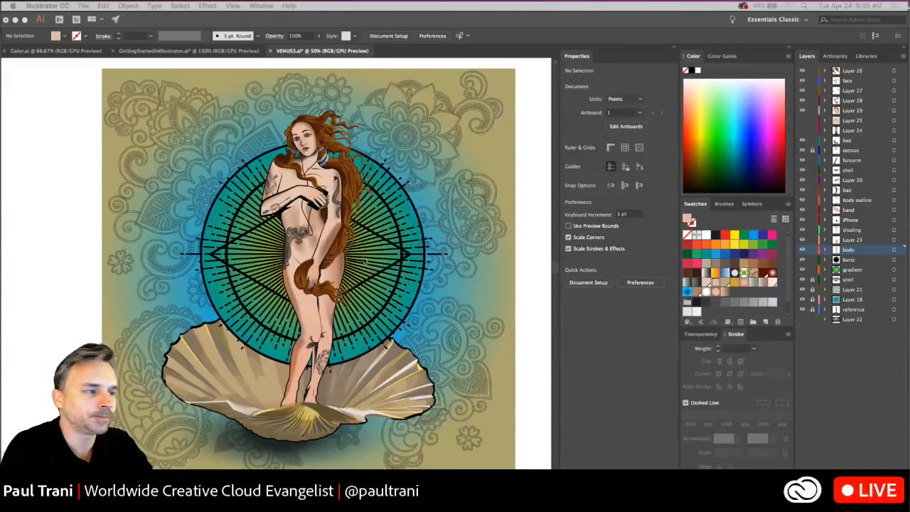
click(858, 272)
click(855, 270)
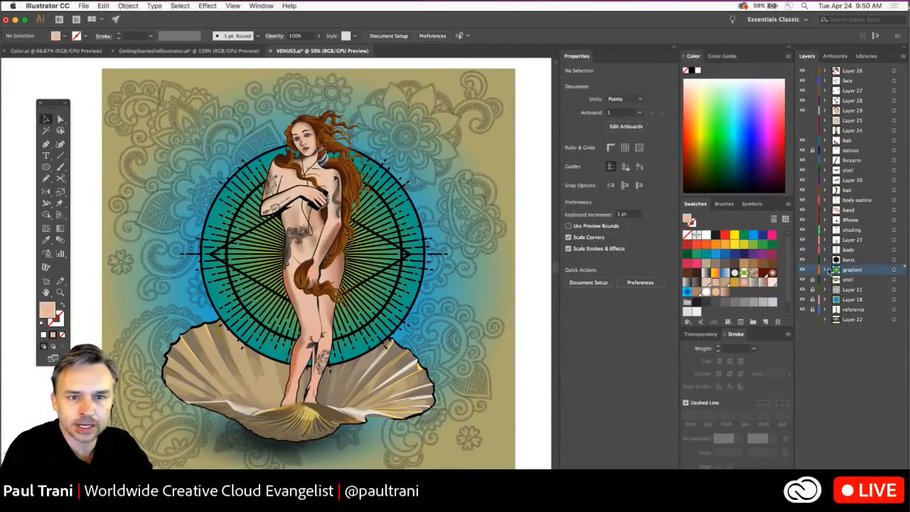
click(405, 283)
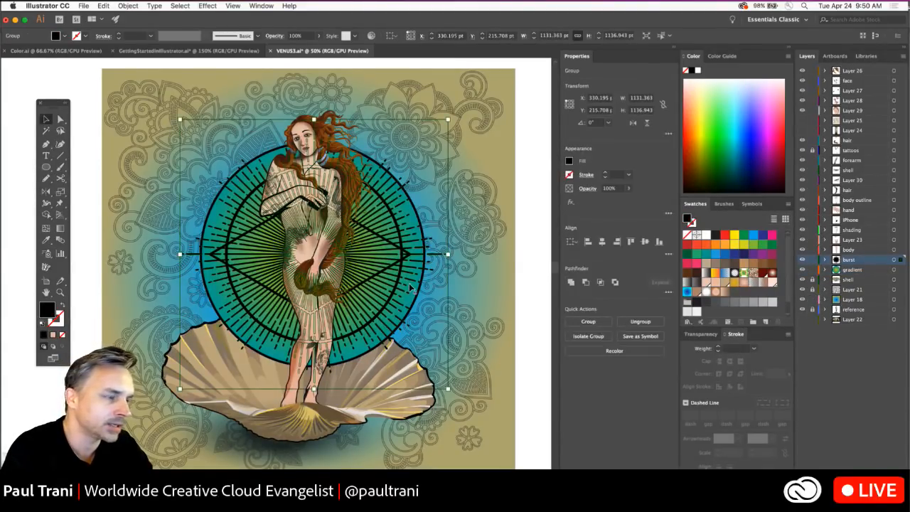
click(813, 261)
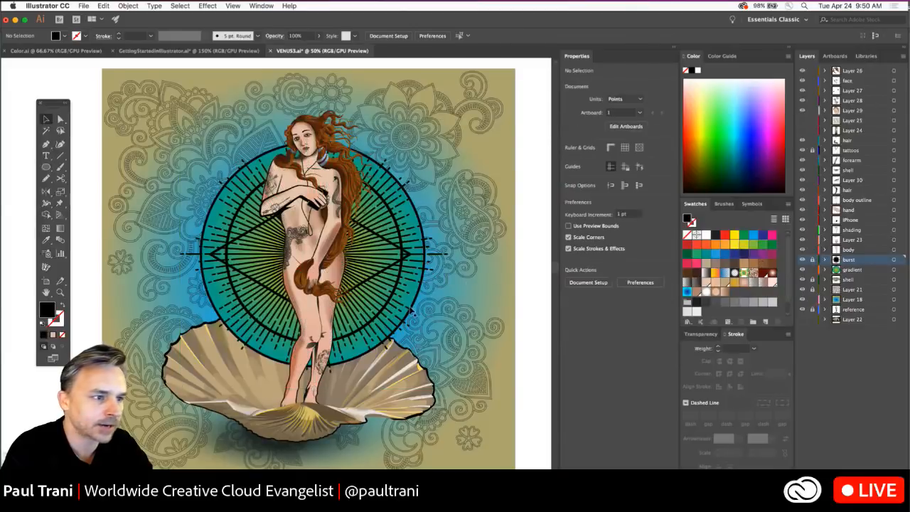
click(404, 290)
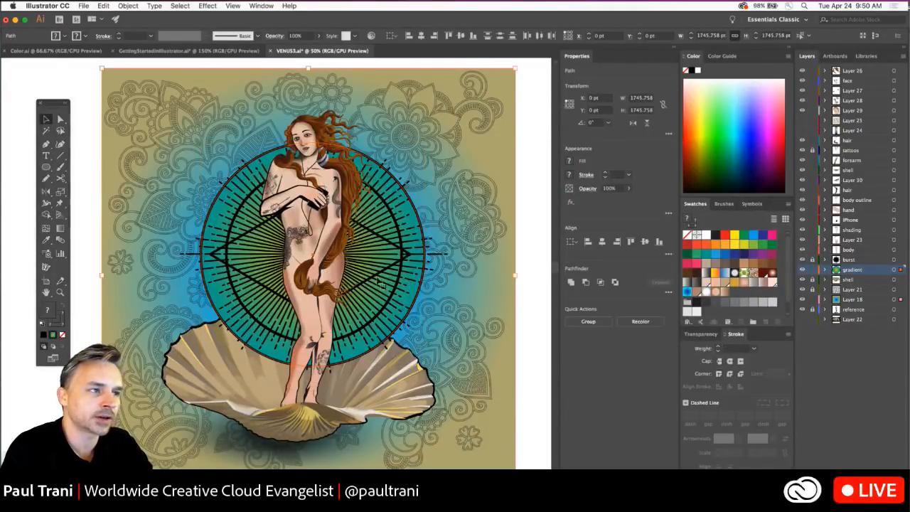
- Open Recolor Artwork for the selected circle and background and apply the Brights color group
click(84, 6)
mouse_move(104, 6)
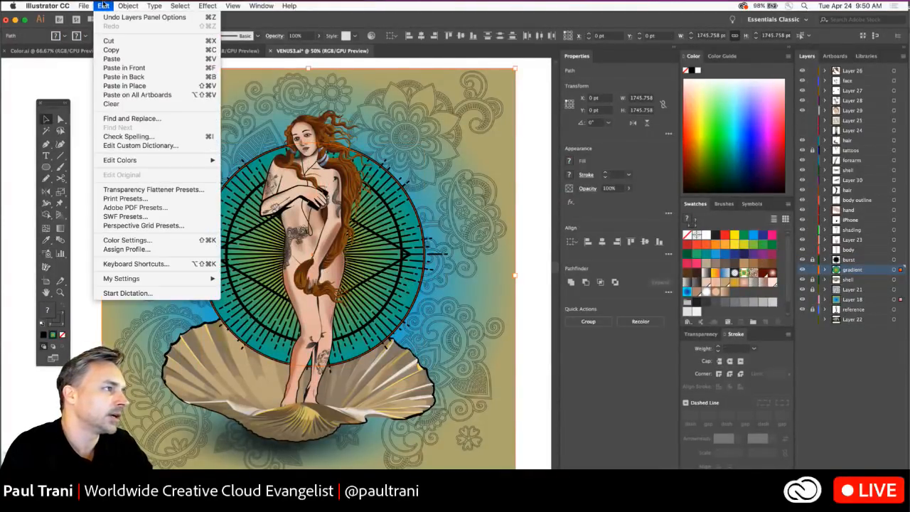
mouse_move(117, 161)
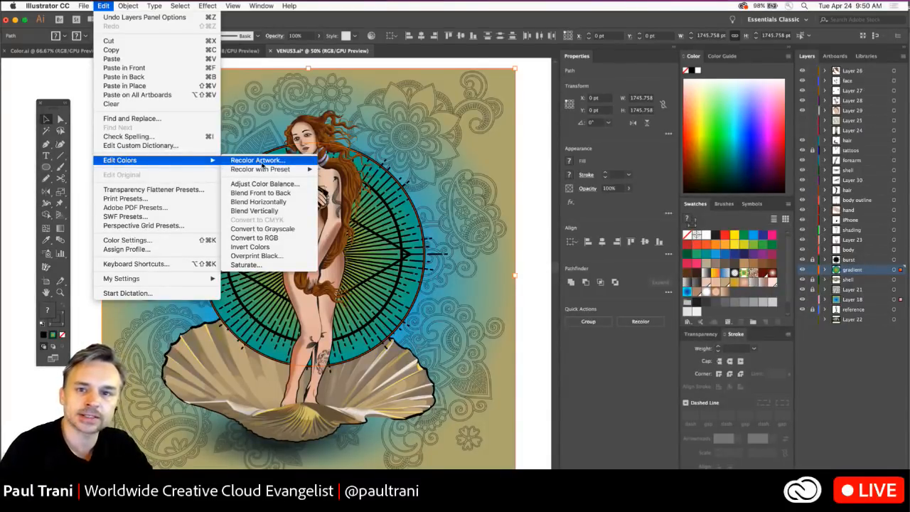
click(256, 160)
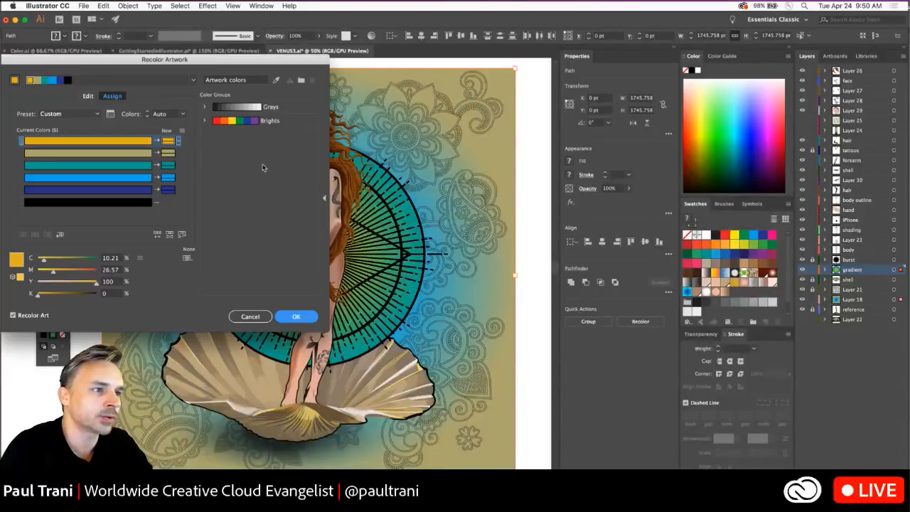
drag(247, 66, 720, 78)
click(766, 140)
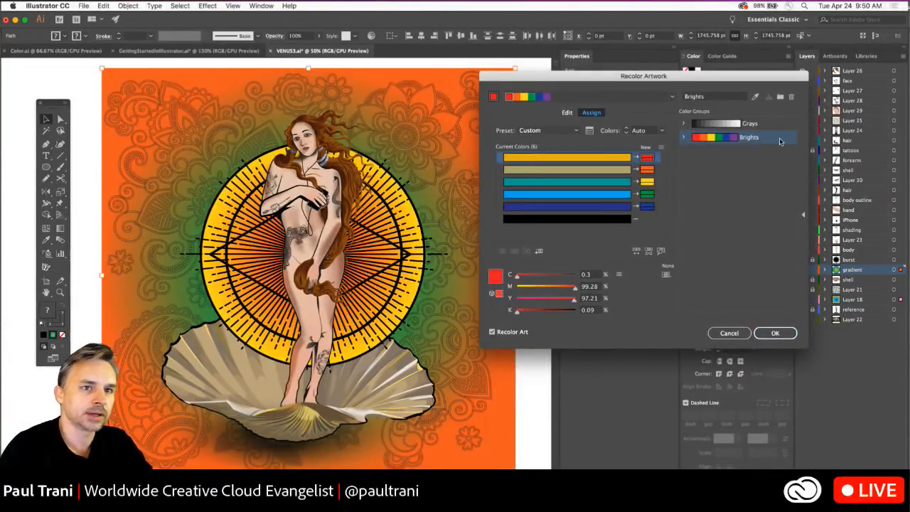
- Try the Complementary 2, Monochromatic and Triad 2 harmony rules on the circle and background
click(670, 97)
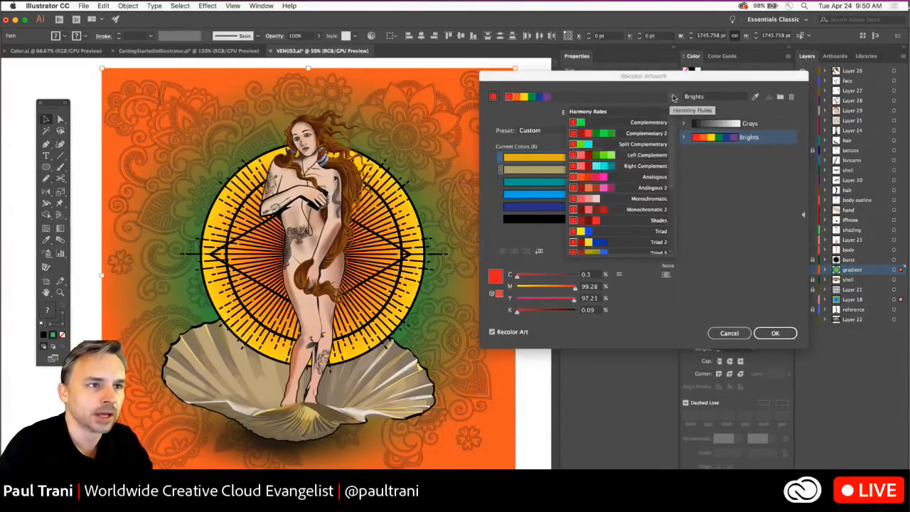
click(622, 134)
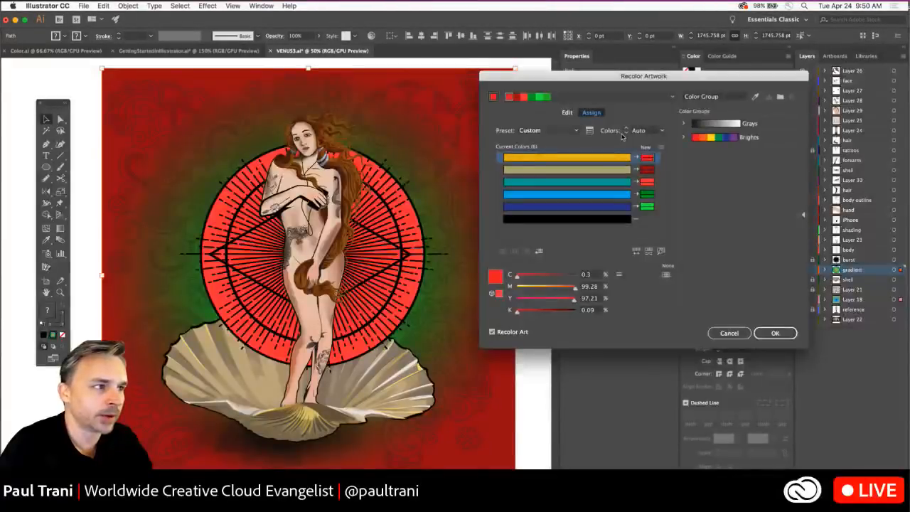
click(672, 97)
click(646, 176)
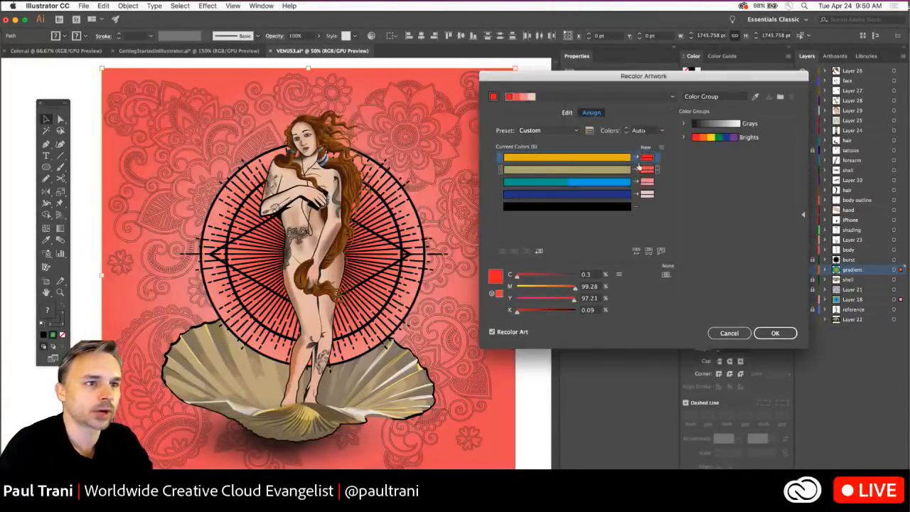
click(662, 131)
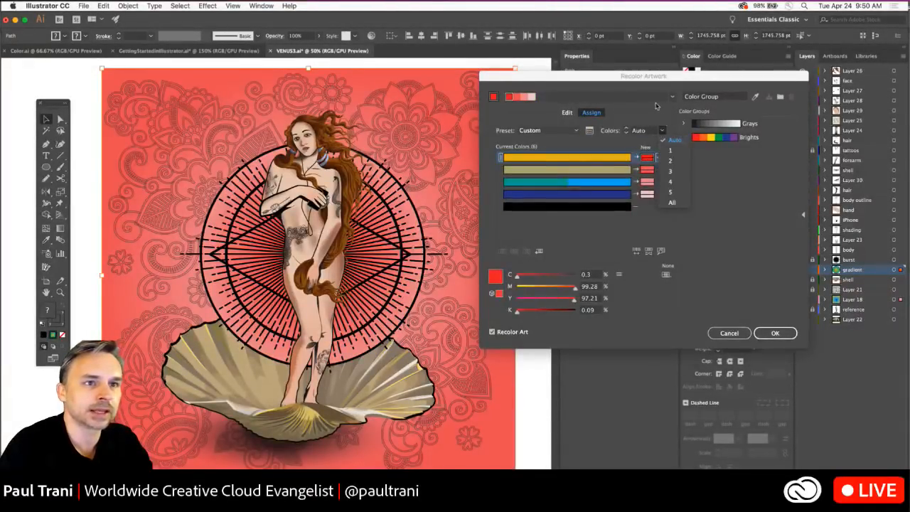
click(665, 106)
click(673, 97)
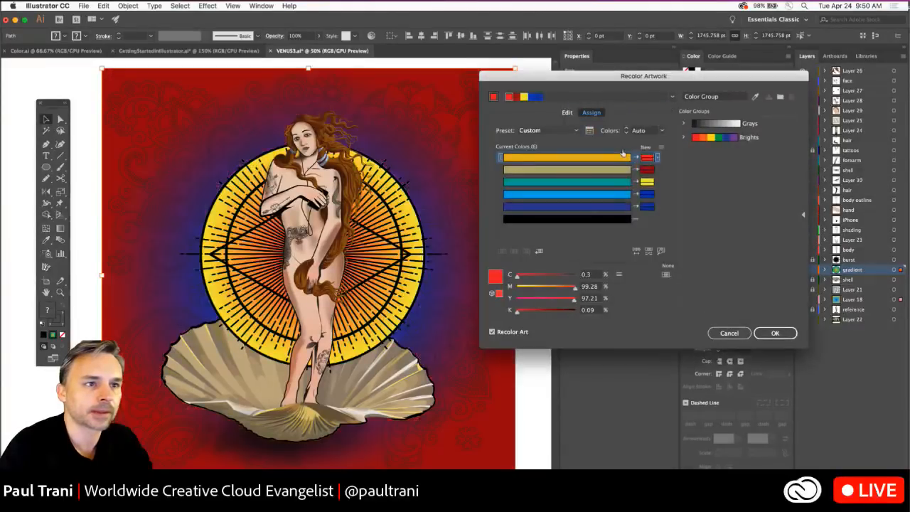
click(624, 154)
- Try the High Contrast 2 harmony rule on the selected artwork and replace it with Compound 1
click(675, 98)
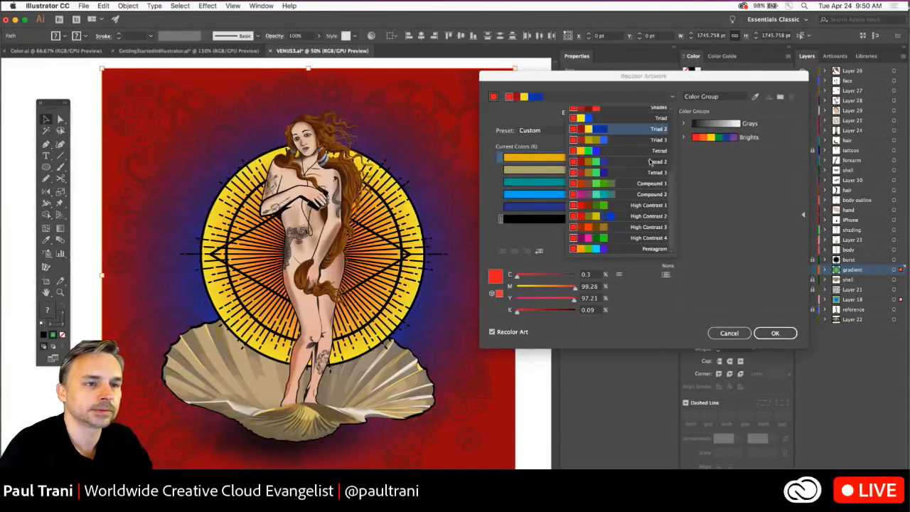
click(635, 220)
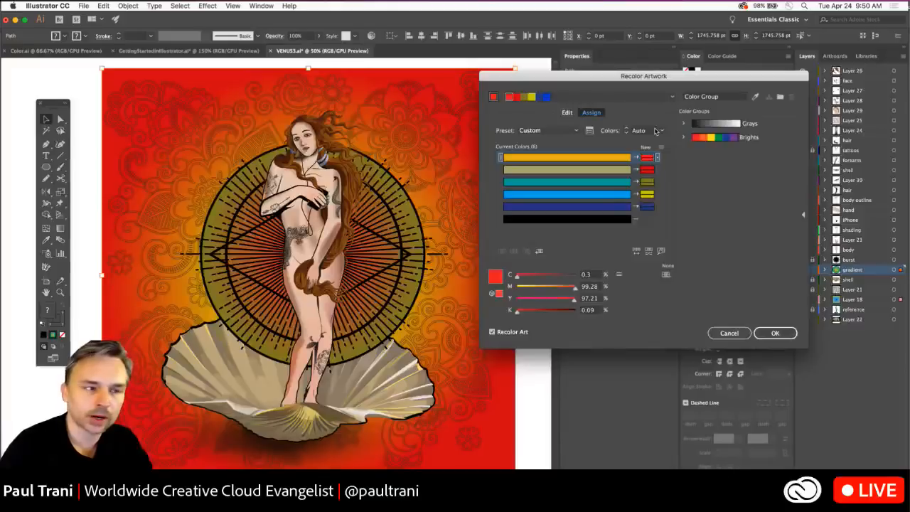
click(673, 97)
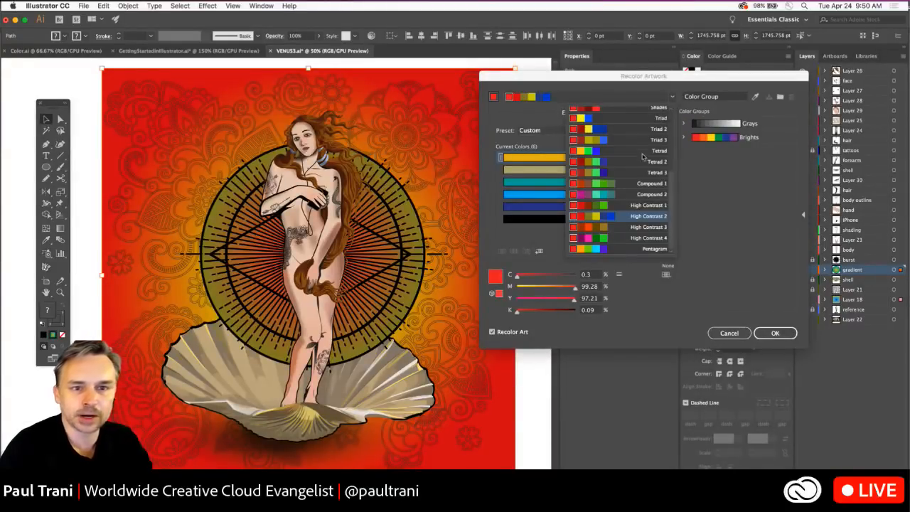
click(643, 182)
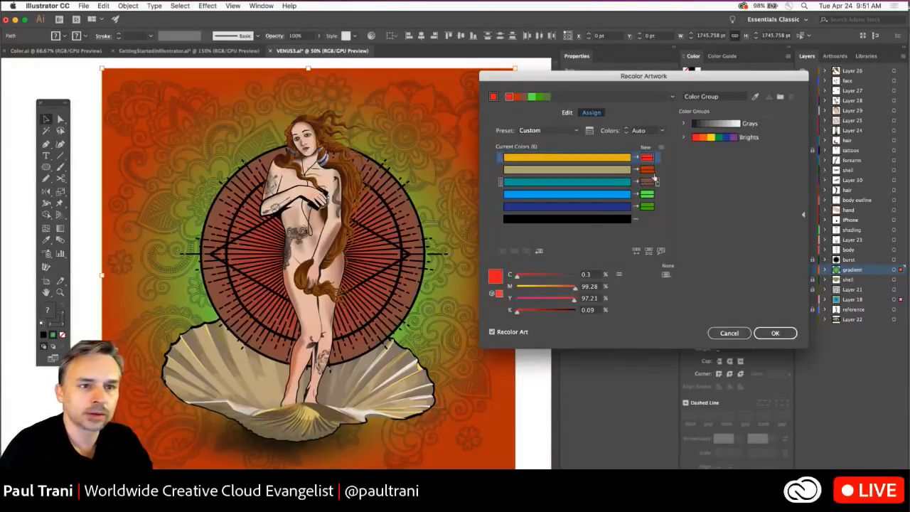
- Try the High Contrast 3 and High Contrast 4 harmony rules on the circle and background and replace them with Pentagram
click(673, 97)
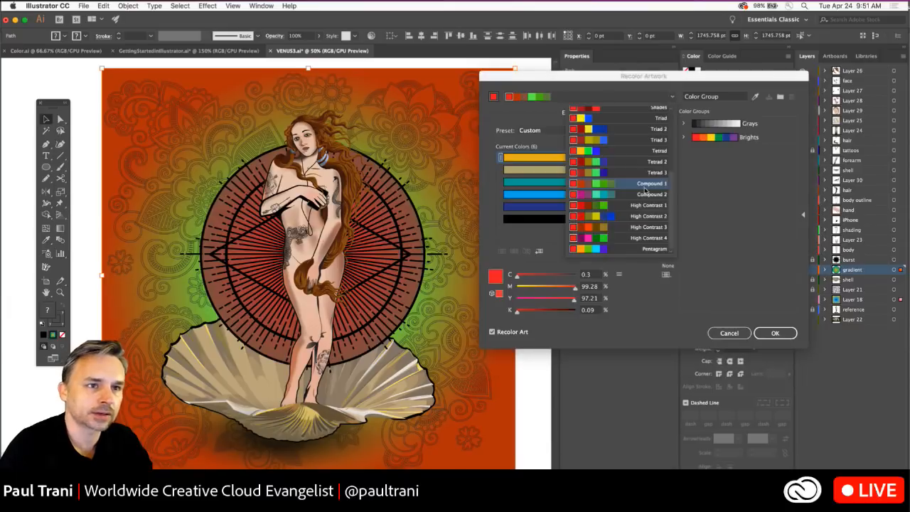
click(638, 228)
click(673, 96)
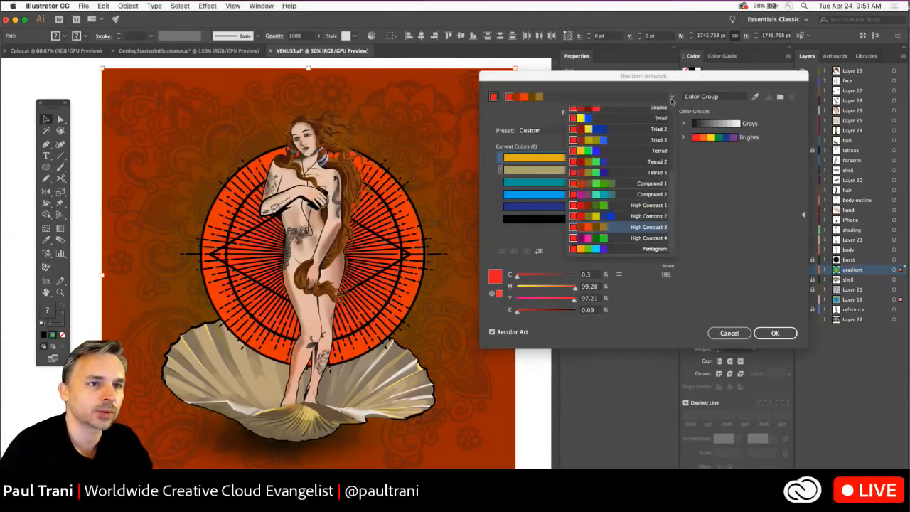
click(628, 236)
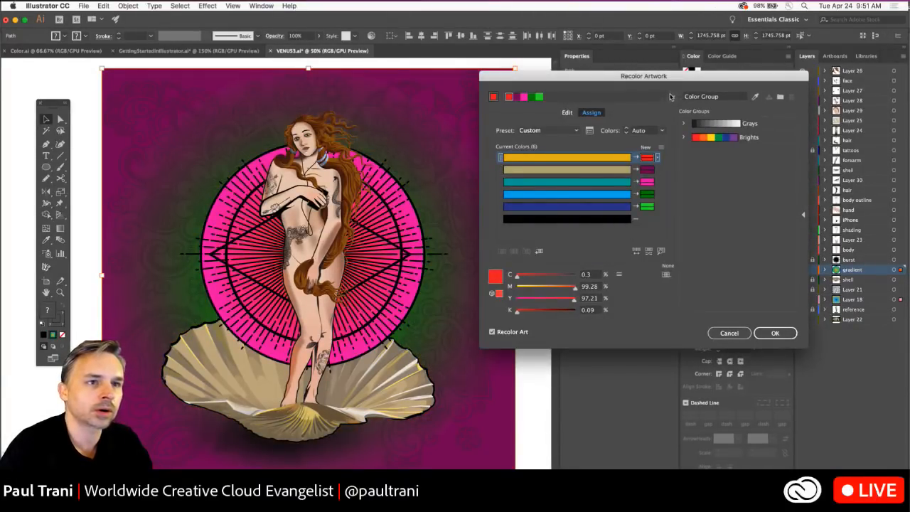
click(673, 97)
click(606, 248)
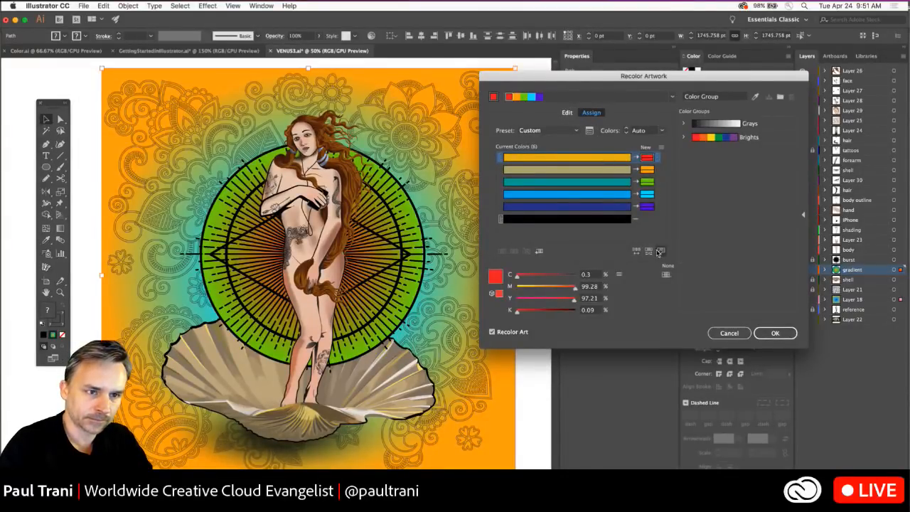
- Rotate the linked harmony colors on the color wheel so the background becomes pink with 94.91% magenta and 23.4% yellow
click(567, 113)
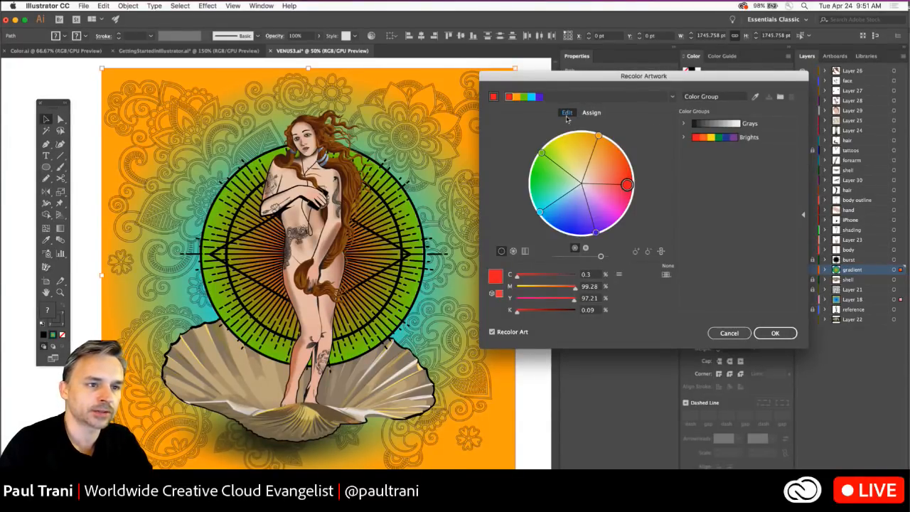
click(662, 251)
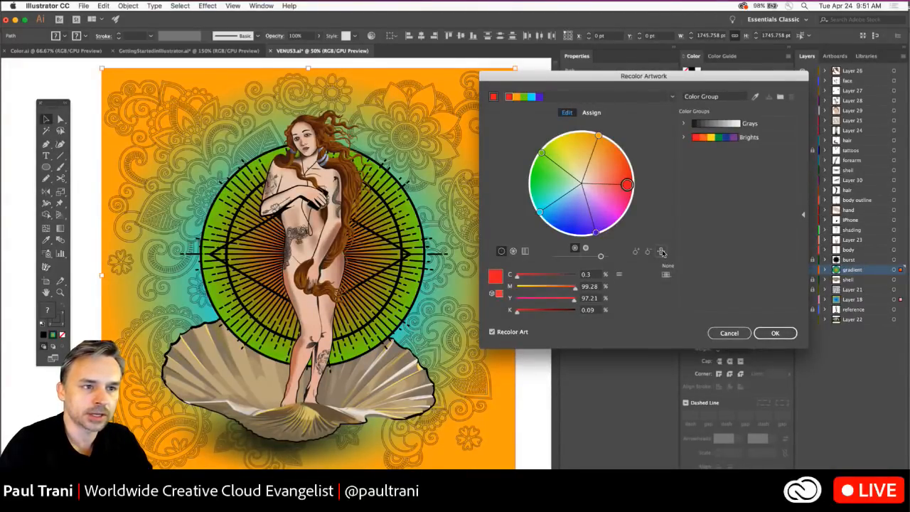
click(662, 252)
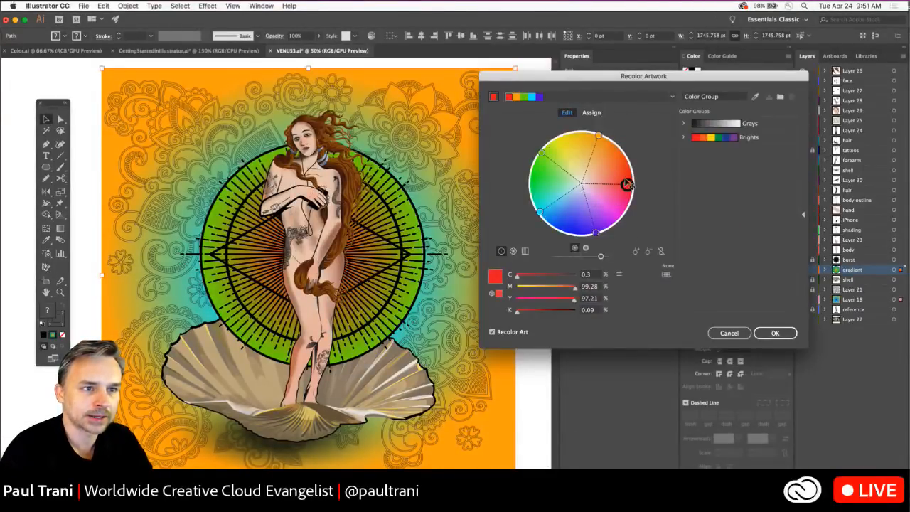
mouse_move(627, 184)
mouse_down()
mouse_move(629, 175)
mouse_move(631, 190)
mouse_up()
drag(599, 135, 622, 194)
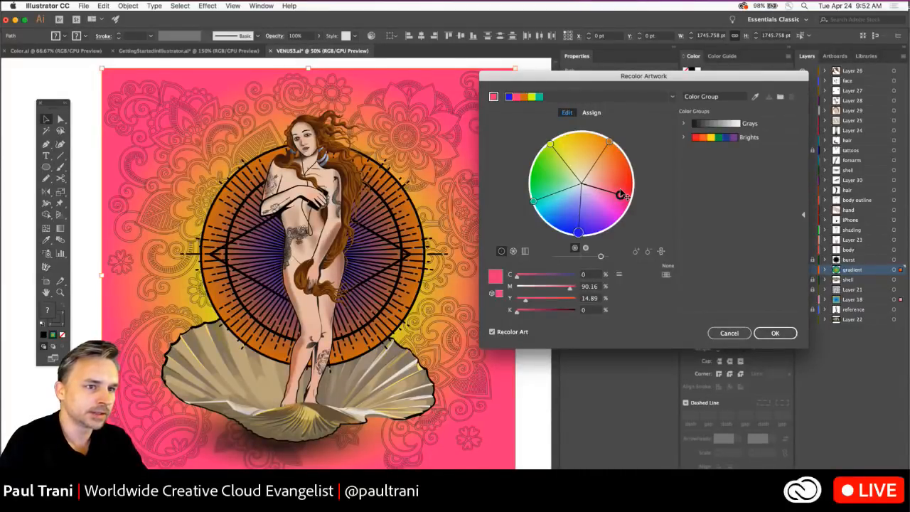
drag(622, 195, 624, 196)
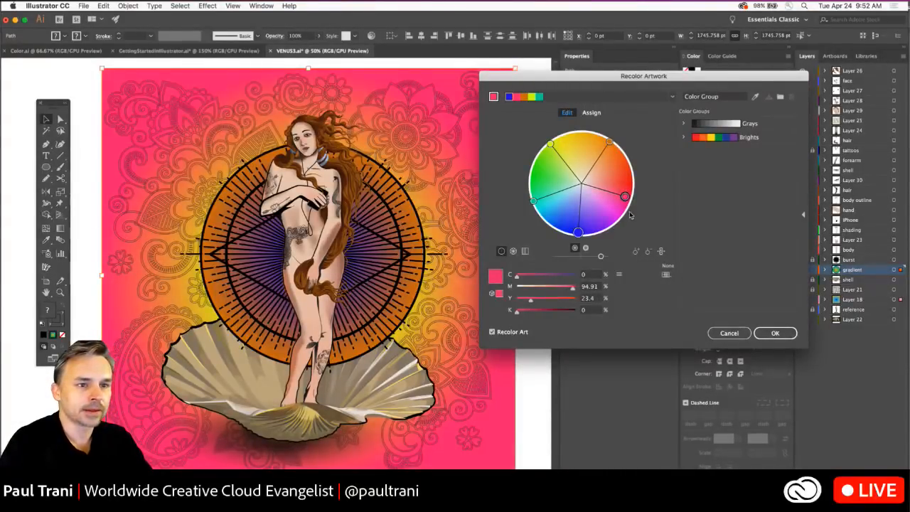
- Limit the recolored artwork's colors to the Renaissance swatch library from the Art History collection
click(671, 279)
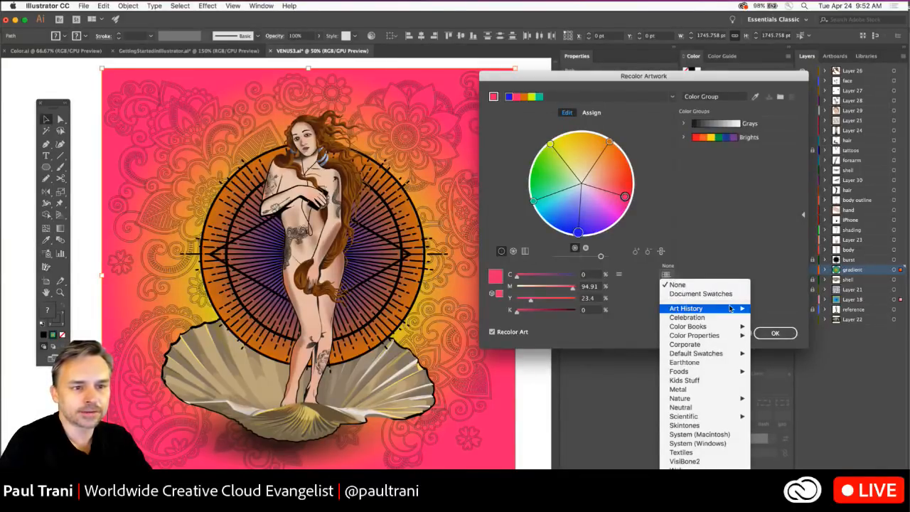
mouse_move(730, 308)
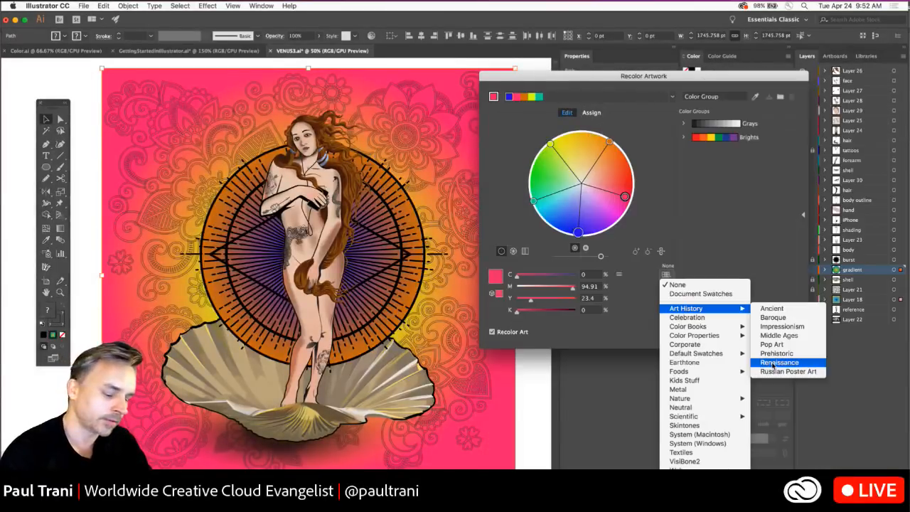
click(772, 363)
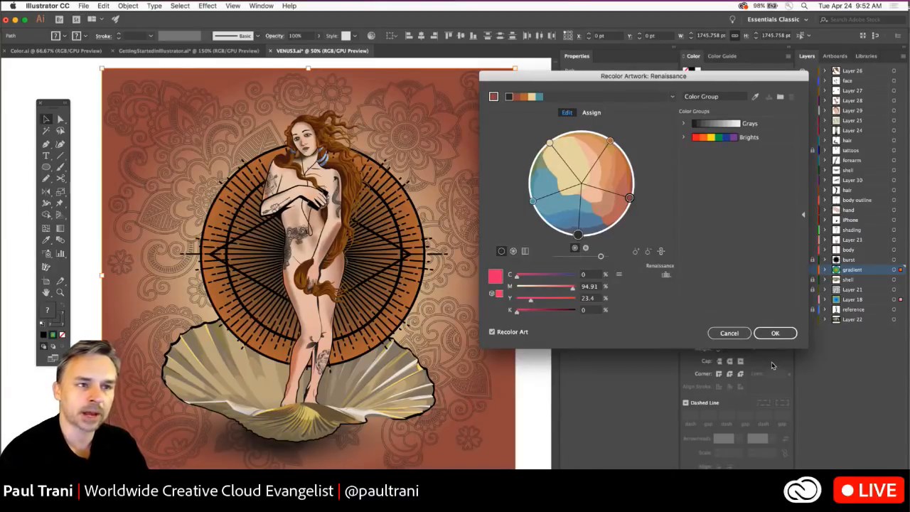
- Check the new color assignments and slightly shift the near-black handle on the Renaissance color wheel
click(590, 112)
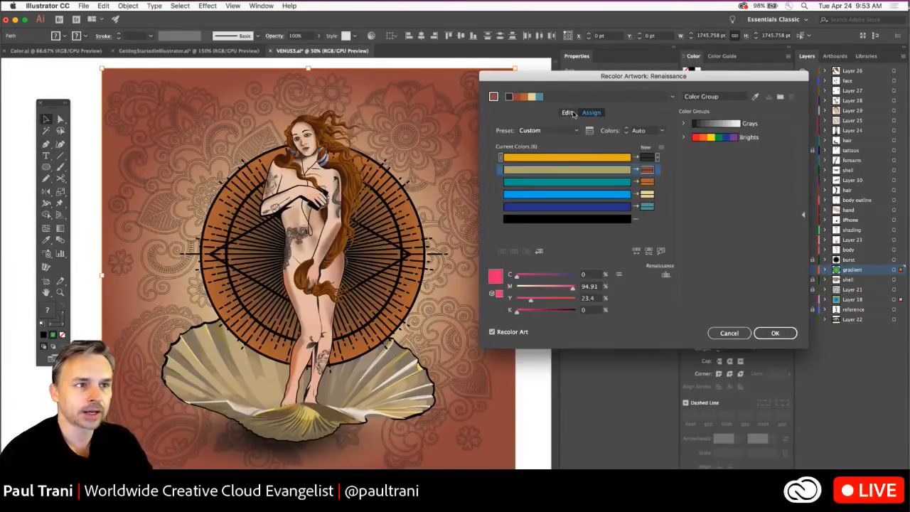
click(569, 113)
click(578, 235)
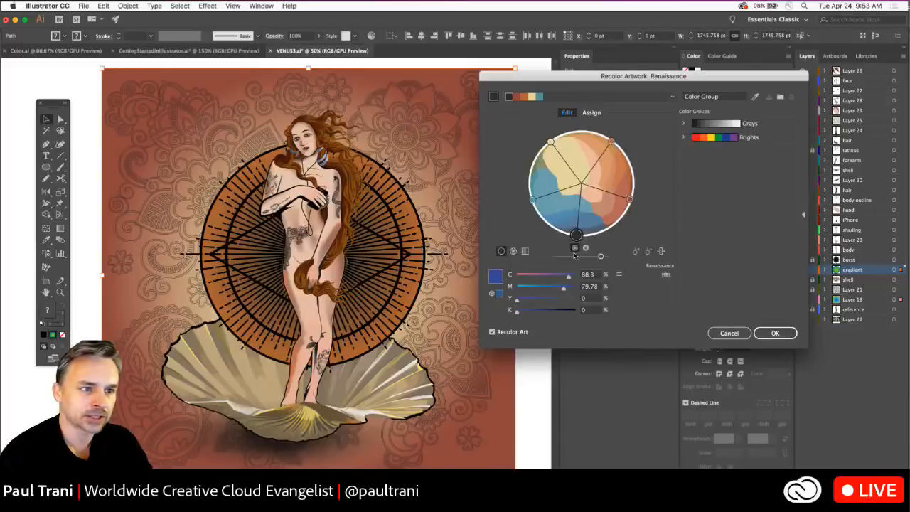
drag(579, 240, 579, 236)
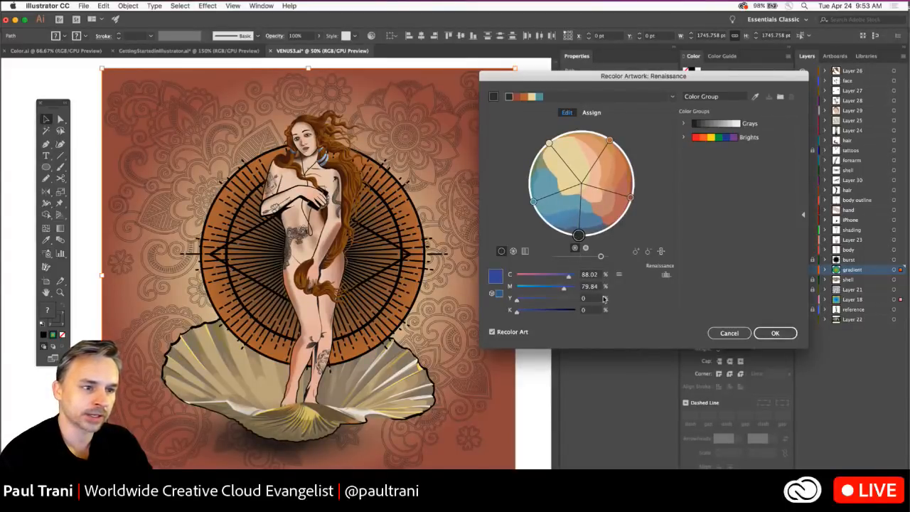
- Shift the pale yellow handle on the color wheel and set its color to 2.14% cyan and 100% yellow
click(549, 145)
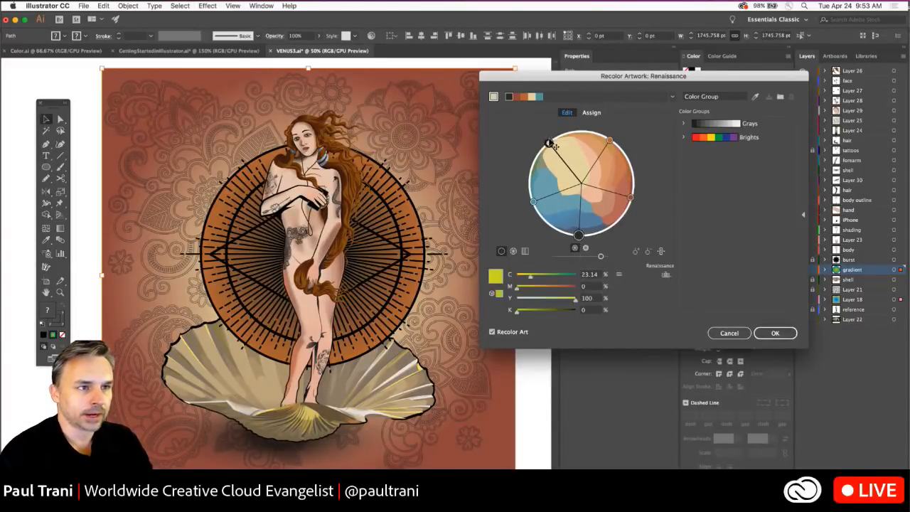
drag(557, 146, 555, 144)
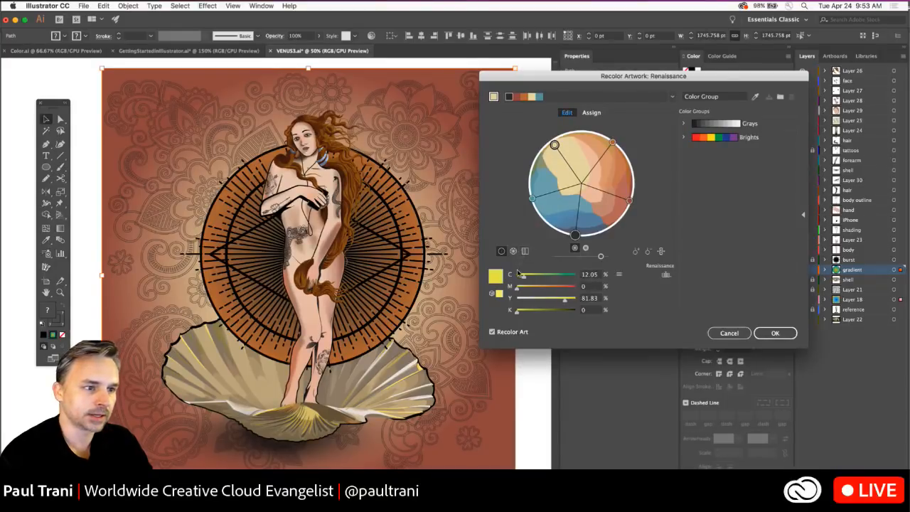
drag(526, 276, 518, 276)
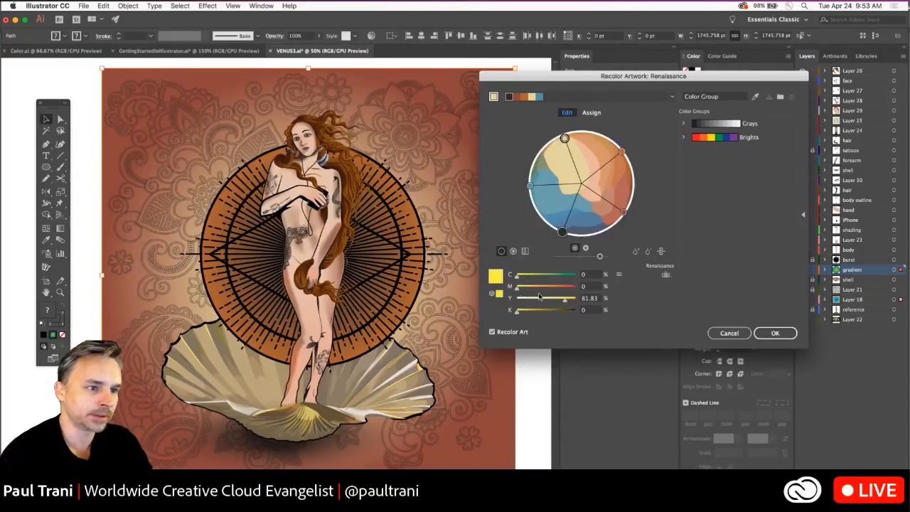
drag(568, 303, 606, 303)
drag(562, 135, 573, 149)
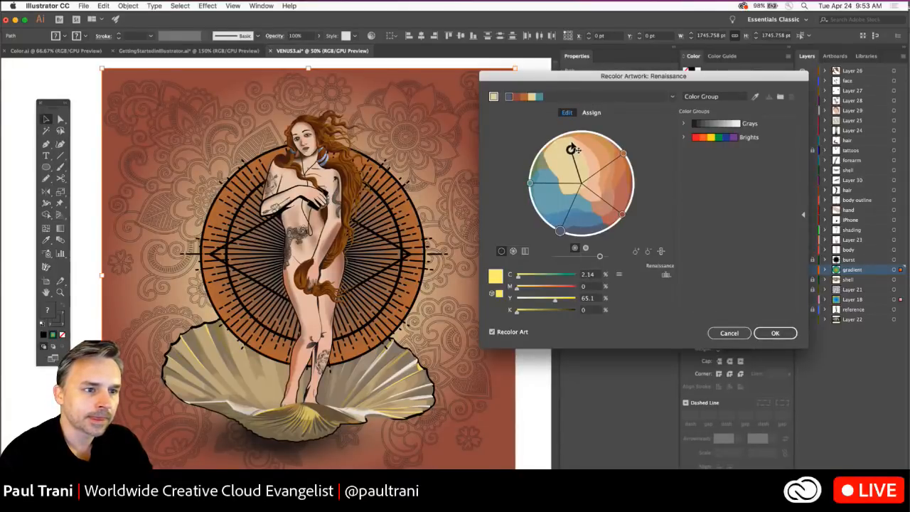
drag(557, 302, 594, 302)
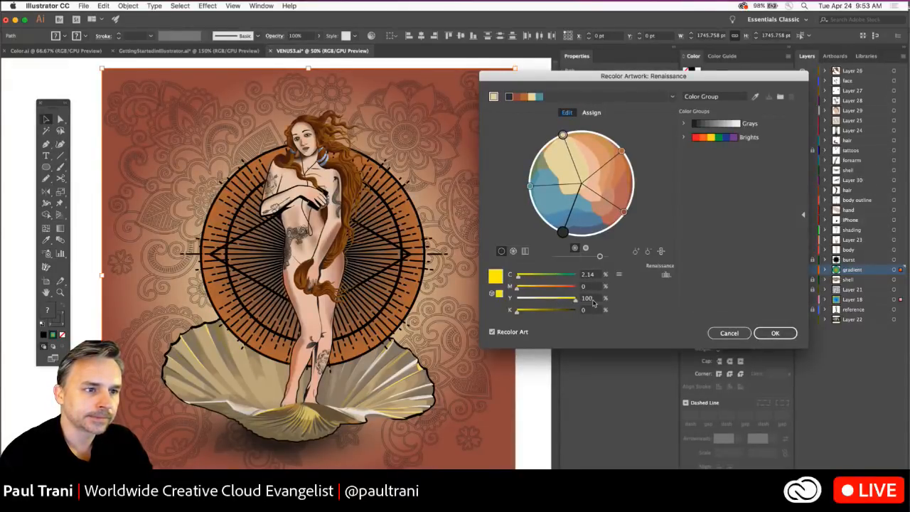
- Look at the colorization methods for the pale yellow replacement color and apply the Renaissance recoloring to the artwork
click(592, 112)
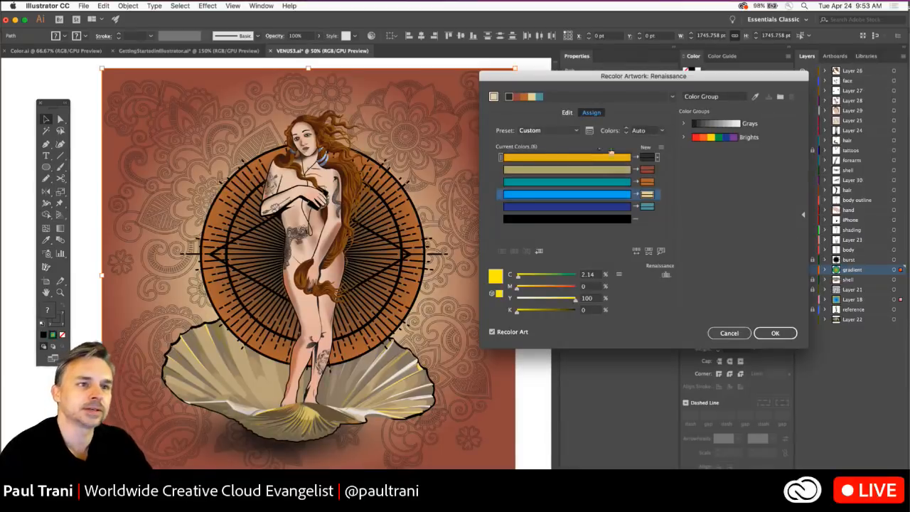
click(658, 195)
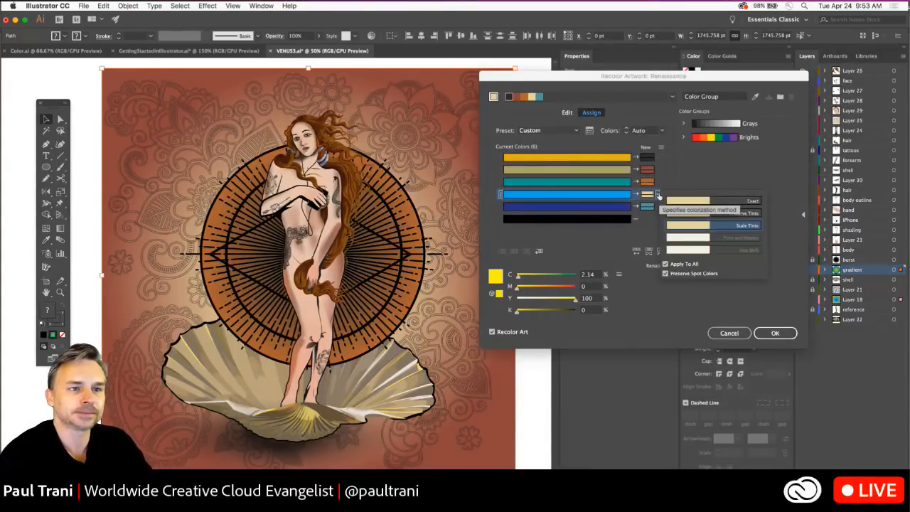
click(659, 193)
click(659, 193)
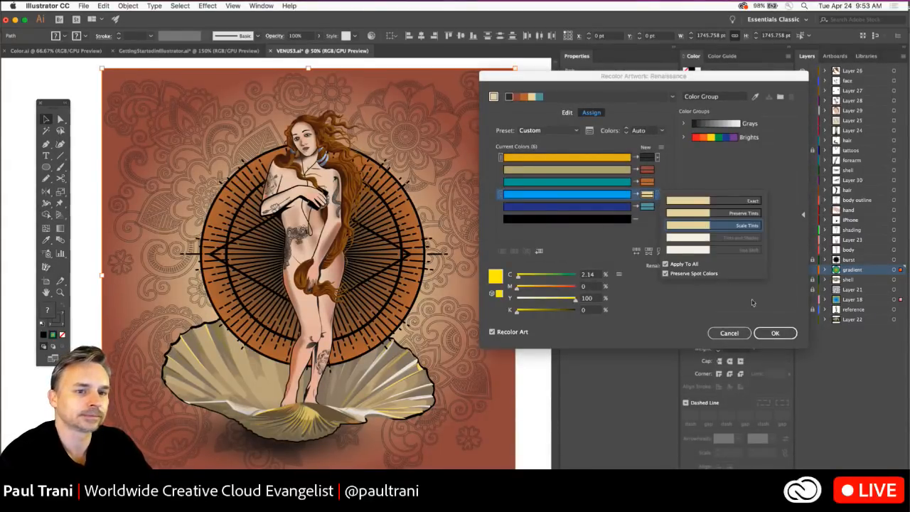
click(776, 332)
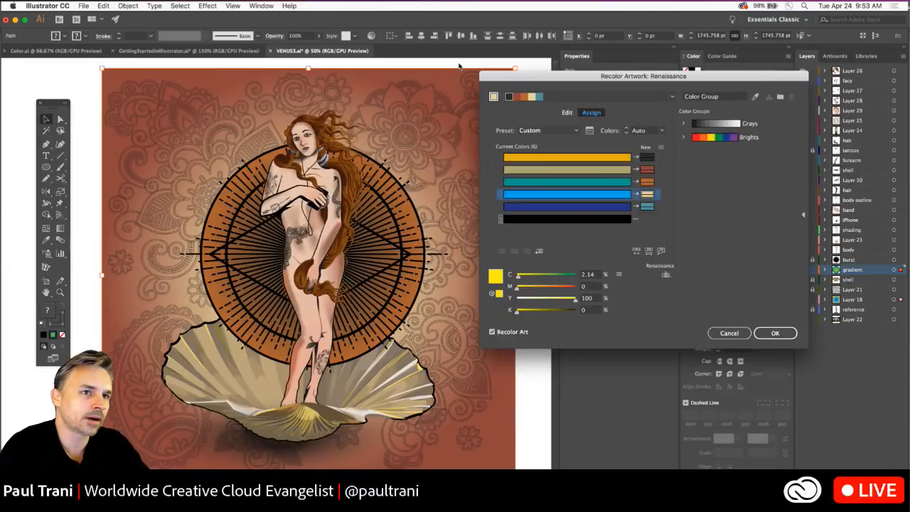
click(774, 333)
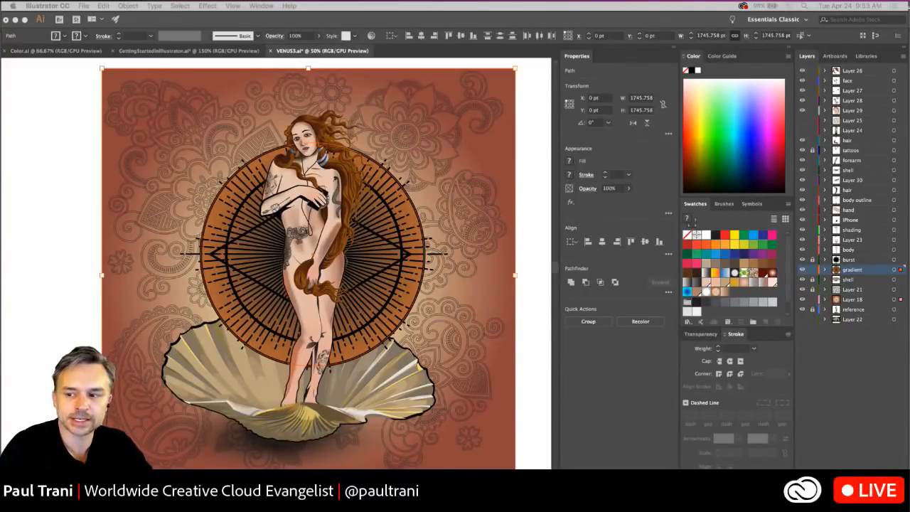
- Reopen Recolor Artwork for the selected circle and background square and apply the Brights color group
click(63, 232)
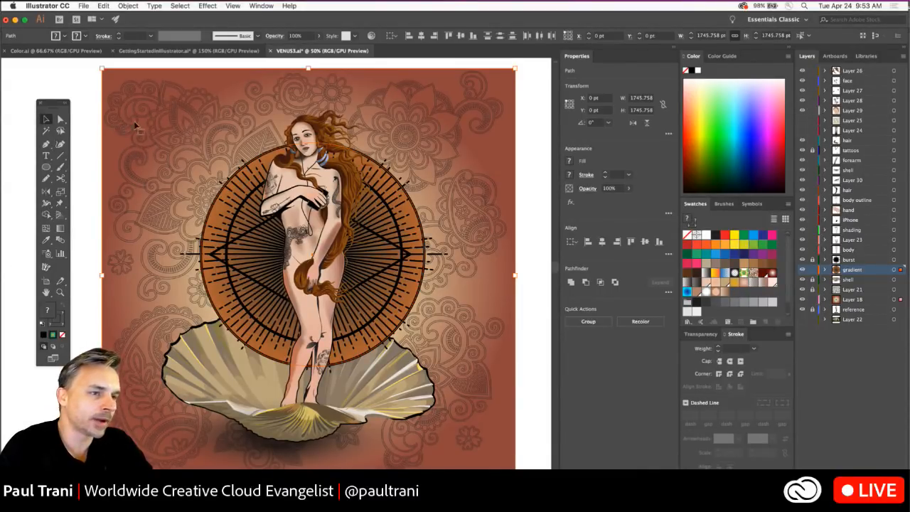
click(104, 5)
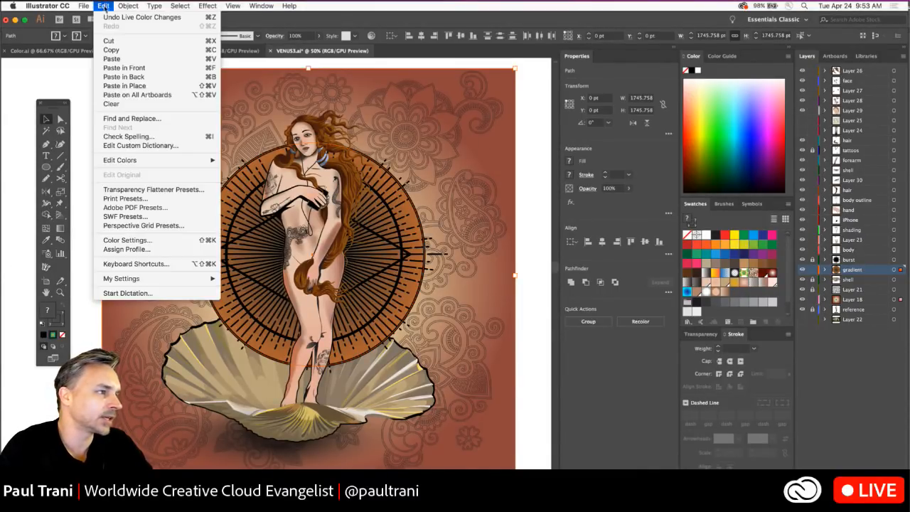
mouse_move(129, 162)
click(242, 160)
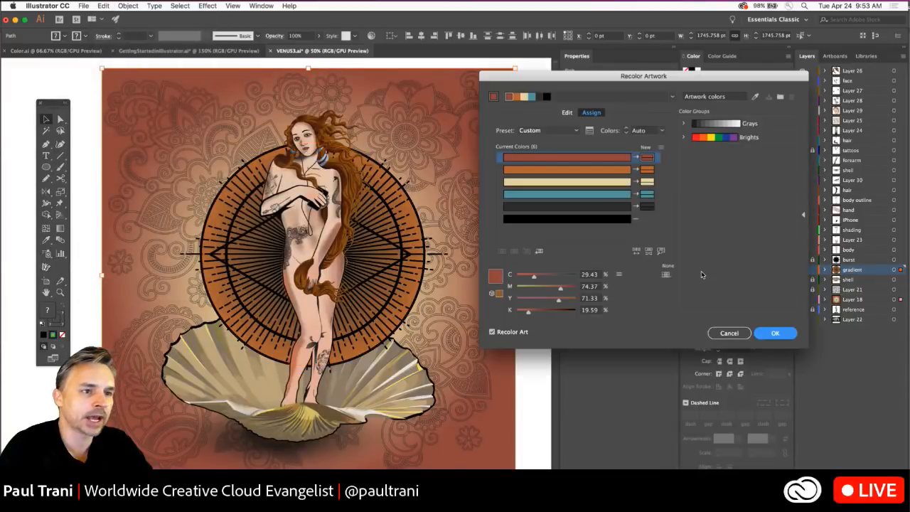
click(708, 138)
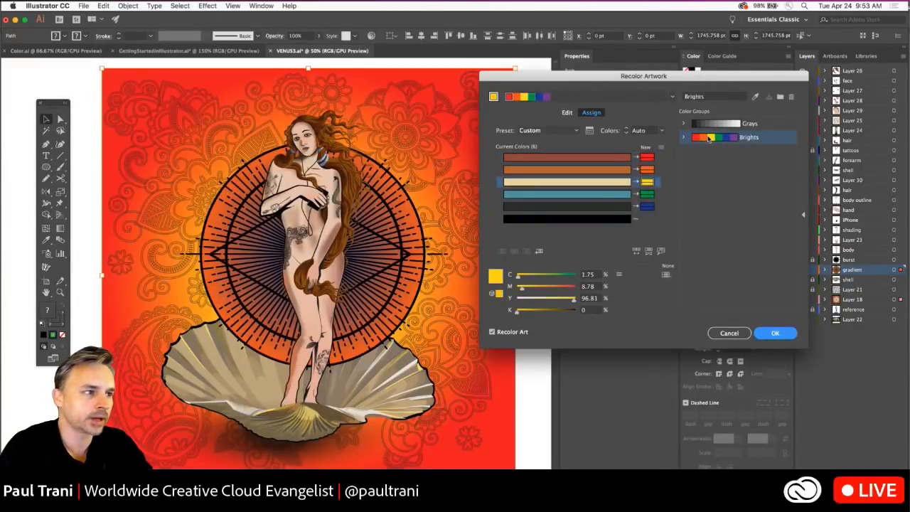
- Try the Complementary 2, Analogous and Tetrad harmony rules on the circle and background
click(674, 98)
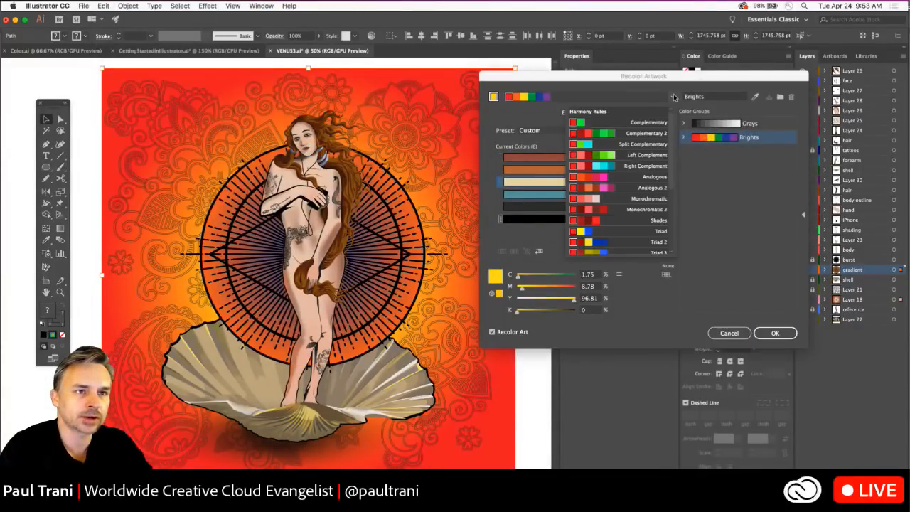
click(623, 134)
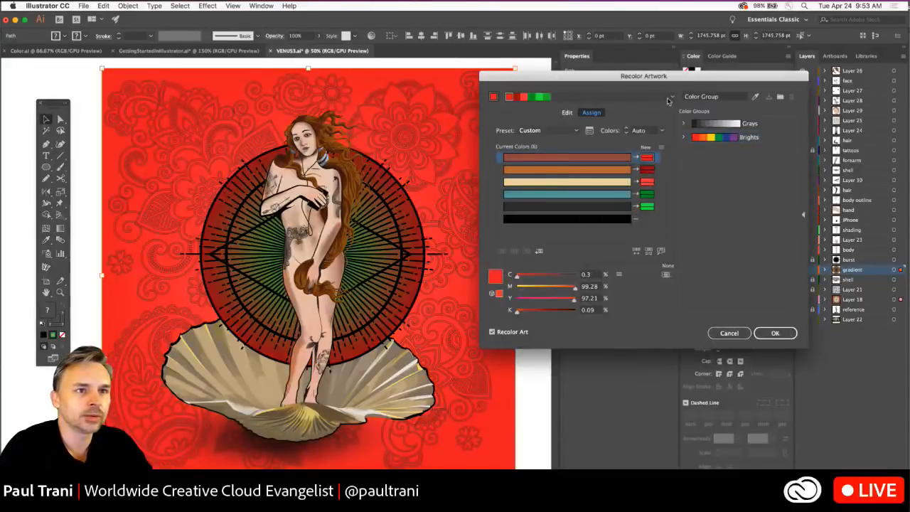
click(672, 97)
click(654, 151)
click(672, 97)
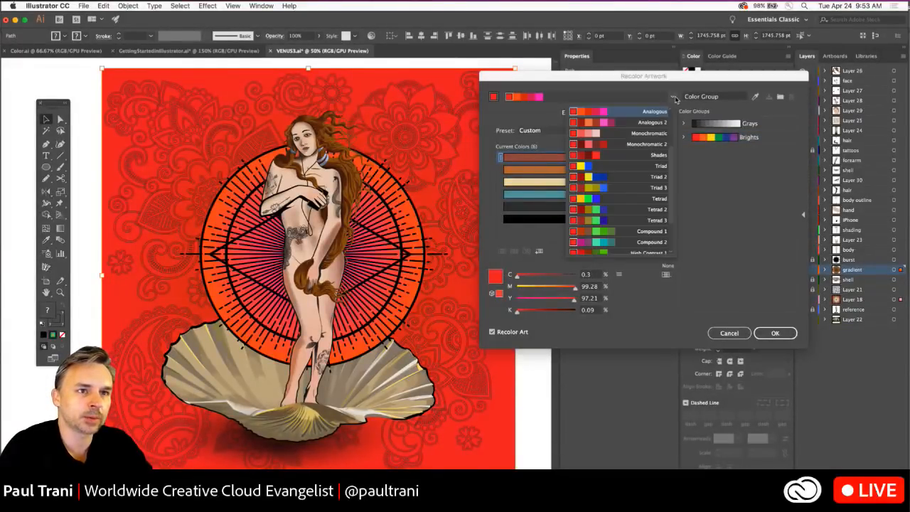
click(654, 198)
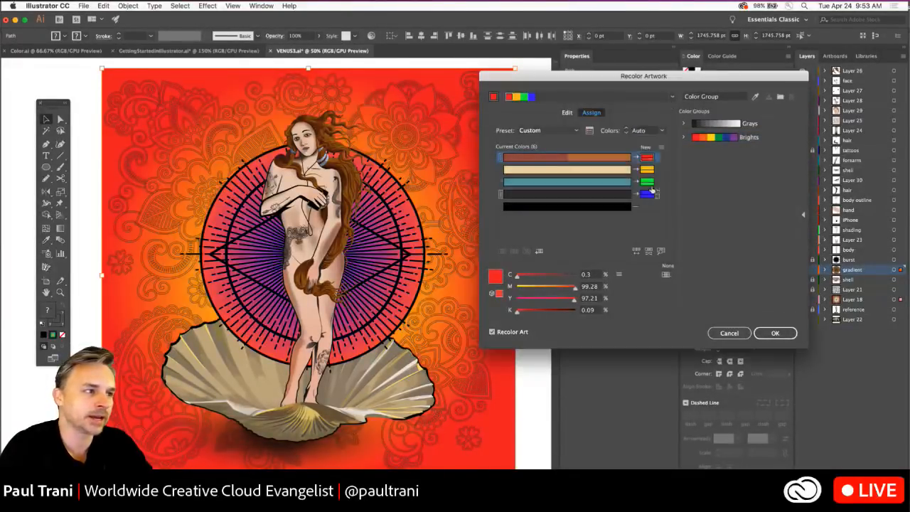
- Try the Compound 2 harmony rule on the selected artwork and replace it with High Contrast 3
click(672, 97)
click(664, 164)
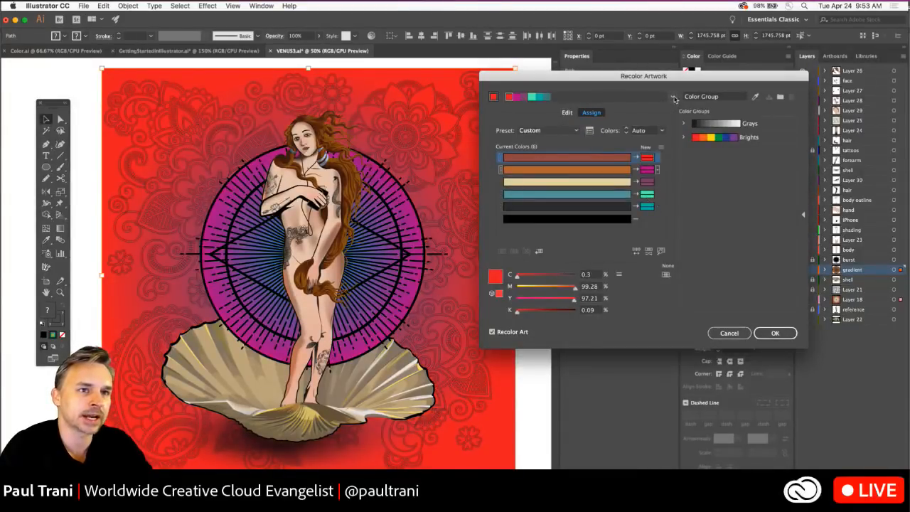
click(673, 98)
click(645, 157)
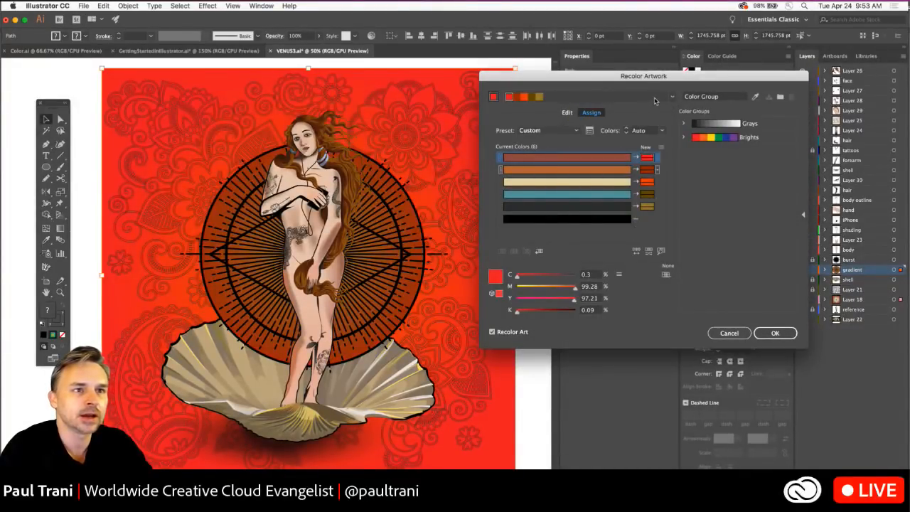
- Try a red, magenta and green harmony rule on the circle and background, and replace it with Complementary 2
click(673, 98)
click(635, 238)
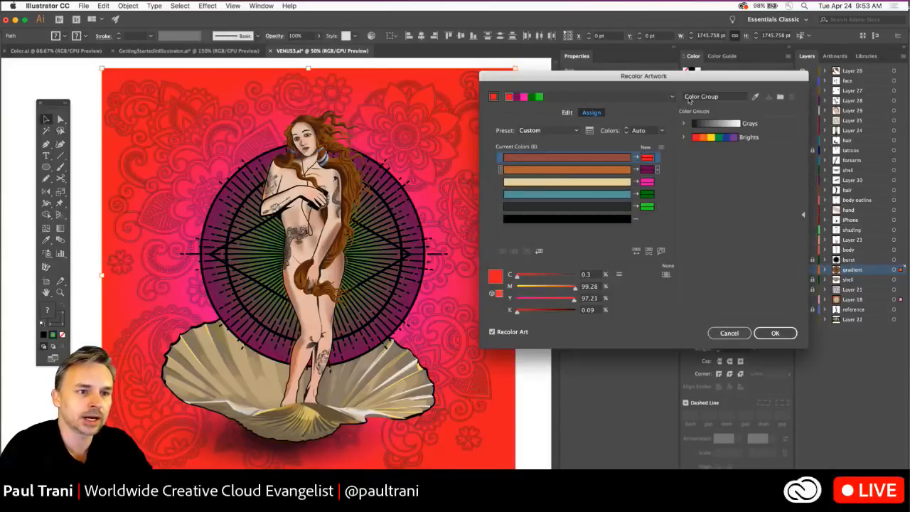
click(672, 98)
scroll(635, 177, up, 5)
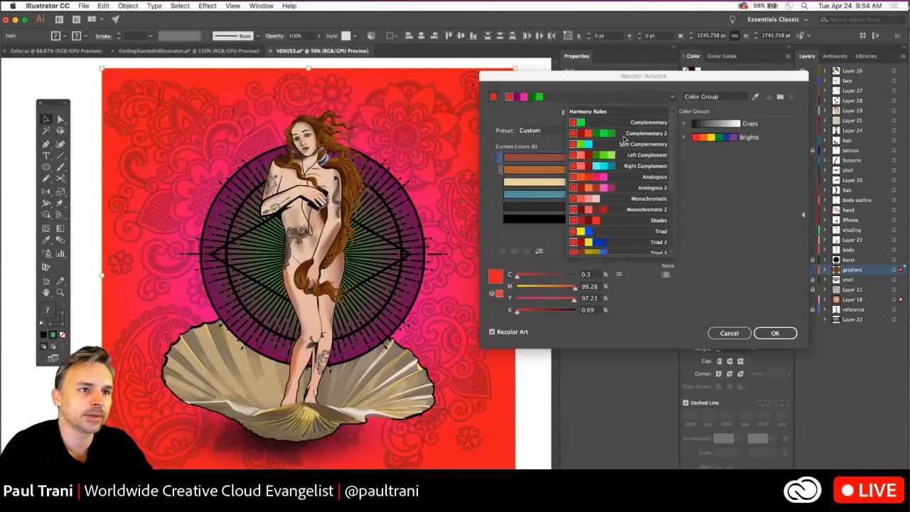
click(627, 135)
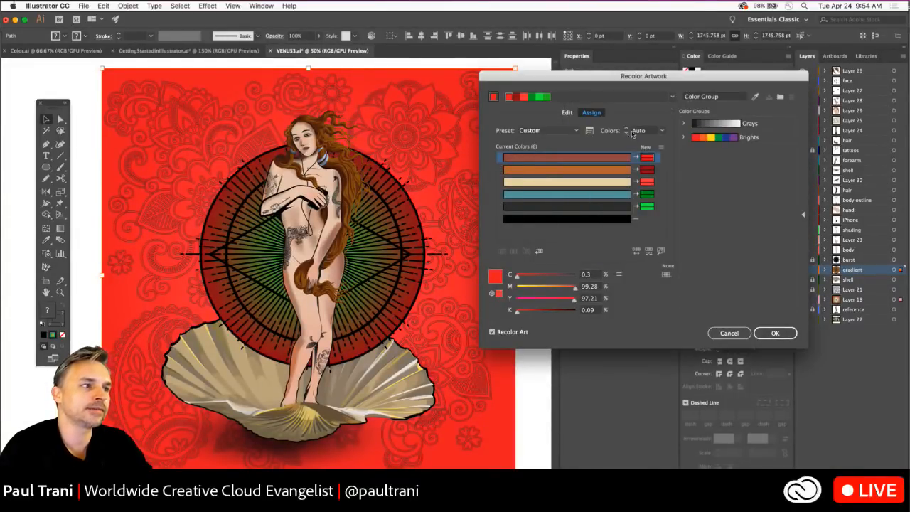
- Recolor the circle and background with the Complementary harmony rule, shifting its base color to orange on the color wheel
click(672, 98)
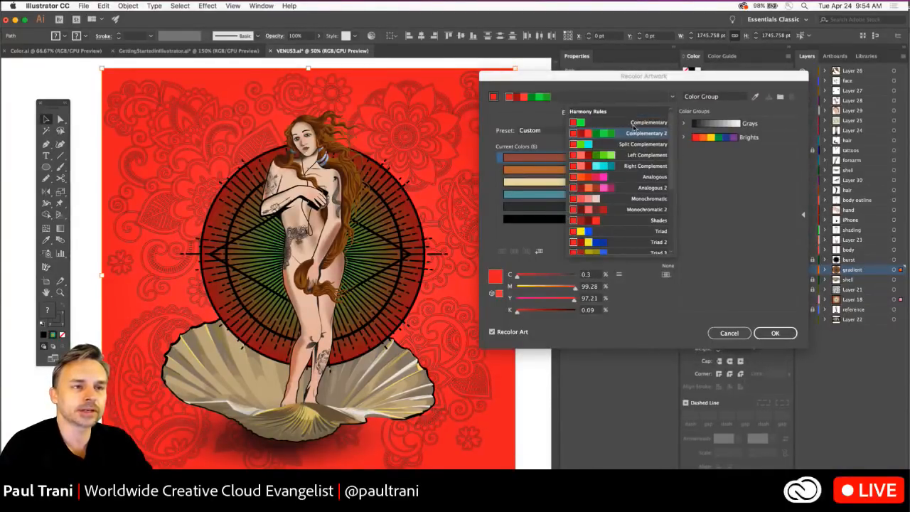
click(631, 123)
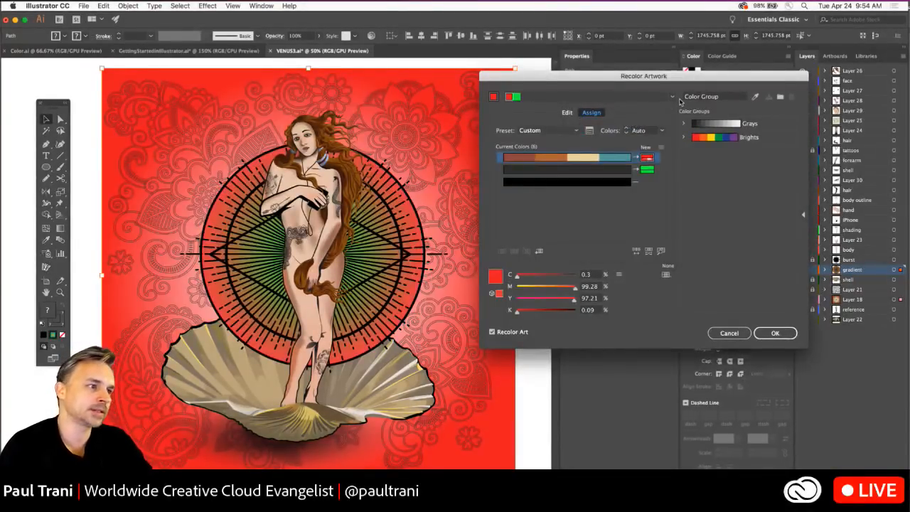
click(567, 113)
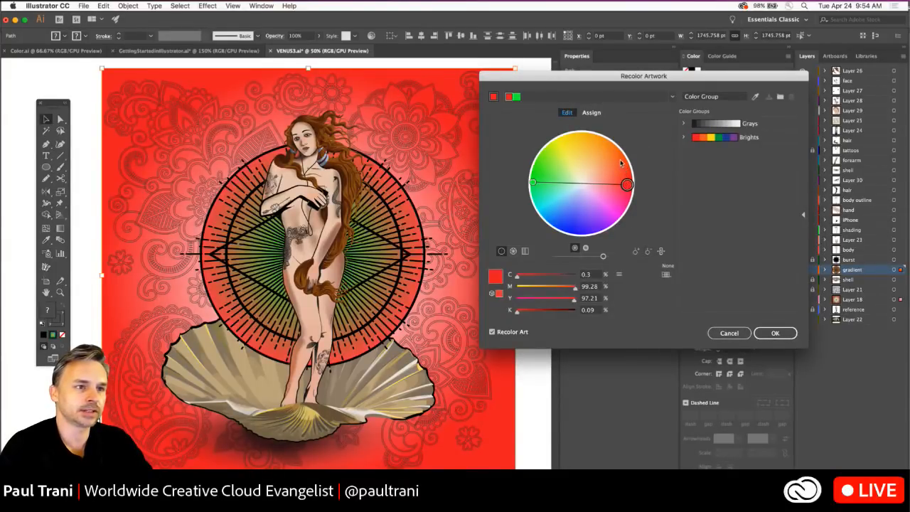
drag(627, 184, 623, 150)
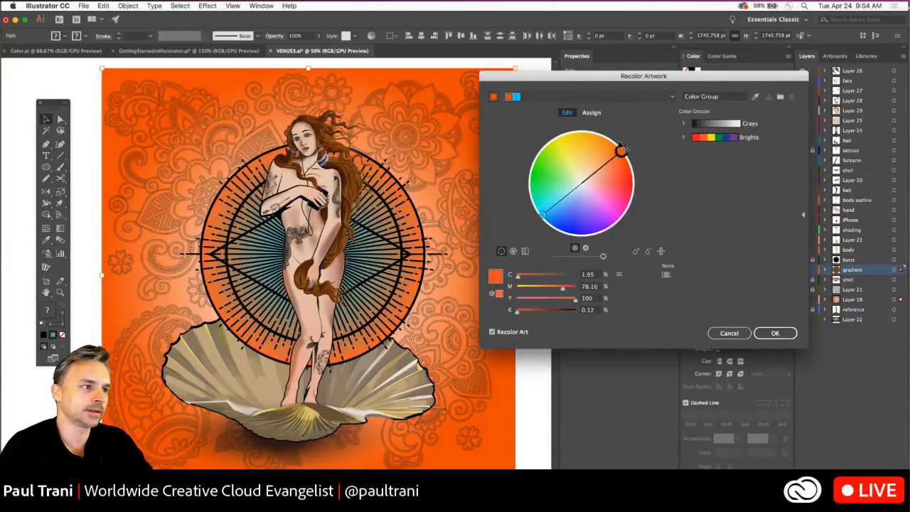
click(774, 333)
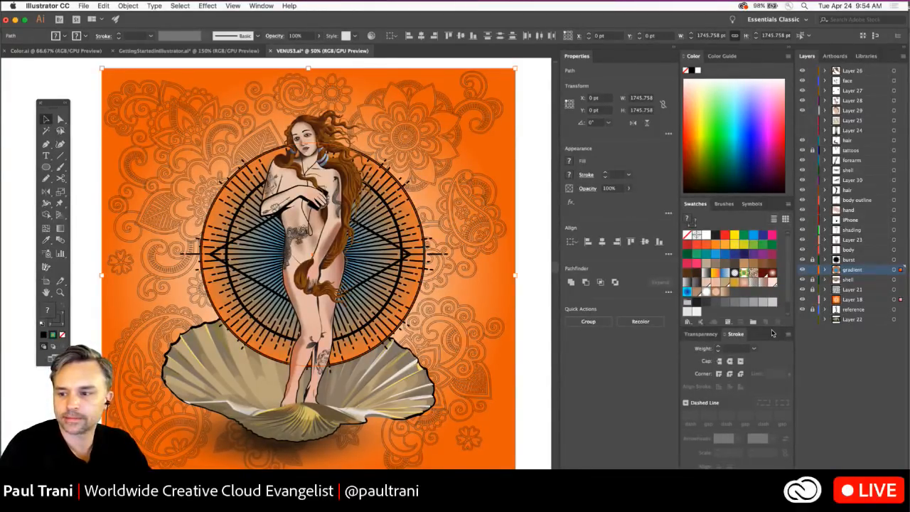
click(103, 6)
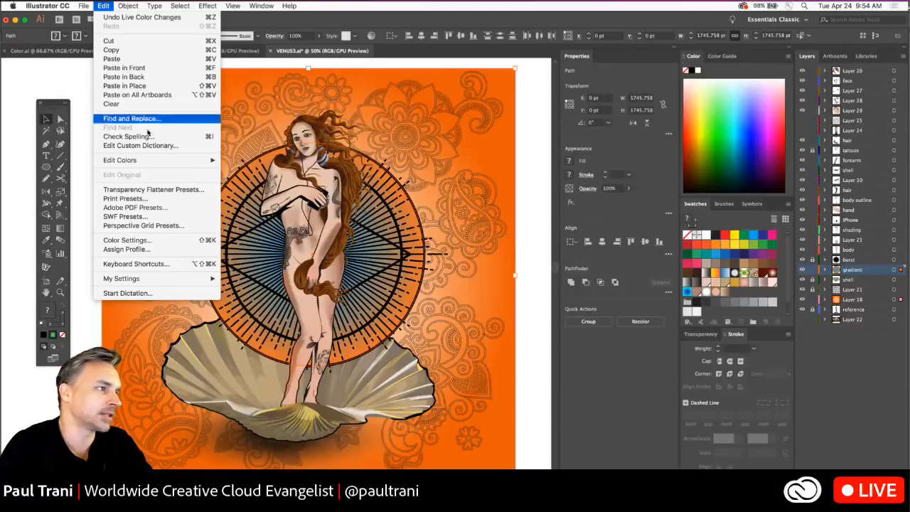
mouse_move(154, 162)
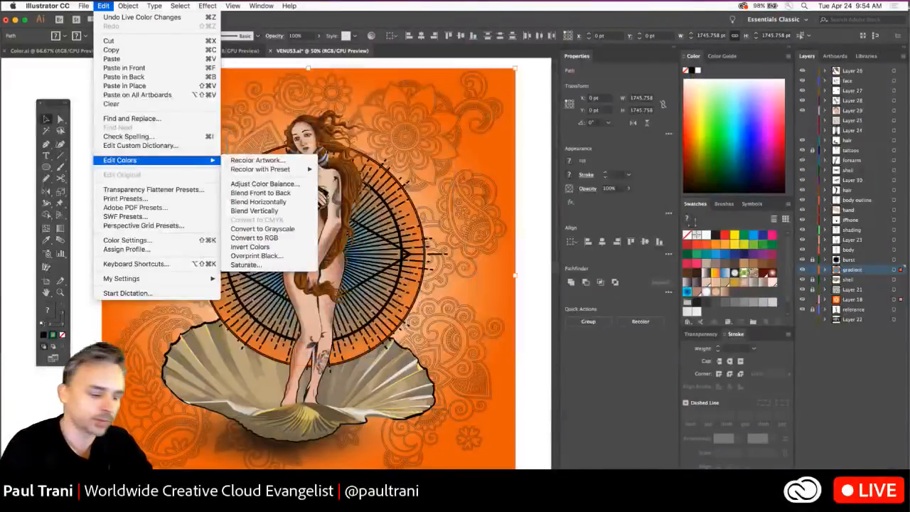
click(461, 4)
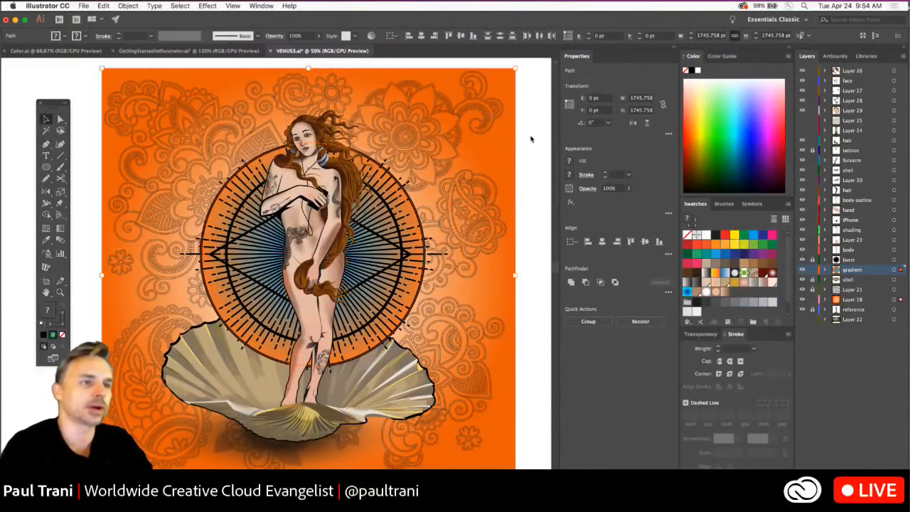
key(super+Tab)
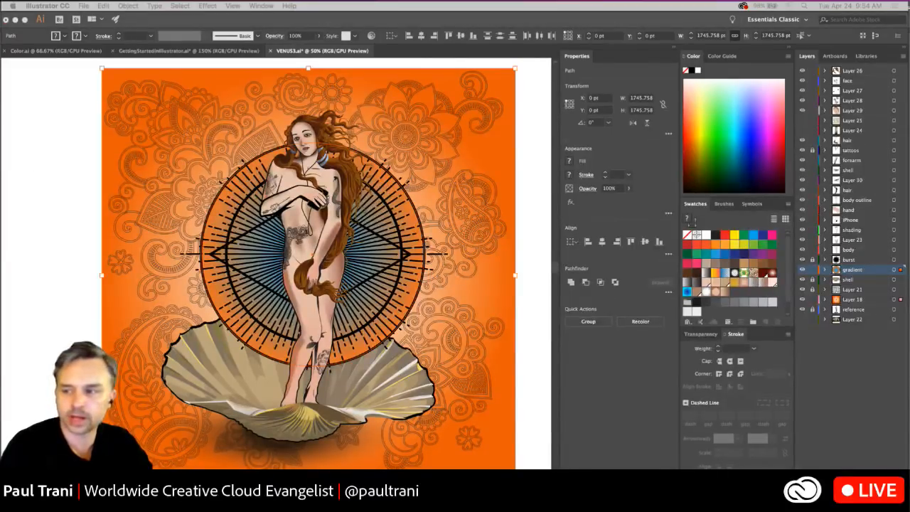